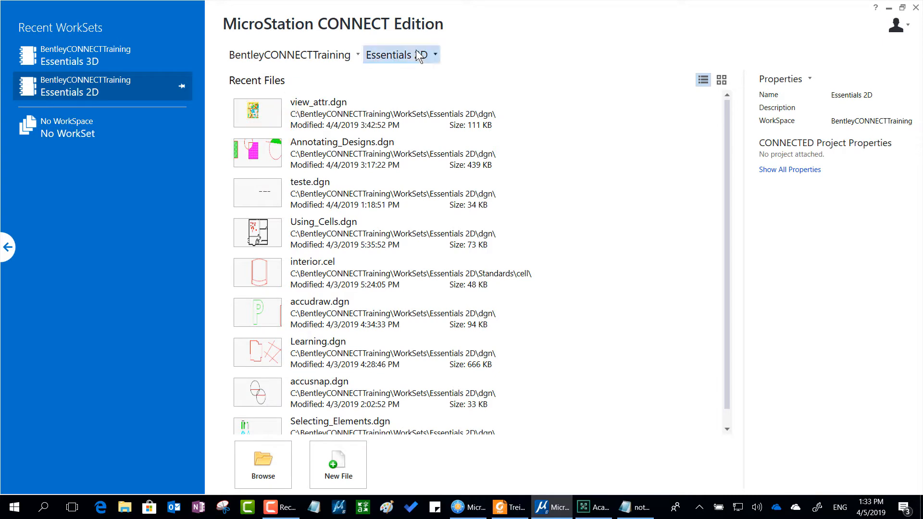
- Switch the WorkSet to Essentials 3D and open the file 3Dintro.dgn
{"action": "left_click", "coordinate": [419, 52]}
{"action": "left_click", "coordinate": [422, 104]}
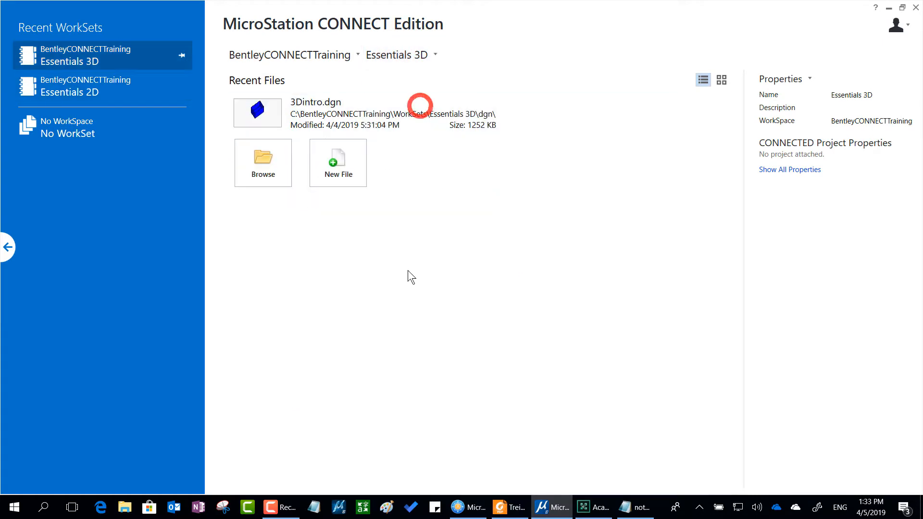
{"action": "left_click", "coordinate": [336, 111]}
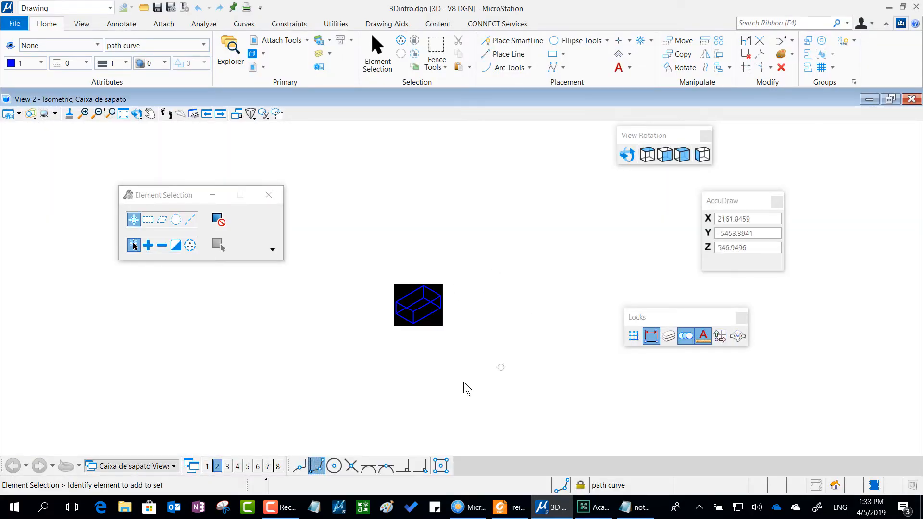
- Clear the drawing area around the box by moving the Element Selection window, docking View Rotation and AccuDraw, and closing Locks
{"action": "scroll", "coordinate": [406, 310], "scroll_direction": "up", "scroll_amount": 2}
{"action": "scroll", "coordinate": [454, 319], "scroll_direction": "up", "scroll_amount": 2}
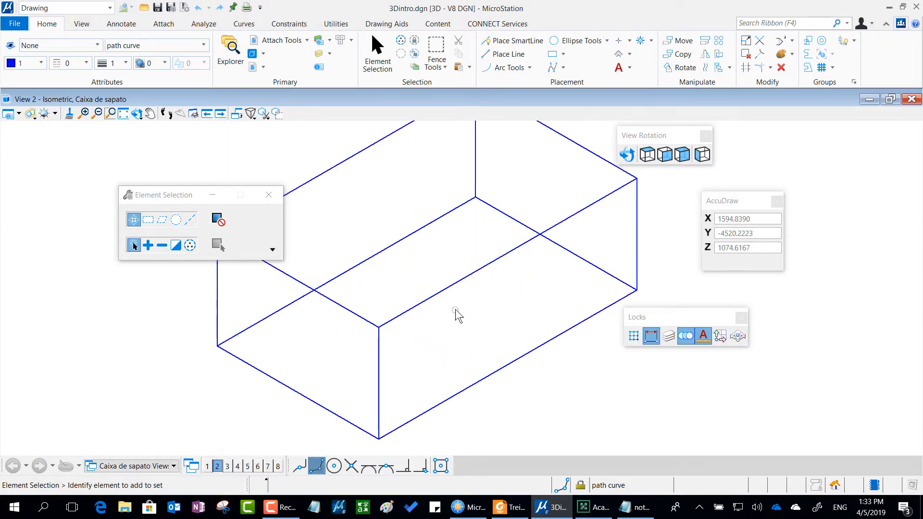
{"action": "scroll", "coordinate": [454, 309], "scroll_direction": "down", "scroll_amount": 2}
{"action": "left_click_drag", "start_coordinate": [173, 201], "coordinate": [73, 143]}
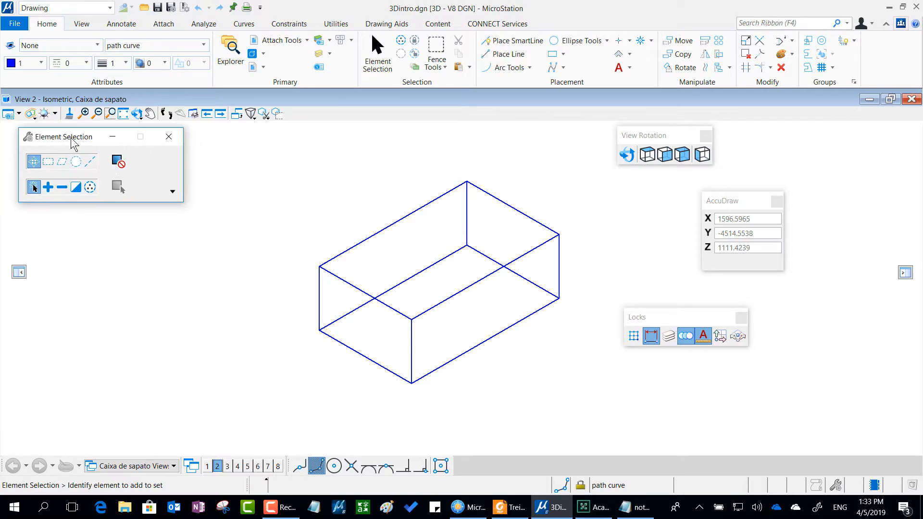
{"action": "left_click_drag", "start_coordinate": [656, 135], "coordinate": [513, 462]}
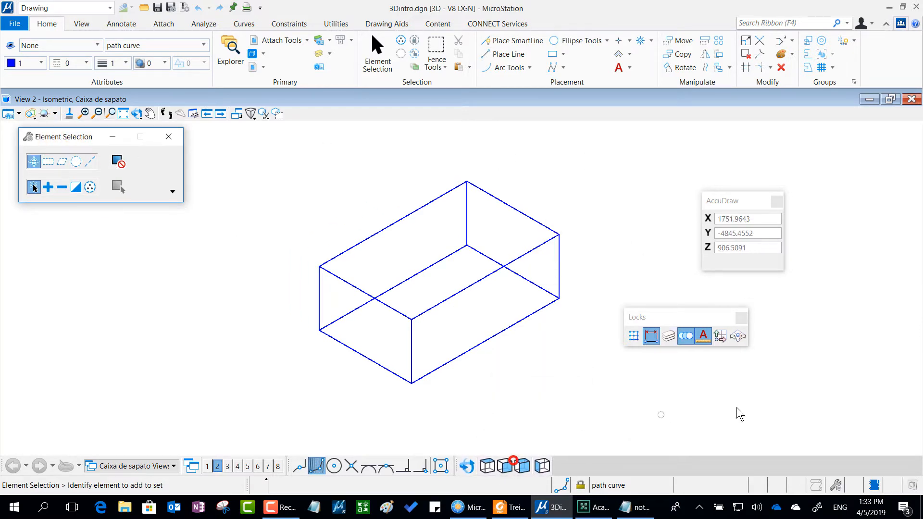
{"action": "left_click", "coordinate": [740, 318]}
{"action": "left_click_drag", "start_coordinate": [738, 197], "coordinate": [677, 465]}
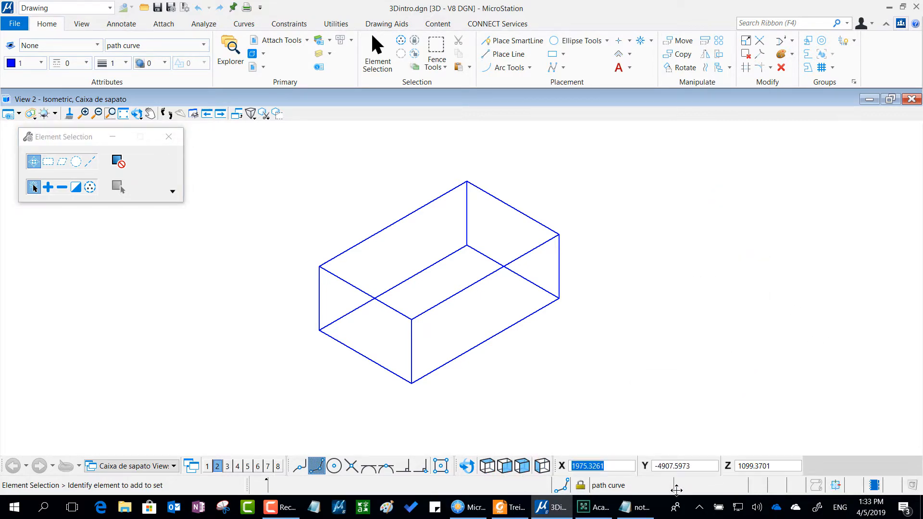
- Select individual faces of the box in turn to examine which shapes form it, and clear the selection
{"action": "left_click", "coordinate": [475, 280]}
{"action": "left_click", "coordinate": [513, 207]}
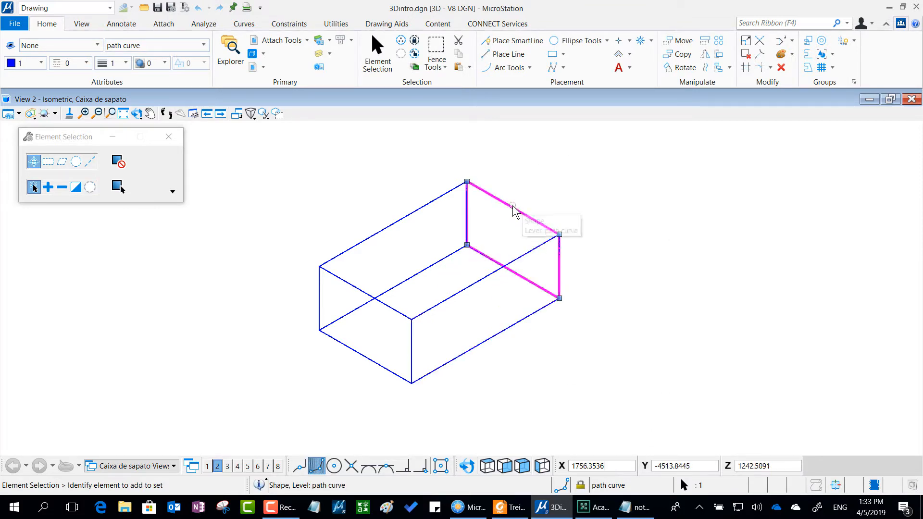
{"action": "left_click", "coordinate": [410, 214]}
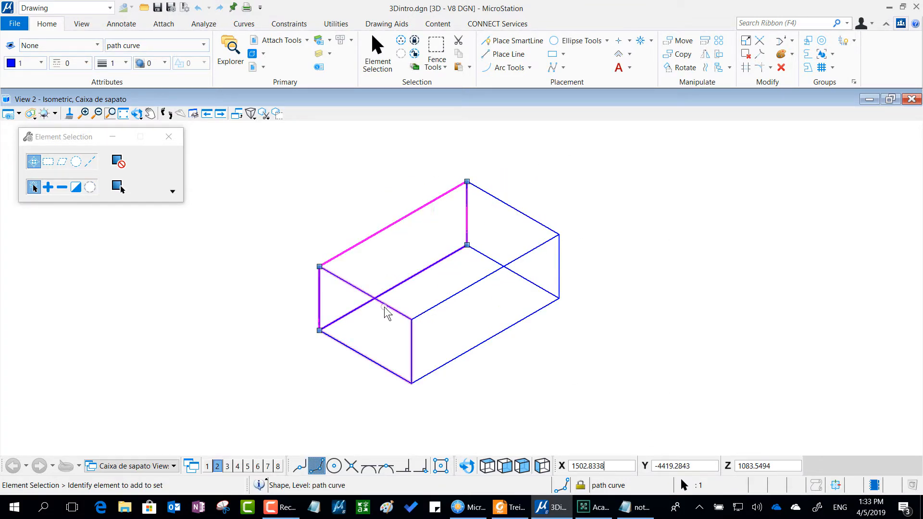
{"action": "left_click", "coordinate": [604, 326]}
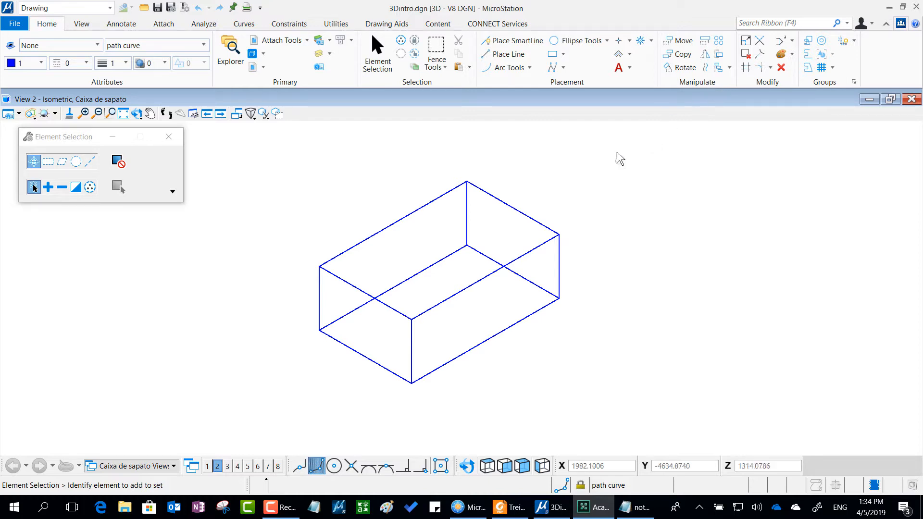
- Delete the box's long front face and both end faces, keeping the base and the long back face
{"action": "left_click", "coordinate": [781, 69]}
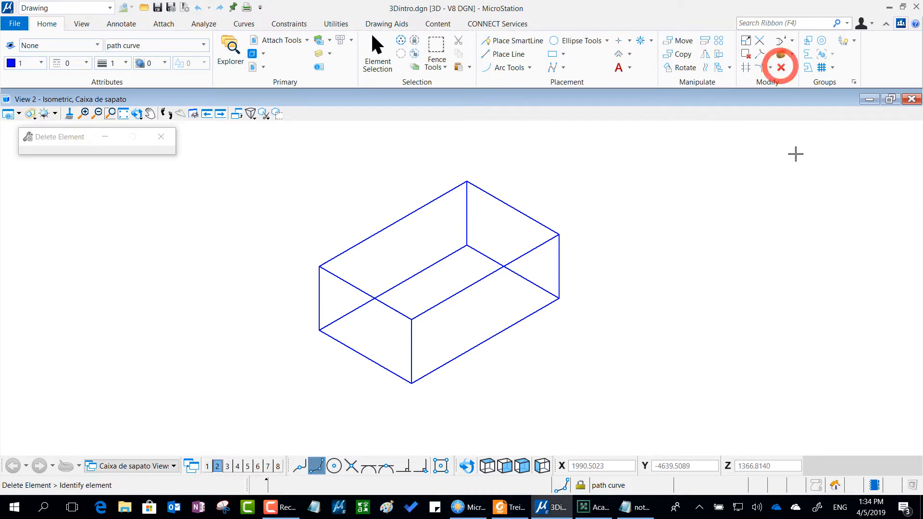
{"action": "left_click", "coordinate": [483, 277]}
{"action": "left_click", "coordinate": [481, 275]}
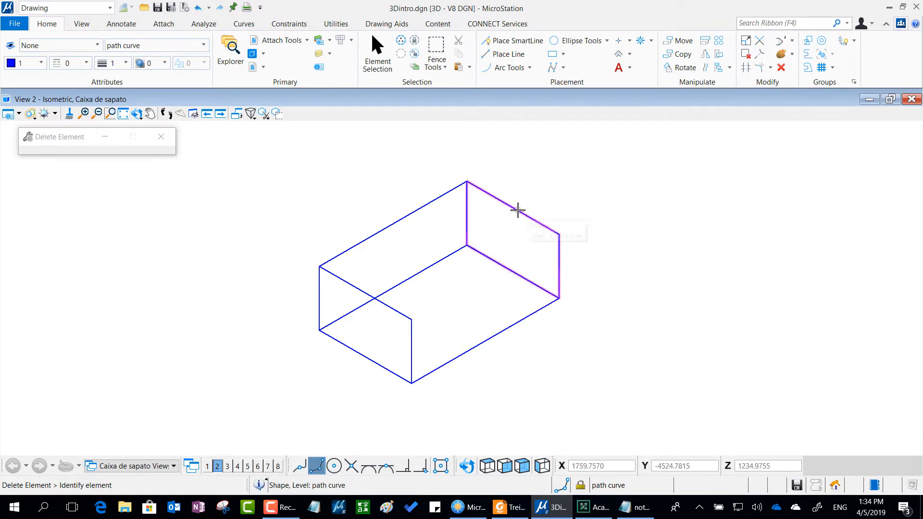
{"action": "left_click", "coordinate": [516, 210]}
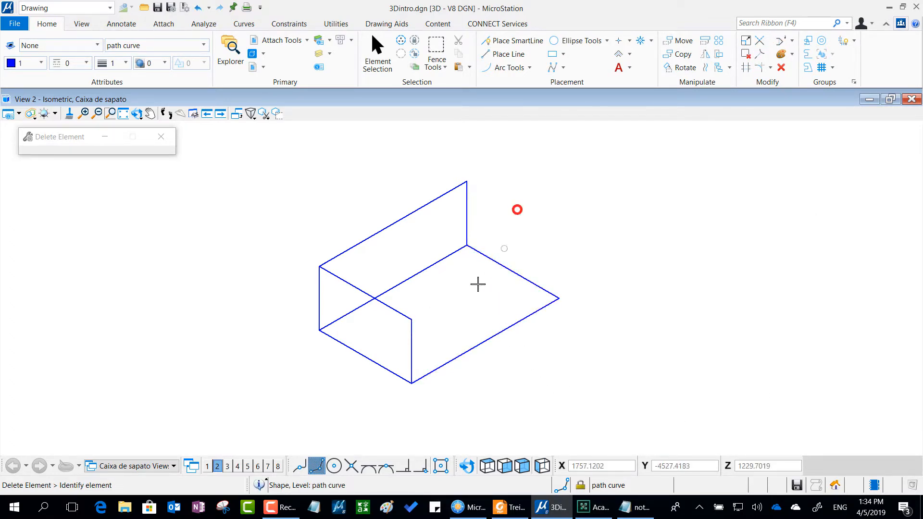
{"action": "left_click", "coordinate": [393, 307]}
{"action": "left_click", "coordinate": [392, 306]}
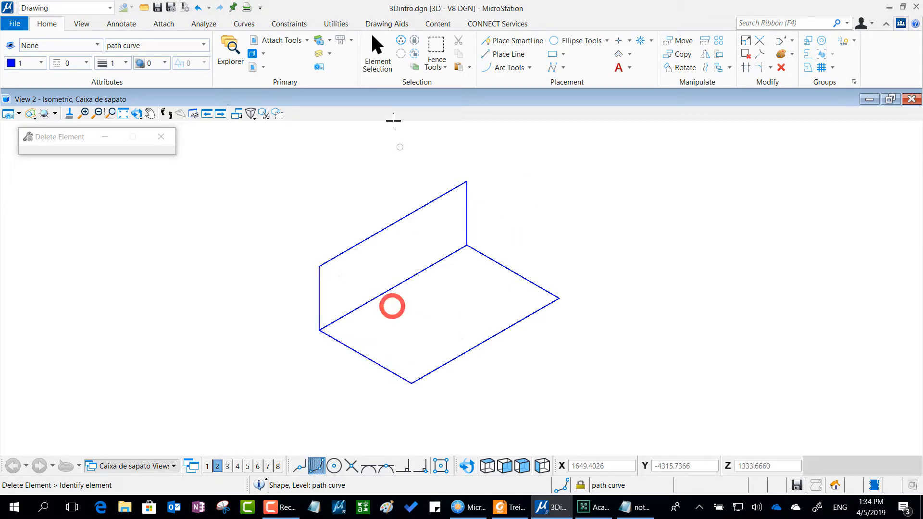
- Select the remaining base shape and the vertical back shape in turn to check them, and clear the selection
{"action": "left_click", "coordinate": [377, 70]}
{"action": "left_click", "coordinate": [537, 302]}
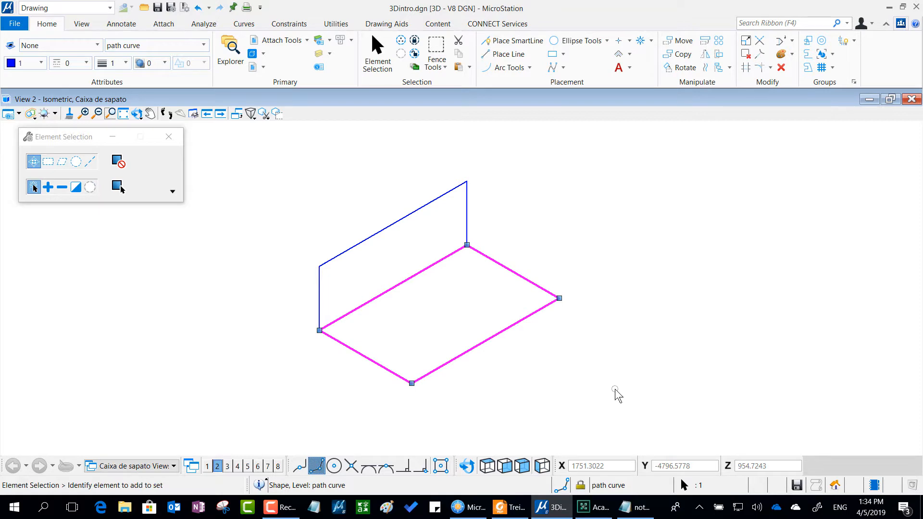
{"action": "left_click", "coordinate": [466, 204]}
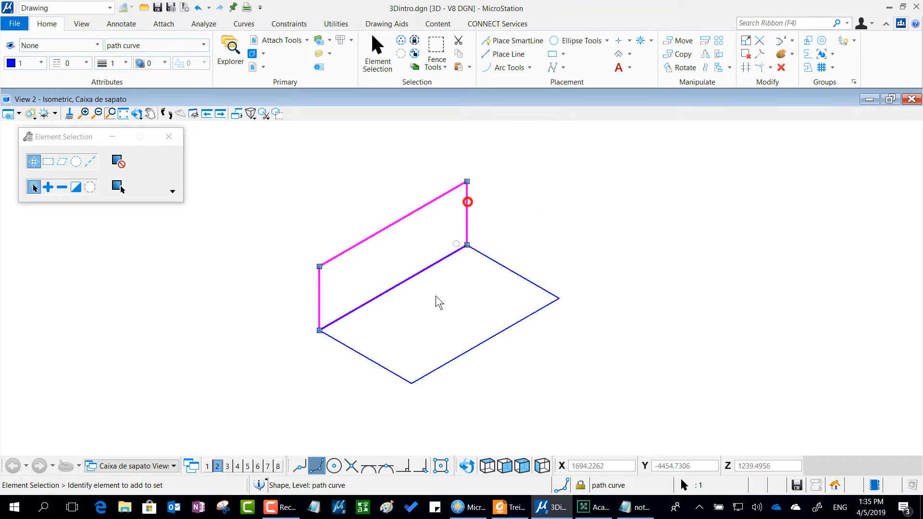
{"action": "left_click", "coordinate": [585, 247]}
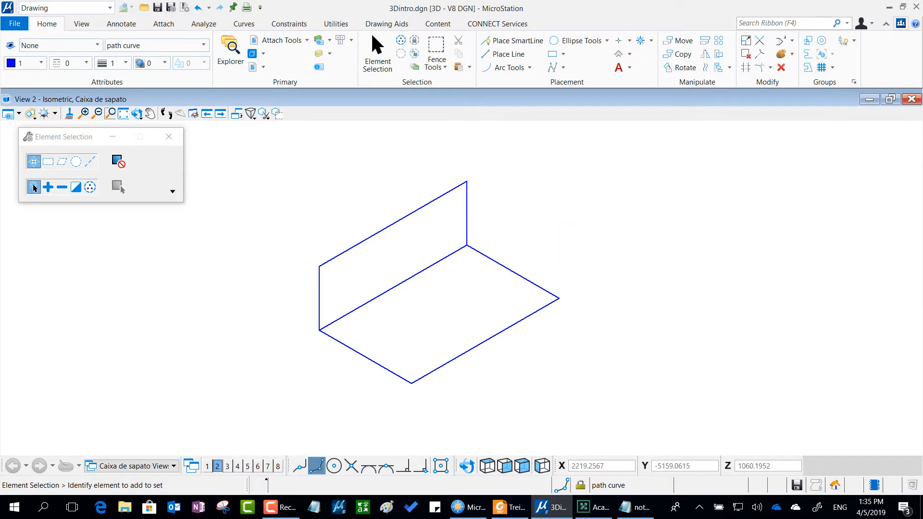
- Switch to Foxit Reader to examine the Exercício slide on finishing the inclined face, and move its window out of the way
{"action": "key", "text": "alt+Tab"}
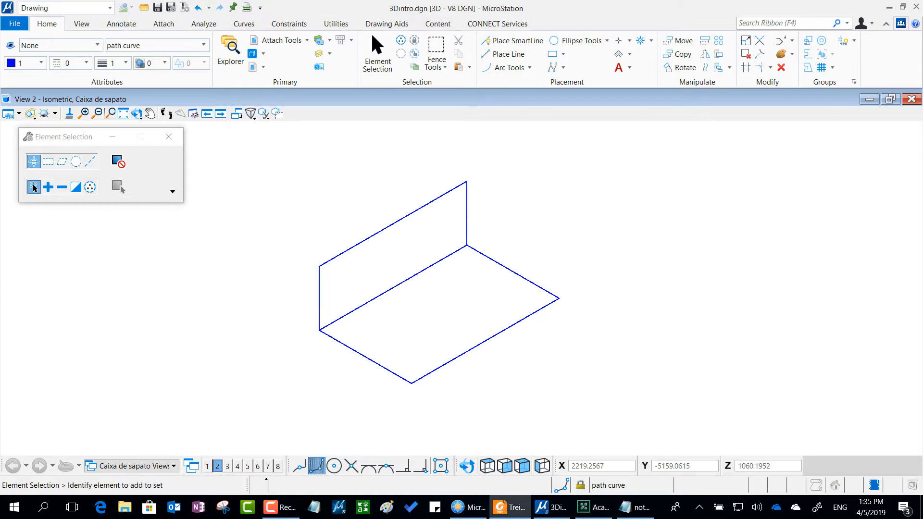
{"action": "left_click_drag", "start_coordinate": [922, 110], "coordinate": [526, 51]}
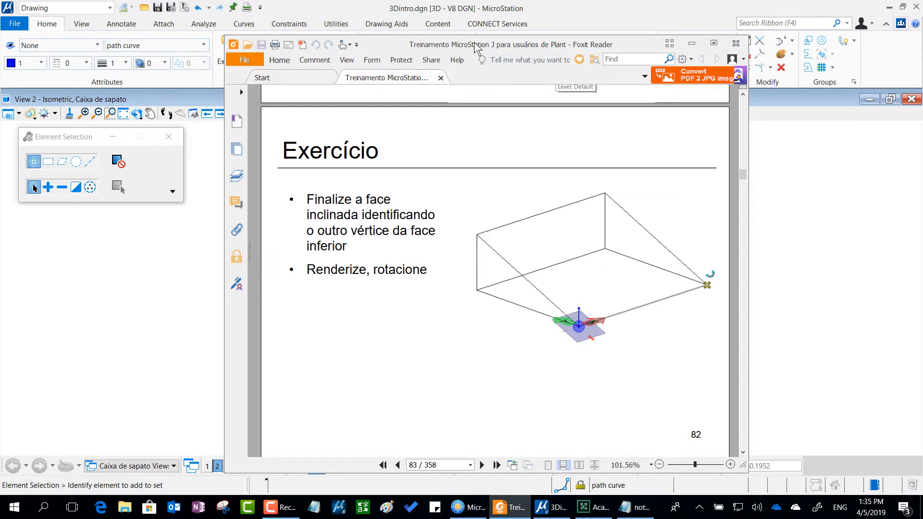
{"action": "left_click_drag", "start_coordinate": [476, 48], "coordinate": [922, 29]}
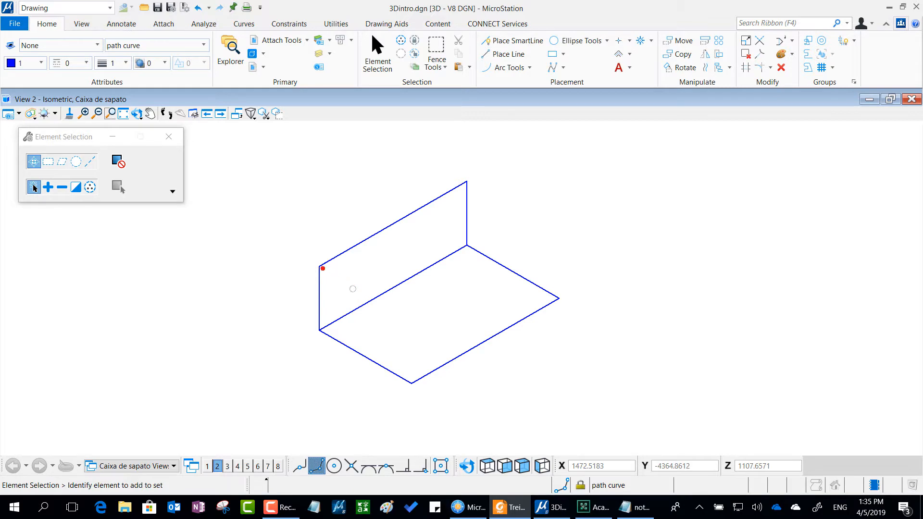
{"action": "mouse_move", "coordinate": [326, 263]}
{"action": "left_mouse_down"}
{"action": "mouse_move", "coordinate": [470, 177]}
{"action": "mouse_move", "coordinate": [558, 303]}
{"action": "mouse_move", "coordinate": [422, 385]}
{"action": "mouse_move", "coordinate": [383, 356]}
{"action": "mouse_move", "coordinate": [326, 263]}
{"action": "left_mouse_up"}
{"action": "key", "text": "Escape"}
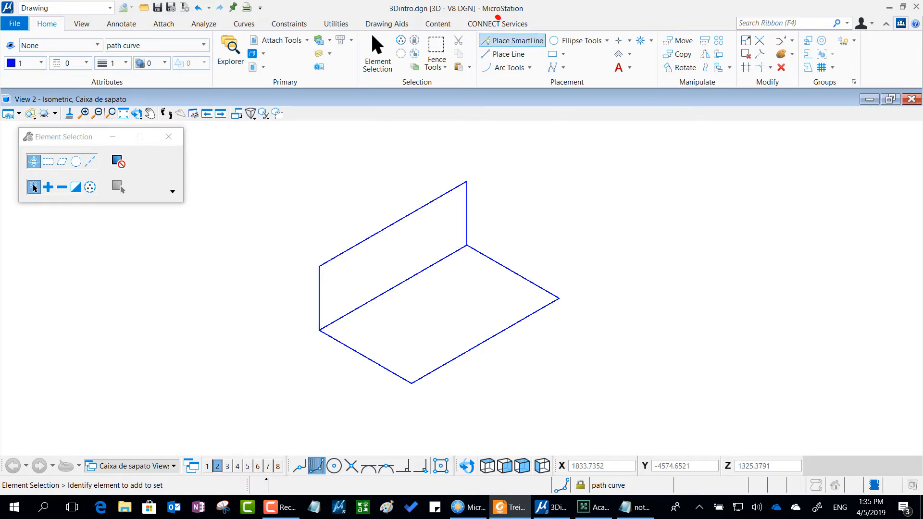
{"action": "mouse_move", "coordinate": [498, 18]}
{"action": "left_mouse_down"}
{"action": "mouse_move", "coordinate": [462, 32]}
{"action": "mouse_move", "coordinate": [482, 64]}
{"action": "mouse_move", "coordinate": [559, 60]}
{"action": "mouse_move", "coordinate": [545, 16]}
{"action": "mouse_move", "coordinate": [495, 18]}
{"action": "left_mouse_up"}
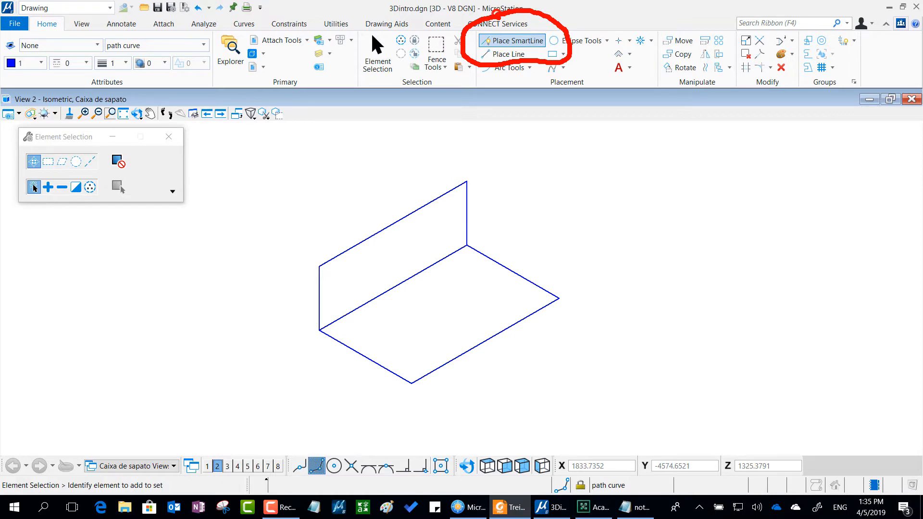
- Draw the inclined face as a closed SmartLine through the back face's two upper corners and the base's two front corners
{"action": "left_click", "coordinate": [520, 41]}
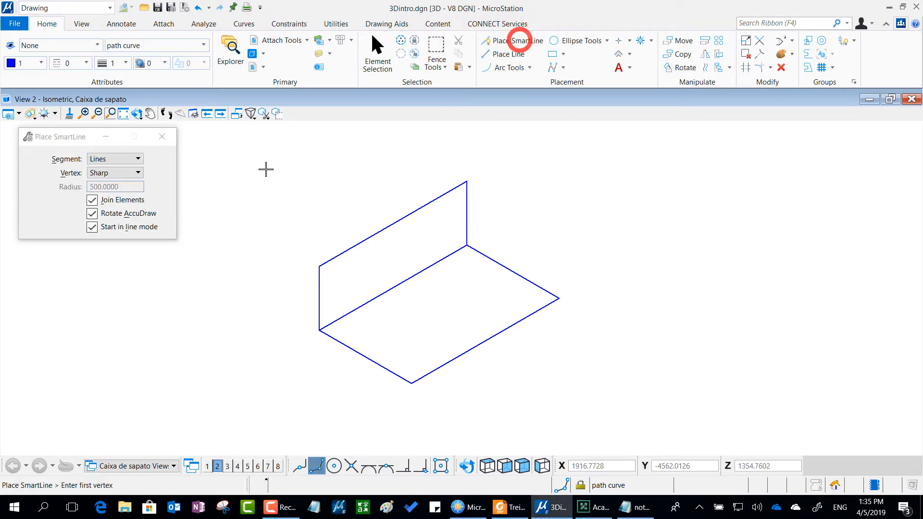
{"action": "left_click_drag", "start_coordinate": [57, 136], "coordinate": [620, 124]}
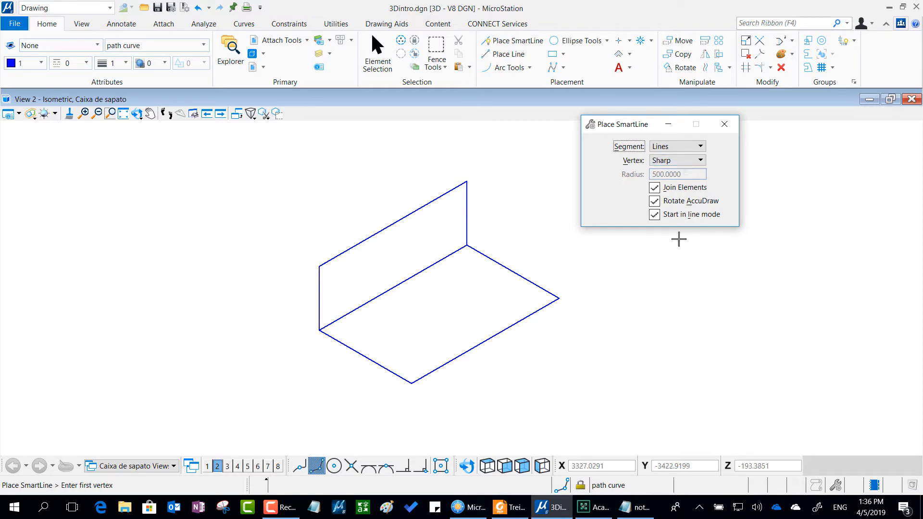
{"action": "left_click", "coordinate": [467, 180]}
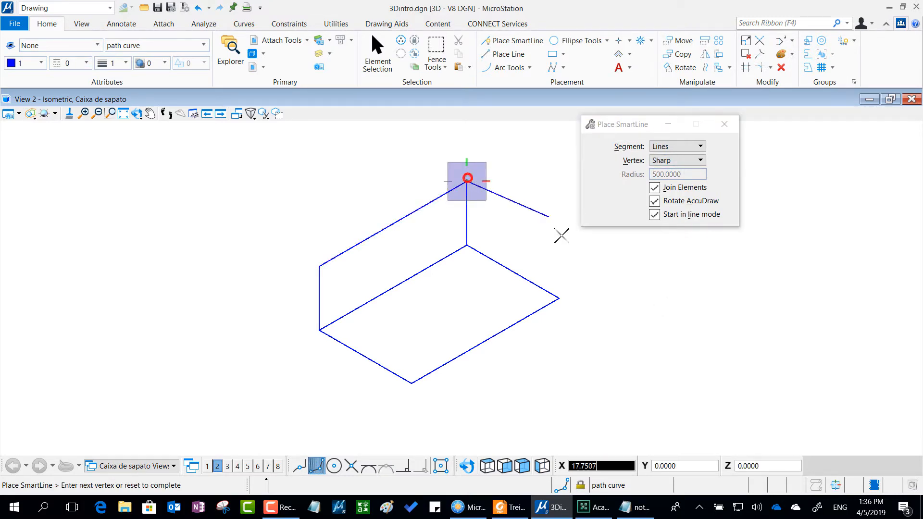
{"action": "left_click", "coordinate": [559, 298]}
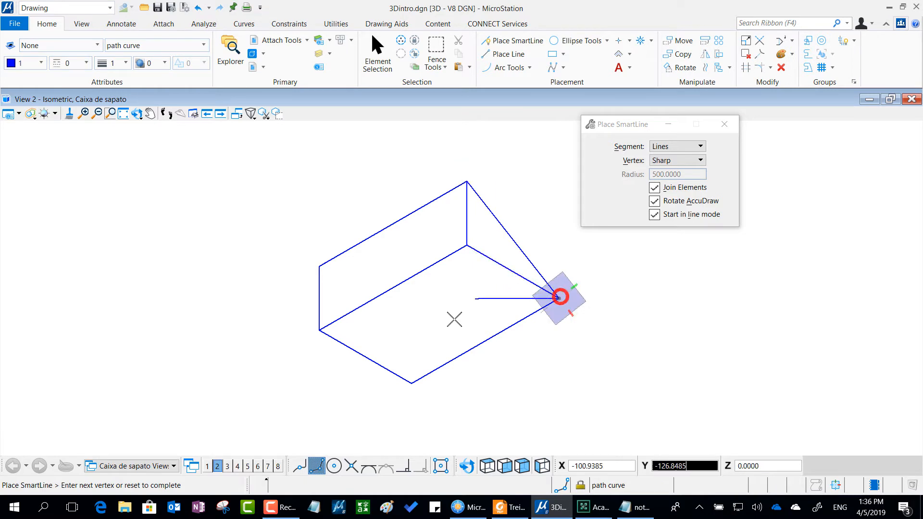
{"action": "left_click", "coordinate": [412, 382]}
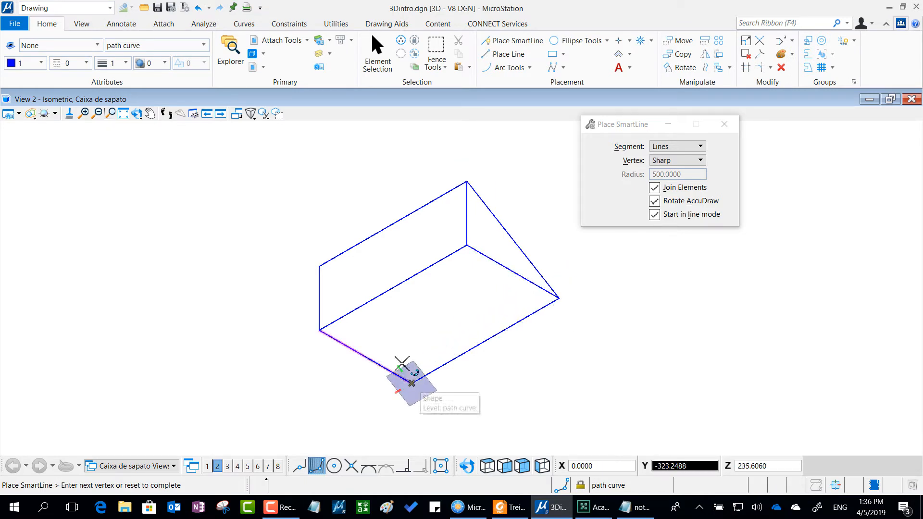
{"action": "left_click", "coordinate": [319, 265]}
{"action": "left_click", "coordinate": [467, 181]}
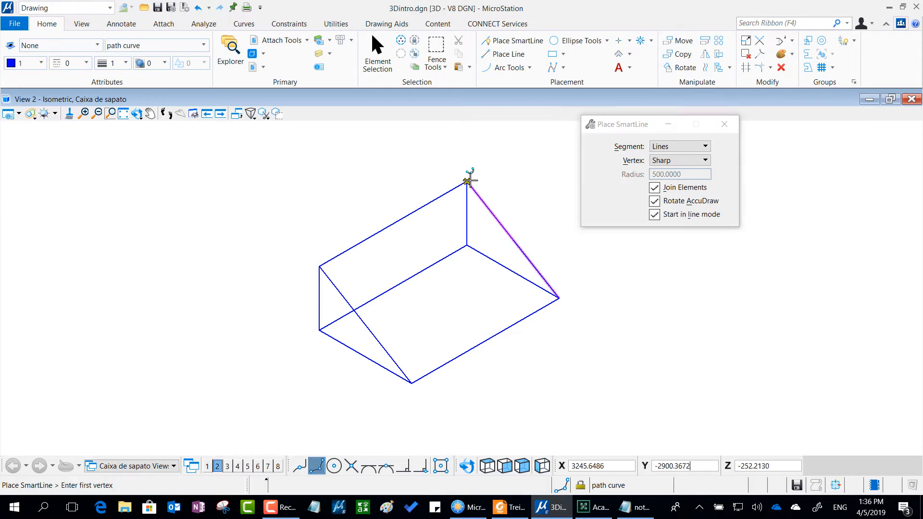
- Change the view's display style to the default Illustration style
{"action": "left_click", "coordinate": [31, 114]}
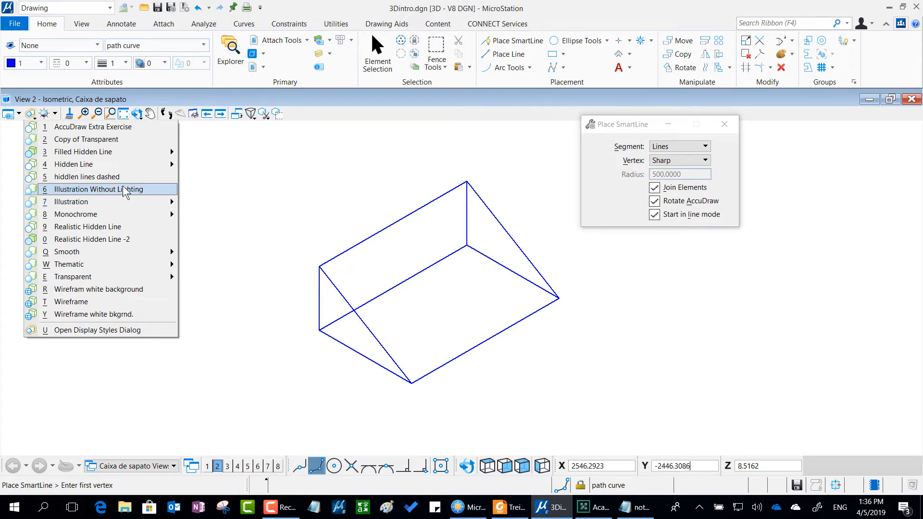
{"action": "mouse_move", "coordinate": [161, 202]}
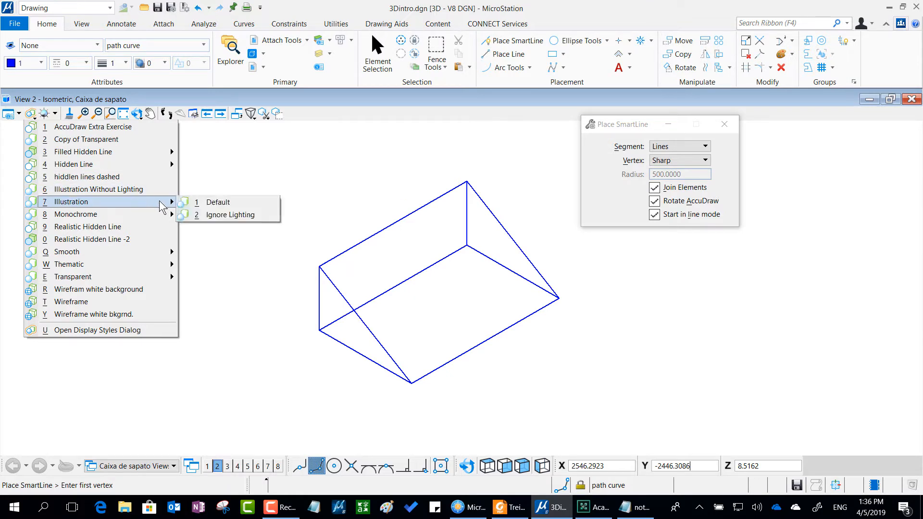
{"action": "left_click", "coordinate": [189, 203]}
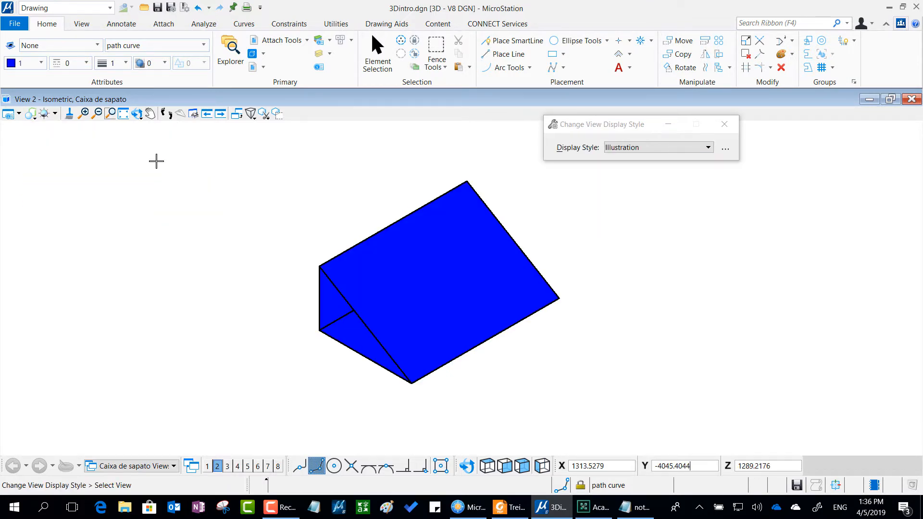
- Rotate the view dynamically to examine the shaded wedge from several angles, and end the rotation
{"action": "left_click", "coordinate": [136, 113]}
{"action": "left_click", "coordinate": [360, 382]}
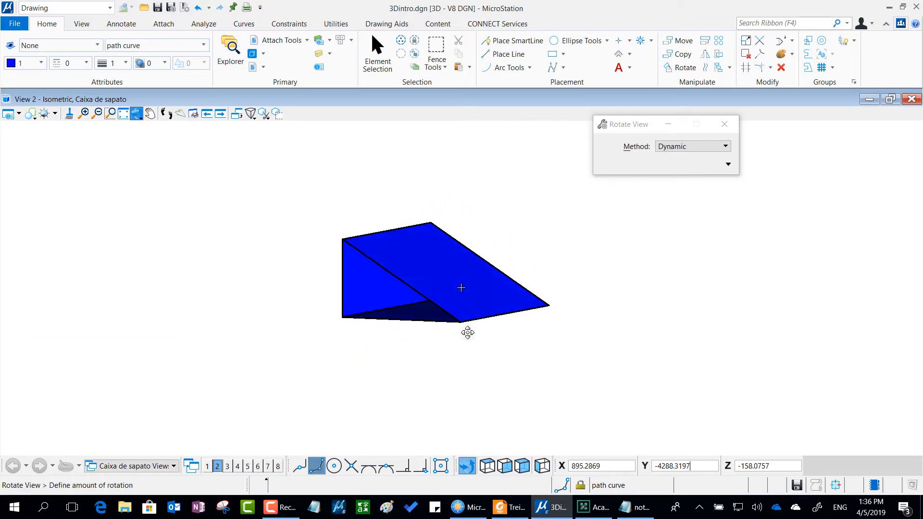
{"action": "left_click", "coordinate": [326, 400]}
{"action": "right_click", "coordinate": [568, 263]}
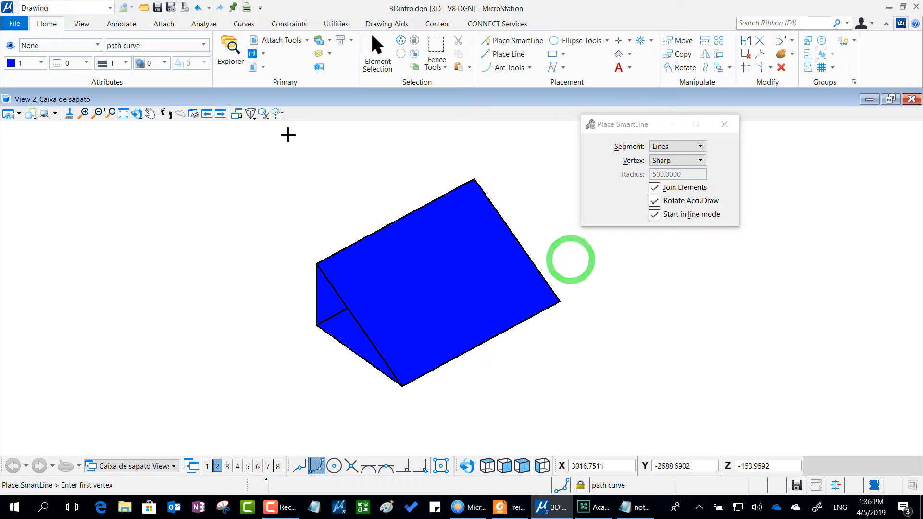
- Undo the inclined SmartLine face and change the view's display style to Wireframe
{"action": "left_click", "coordinate": [197, 8]}
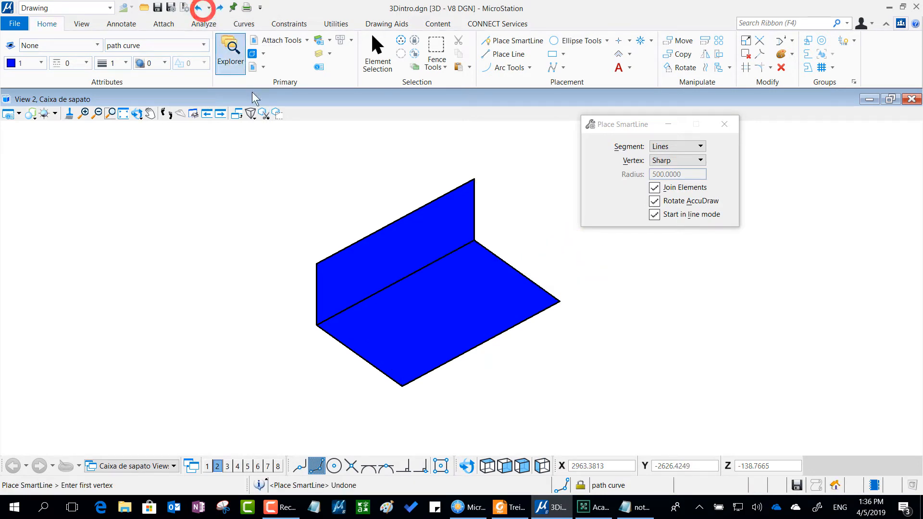
{"action": "left_click", "coordinate": [30, 118]}
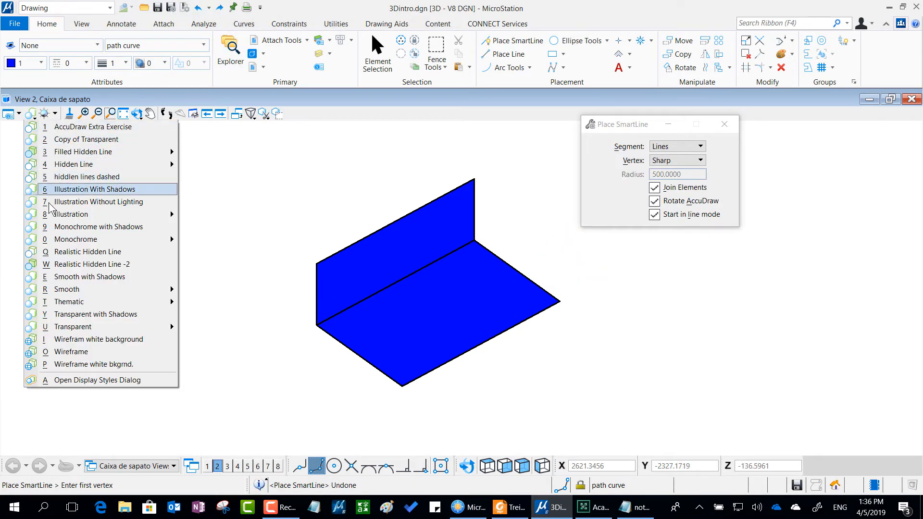
{"action": "left_click", "coordinate": [58, 353]}
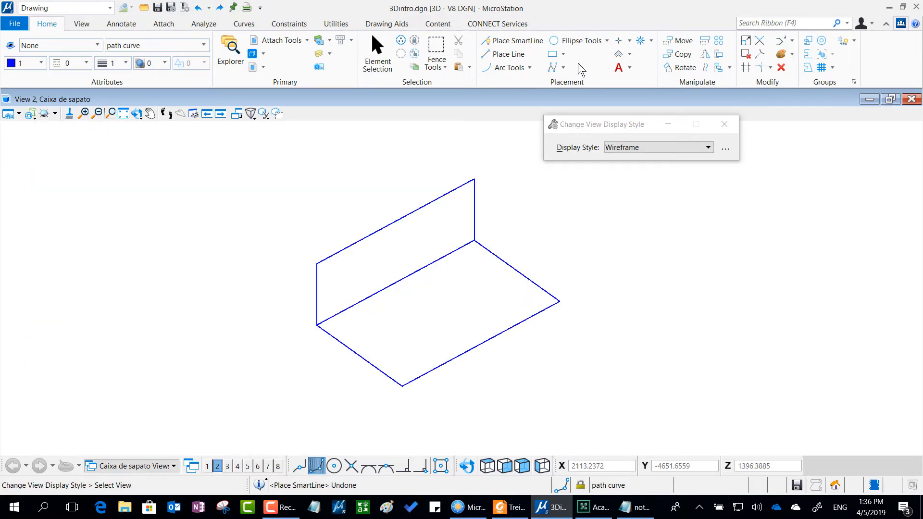
- Place a rotated block with Solid area as the inclined face, through one upper back corner and the base's two front corners
{"action": "left_click", "coordinate": [552, 55]}
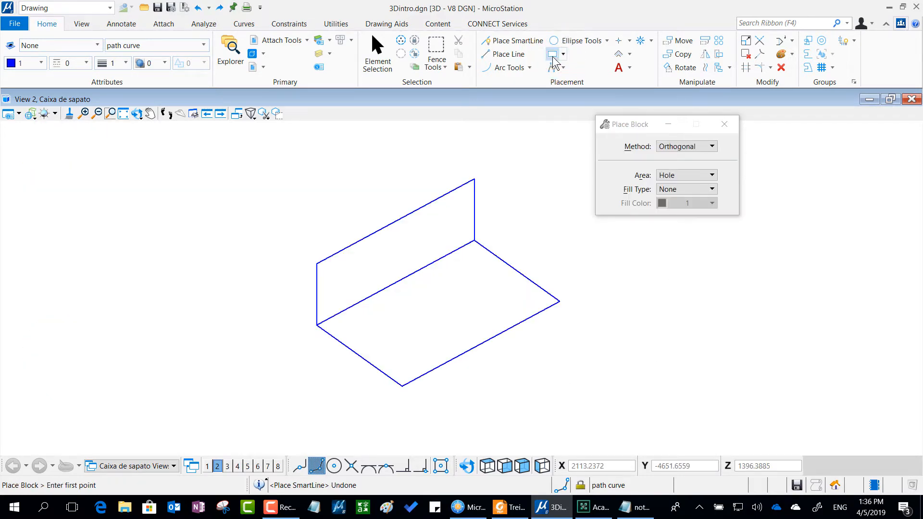
{"action": "mouse_move", "coordinate": [577, 34]}
{"action": "left_mouse_down"}
{"action": "mouse_move", "coordinate": [524, 46]}
{"action": "mouse_move", "coordinate": [574, 81]}
{"action": "mouse_move", "coordinate": [585, 34]}
{"action": "left_mouse_up"}
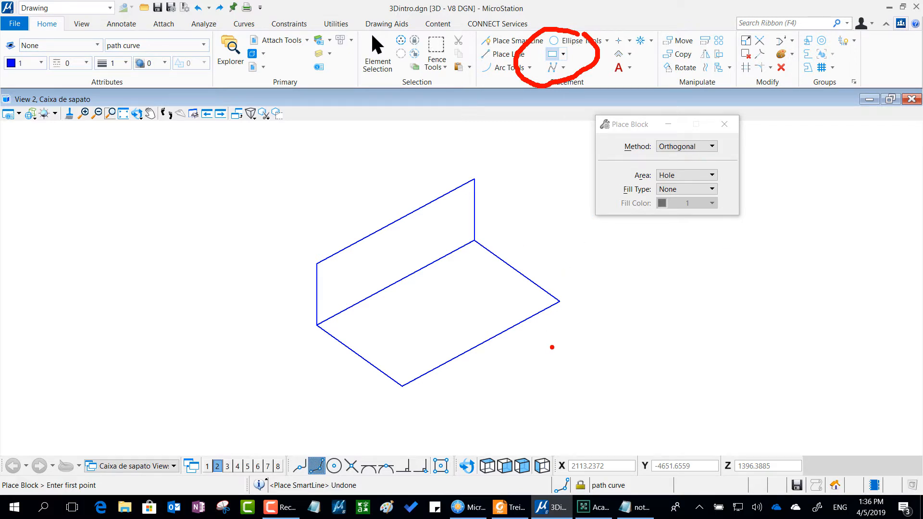
{"action": "key", "text": "Escape"}
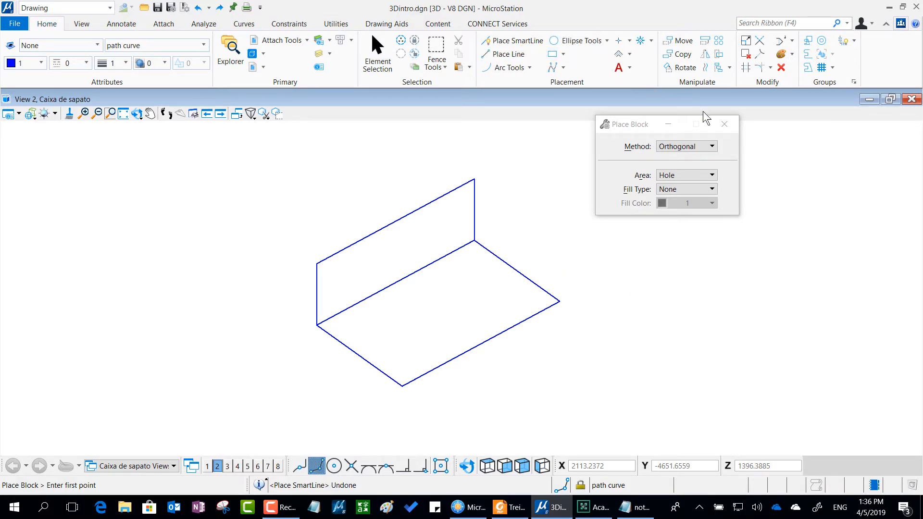
{"action": "left_click_drag", "start_coordinate": [635, 117], "coordinate": [572, 128]}
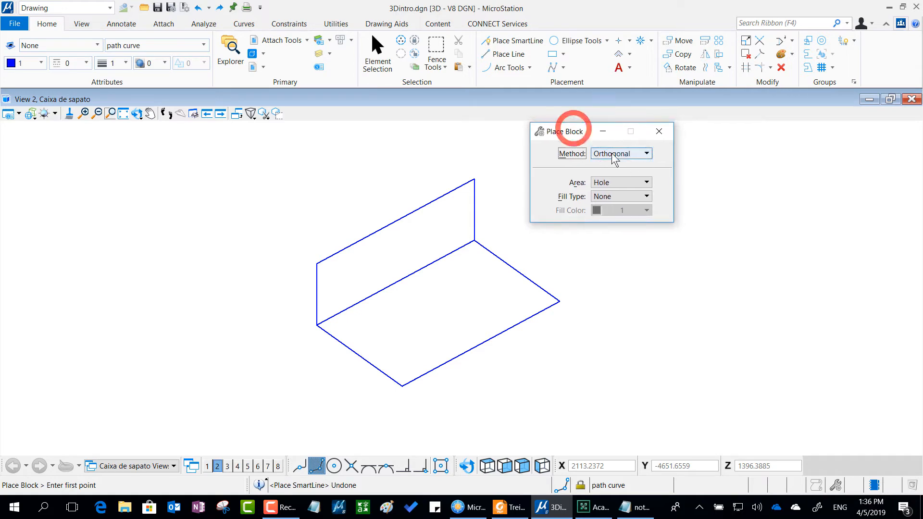
{"action": "left_click", "coordinate": [612, 156]}
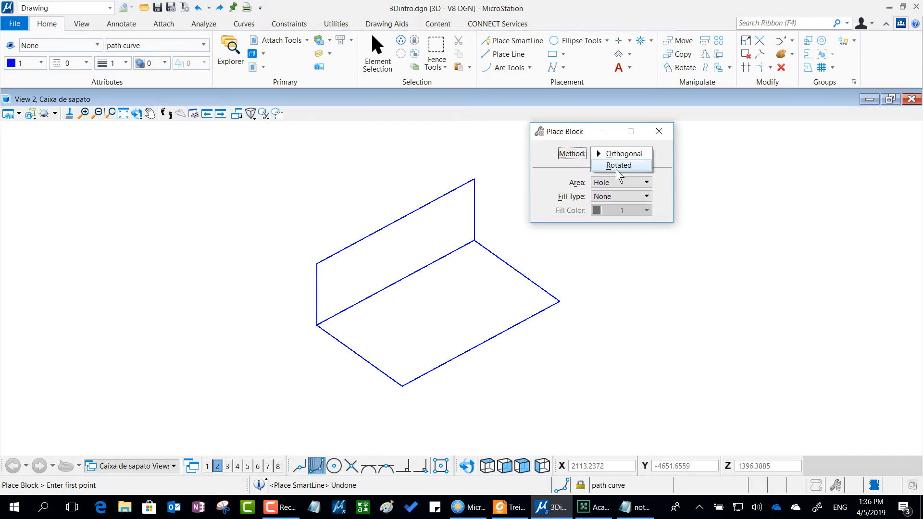
{"action": "left_click", "coordinate": [616, 169]}
{"action": "left_click", "coordinate": [611, 183]}
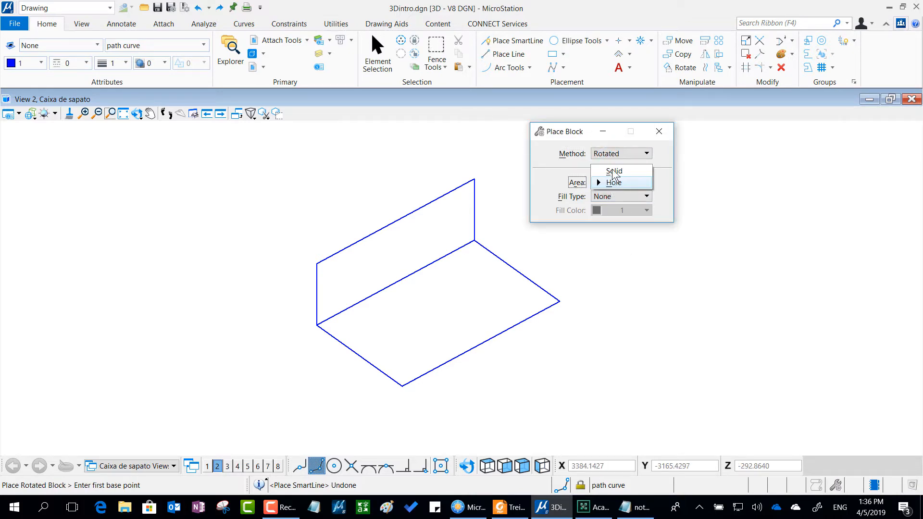
{"action": "left_click", "coordinate": [614, 171]}
{"action": "left_click_drag", "start_coordinate": [580, 132], "coordinate": [620, 111]}
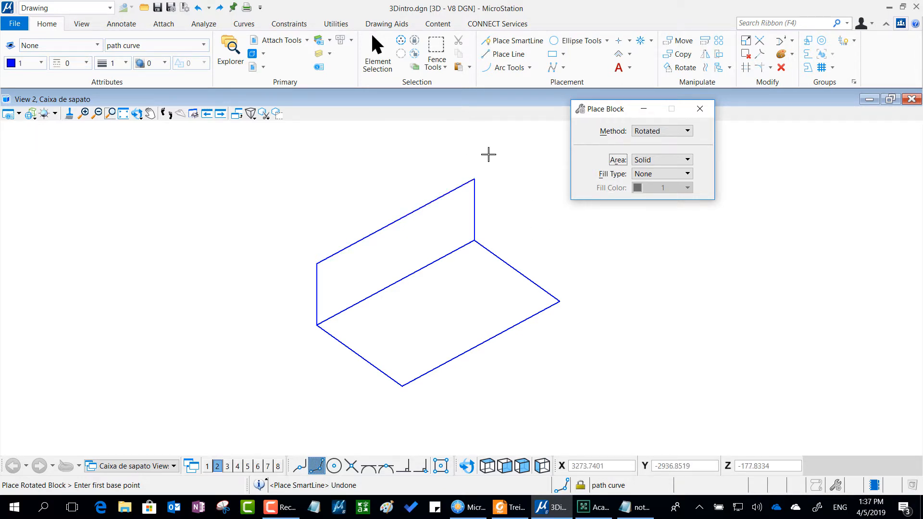
{"action": "left_click", "coordinate": [475, 177]}
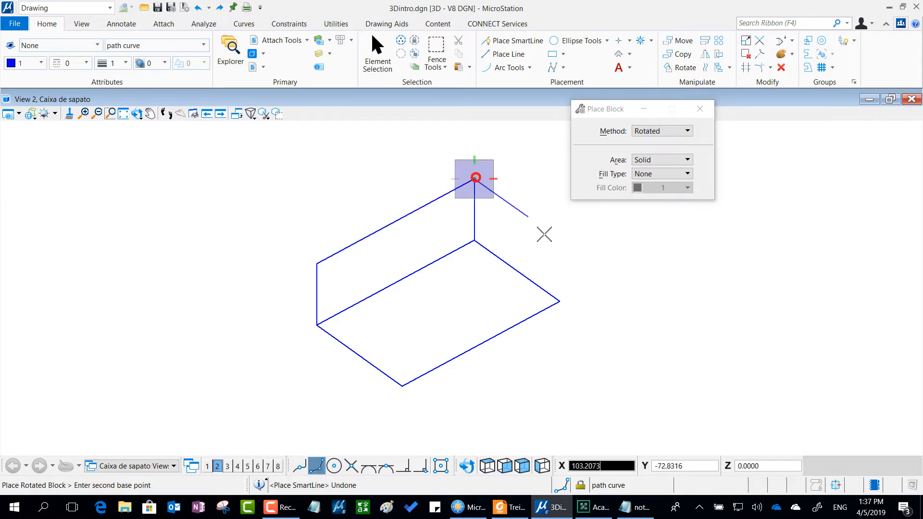
{"action": "left_click", "coordinate": [559, 301]}
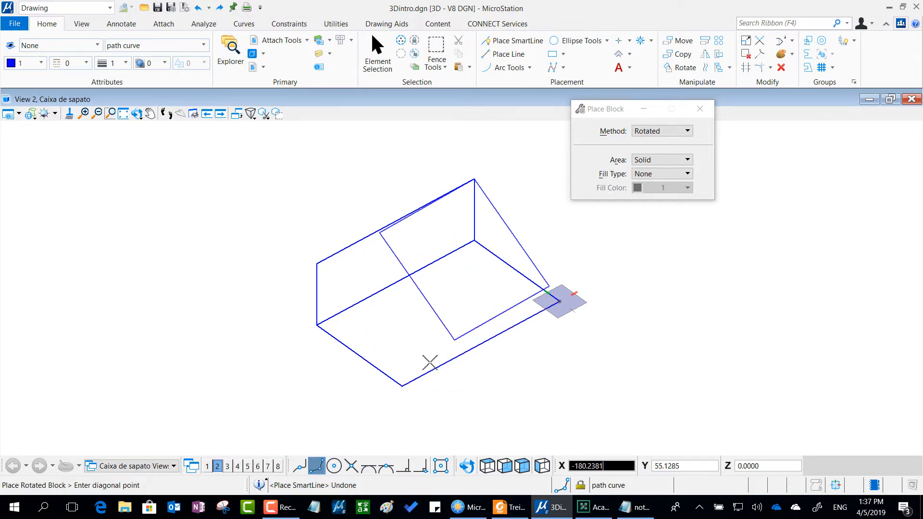
{"action": "left_click", "coordinate": [404, 387]}
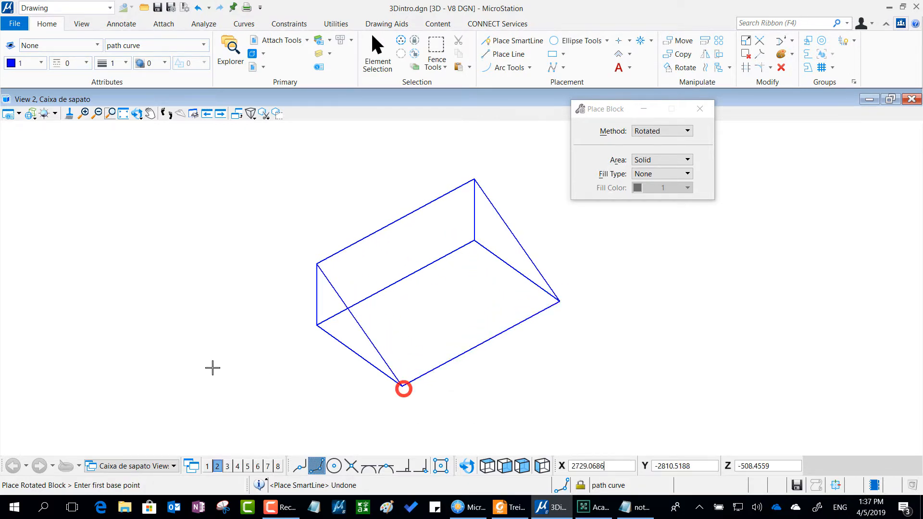
- Change the view's display style to Illustration With Shadows and rotate the view dynamically to examine the wedge's inclined face
{"action": "left_click", "coordinate": [30, 114]}
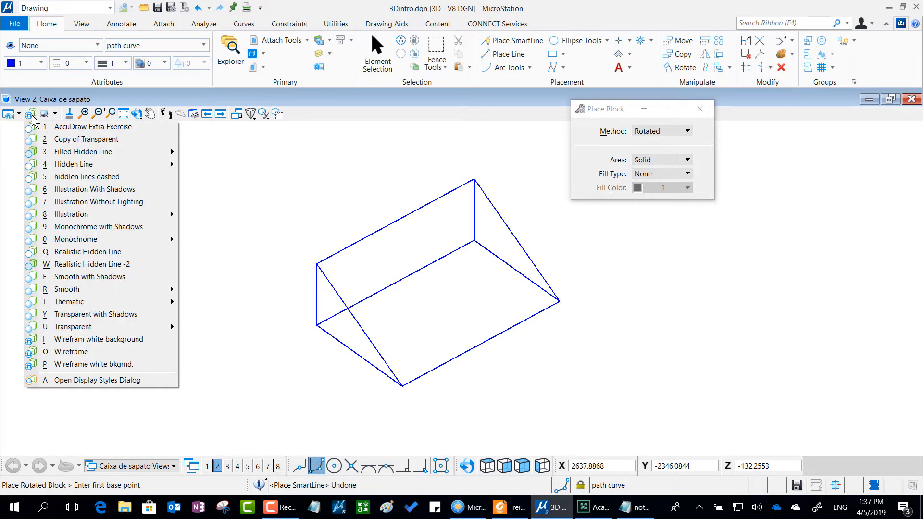
{"action": "left_click", "coordinate": [71, 190]}
{"action": "left_click", "coordinate": [137, 114]}
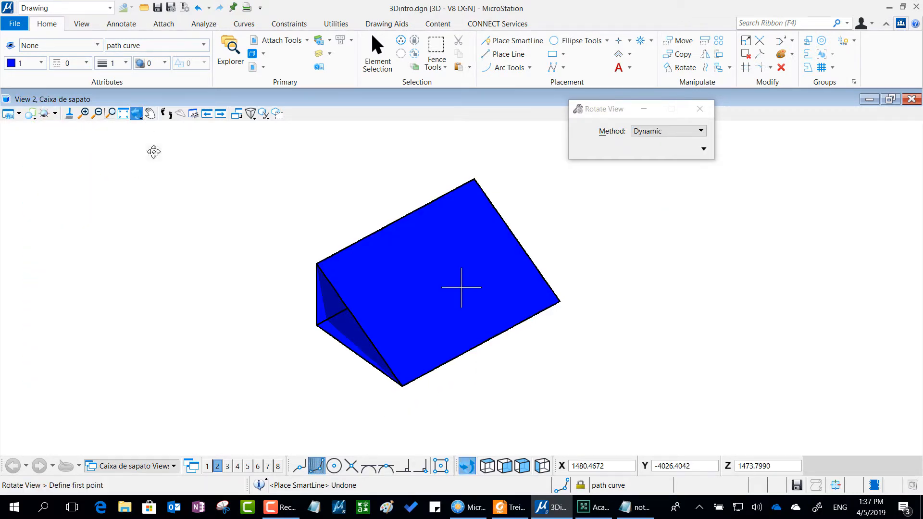
{"action": "left_click", "coordinate": [270, 323]}
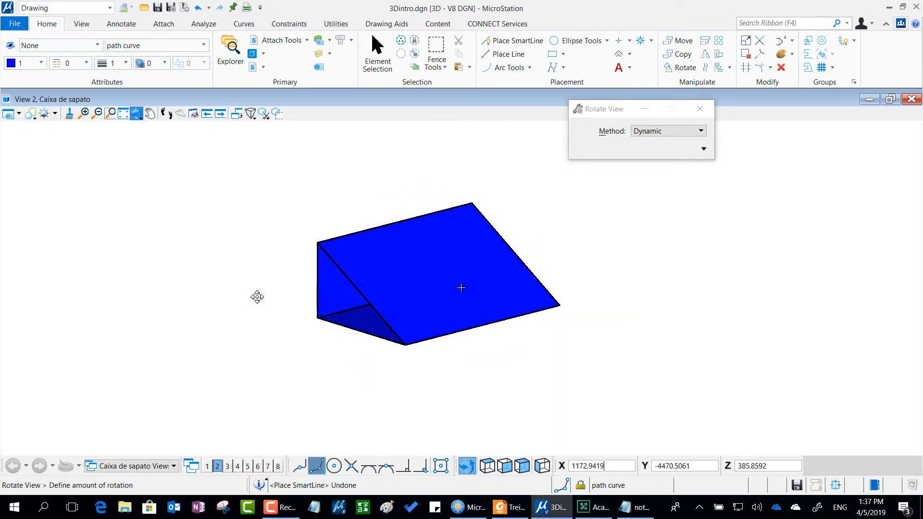
{"action": "left_click", "coordinate": [240, 321]}
{"action": "right_click", "coordinate": [238, 318]}
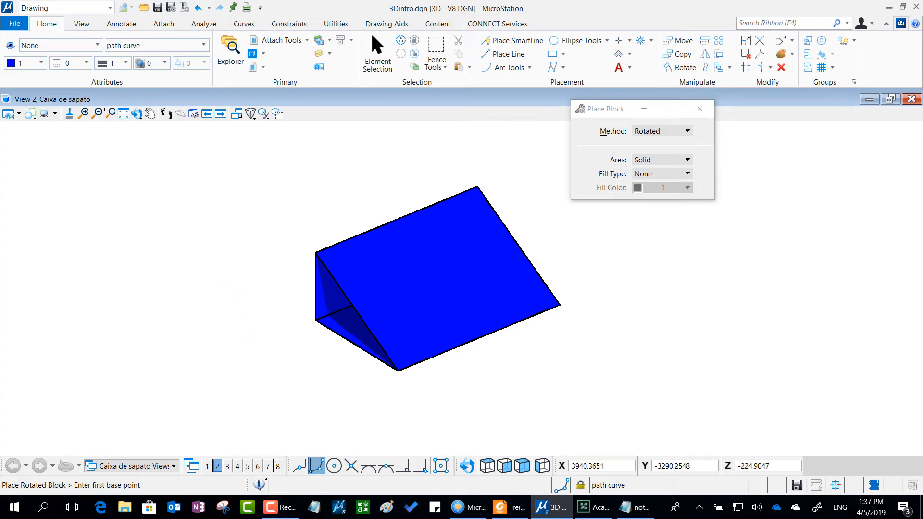
- Switch to the training PDF in Foxit Reader and examine the exercise figure showing two circles on the inclined face
{"action": "key", "text": "alt+Tab"}
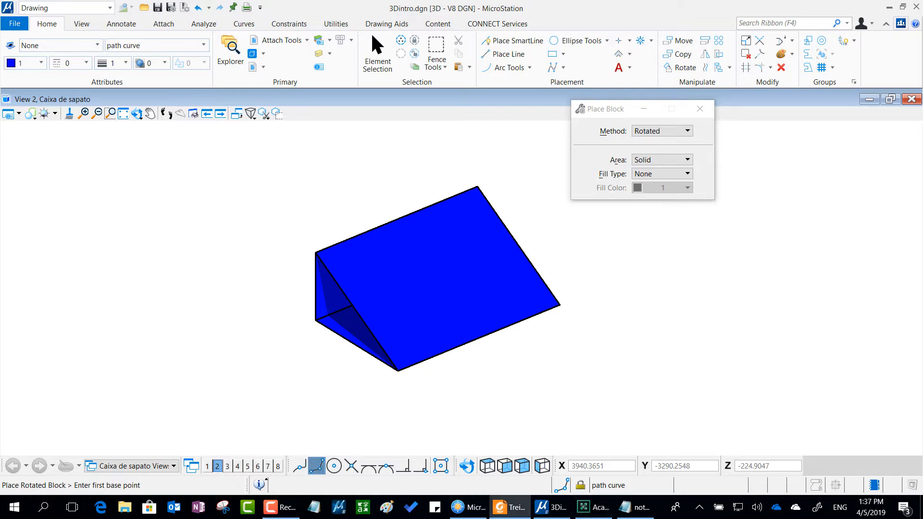
{"action": "left_click_drag", "start_coordinate": [922, 129], "coordinate": [537, 14]}
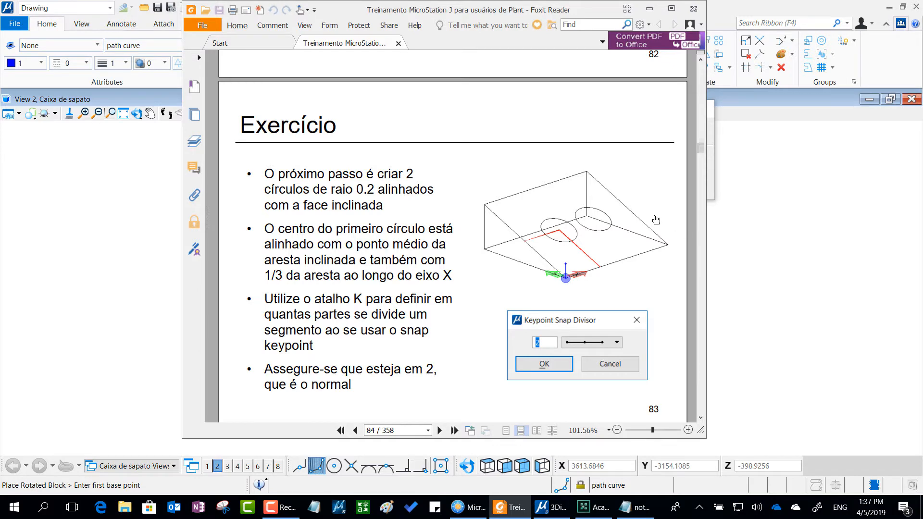
{"action": "scroll", "coordinate": [655, 219], "scroll_direction": "up", "scroll_amount": 2, "text": "ctrl"}
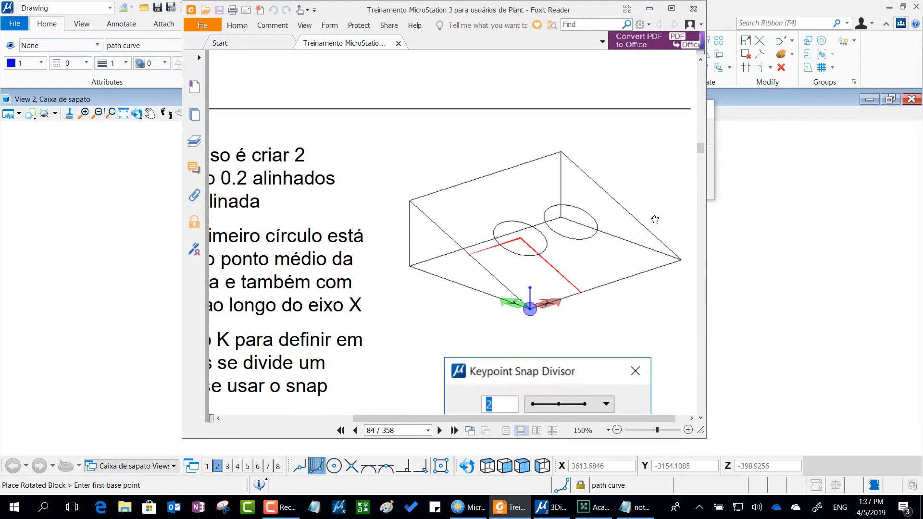
{"action": "scroll", "coordinate": [655, 220], "scroll_direction": "up", "scroll_amount": 1, "text": "ctrl"}
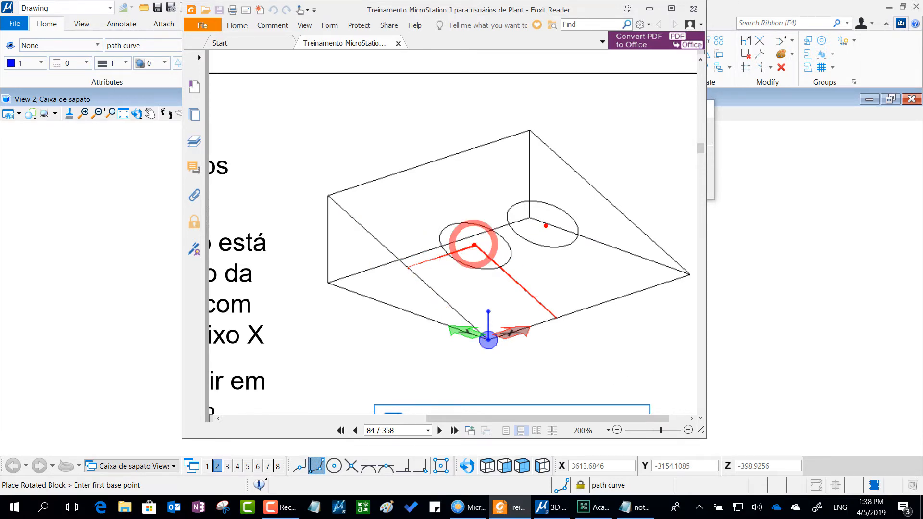
{"action": "mouse_move", "coordinate": [689, 272]}
{"action": "left_mouse_down"}
{"action": "mouse_move", "coordinate": [597, 293]}
{"action": "mouse_move", "coordinate": [495, 337]}
{"action": "left_mouse_up"}
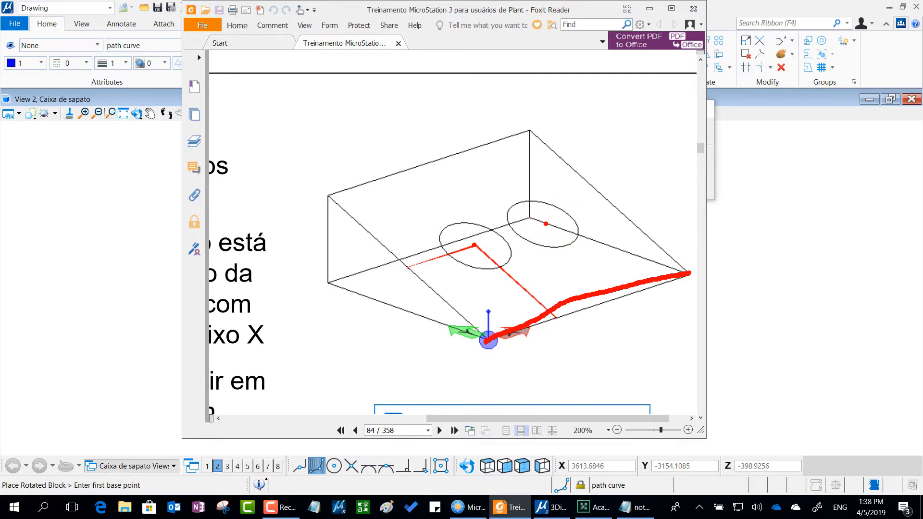
{"action": "left_click_drag", "start_coordinate": [487, 259], "coordinate": [577, 340]}
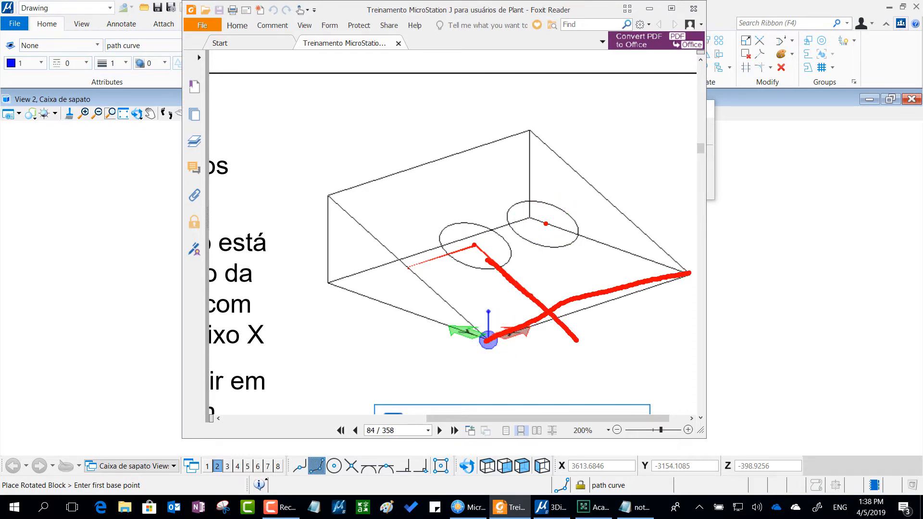
{"action": "left_click_drag", "start_coordinate": [545, 223], "coordinate": [657, 333]}
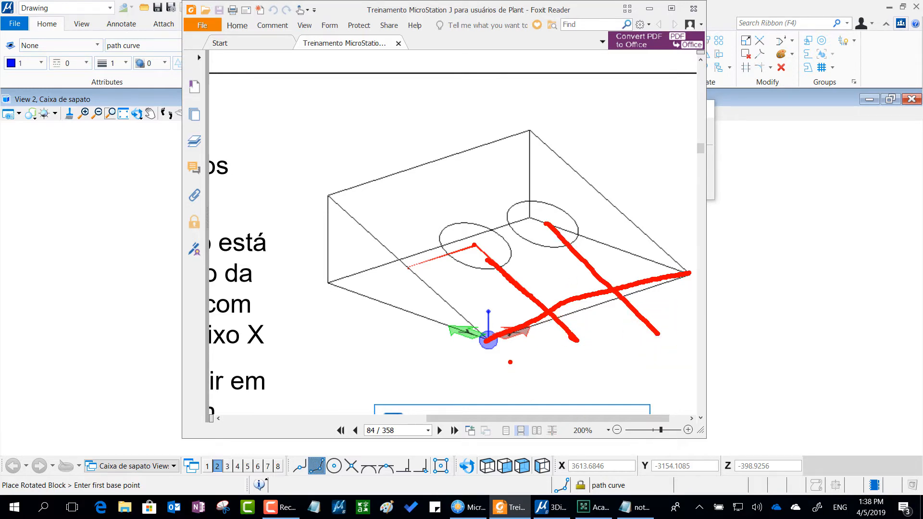
{"action": "left_click_drag", "start_coordinate": [512, 317], "coordinate": [508, 360]}
{"action": "left_click_drag", "start_coordinate": [587, 273], "coordinate": [579, 316]}
{"action": "left_click_drag", "start_coordinate": [663, 272], "coordinate": [648, 303]}
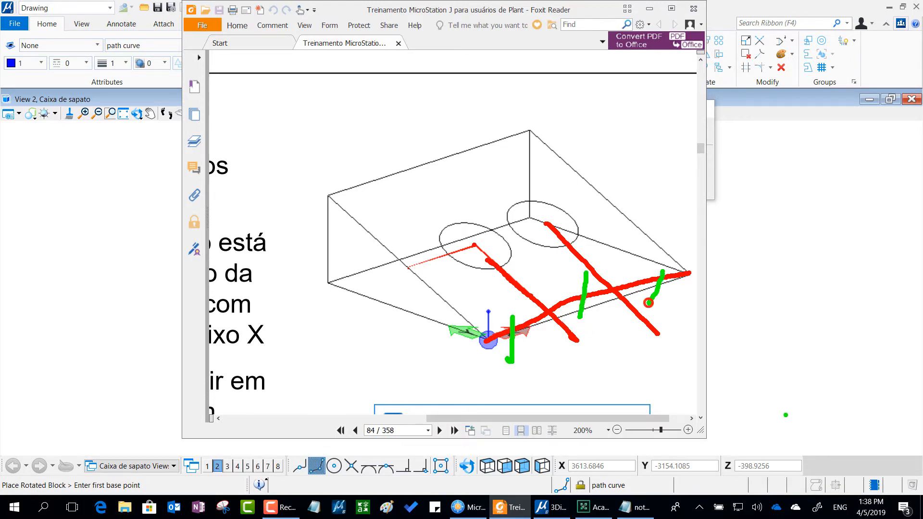
{"action": "key", "text": "Escape"}
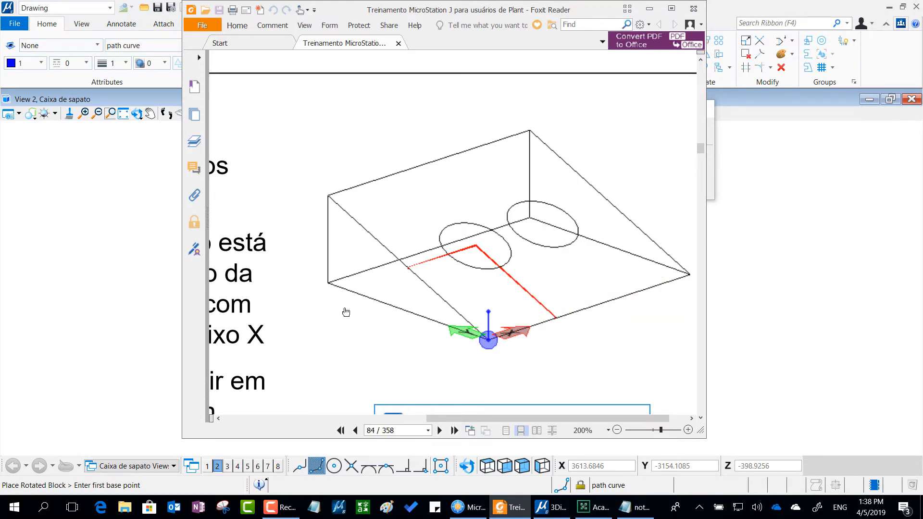
- Read the exercise's instructions for the two circles of radius 0.2, and move the PDF window off the drawing
{"action": "scroll", "coordinate": [345, 311], "scroll_direction": "down", "scroll_amount": 2, "text": "ctrl"}
{"action": "scroll", "coordinate": [341, 305], "scroll_direction": "down", "scroll_amount": 1, "text": "ctrl"}
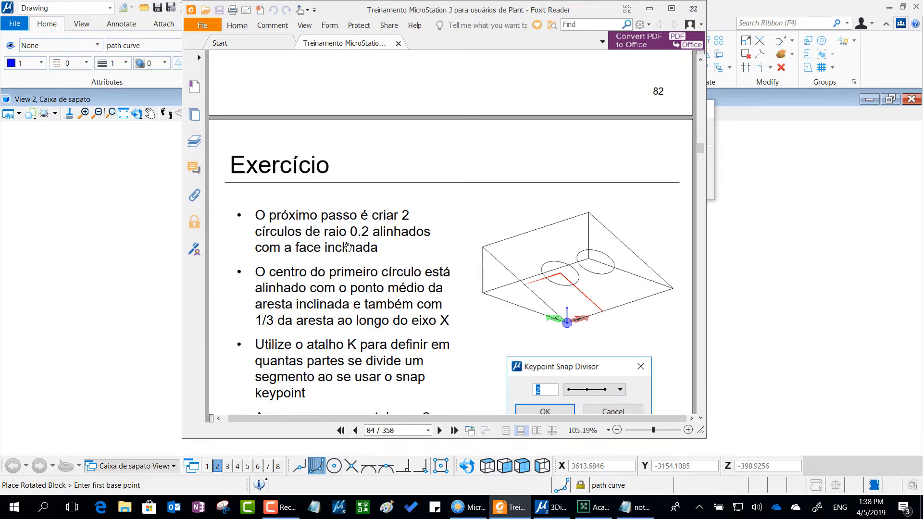
{"action": "mouse_move", "coordinate": [383, 210]}
{"action": "left_mouse_down"}
{"action": "mouse_move", "coordinate": [329, 210]}
{"action": "mouse_move", "coordinate": [301, 235]}
{"action": "mouse_move", "coordinate": [371, 247]}
{"action": "mouse_move", "coordinate": [378, 196]}
{"action": "left_mouse_up"}
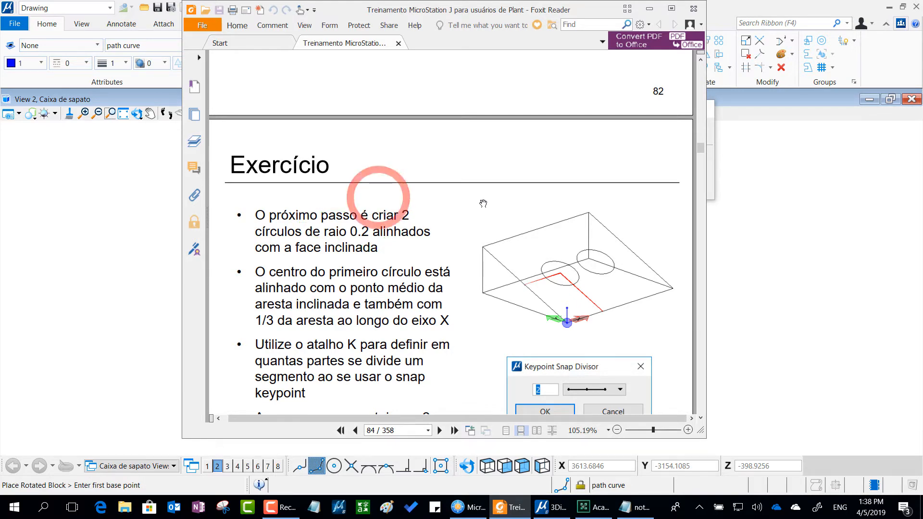
{"action": "scroll", "coordinate": [521, 221], "scroll_direction": "down", "scroll_amount": 2}
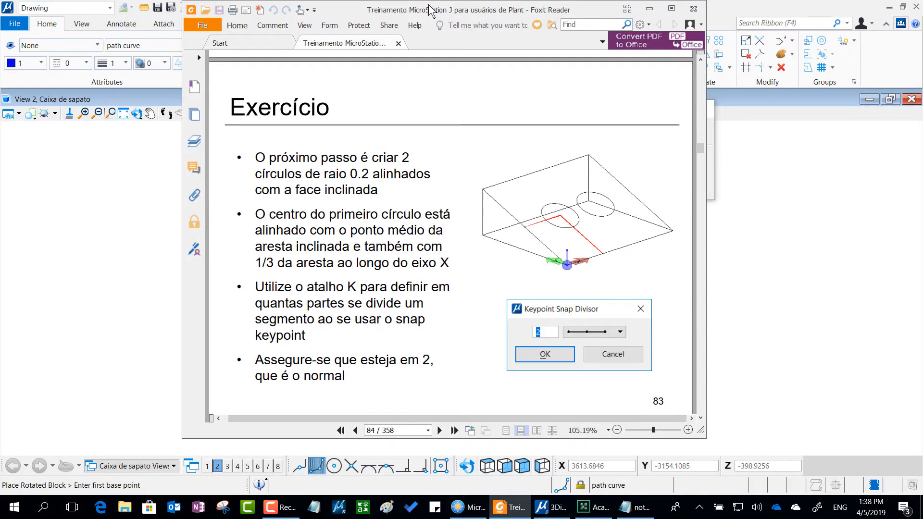
{"action": "left_click_drag", "start_coordinate": [429, 8], "coordinate": [922, 43]}
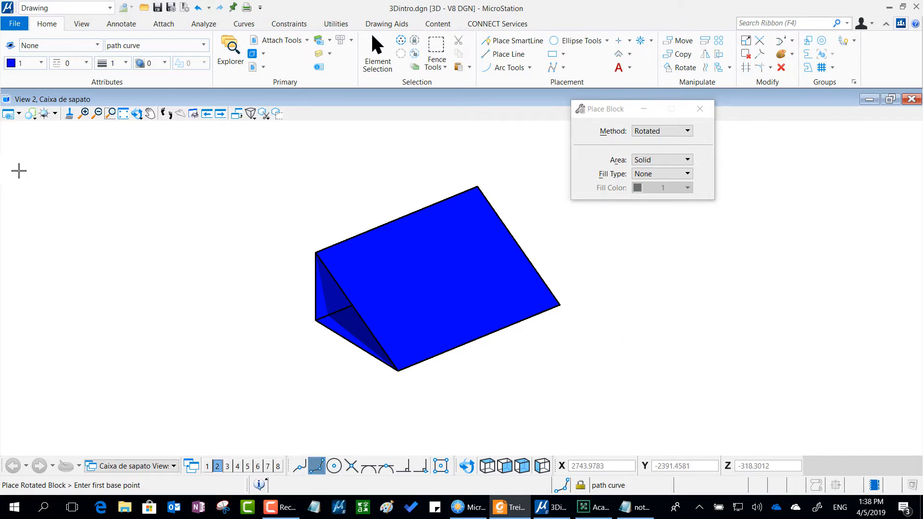
- Return to the MicroStation drawing and change the view's display style to Wireframe
{"action": "left_click", "coordinate": [38, 153]}
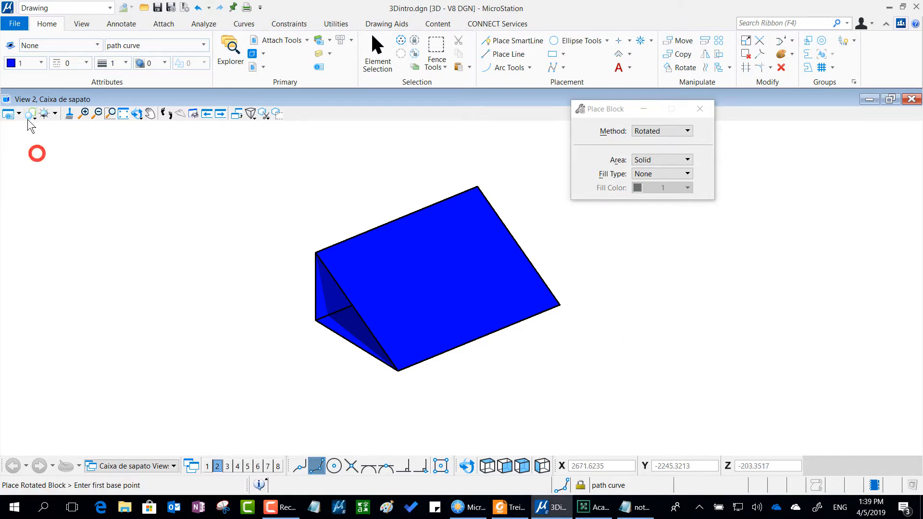
{"action": "left_click", "coordinate": [27, 117]}
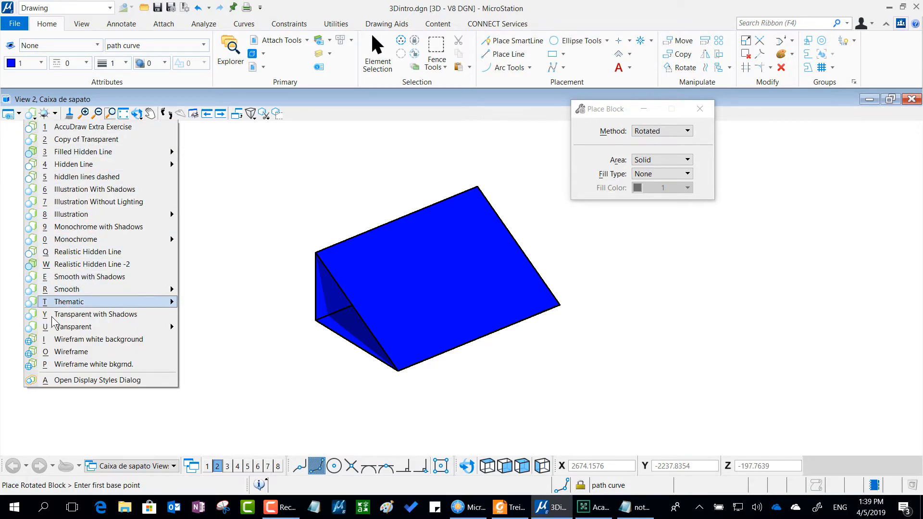
{"action": "left_click", "coordinate": [55, 352]}
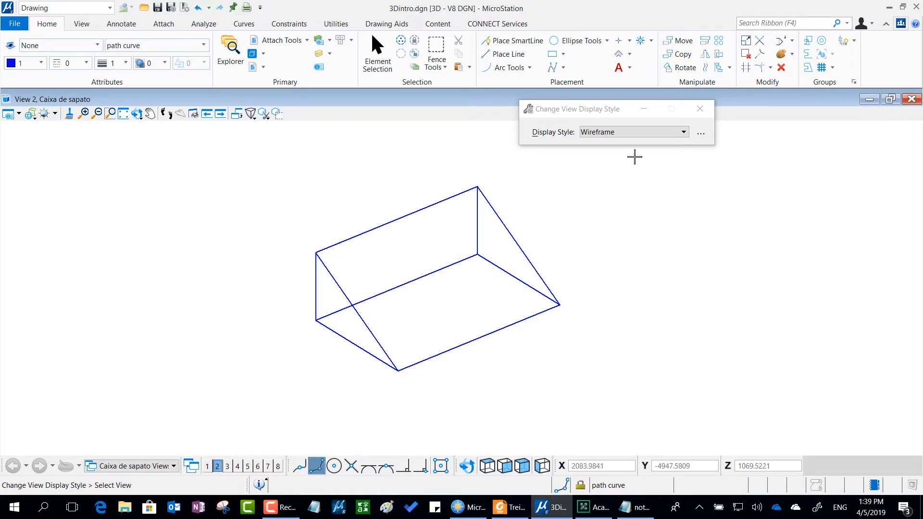
- Start placing a circle by center with Solid area and lock its radius at 0.2
{"action": "left_click", "coordinate": [556, 40]}
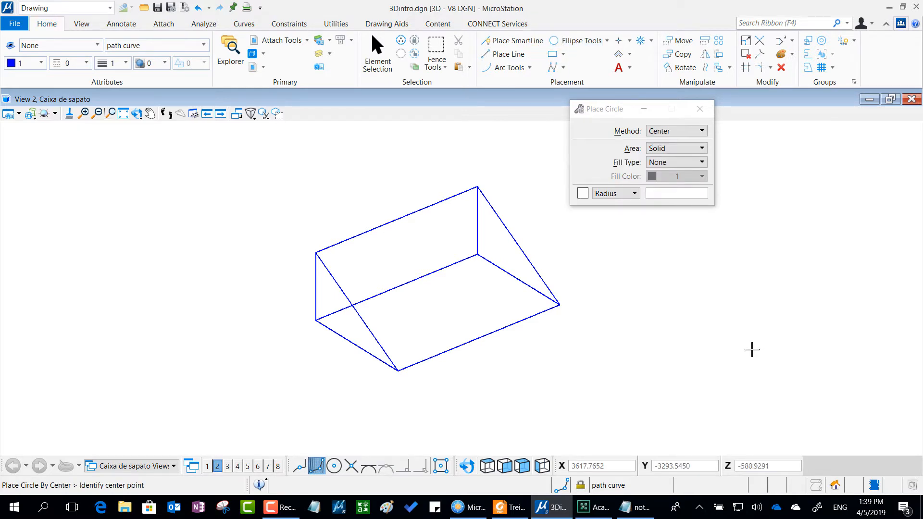
{"action": "left_click", "coordinate": [607, 114]}
{"action": "left_click_drag", "start_coordinate": [605, 111], "coordinate": [603, 144]}
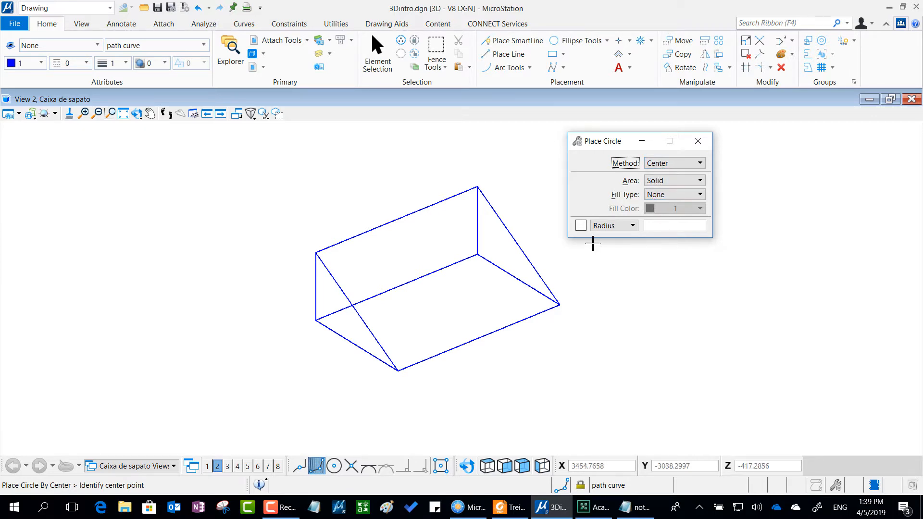
{"action": "left_click", "coordinate": [580, 225]}
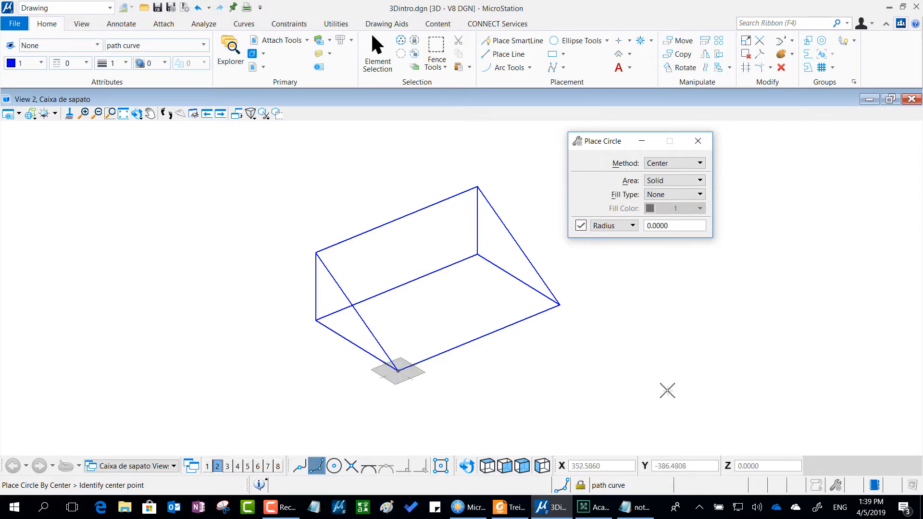
{"action": "left_click", "coordinate": [678, 229]}
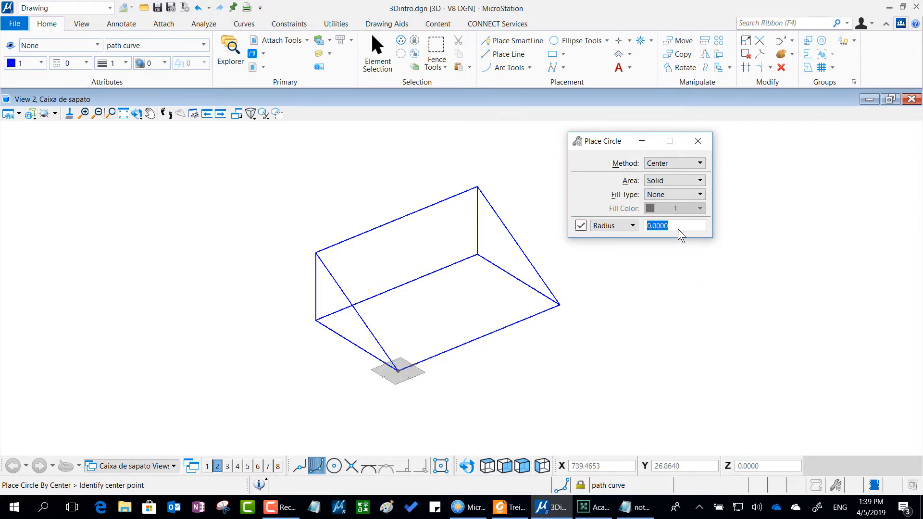
{"action": "type", "text": "0.2"}
{"action": "key", "text": "Tab"}
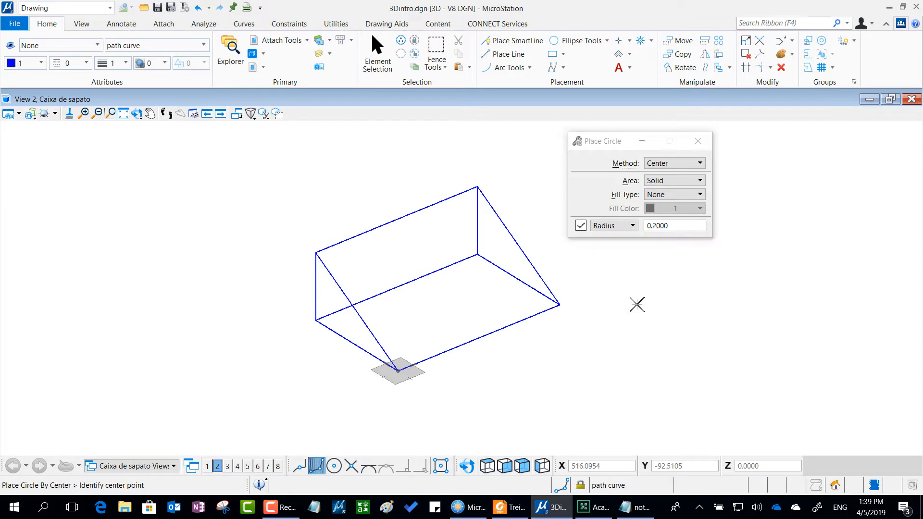
- Measure the distance between the two ends of the wedge's lower front edge
{"action": "left_click", "coordinate": [165, 113]}
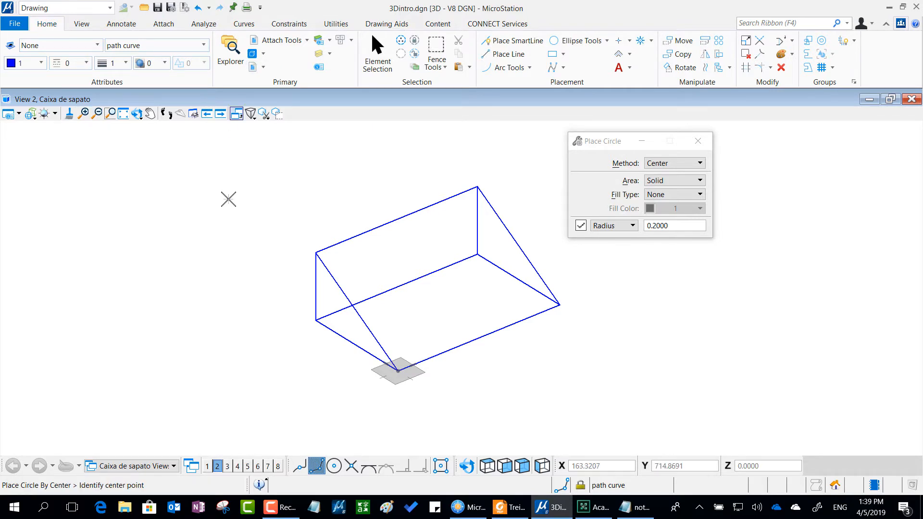
{"action": "key", "text": "space"}
{"action": "left_click", "coordinate": [183, 214]}
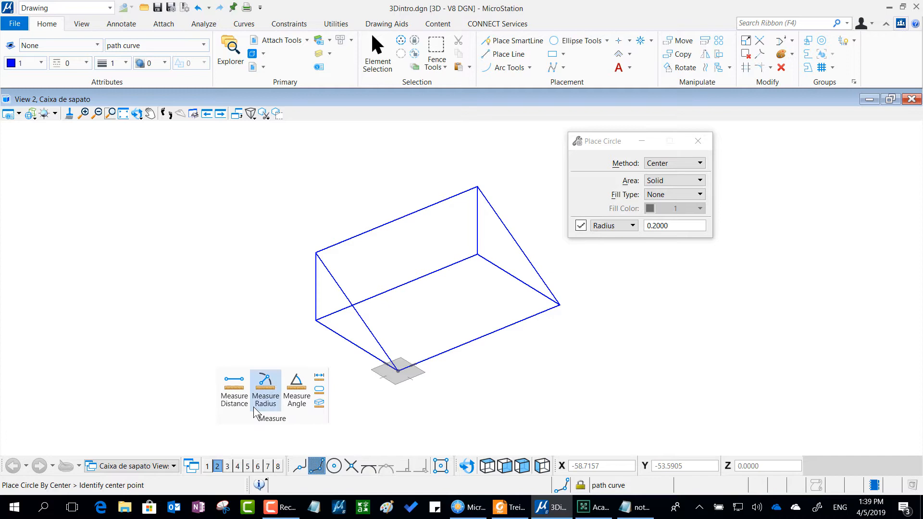
{"action": "left_click", "coordinate": [234, 389]}
{"action": "left_click", "coordinate": [397, 369]}
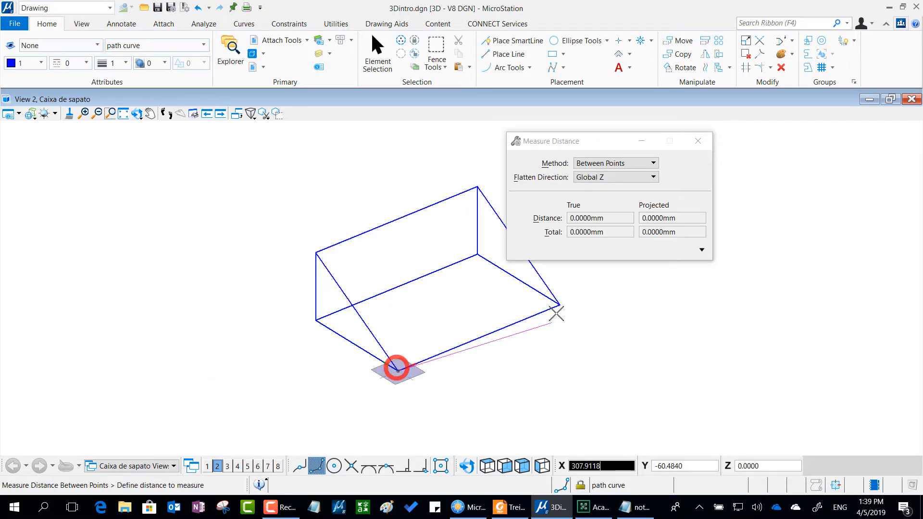
{"action": "left_click", "coordinate": [558, 304]}
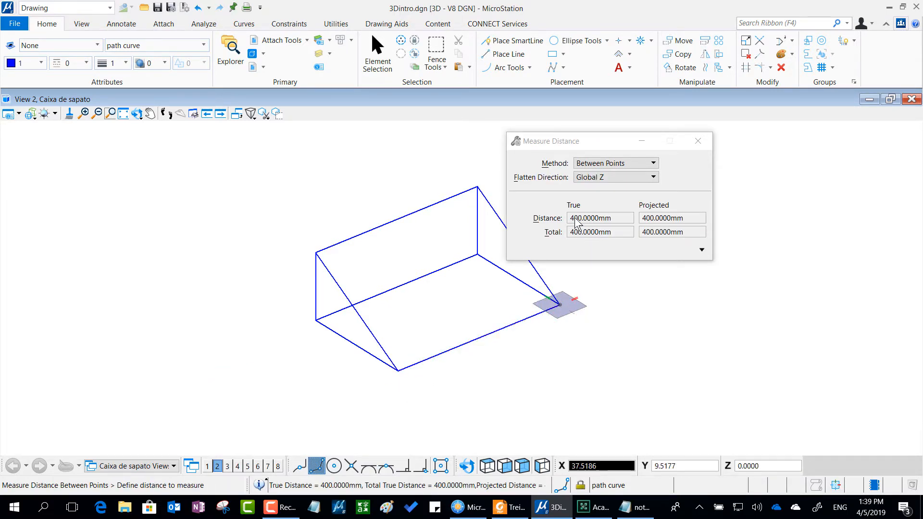
{"action": "right_click", "coordinate": [606, 367]}
- Start placing a circle by center again and set its locked radius to 50
{"action": "left_click", "coordinate": [565, 42]}
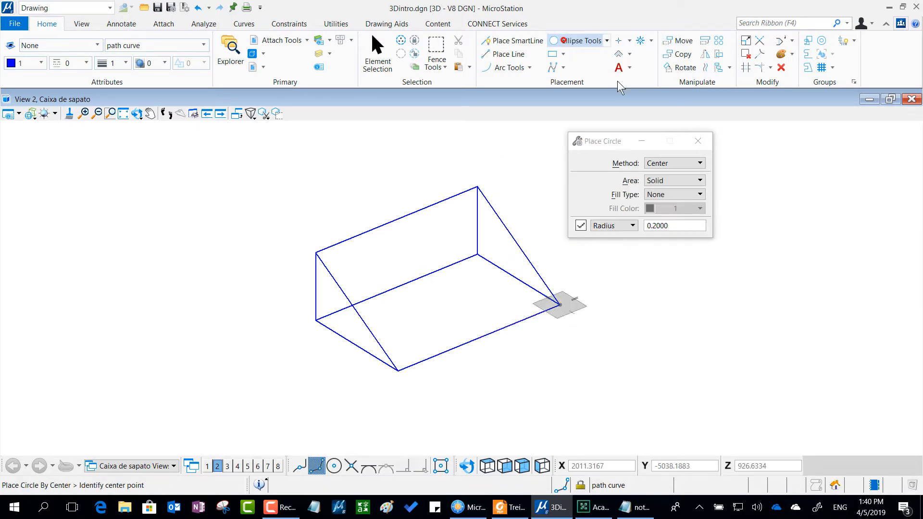
{"action": "left_click", "coordinate": [683, 225]}
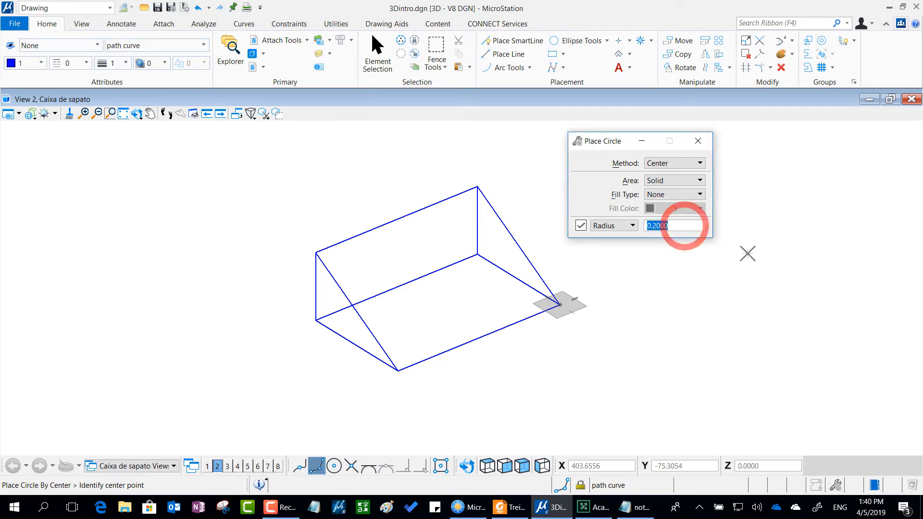
{"action": "type", "text": "50"}
{"action": "key", "text": "Tab"}
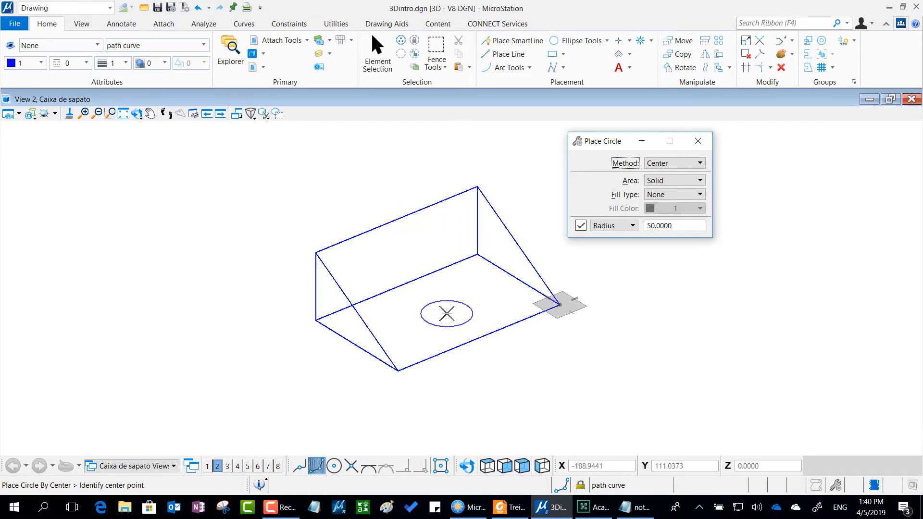
- Switch to the notas.txt notes in Notepad and examine the section listing the AccuDraw shortcuts
{"action": "left_click", "coordinate": [627, 503]}
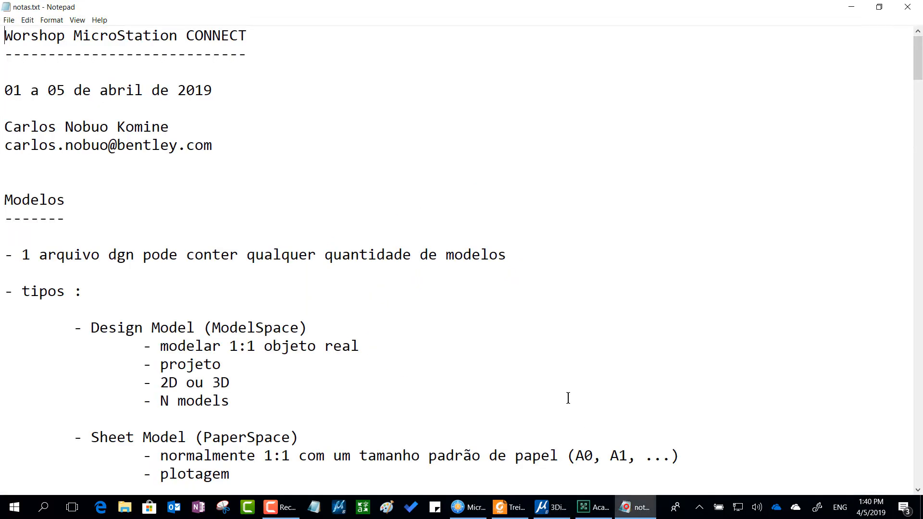
{"action": "scroll", "coordinate": [564, 250], "scroll_direction": "down", "scroll_amount": 10}
{"action": "scroll", "coordinate": [564, 250], "scroll_direction": "down", "scroll_amount": 8}
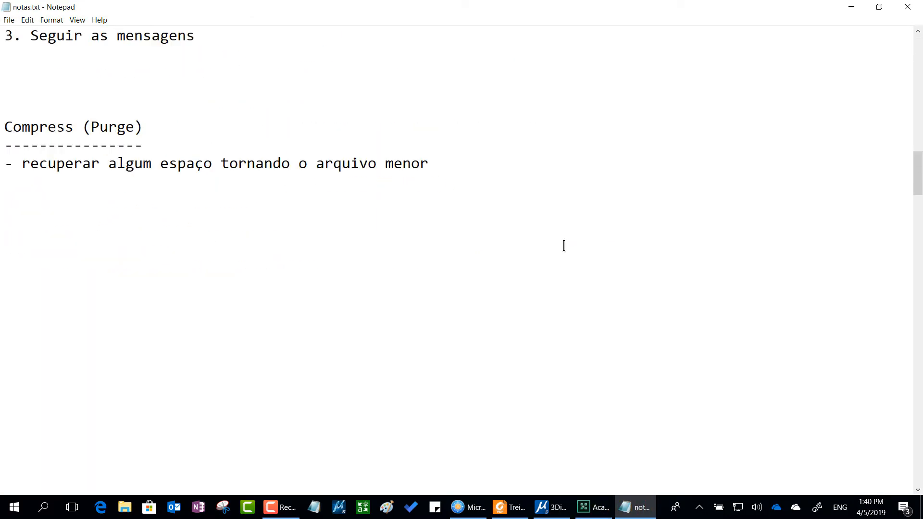
{"action": "scroll", "coordinate": [565, 244], "scroll_direction": "down", "scroll_amount": 6}
{"action": "scroll", "coordinate": [565, 244], "scroll_direction": "down", "scroll_amount": 20}
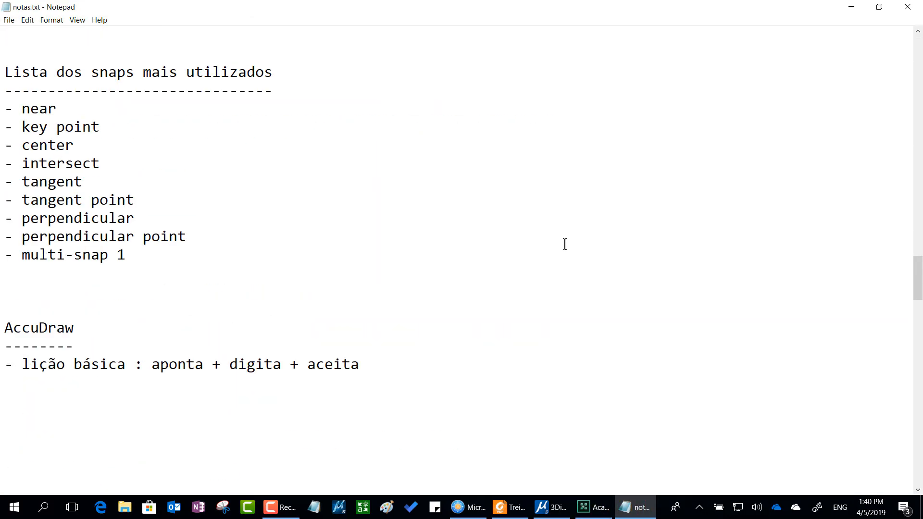
{"action": "scroll", "coordinate": [565, 244], "scroll_direction": "down", "scroll_amount": 6}
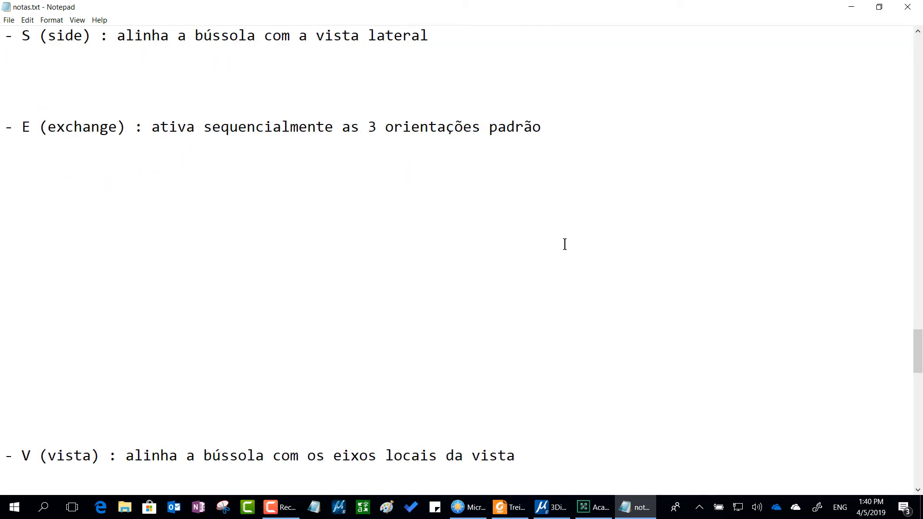
{"action": "scroll", "coordinate": [565, 244], "scroll_direction": "down", "scroll_amount": 9}
{"action": "scroll", "coordinate": [564, 244], "scroll_direction": "up", "scroll_amount": 9}
{"action": "scroll", "coordinate": [366, 249], "scroll_direction": "up", "scroll_amount": 8}
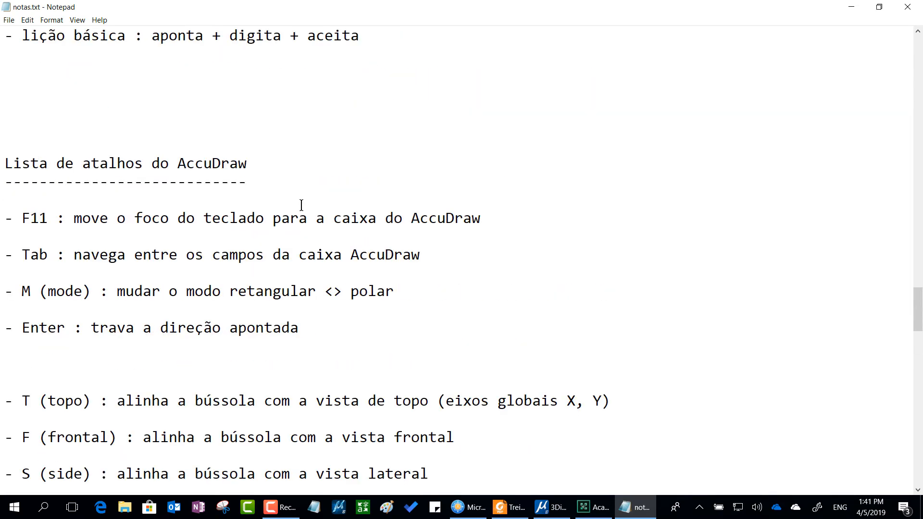
{"action": "left_click_drag", "start_coordinate": [253, 165], "coordinate": [2, 162]}
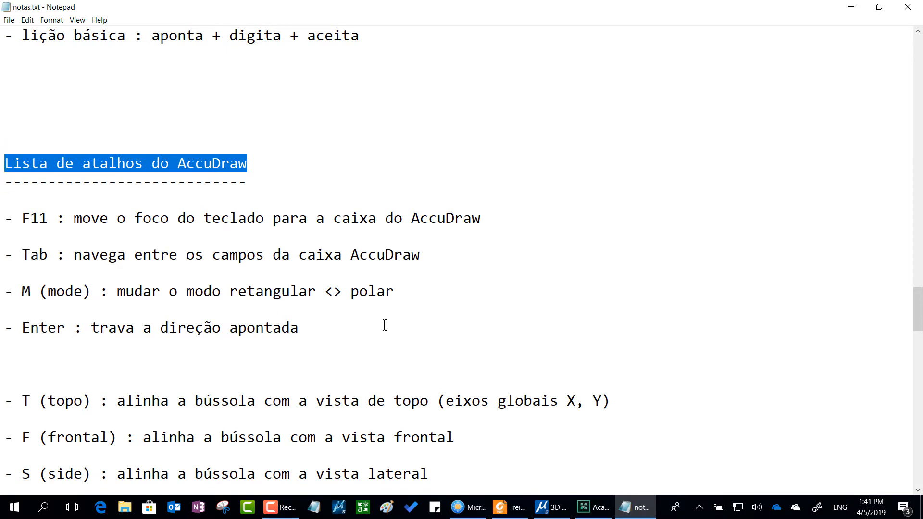
- Add the line "RE (rotate to element) : alinha a bússola do AccuDraw com um elemento identificado" in the blank space above the V (vista) shortcut
{"action": "scroll", "coordinate": [385, 324], "scroll_direction": "down", "scroll_amount": 10}
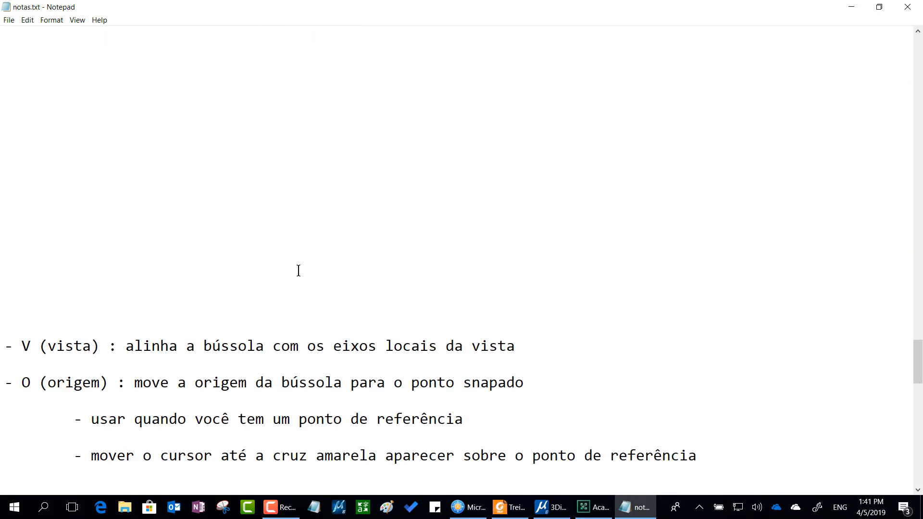
{"action": "left_click", "coordinate": [43, 109]}
{"action": "type", "text": "RE (rotate"}
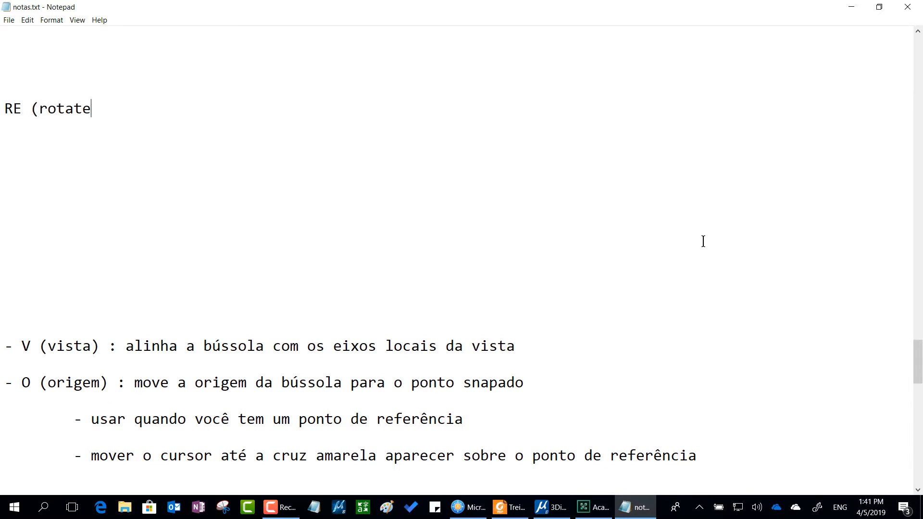
{"action": "type", "text": " to element"}
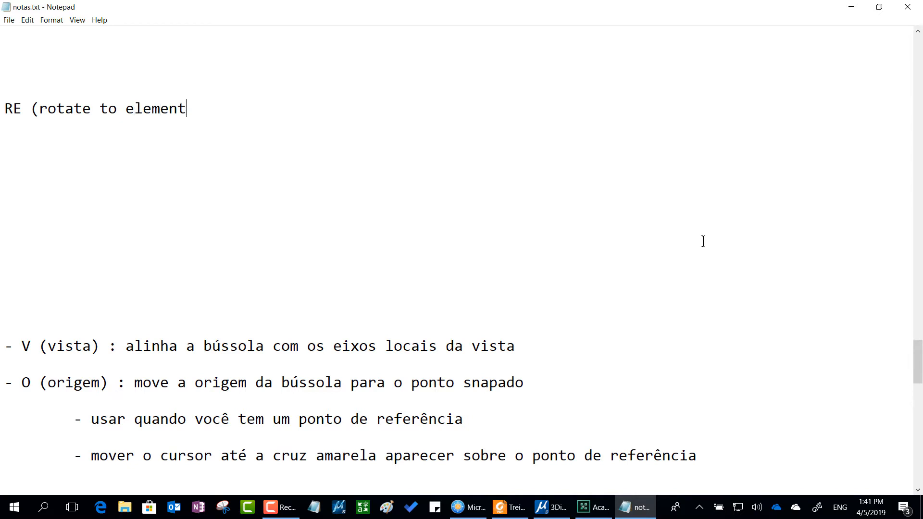
{"action": "type", "text": ") :"}
{"action": "type", "text": "alinha a búso"}
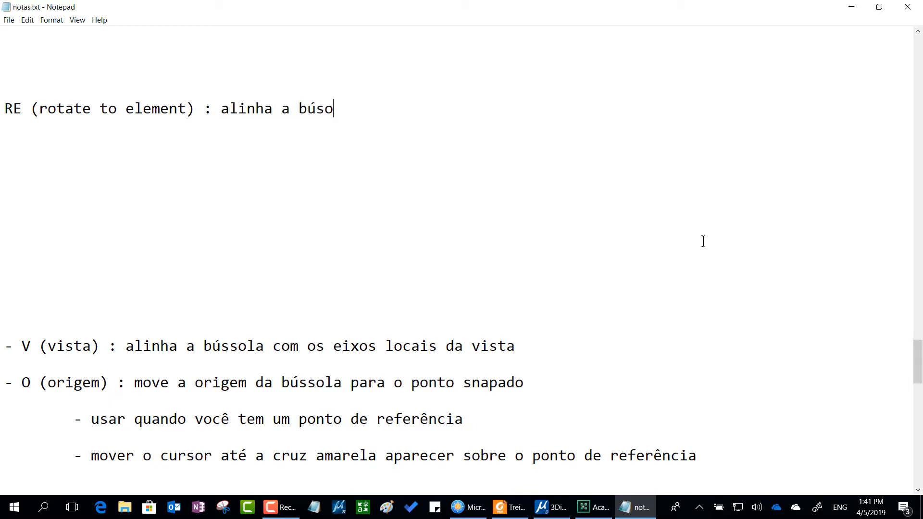
{"action": "key", "text": "BackSpace"}
{"action": "type", "text": "sola do Accu"}
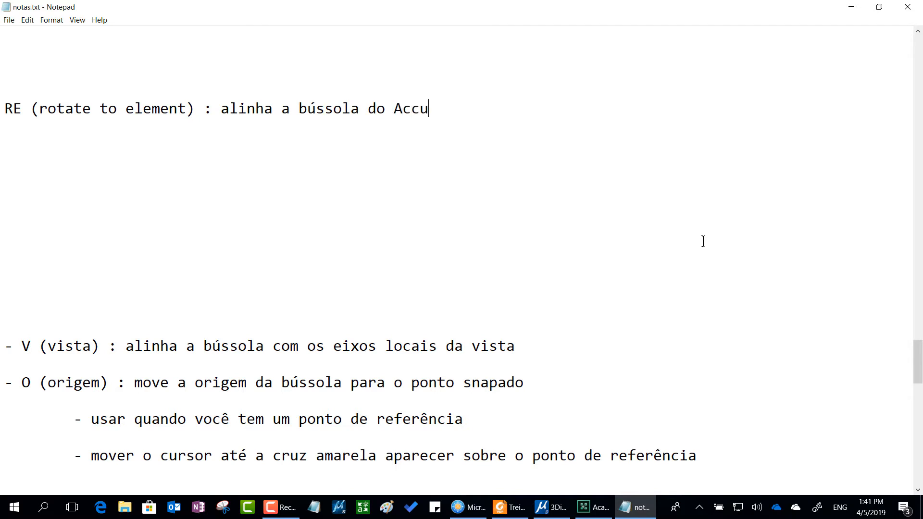
{"action": "type", "text": "Draw com um elemento"}
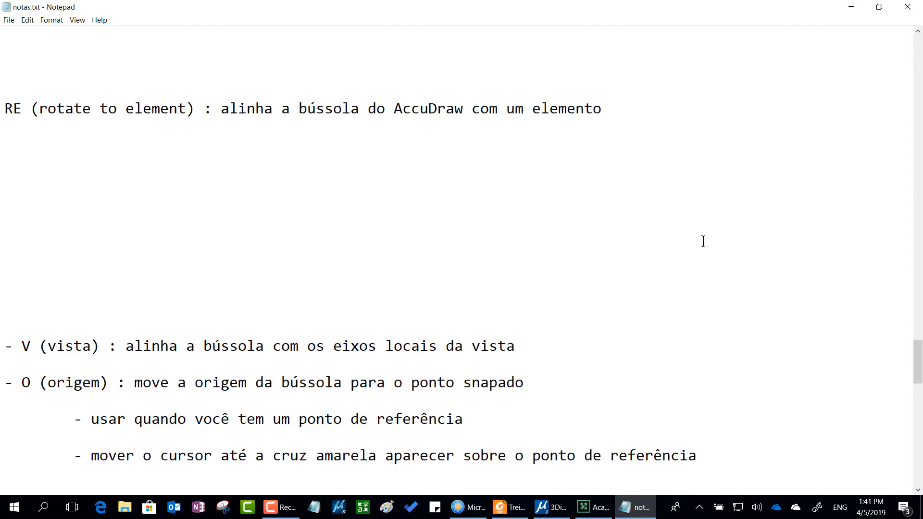
{"action": "type", "text": " identificado"}
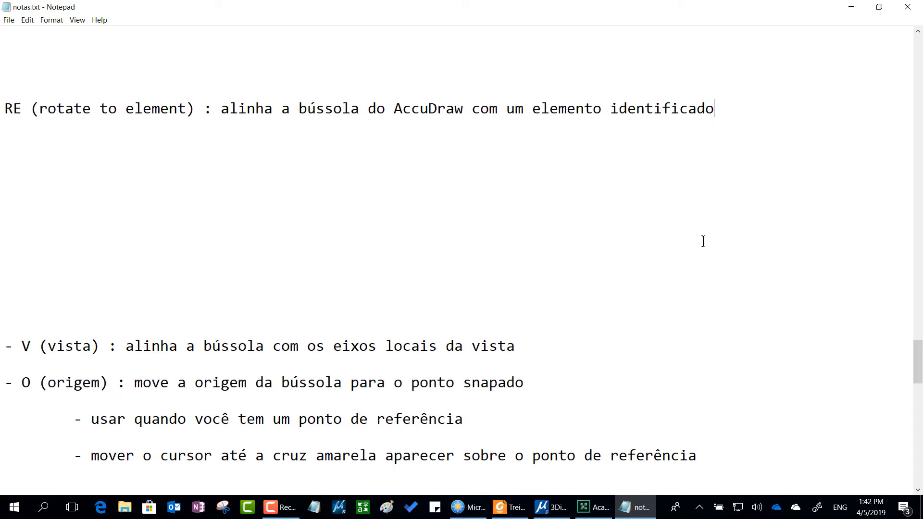
- Return to the MicroStation drawing and undock the AccuDraw coordinate fields as a floating window beside the wedge
{"action": "key", "text": "alt+Tab"}
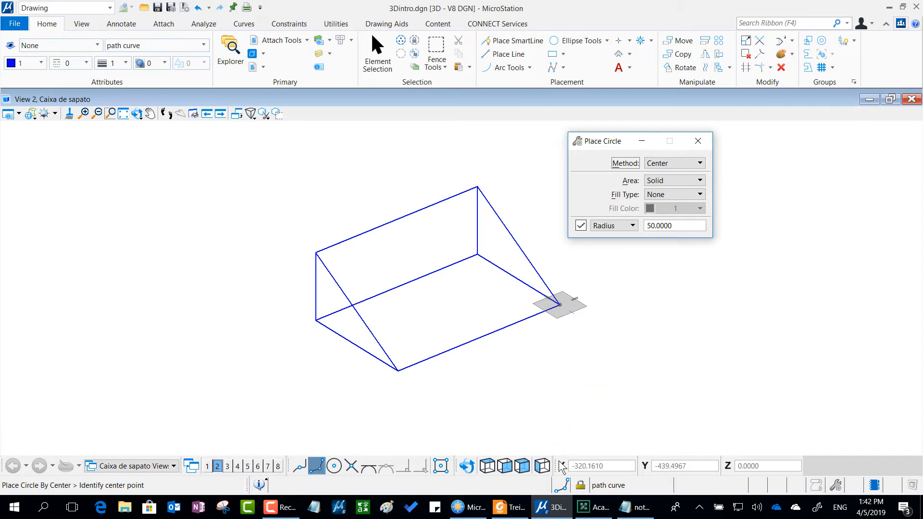
{"action": "left_click_drag", "start_coordinate": [554, 465], "coordinate": [227, 138]}
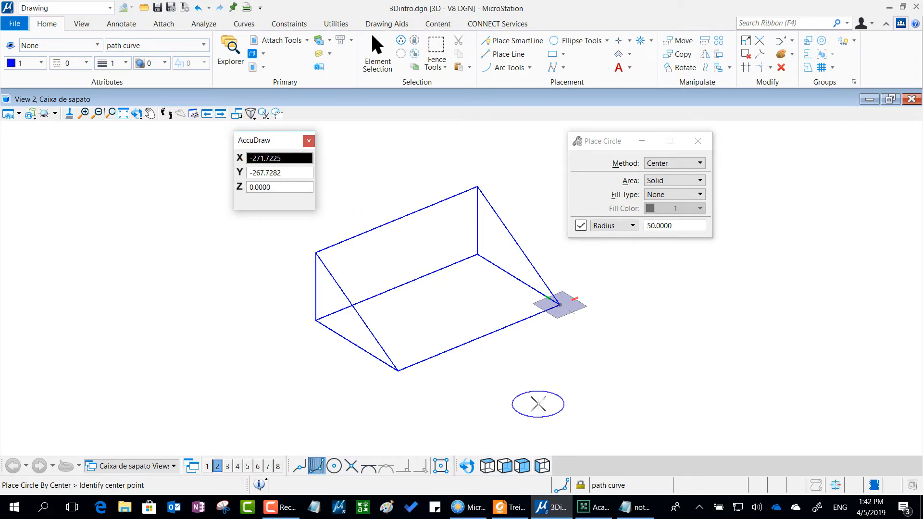
- Rotate the AccuDraw compass to the wedge's inclined shape with Rotate to Element, then leave the circle command
{"action": "key", "text": "r"}
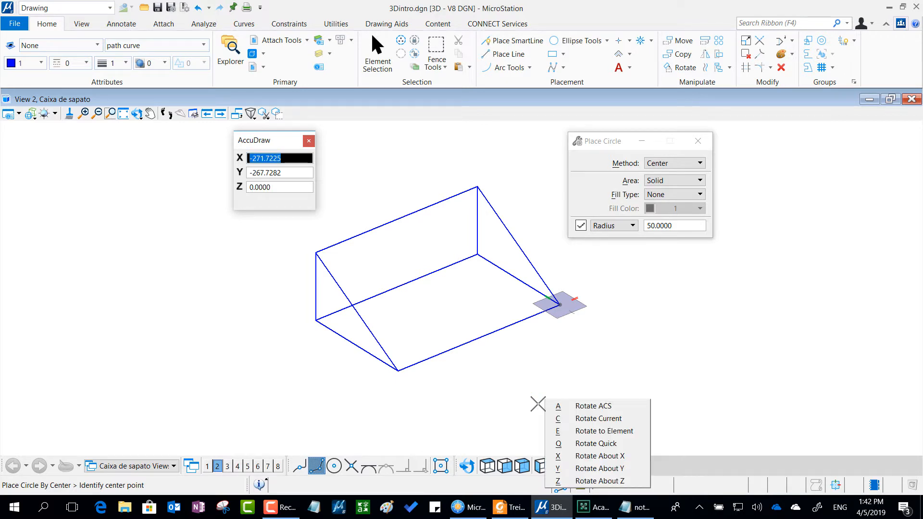
{"action": "key", "text": "e"}
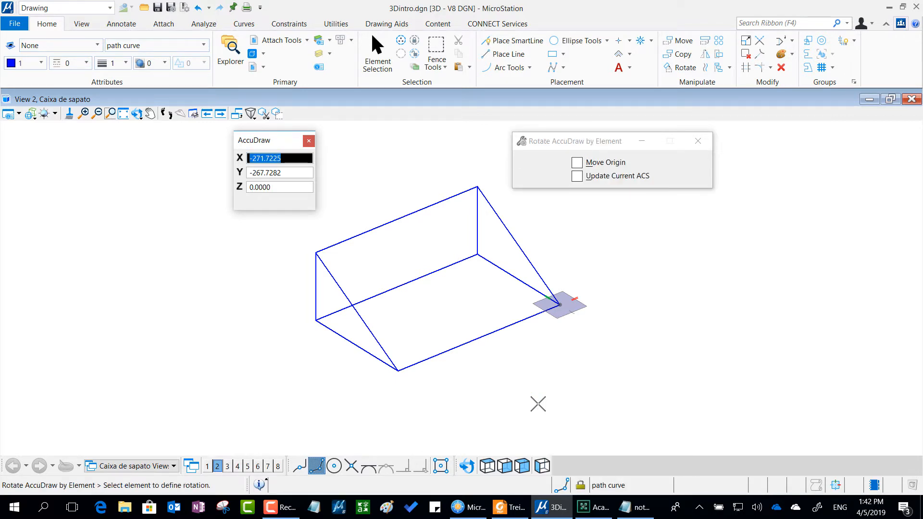
{"action": "left_click_drag", "start_coordinate": [624, 141], "coordinate": [644, 130]}
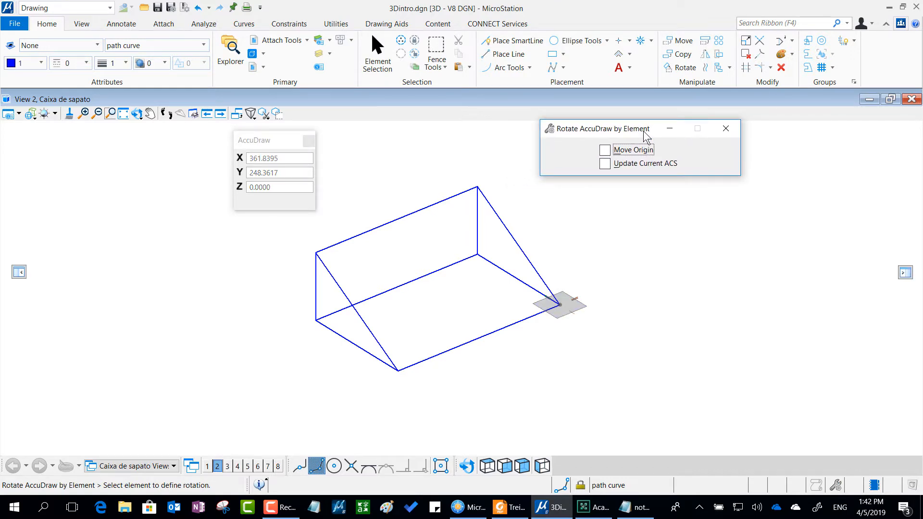
{"action": "left_click", "coordinate": [640, 126]}
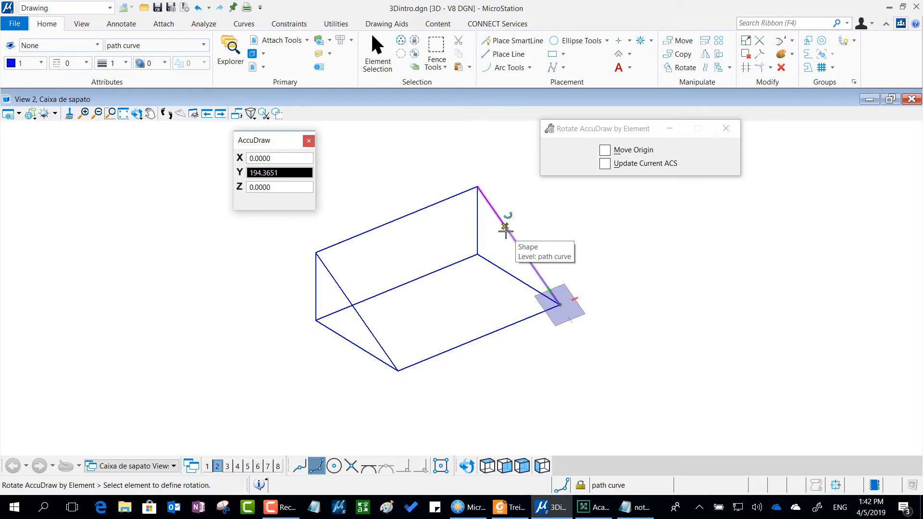
{"action": "left_click", "coordinate": [505, 231]}
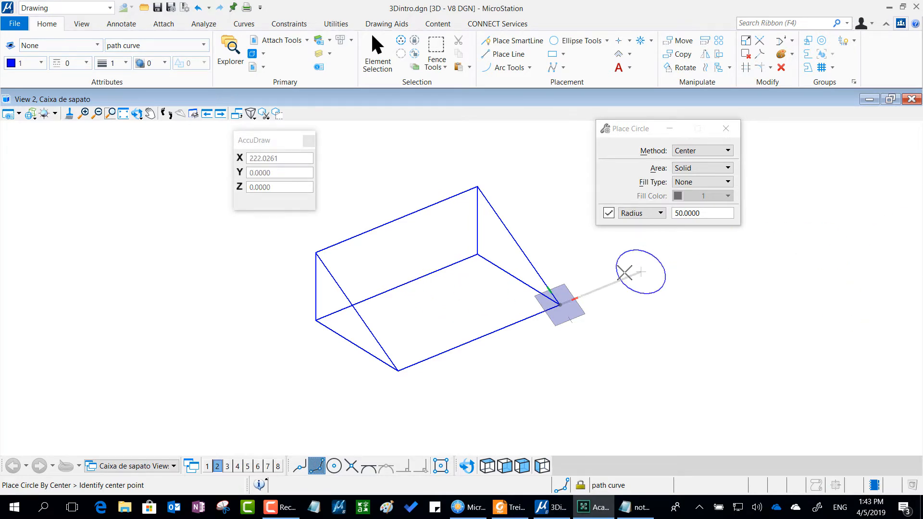
{"action": "left_click", "coordinate": [416, 175]}
{"action": "key", "text": "Escape"}
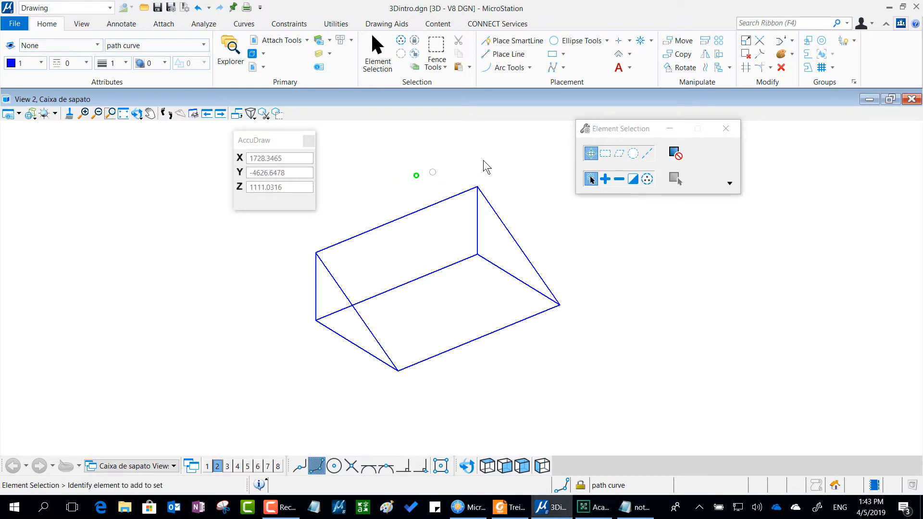
- Restart placing a circle by center and align the AccuDraw compass to the front, side and finally top orientation
{"action": "left_click", "coordinate": [560, 41]}
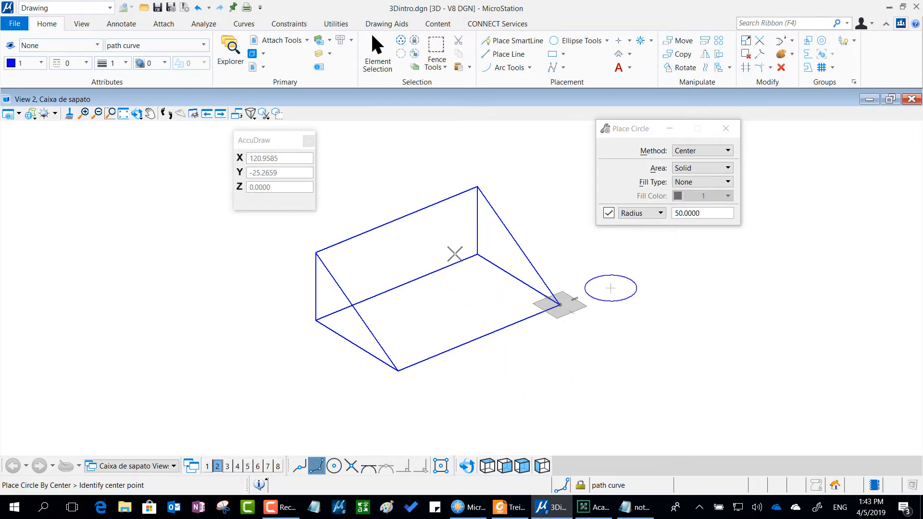
{"action": "mouse_move", "coordinate": [262, 140]}
{"action": "left_mouse_down"}
{"action": "mouse_move", "coordinate": [362, 133]}
{"action": "mouse_move", "coordinate": [260, 137]}
{"action": "left_mouse_up"}
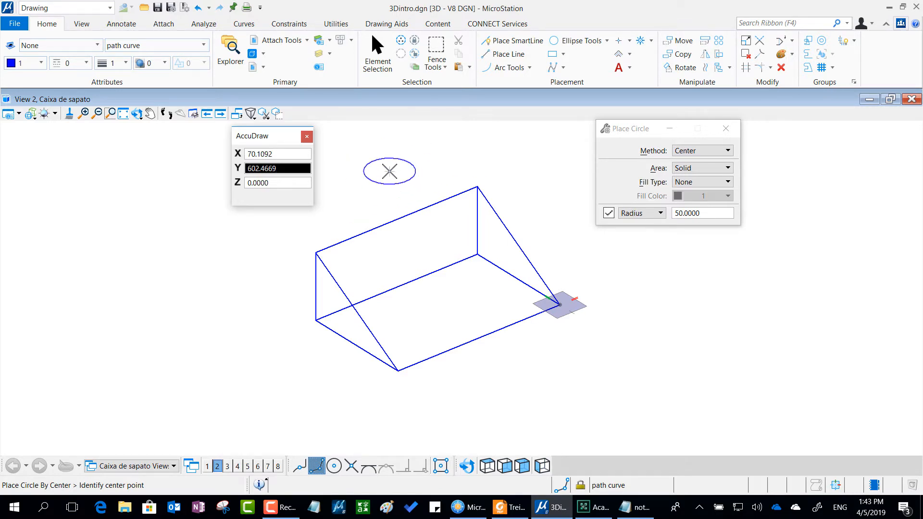
{"action": "key", "text": "f"}
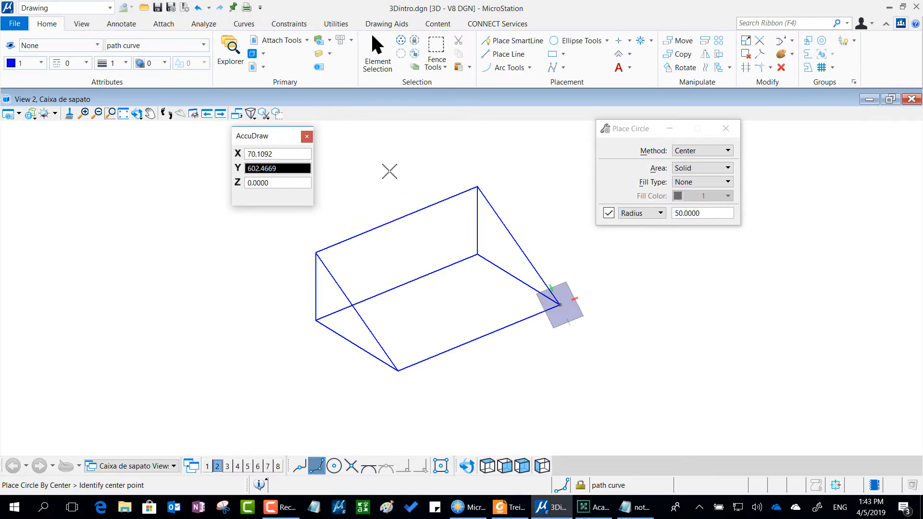
{"action": "key", "text": "s"}
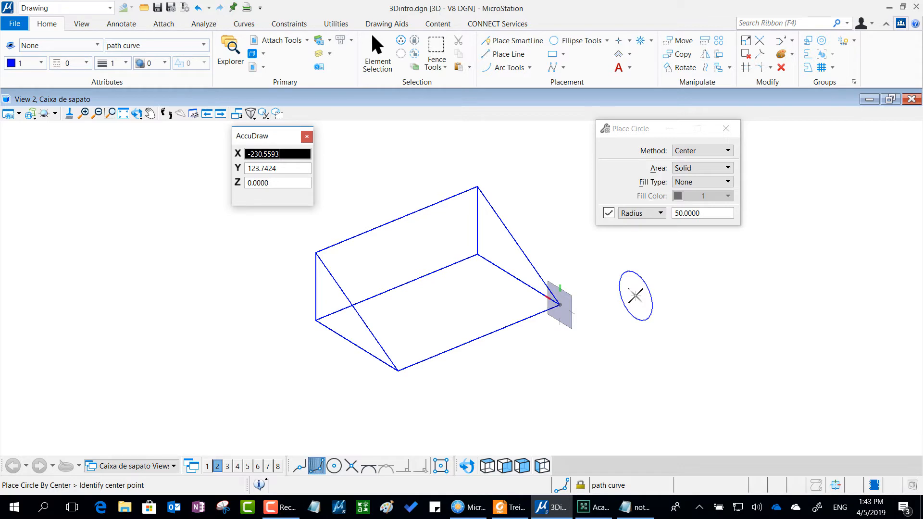
{"action": "key", "text": "alt+Tab"}
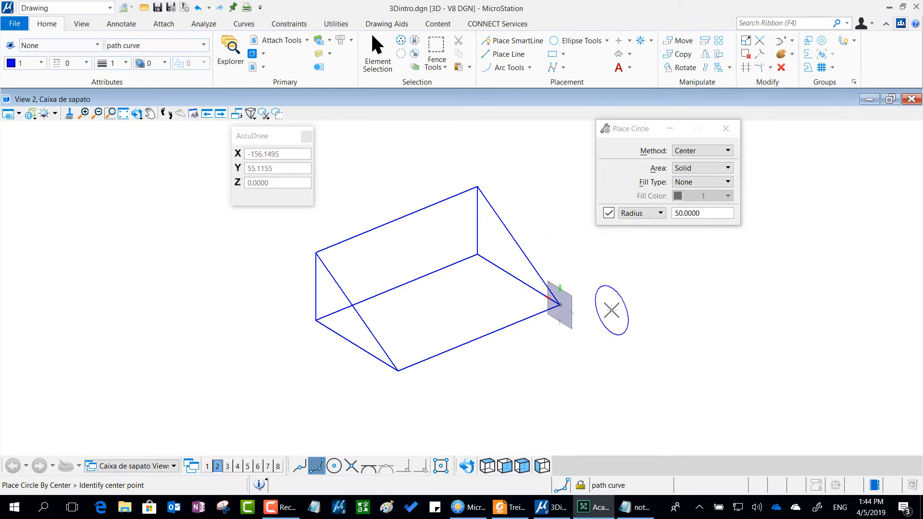
{"action": "left_click", "coordinate": [307, 196]}
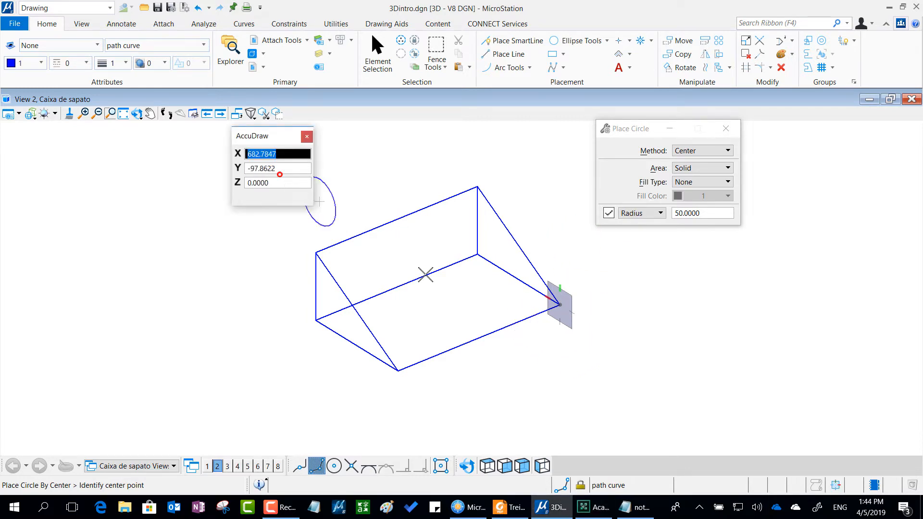
{"action": "key", "text": "t"}
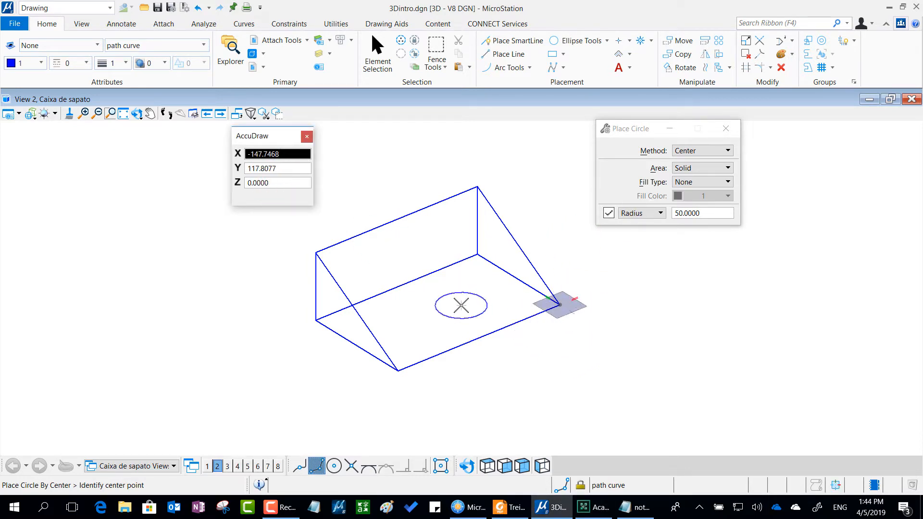
- Align the AccuDraw compass to the side orientation, and highlight "RE (rotate to element)" in the Notepad file notas.txt
{"action": "key", "text": "s"}
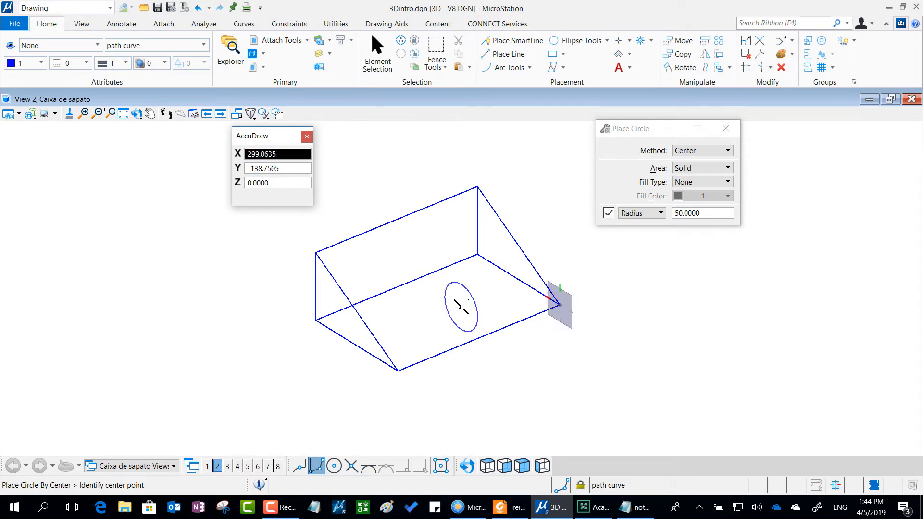
{"action": "key", "text": "alt+Tab"}
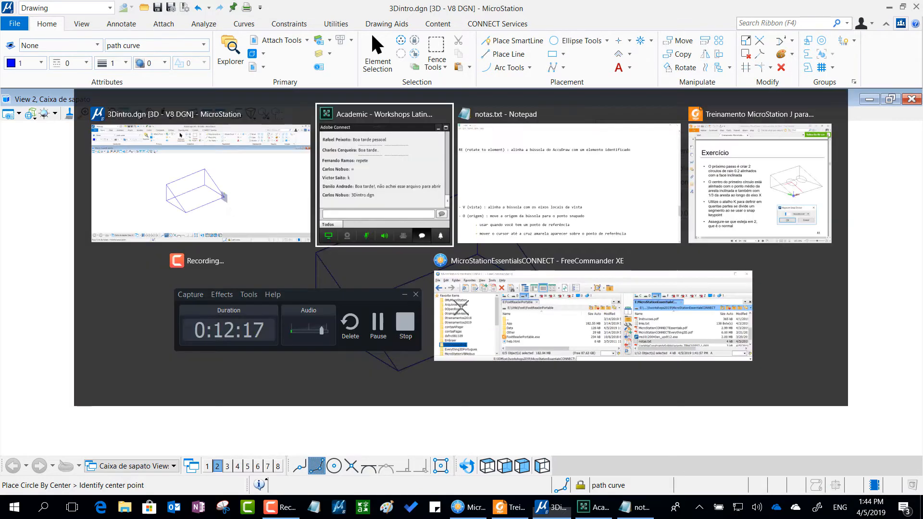
{"action": "key", "text": "alt+Tab"}
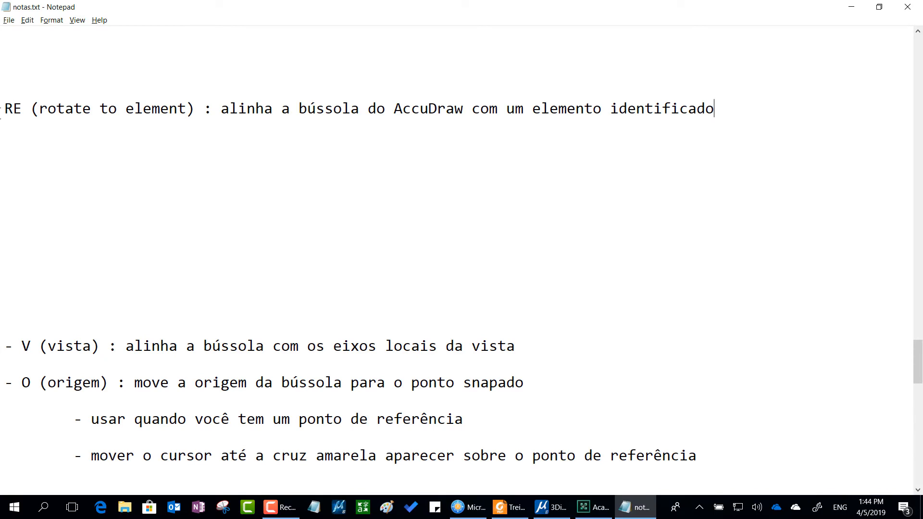
{"action": "left_click_drag", "start_coordinate": [4, 109], "coordinate": [208, 116]}
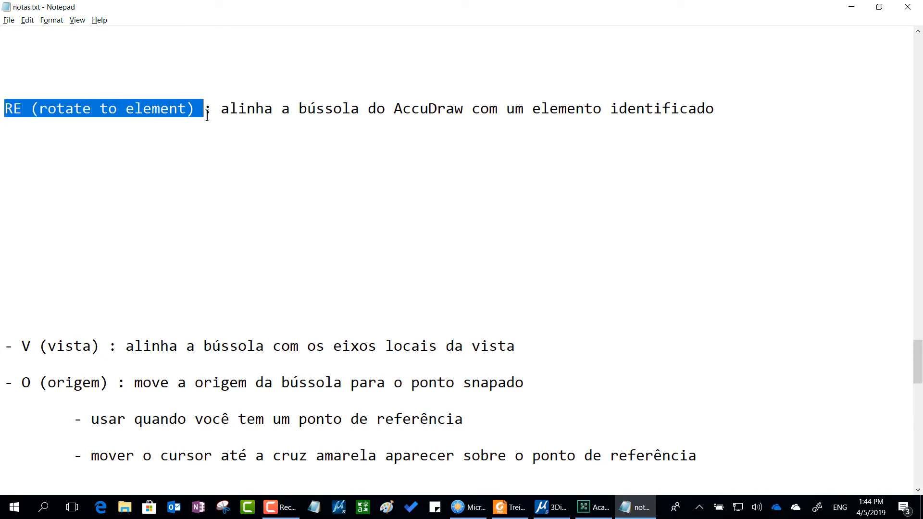
- In MicroStation, align the AccuDraw compass with the wedge's inclined shape using Rotate to Element, and float the Snap Mode toolbar beside the wedge
{"action": "key", "text": "alt+Tab"}
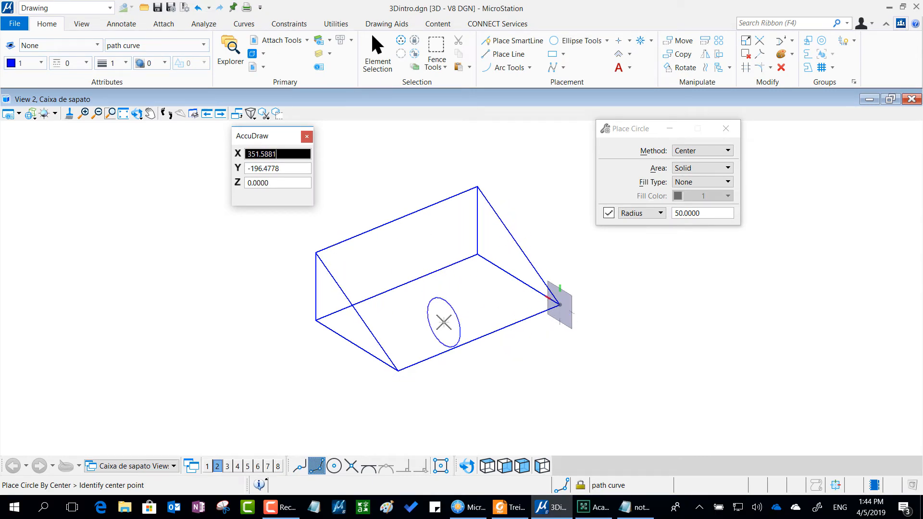
{"action": "key", "text": "r"}
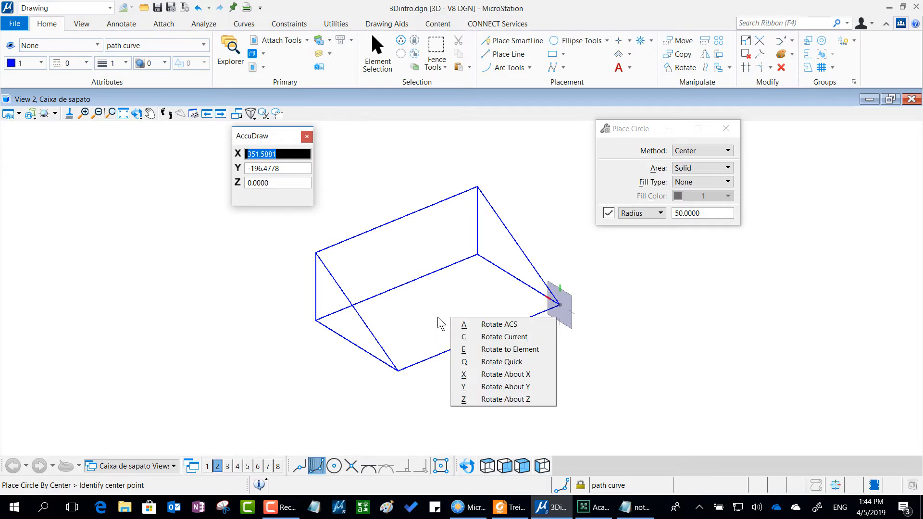
{"action": "key", "text": "e"}
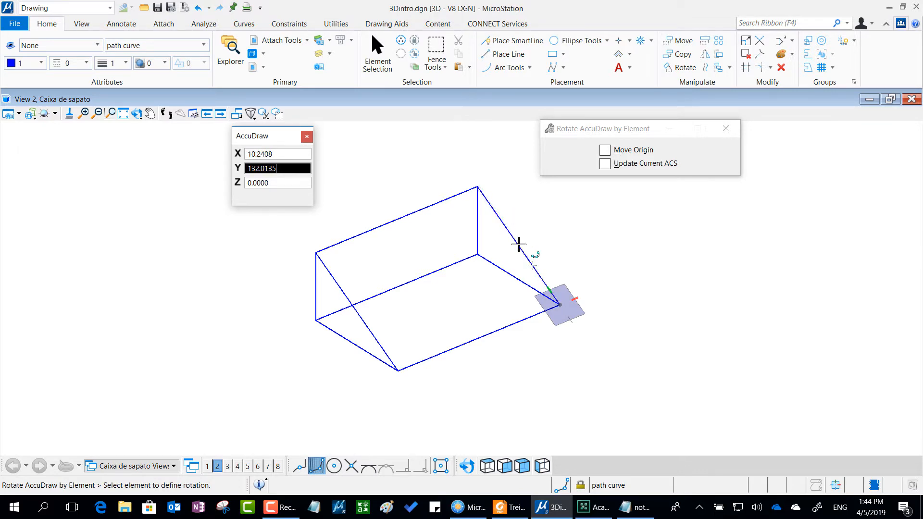
{"action": "left_click", "coordinate": [530, 266]}
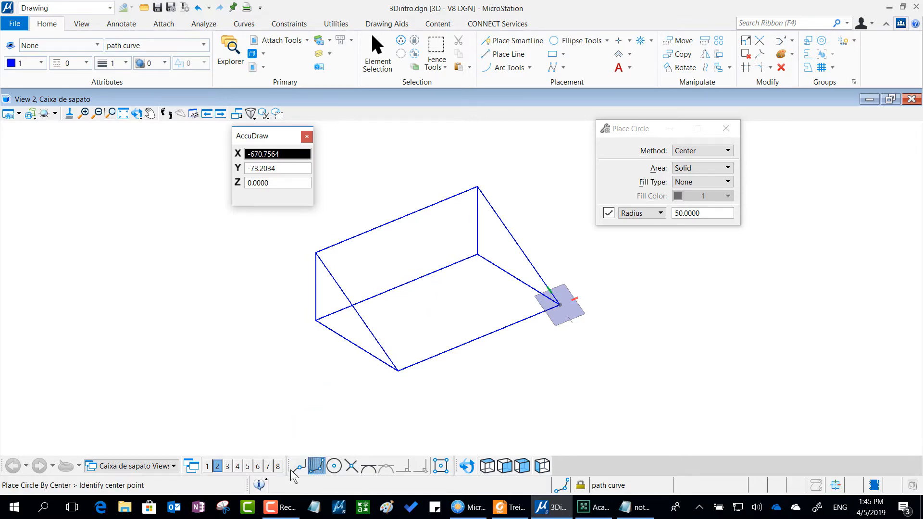
{"action": "left_click_drag", "start_coordinate": [290, 469], "coordinate": [645, 253]}
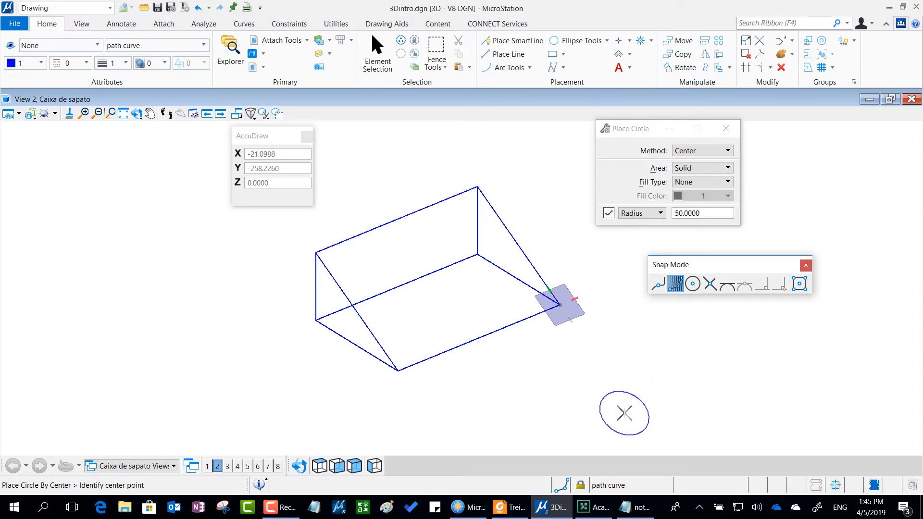
- Enter "k" below the RE line in notas.txt, and open the Keypoint Snap Divisor settings in MicroStation
{"action": "left_click", "coordinate": [638, 515]}
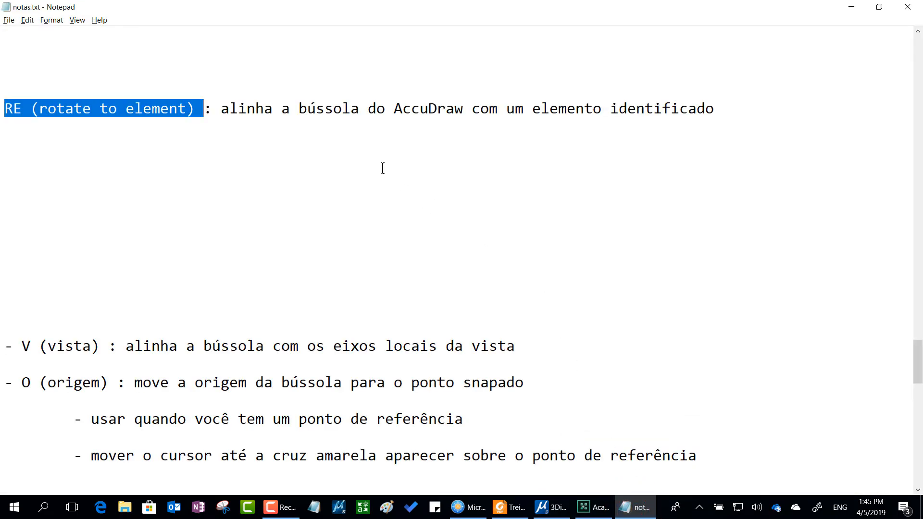
{"action": "left_click", "coordinate": [67, 207]}
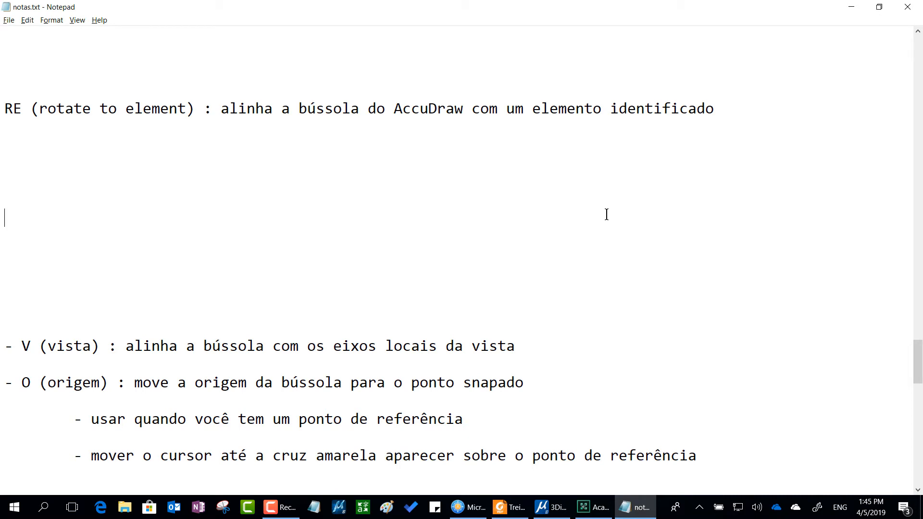
{"action": "type", "text": "k"}
{"action": "key", "text": "alt+Tab"}
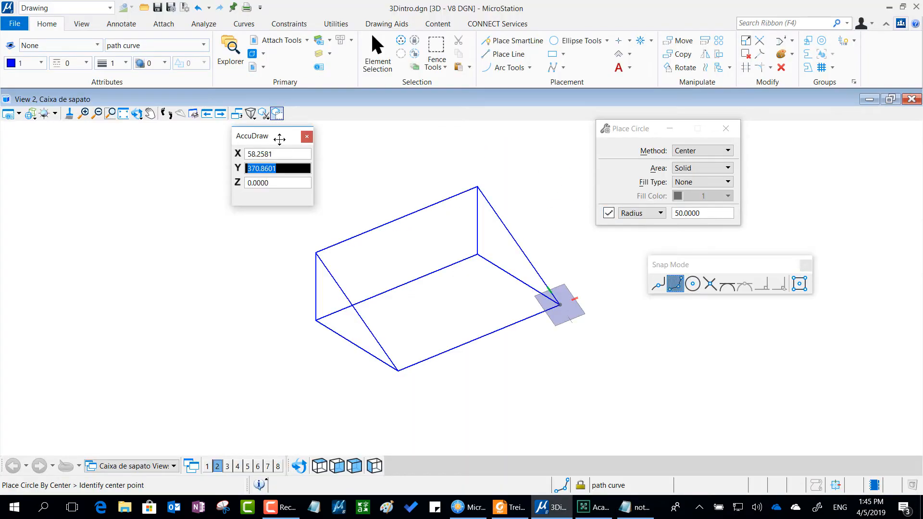
{"action": "left_click", "coordinate": [280, 138]}
{"action": "key", "text": "k"}
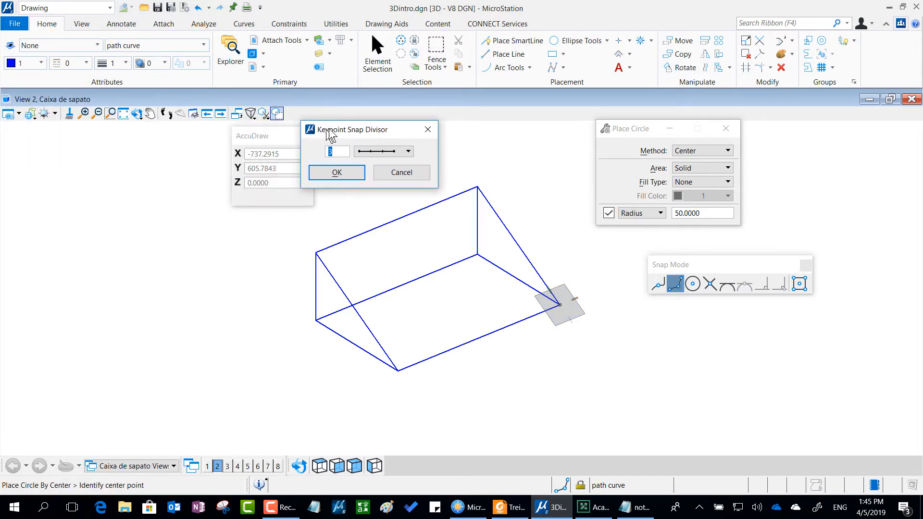
- In notas.txt, replace the "k" with the line "K (keypoint divisor) : em quantas partes se divide 1 segmento para gerar keypoints intermediários"
{"action": "key", "text": "alt+Tab"}
{"action": "left_click_drag", "start_coordinate": [35, 220], "coordinate": [2, 201]}
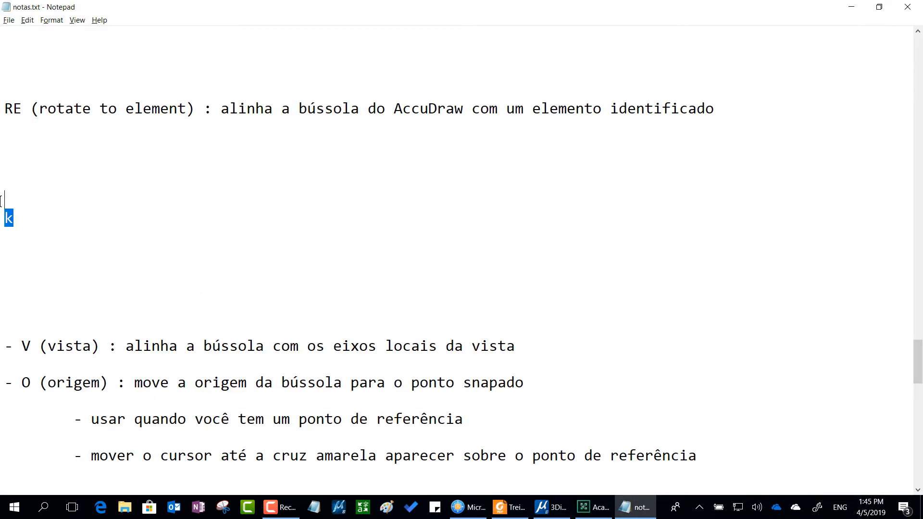
{"action": "type", "text": "K"}
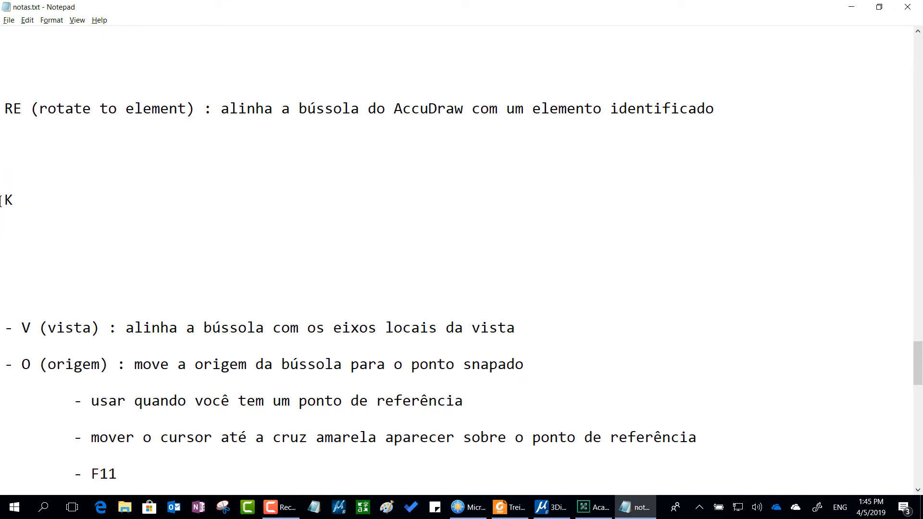
{"action": "type", "text": " (keypoint"}
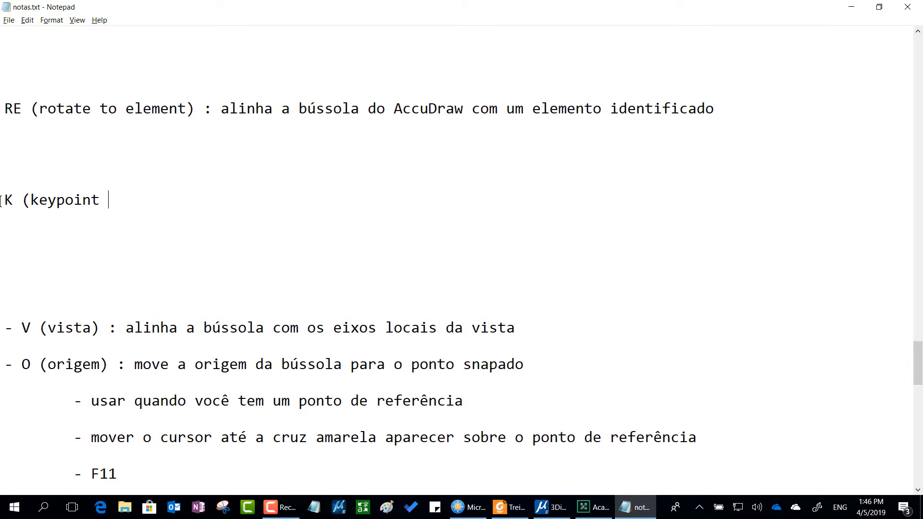
{"action": "type", "text": " divisor) :"}
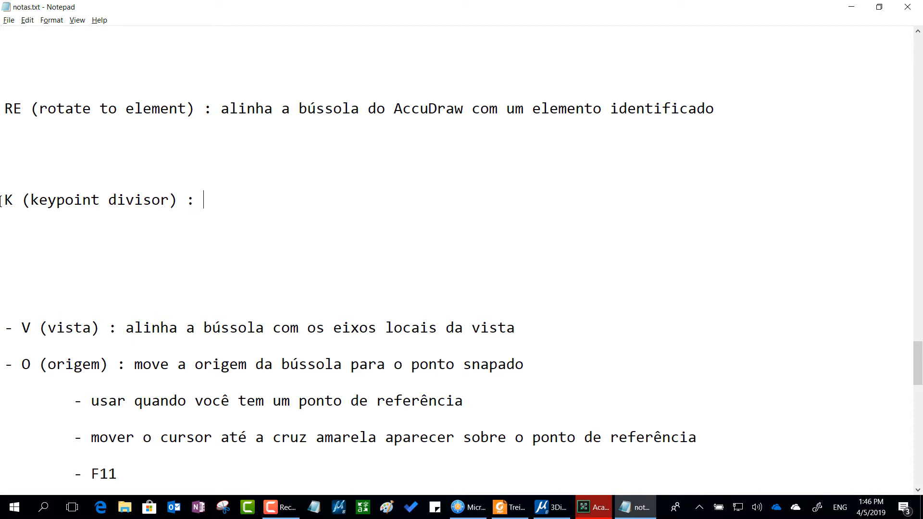
{"action": "type", "text": "em quantas par"}
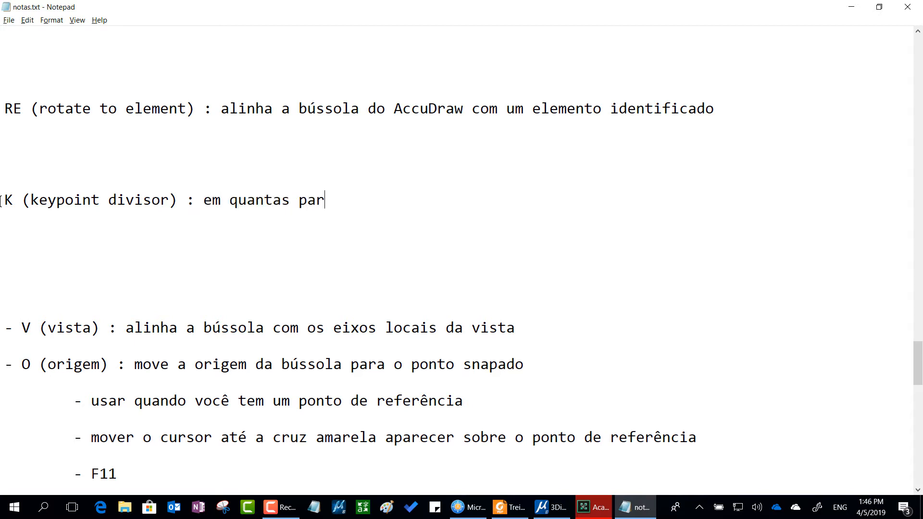
{"action": "type", "text": "tes se divide 1 "}
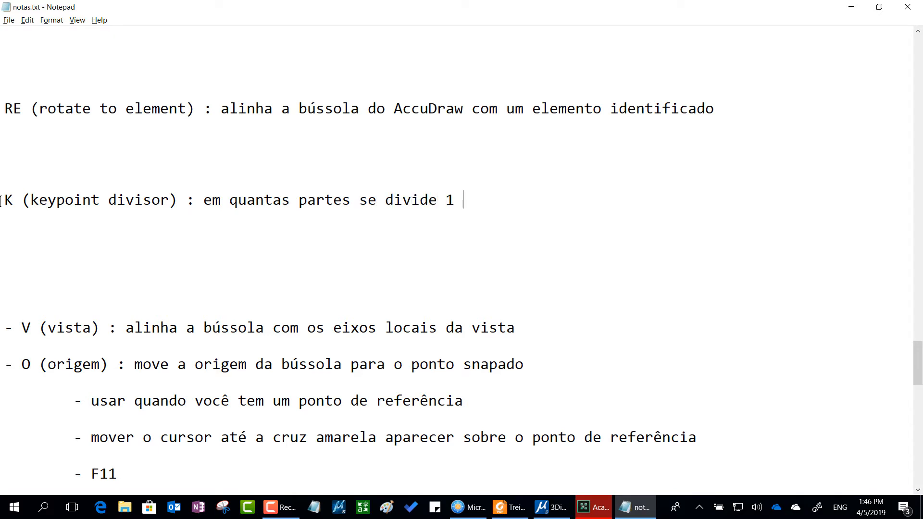
{"action": "type", "text": "segmento"}
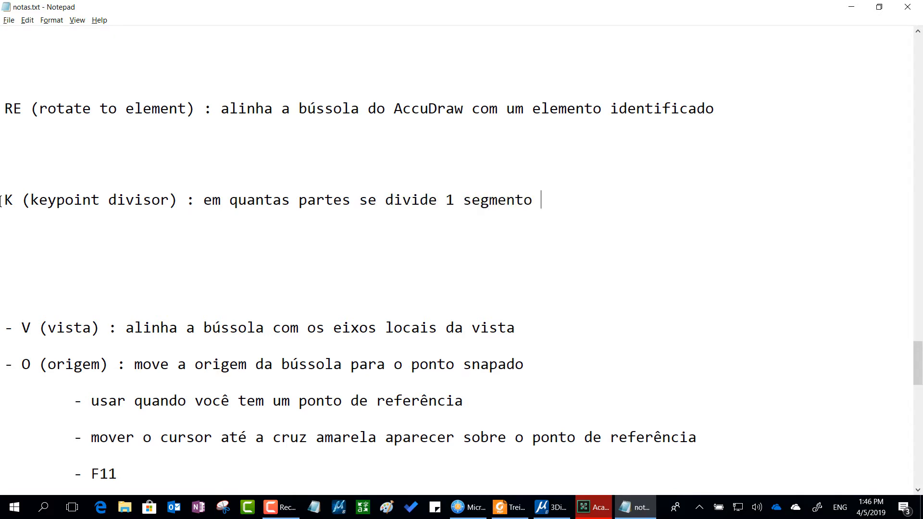
{"action": "type", "text": " para gerar"}
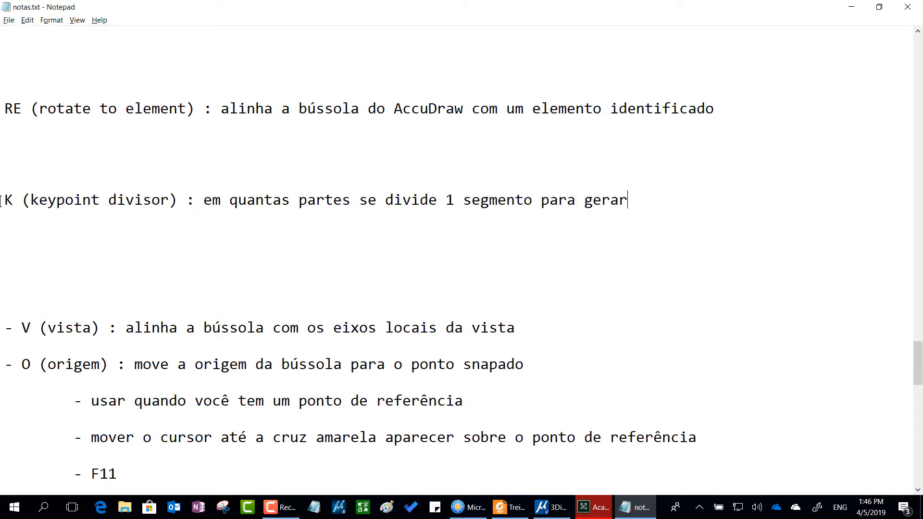
{"action": "type", "text": " keypo"}
{"action": "type", "text": "int"}
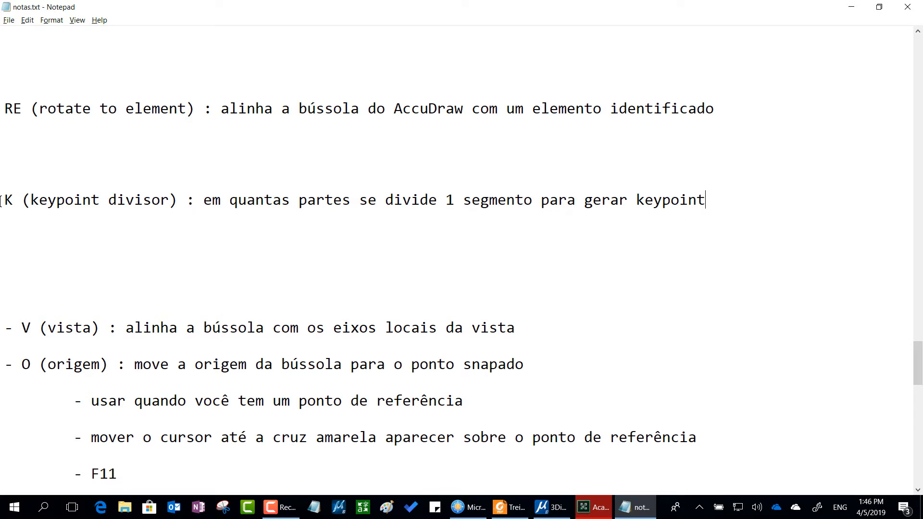
{"action": "type", "text": "s intermediários"}
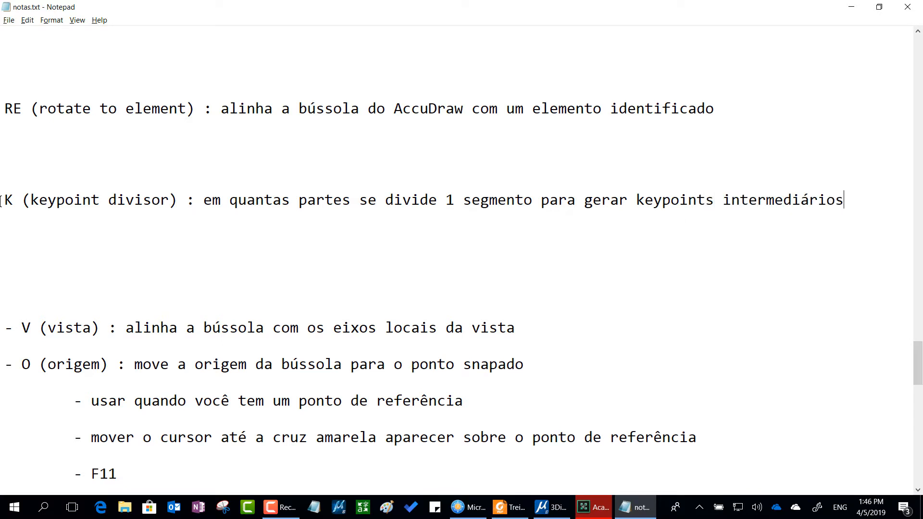
- Return to MicroStation, cancel the Keypoint Snap Divisor dialog, and move the AccuDraw window closer to the wedge
{"action": "key", "text": "alt+Tab"}
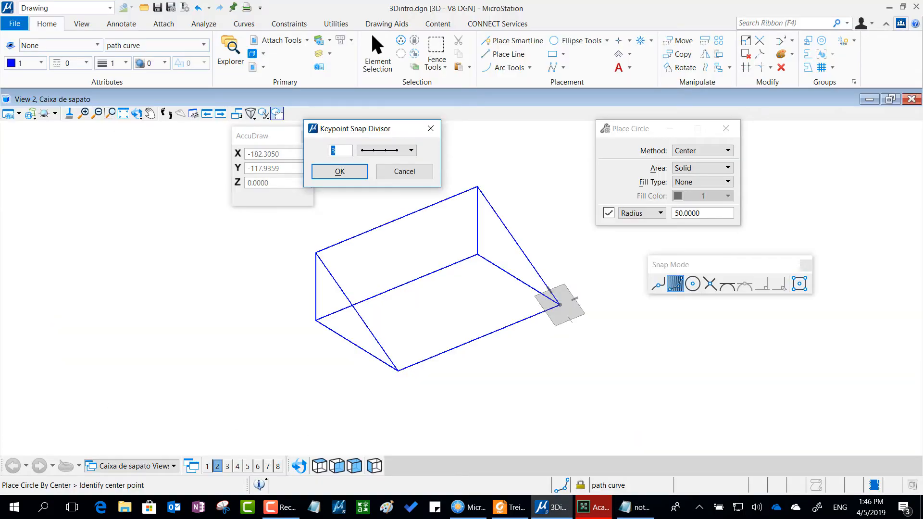
{"action": "left_click", "coordinate": [390, 170]}
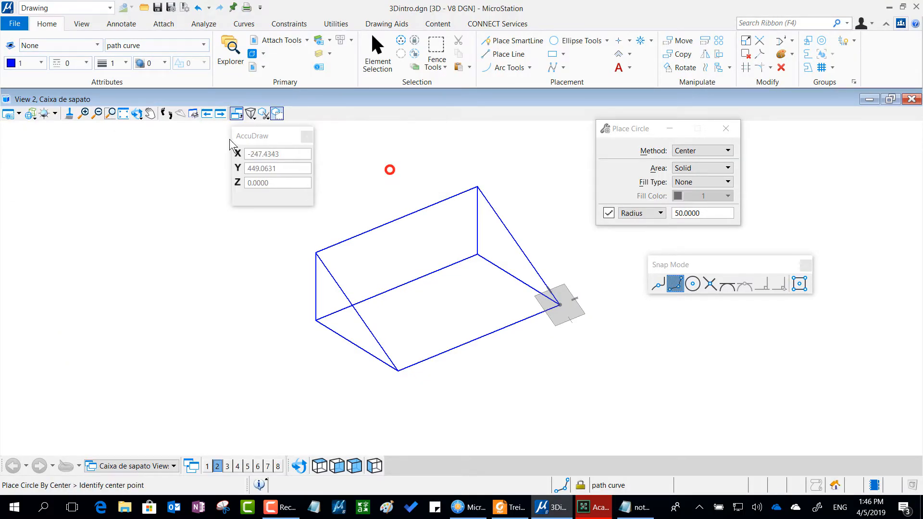
{"action": "left_click_drag", "start_coordinate": [277, 139], "coordinate": [433, 231]}
- Reopen the Keypoint Snap Divisor settings and try the preset divisors 4 and 5
{"action": "key", "text": "k"}
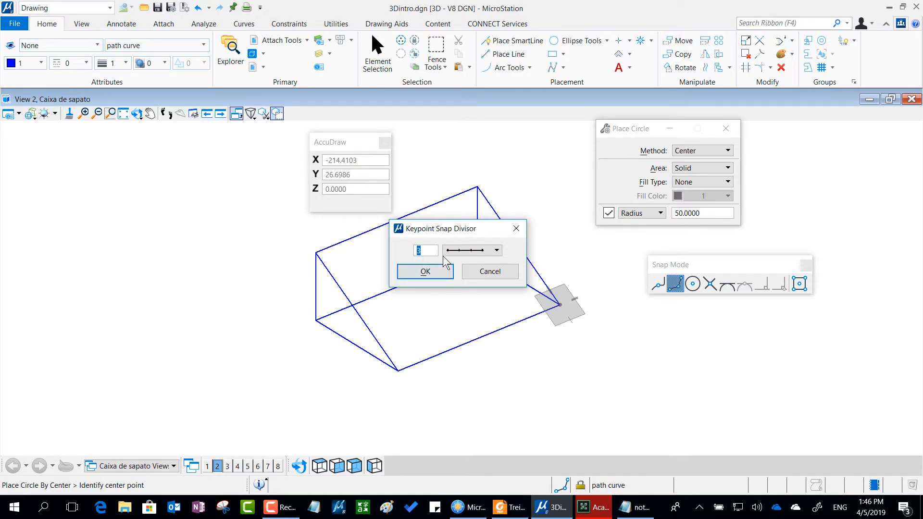
{"action": "left_click", "coordinate": [480, 255]}
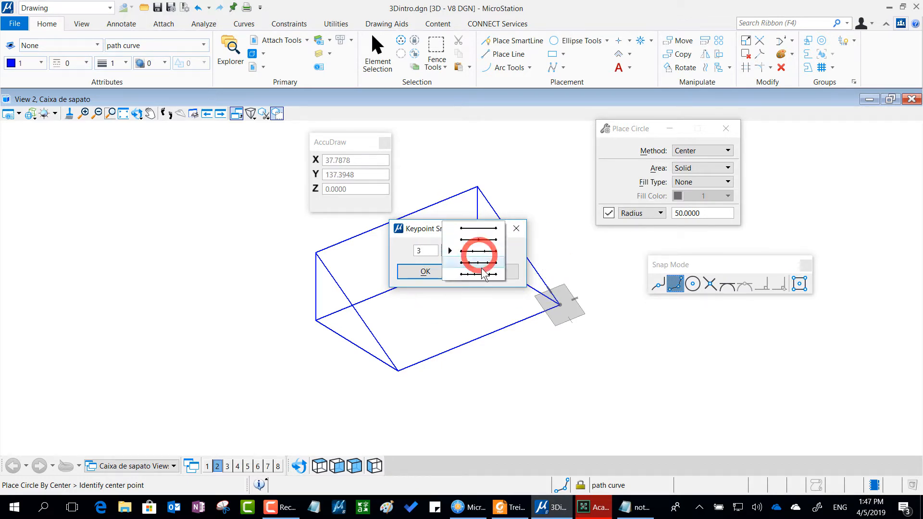
{"action": "left_click", "coordinate": [480, 260]}
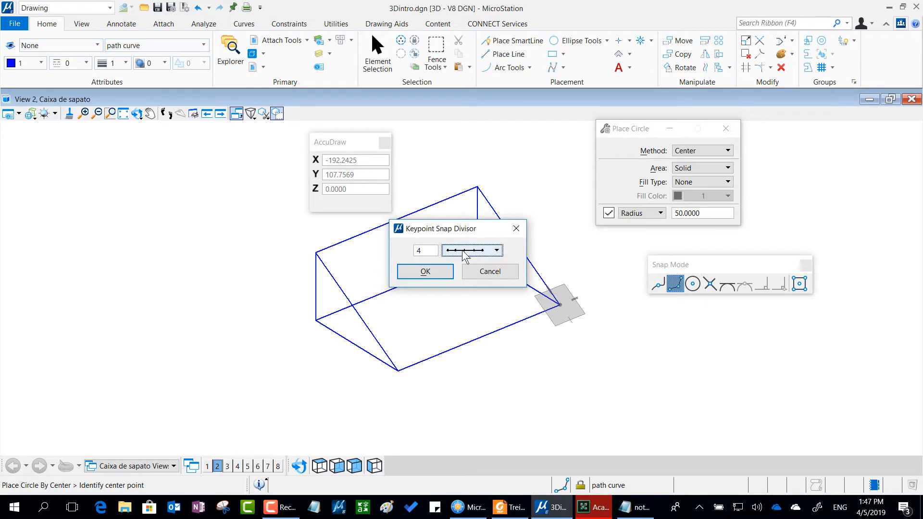
{"action": "left_click", "coordinate": [464, 254]}
{"action": "left_click", "coordinate": [462, 265]}
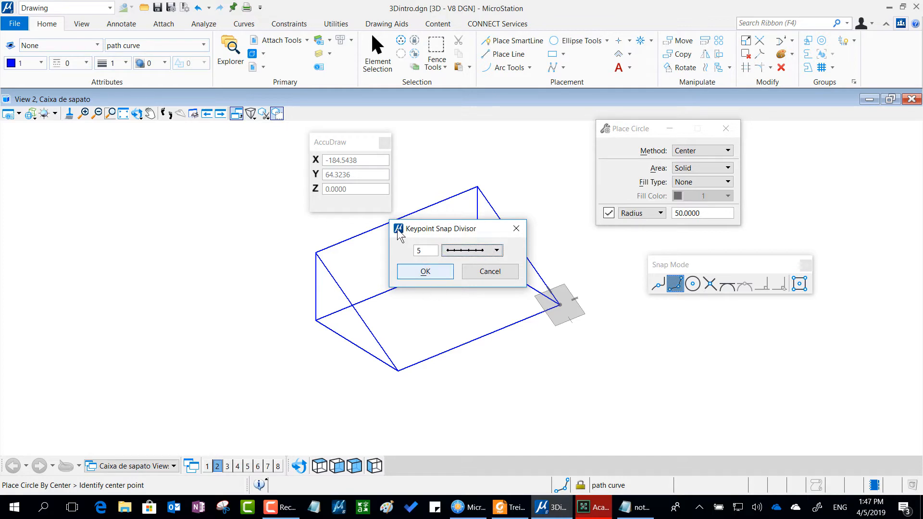
- Choose the preset keypoint snap divisor of 1 and accept it
{"action": "double_click", "coordinate": [433, 252]}
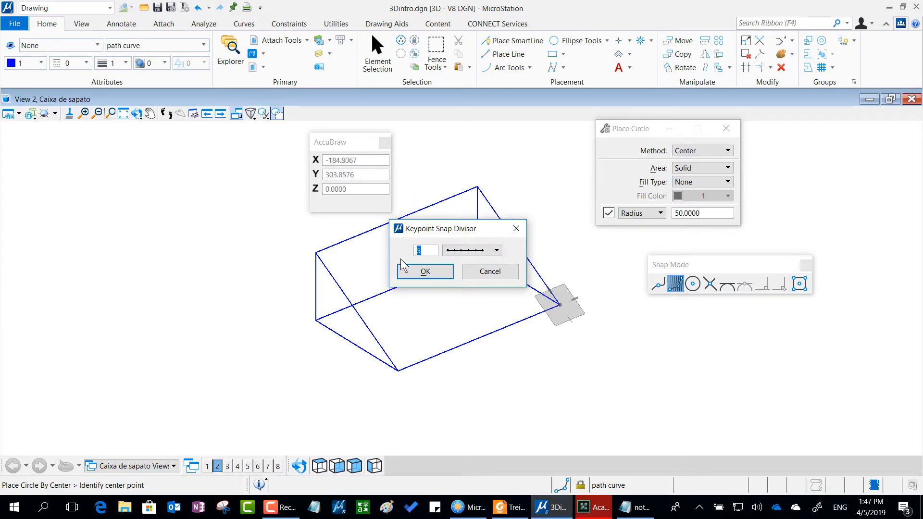
{"action": "left_click", "coordinate": [400, 258]}
{"action": "left_click", "coordinate": [474, 251]}
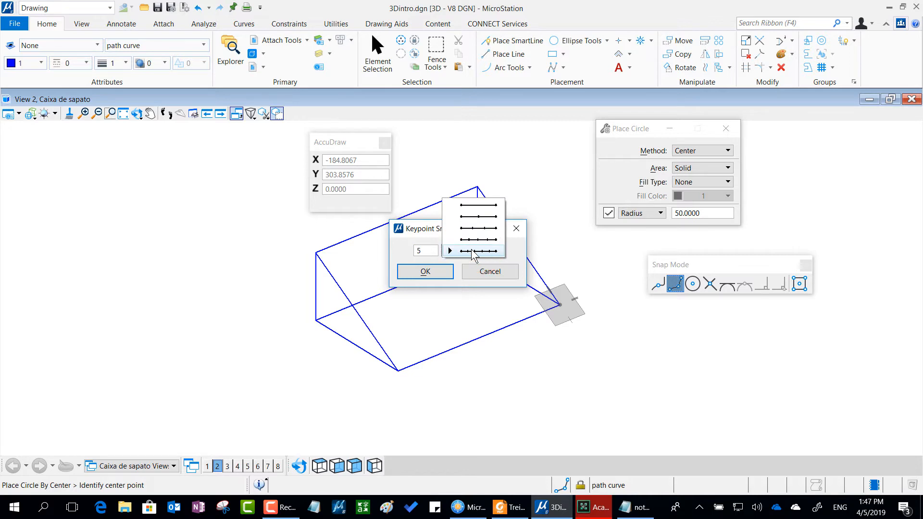
{"action": "left_click", "coordinate": [476, 205]}
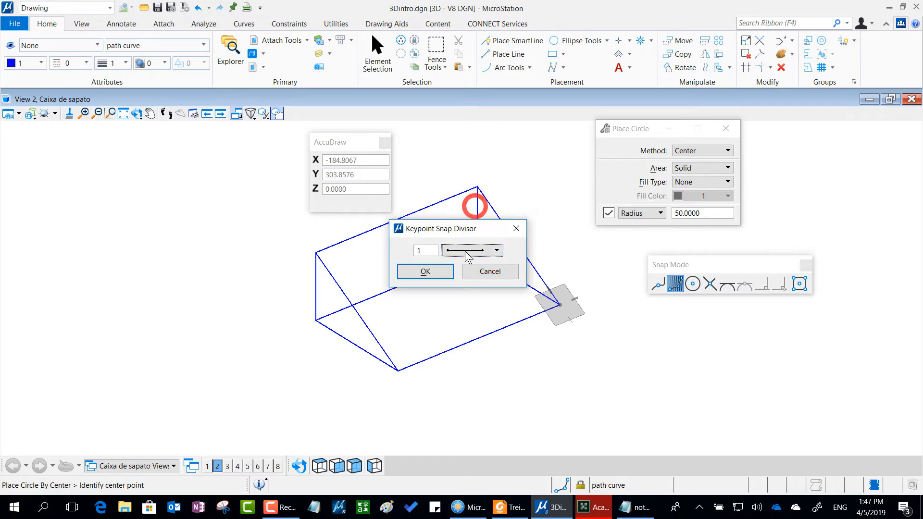
{"action": "left_click", "coordinate": [451, 271]}
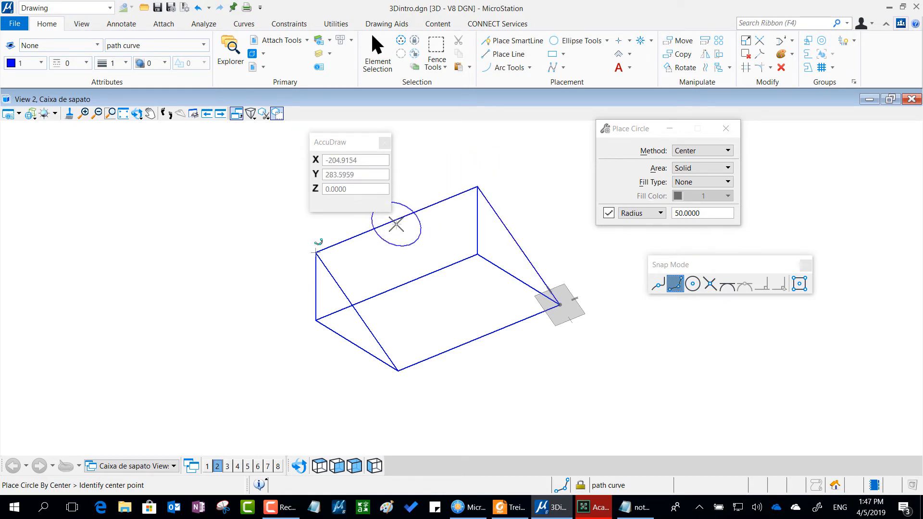
- Set the keypoint snap divisor to 2 and move the AccuDraw window farther away from the wedge
{"action": "left_click", "coordinate": [367, 175]}
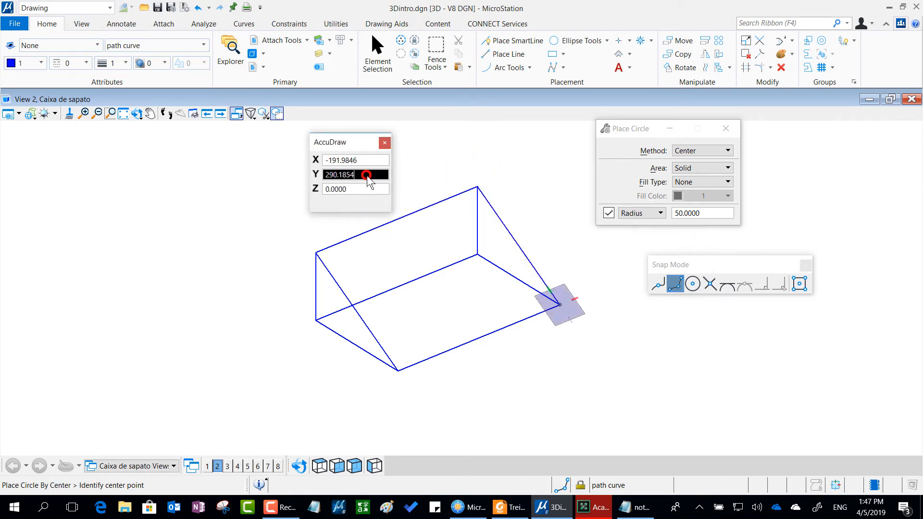
{"action": "key", "text": "k"}
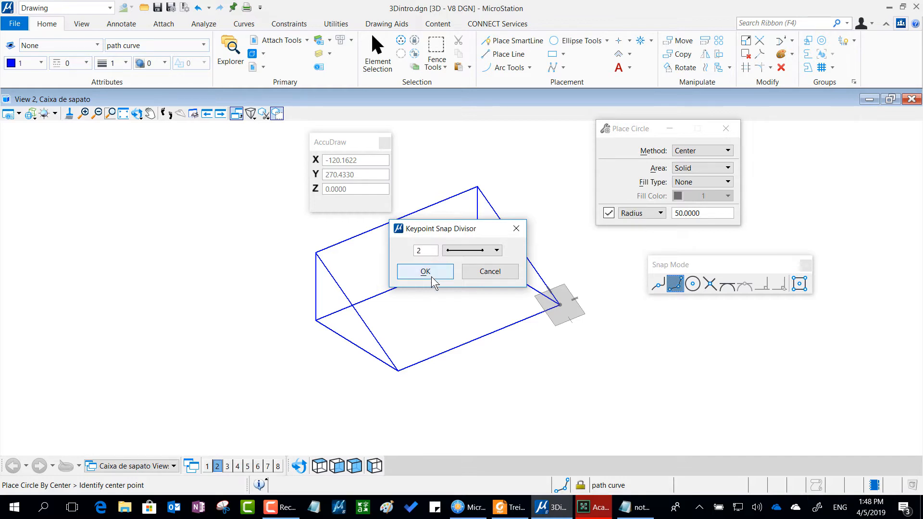
{"action": "left_click", "coordinate": [426, 272]}
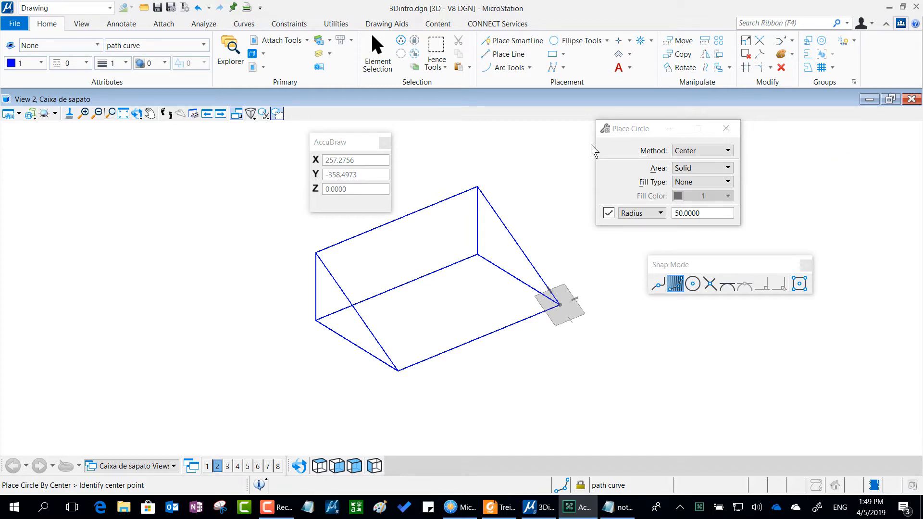
{"action": "left_click_drag", "start_coordinate": [354, 142], "coordinate": [282, 137]}
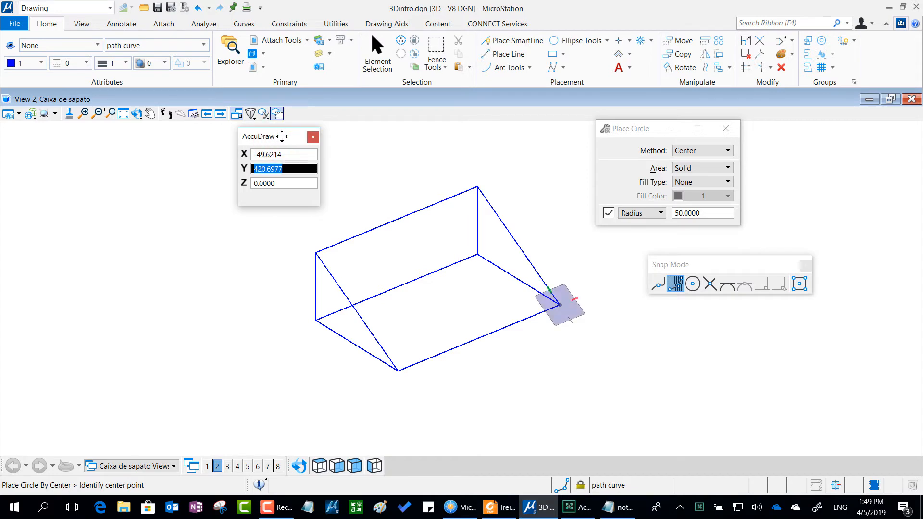
{"action": "key", "text": "k"}
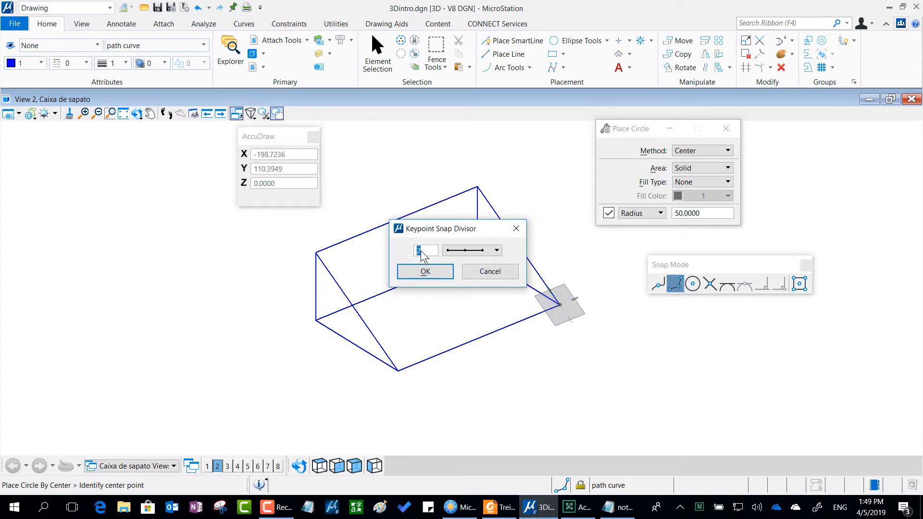
{"action": "left_click", "coordinate": [425, 270]}
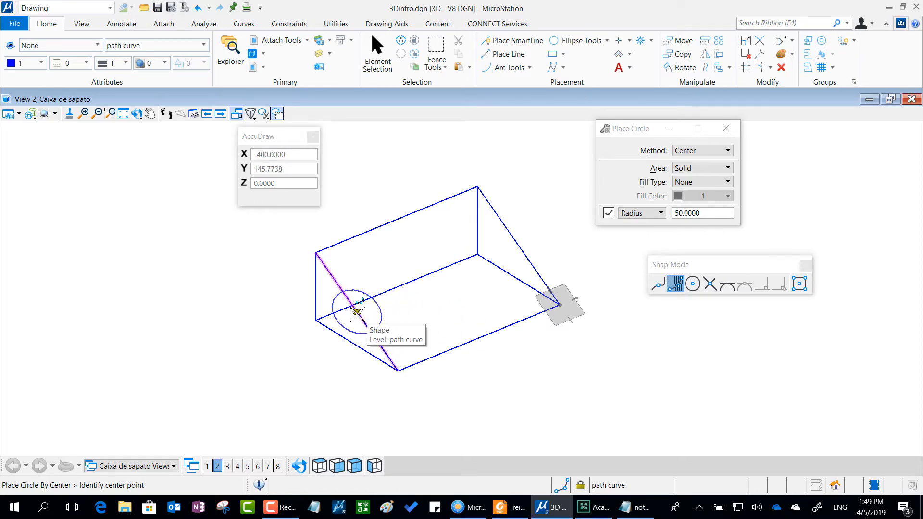
- Set the AccuDraw origin at the midpoint of the inclined face's left edge and place a radius 50 circle aligned with the lower edge's first third
{"action": "key", "text": "F11"}
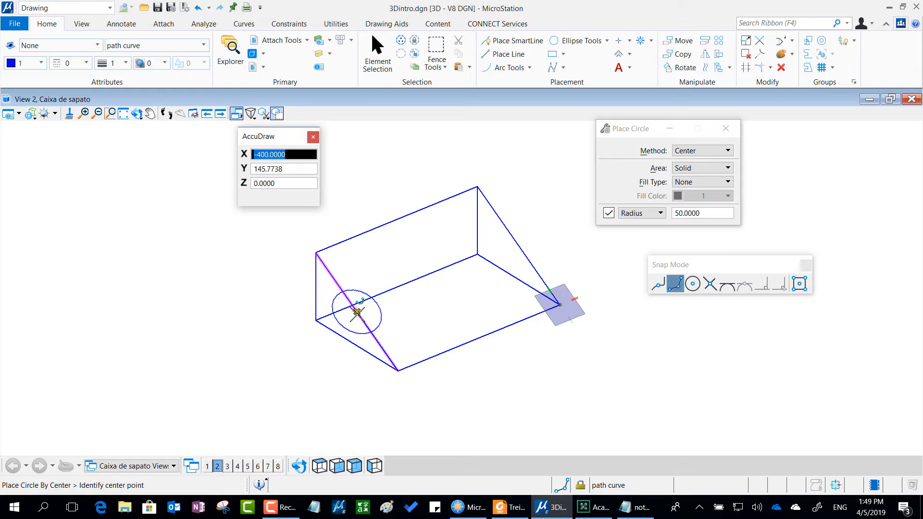
{"action": "key", "text": "o"}
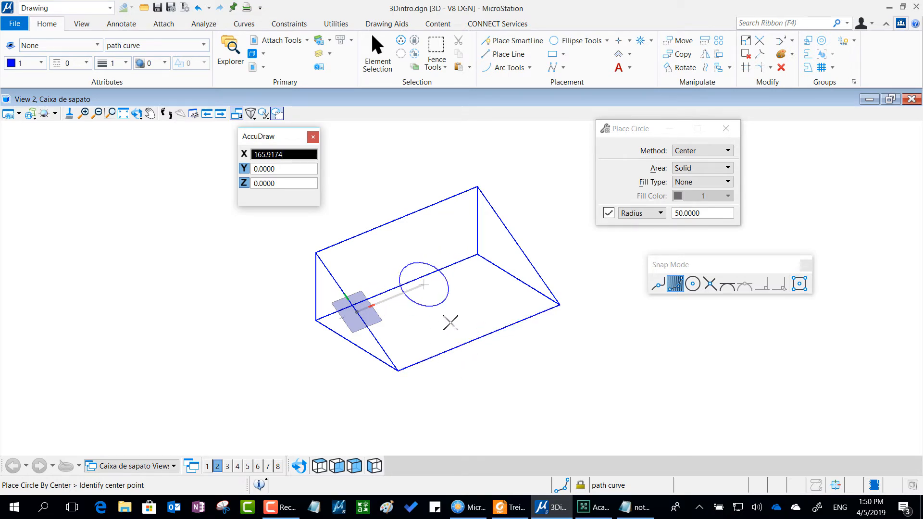
{"action": "key", "text": "k"}
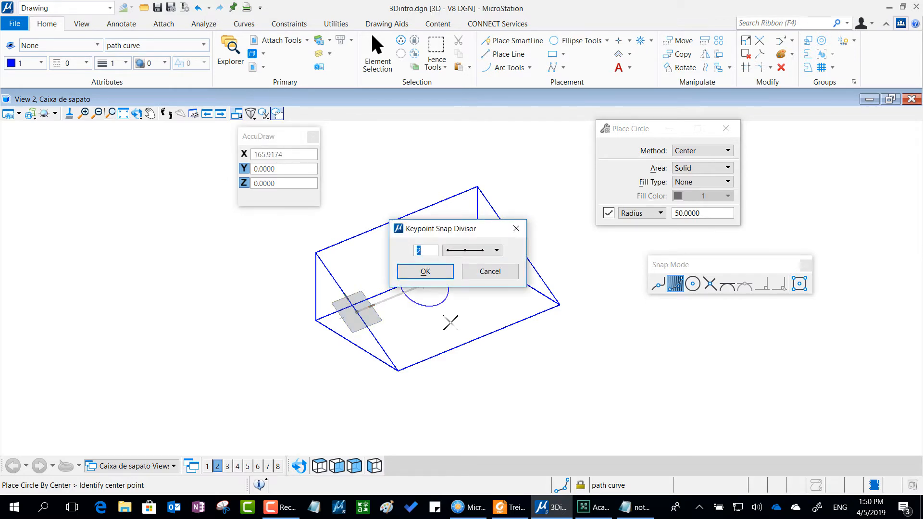
{"action": "left_click", "coordinate": [425, 271]}
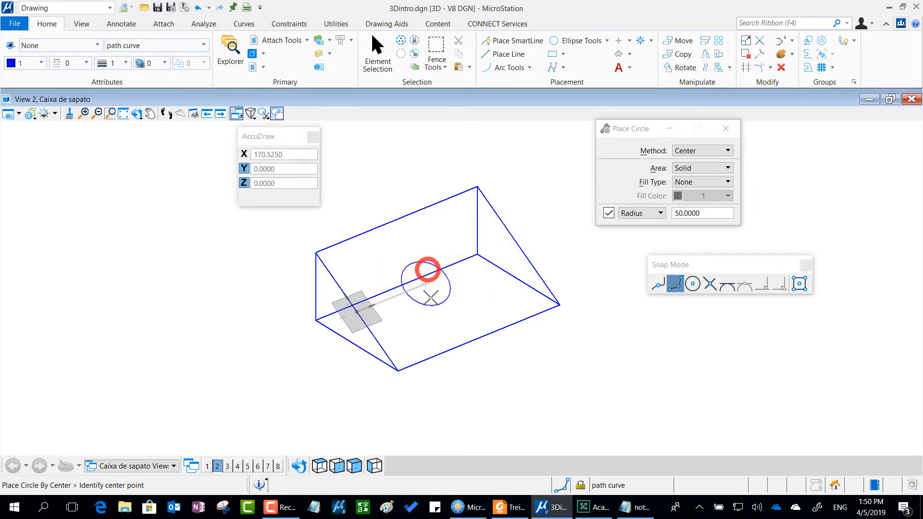
{"action": "left_click", "coordinate": [451, 349]}
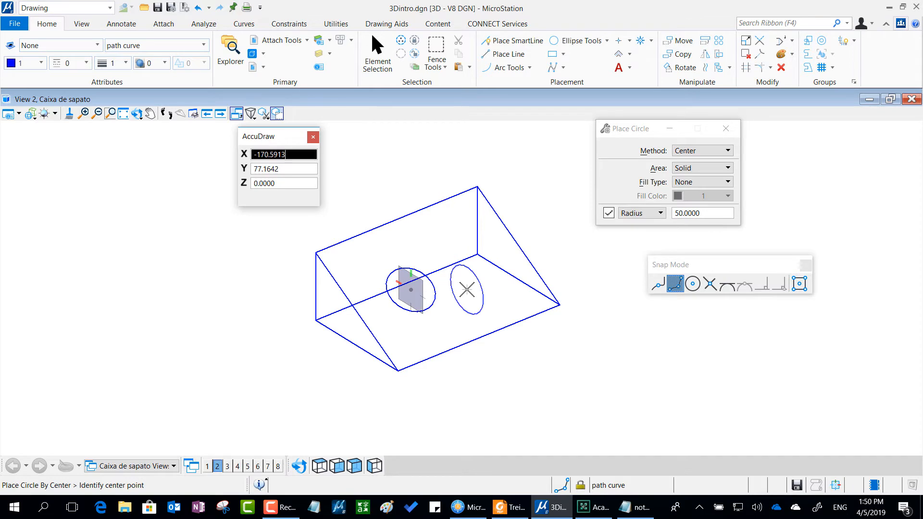
- Rotate AccuDraw to the inclined face by element and place the second radius 50 circle 133.3333 along X from the first circle's center
{"action": "key", "text": "t"}
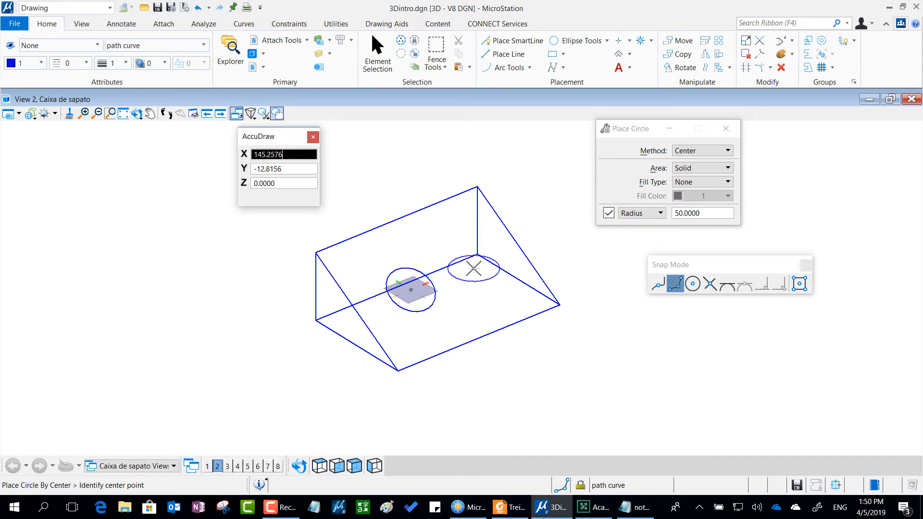
{"action": "key", "text": "r"}
{"action": "key", "text": "e"}
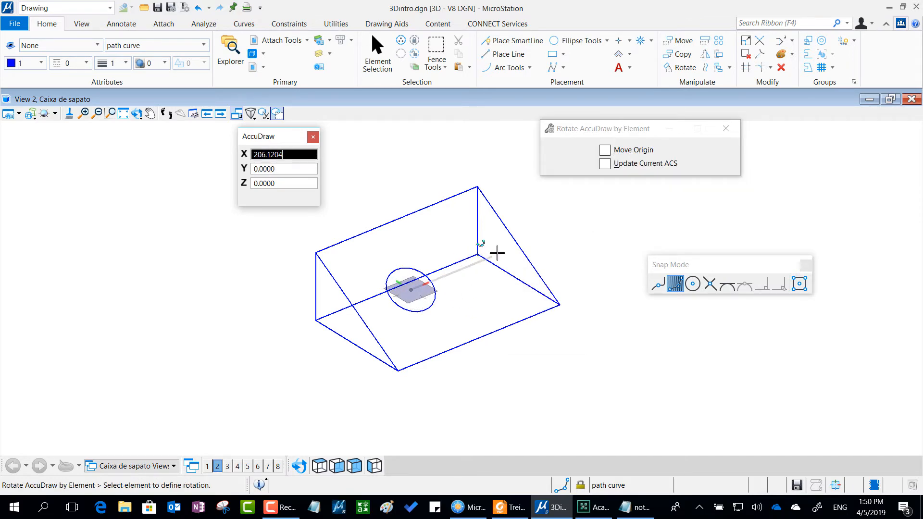
{"action": "left_click", "coordinate": [527, 265]}
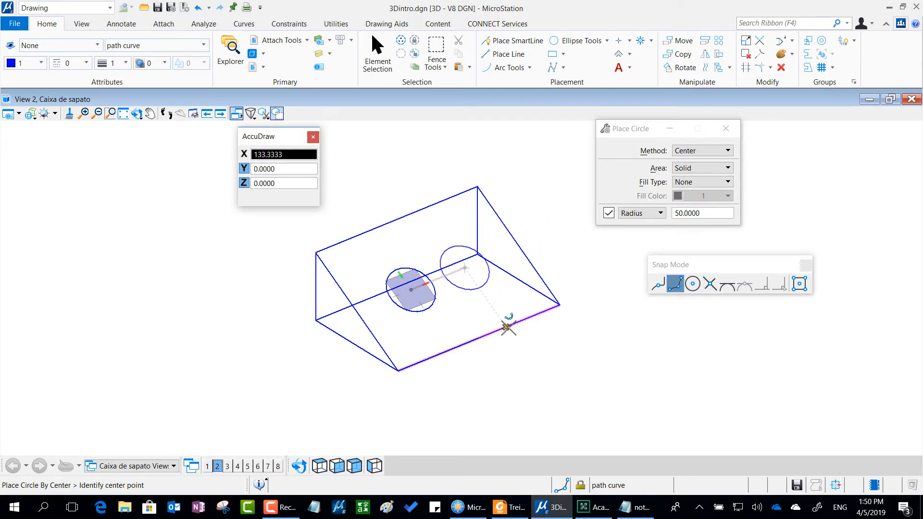
{"action": "right_click", "coordinate": [612, 365]}
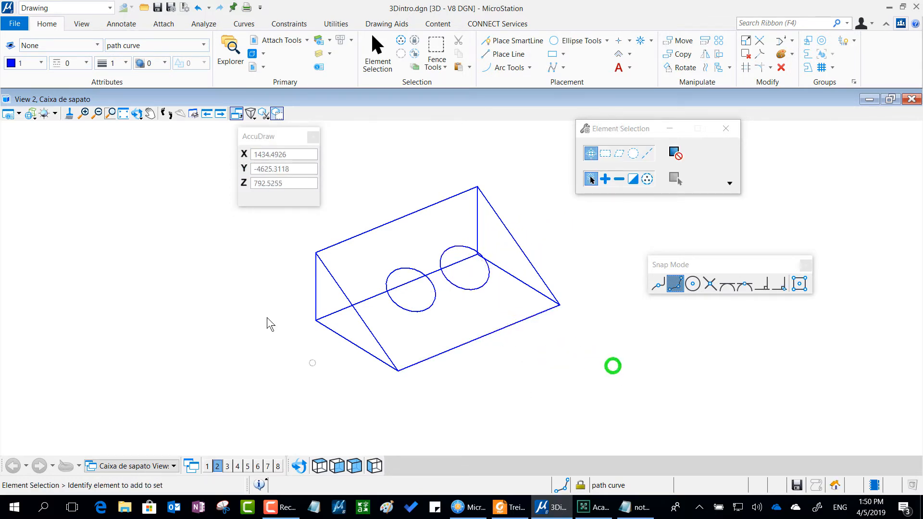
- Rotate the view dynamically to inspect both circles on the inclined face, and move the AccuDraw window clear of the model
{"action": "left_click", "coordinate": [136, 113]}
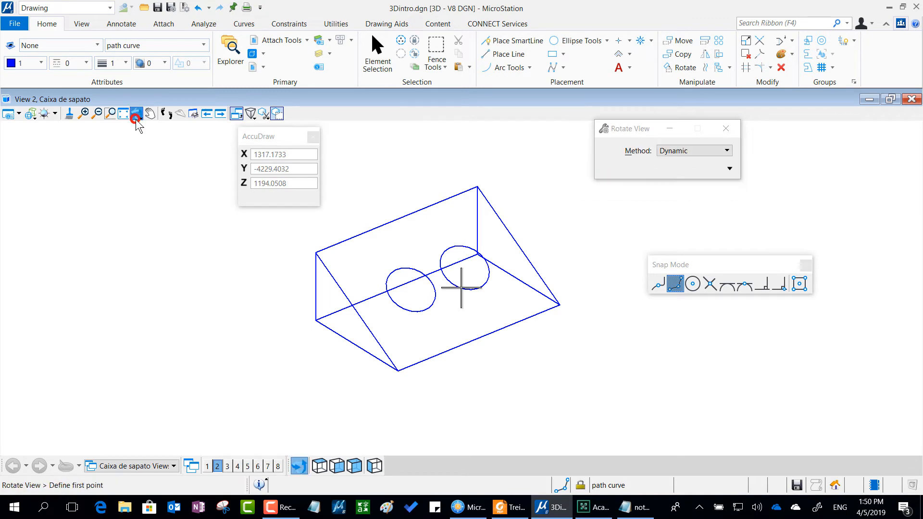
{"action": "left_click", "coordinate": [398, 414]}
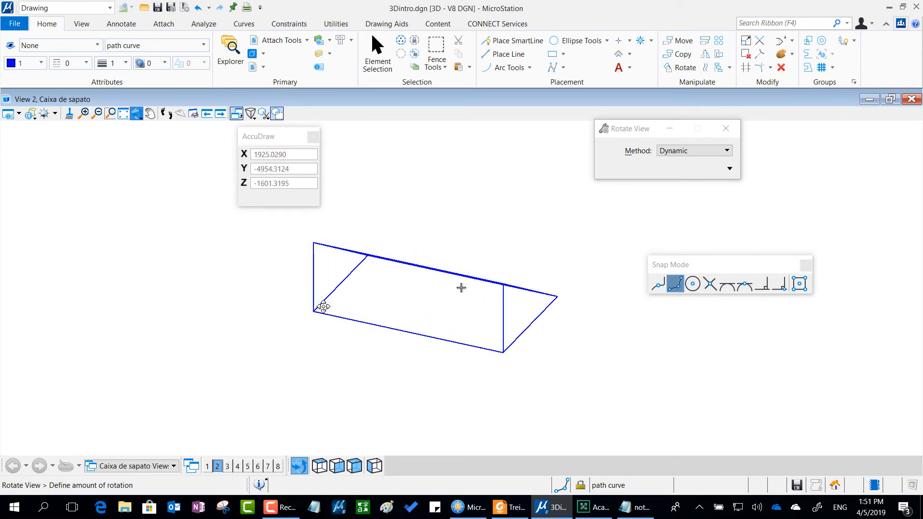
{"action": "left_click", "coordinate": [403, 406]}
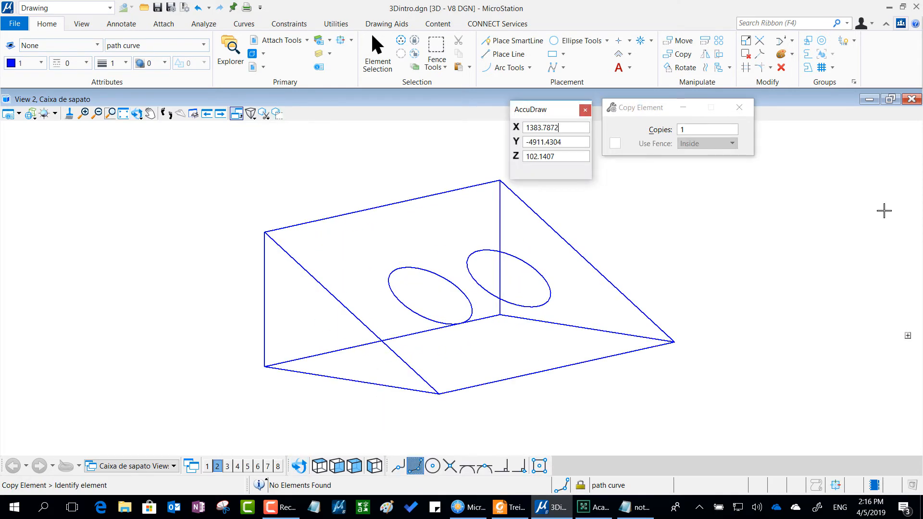
{"action": "left_click_drag", "start_coordinate": [539, 117], "coordinate": [665, 184]}
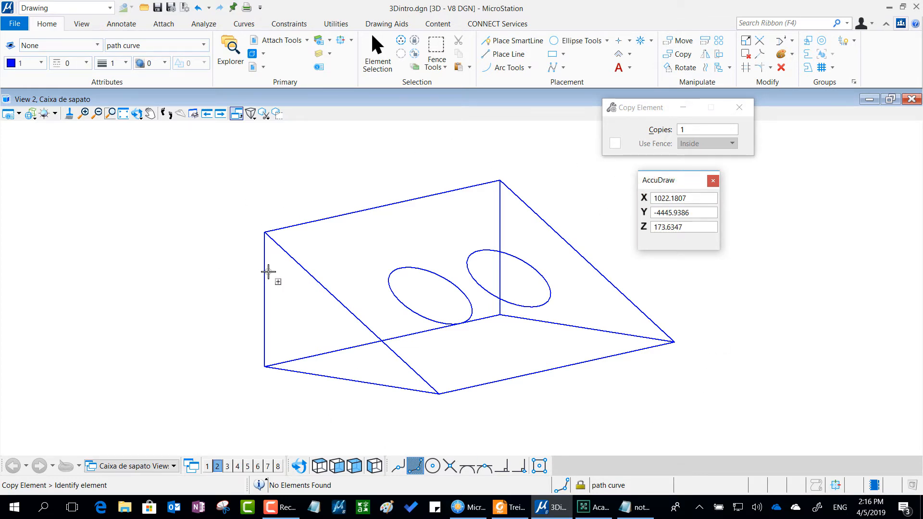
- Preview the wedge in the Illustration With Shadows display style and return the view to Wireframe
{"action": "left_click", "coordinate": [30, 115]}
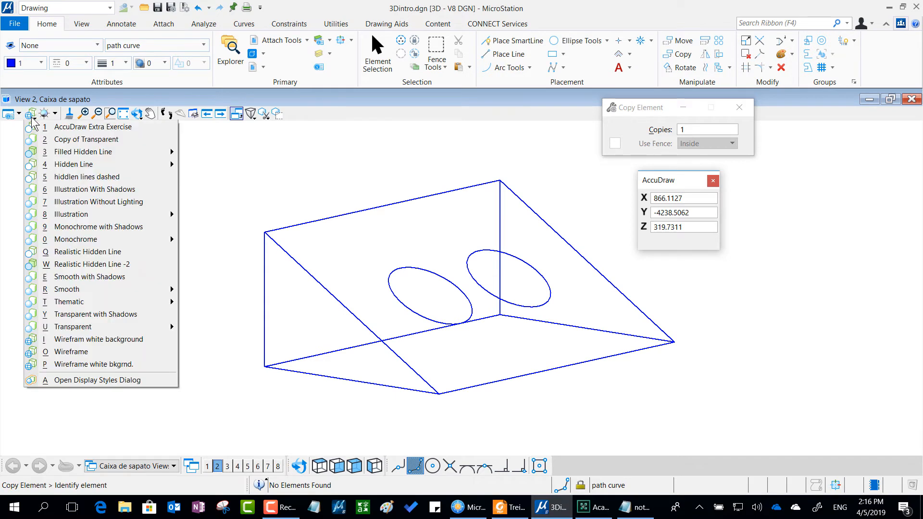
{"action": "left_click", "coordinate": [45, 189]}
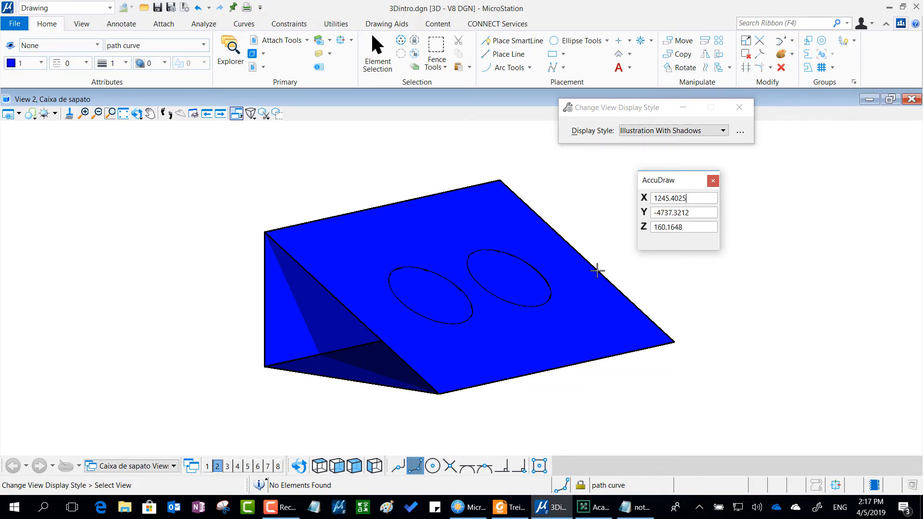
{"action": "left_click", "coordinate": [31, 114]}
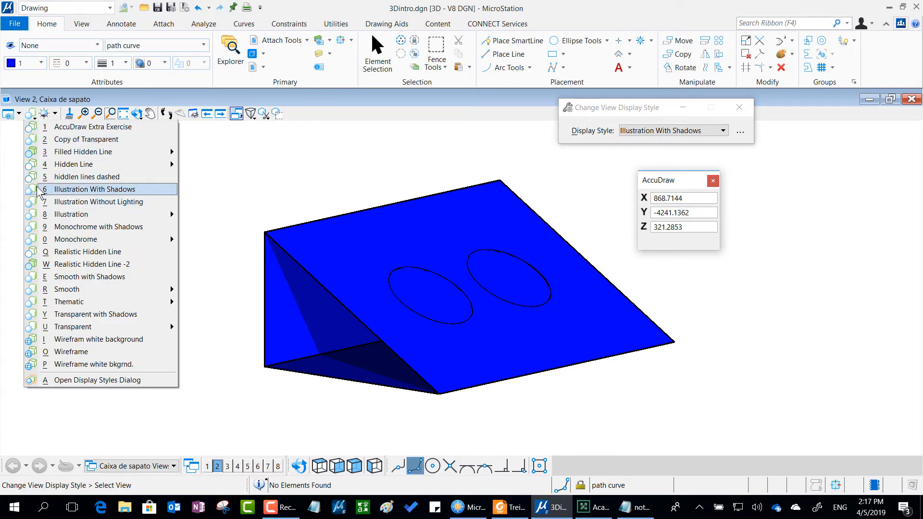
{"action": "left_click", "coordinate": [86, 352]}
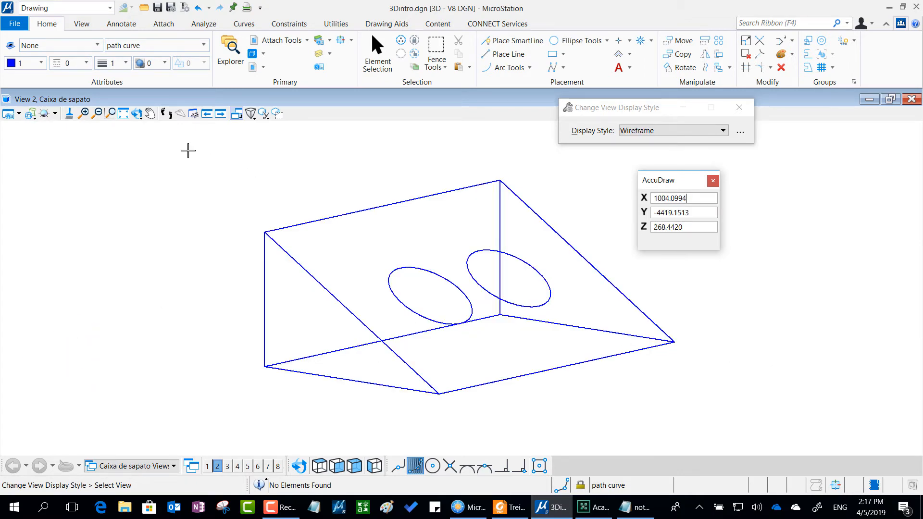
- Draw a solid orthogonal block in an empty area of the top view
{"action": "left_click", "coordinate": [139, 117]}
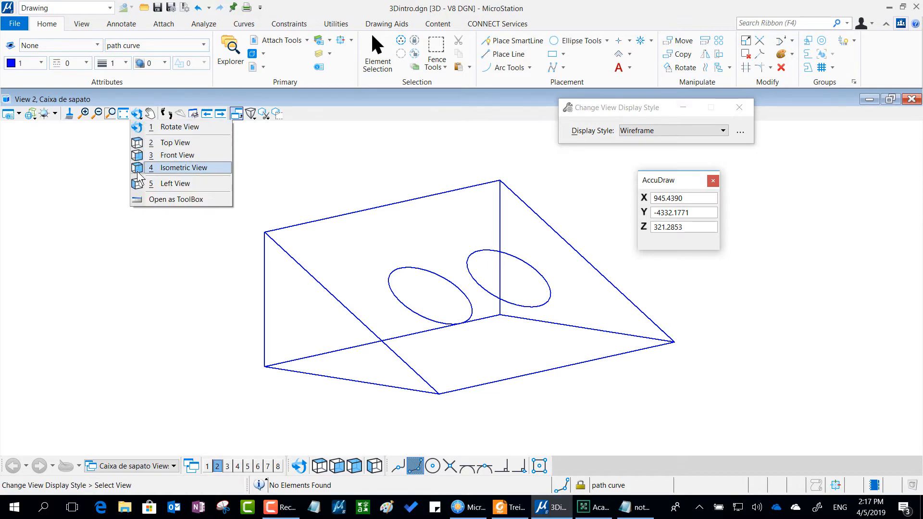
{"action": "left_click", "coordinate": [144, 142]}
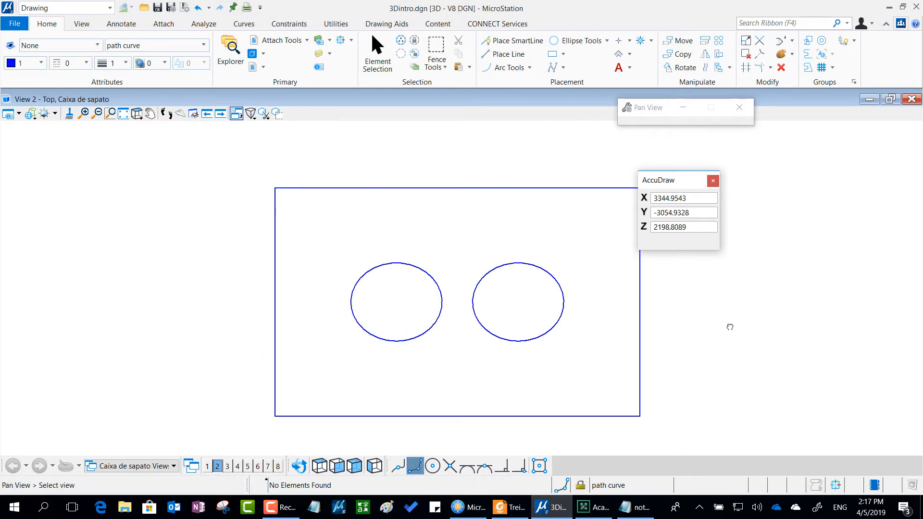
{"action": "middle_click_drag", "start_coordinate": [729, 327], "coordinate": [17, 286]}
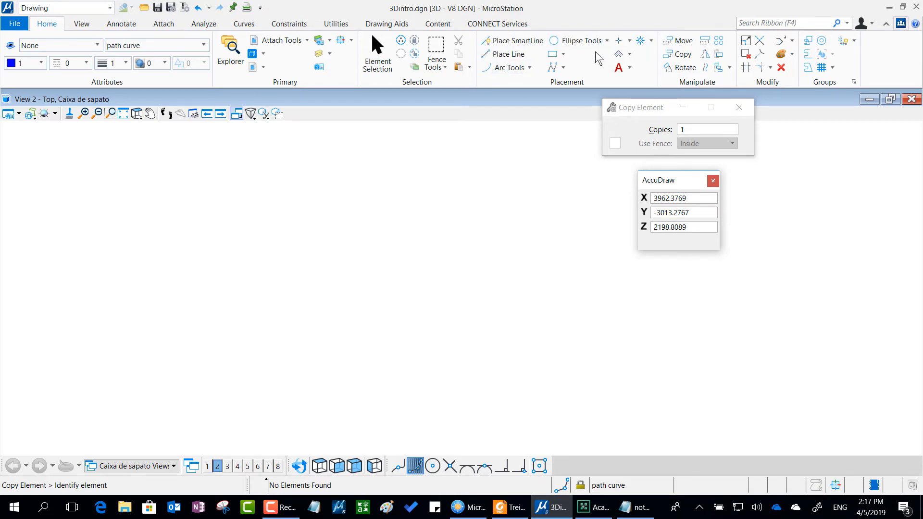
{"action": "left_click", "coordinate": [552, 55]}
{"action": "left_click", "coordinate": [308, 210]}
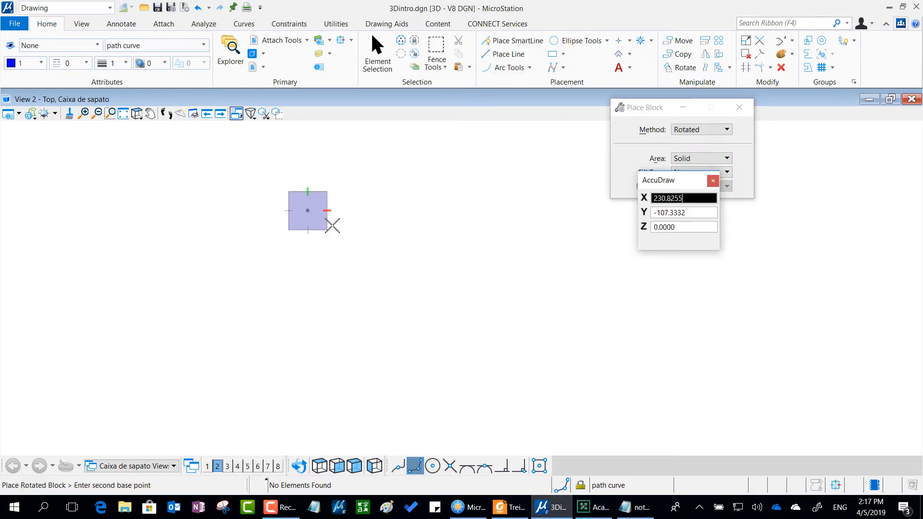
{"action": "left_click", "coordinate": [677, 131]}
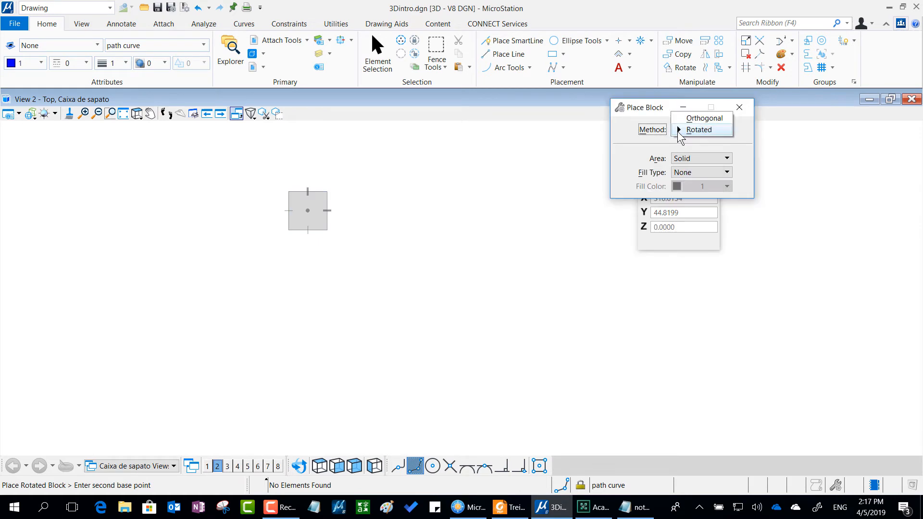
{"action": "left_click", "coordinate": [682, 120]}
{"action": "left_click", "coordinate": [313, 218]}
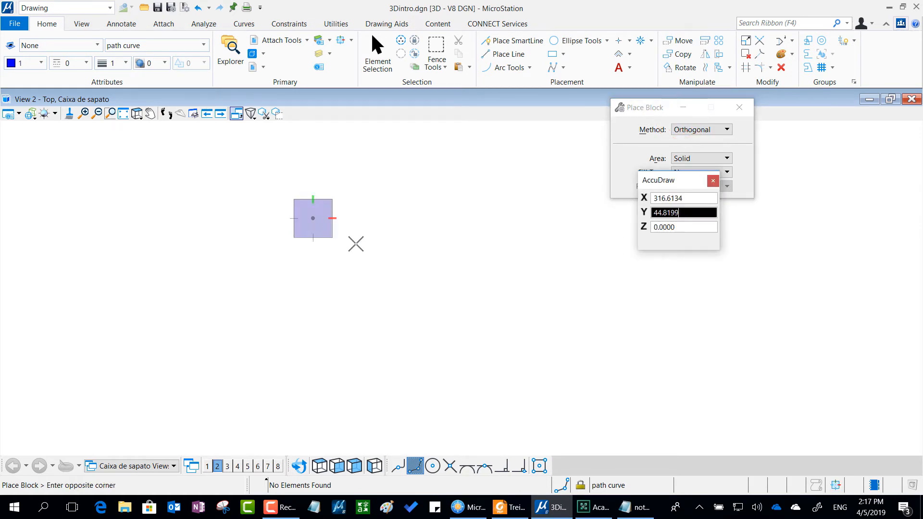
{"action": "left_click", "coordinate": [574, 403]}
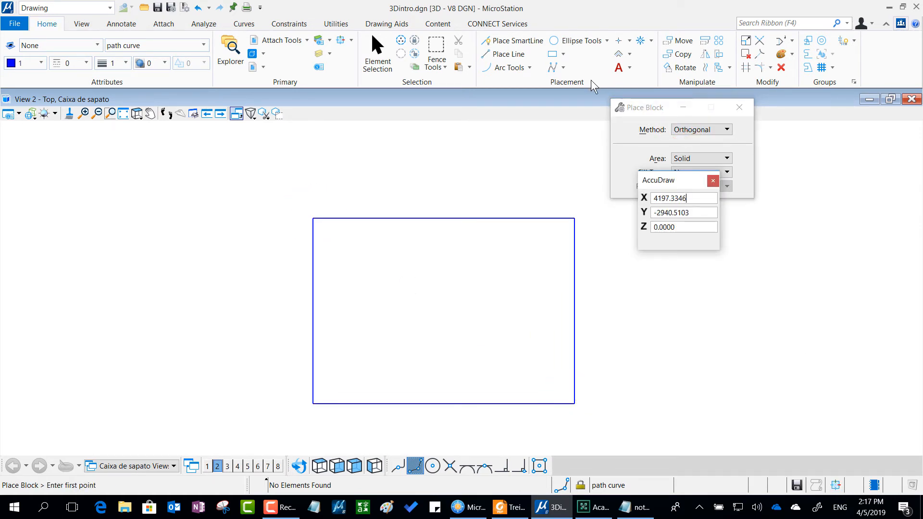
- Place two circles of radius 50 inside the block, one near its upper-left and one near its lower-right
{"action": "left_click", "coordinate": [560, 41]}
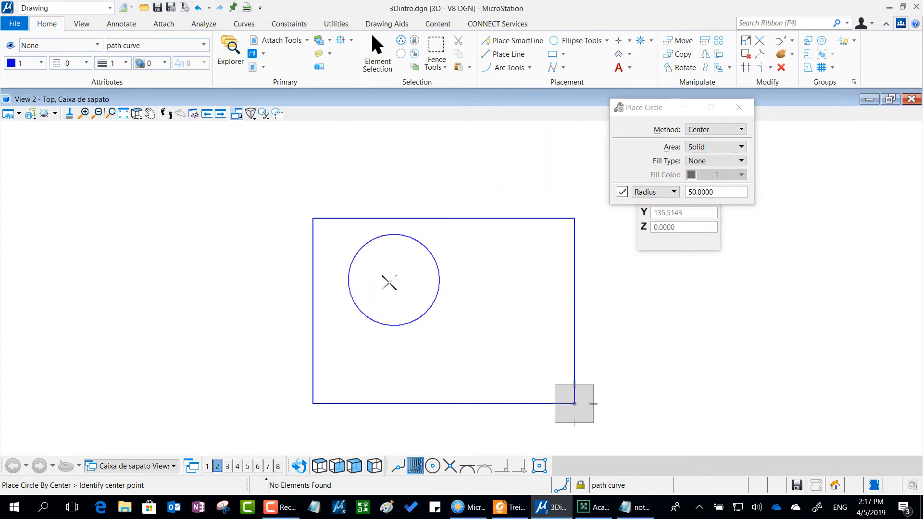
{"action": "left_click", "coordinate": [401, 292]}
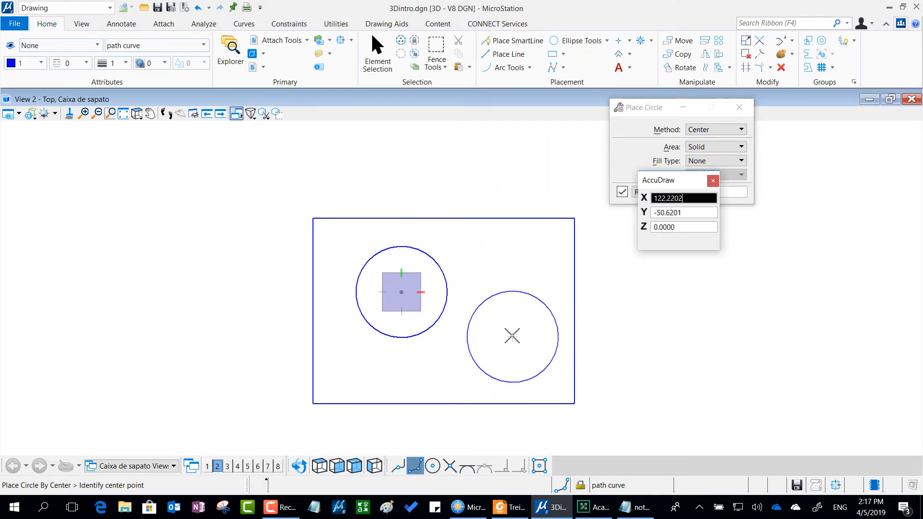
{"action": "left_click", "coordinate": [506, 333]}
{"action": "right_click", "coordinate": [678, 349]}
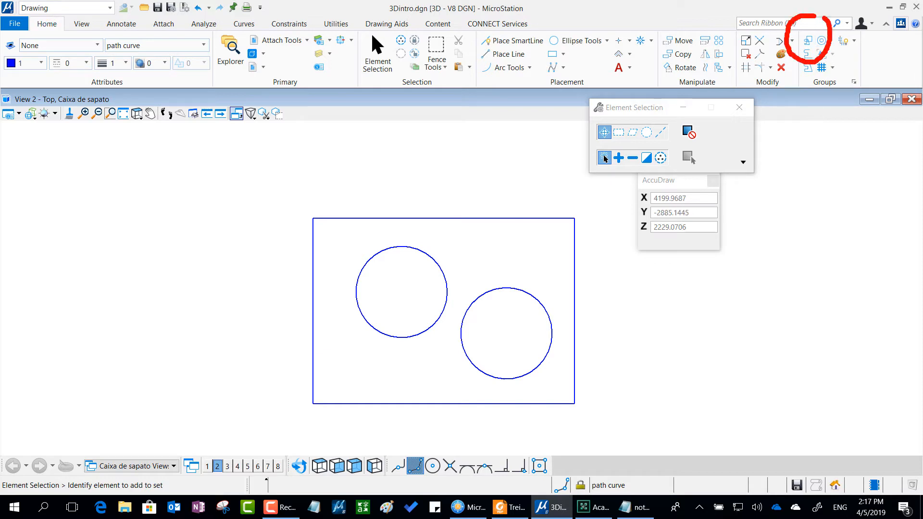
- Create a Flood region from the practice block in the top view, excluding its two interior circles as holes
{"action": "key", "text": "Escape"}
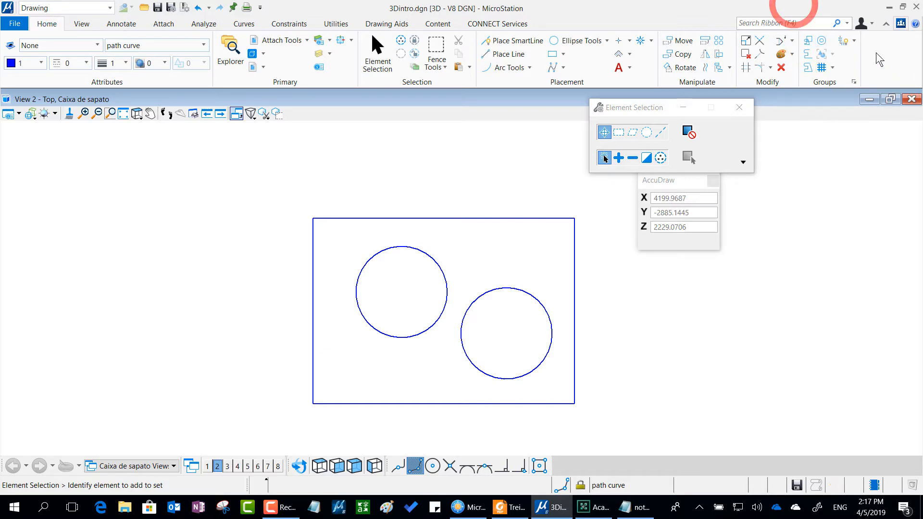
{"action": "left_click", "coordinate": [806, 42]}
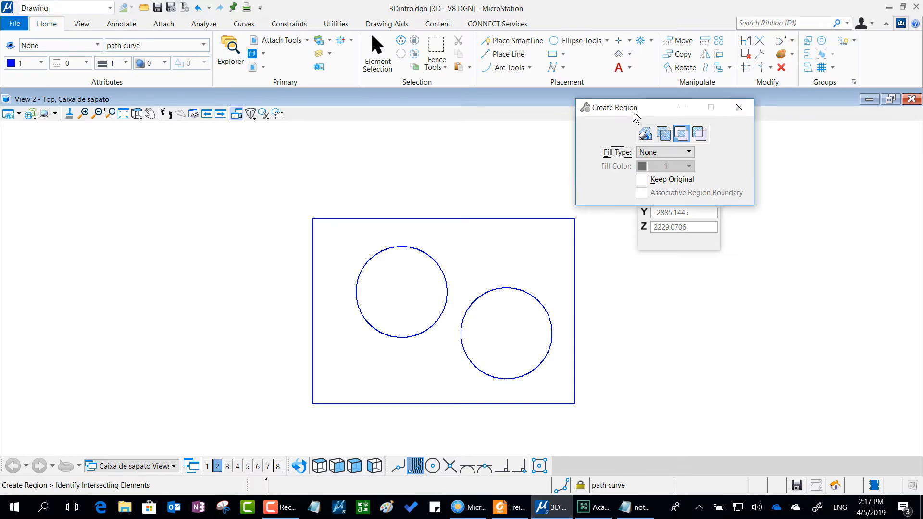
{"action": "left_click_drag", "start_coordinate": [633, 112], "coordinate": [409, 94]}
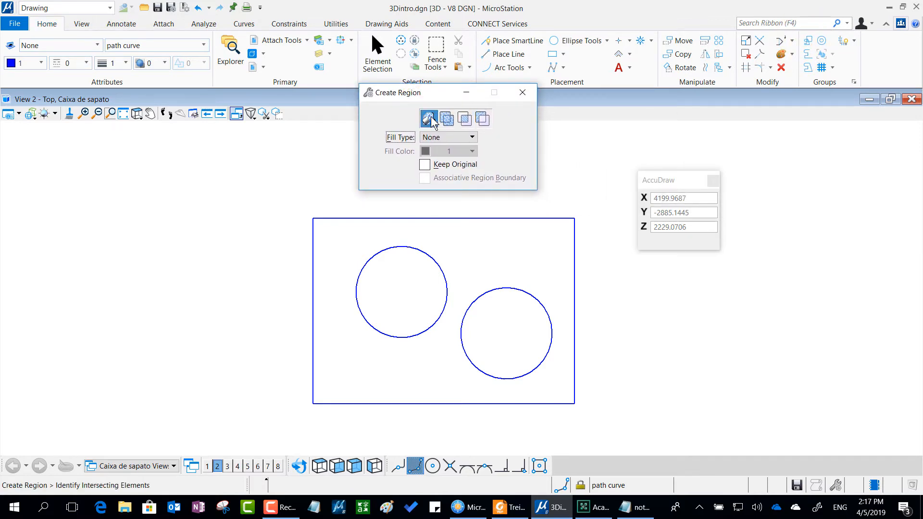
{"action": "left_click", "coordinate": [429, 117]}
{"action": "left_click_drag", "start_coordinate": [427, 100], "coordinate": [425, 41]}
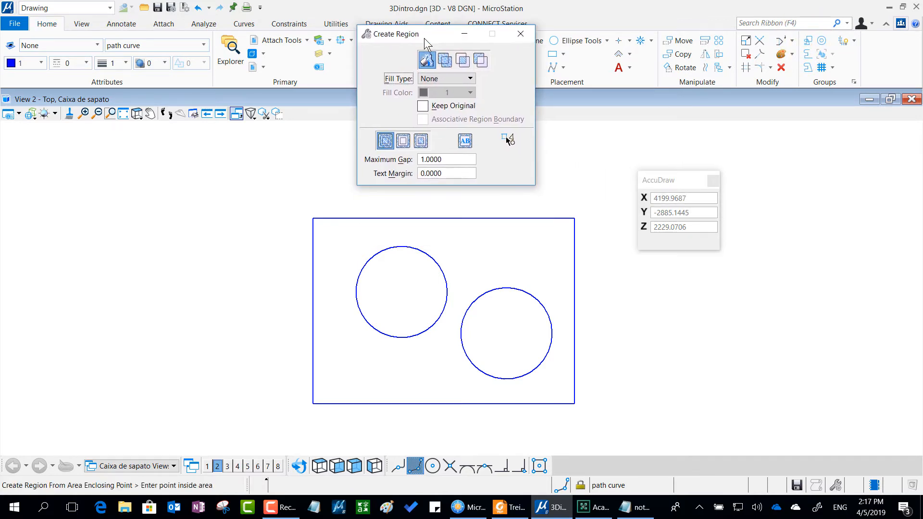
{"action": "left_click", "coordinate": [404, 144]}
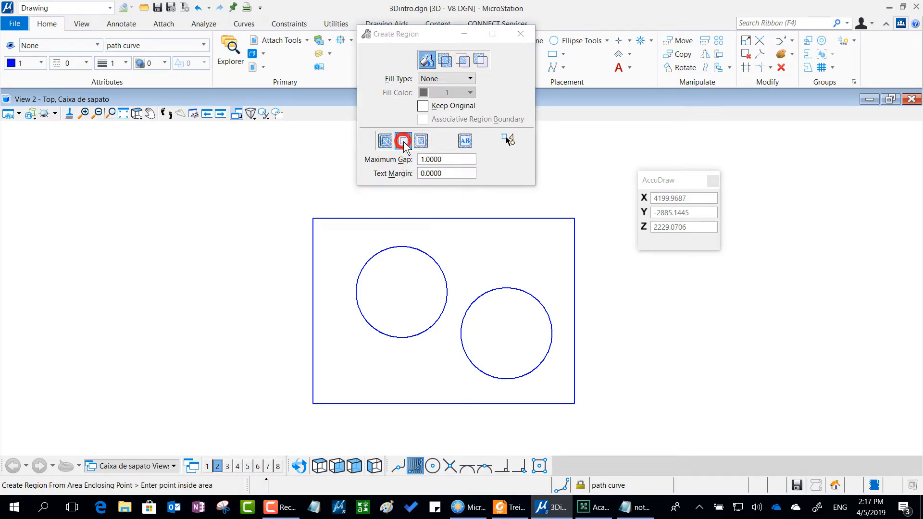
{"action": "left_click", "coordinate": [462, 59]}
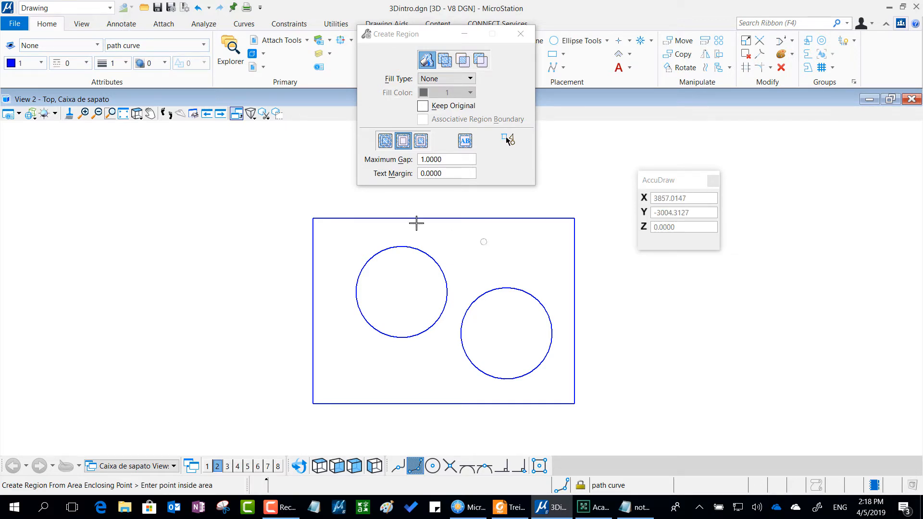
{"action": "left_click", "coordinate": [476, 257]}
{"action": "left_click", "coordinate": [601, 251]}
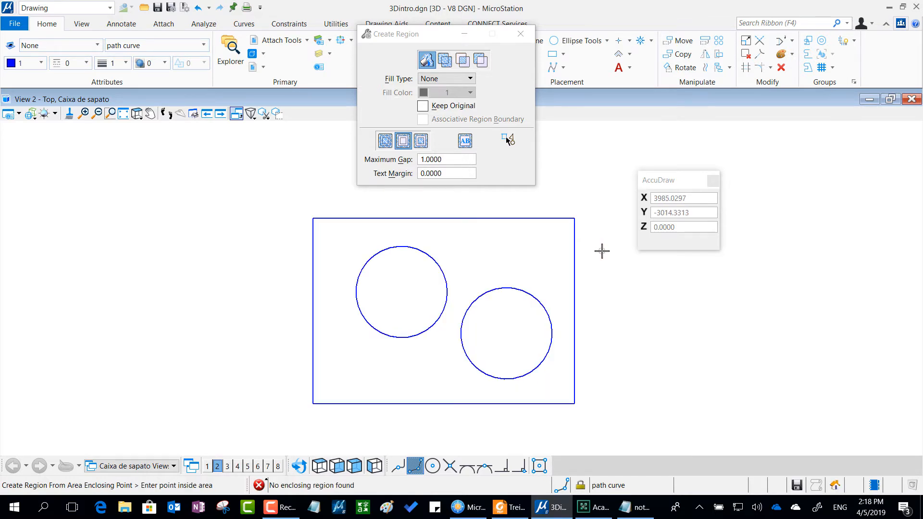
- Show the practice region in the Illustration With Shadows display style, and delete it from the top view
{"action": "left_click", "coordinate": [31, 114]}
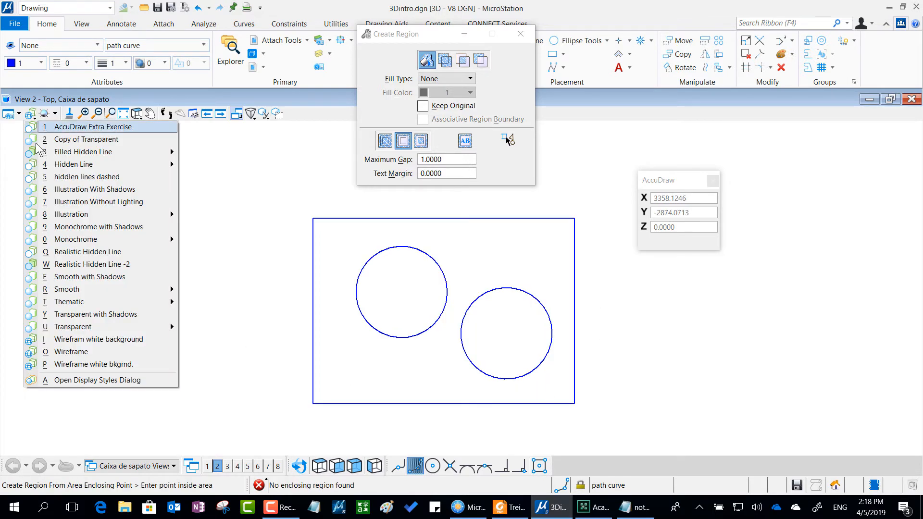
{"action": "left_click", "coordinate": [47, 191]}
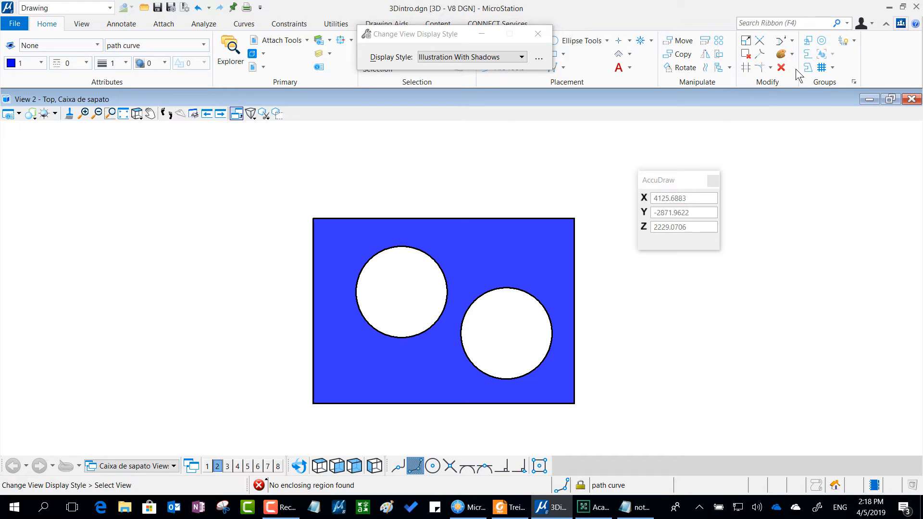
{"action": "left_click", "coordinate": [780, 70]}
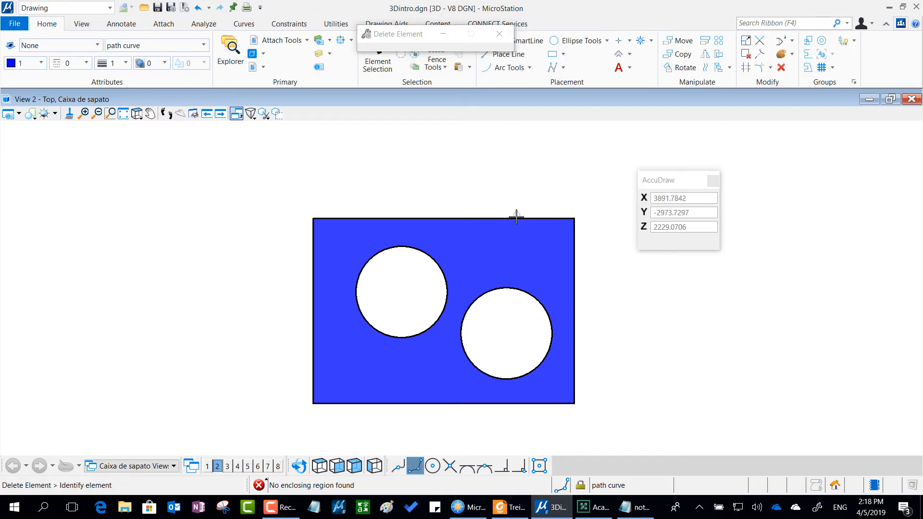
{"action": "left_click", "coordinate": [497, 215]}
- Fit the wedge in an isometric view and set the display style to Wireframe
{"action": "left_click", "coordinate": [124, 113]}
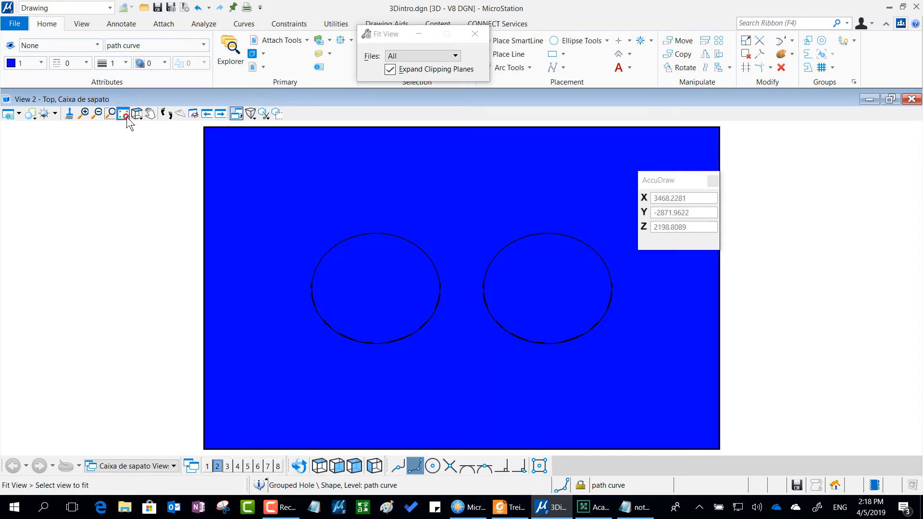
{"action": "left_click", "coordinate": [139, 116]}
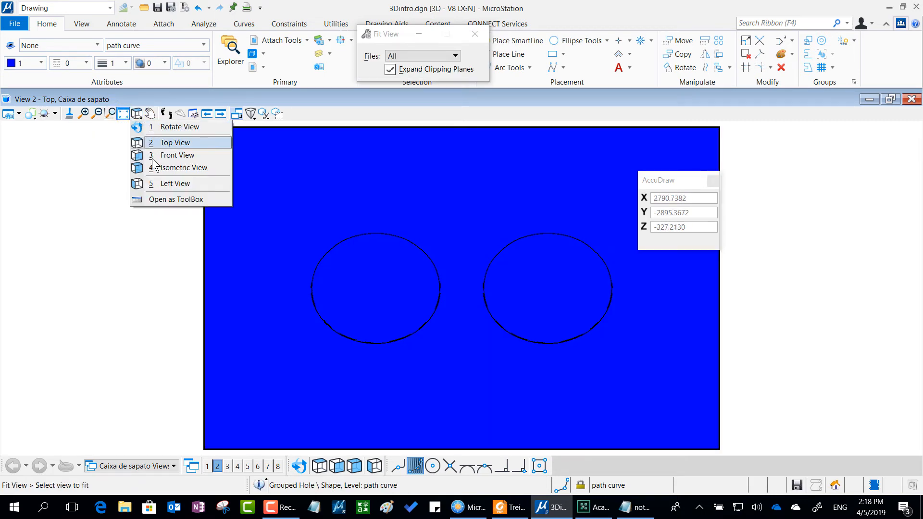
{"action": "left_click", "coordinate": [157, 170]}
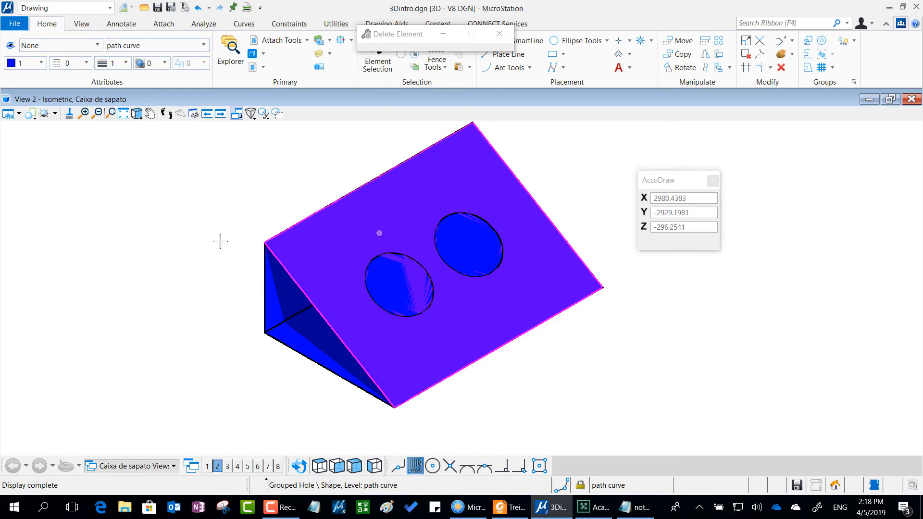
{"action": "left_click", "coordinate": [33, 115]}
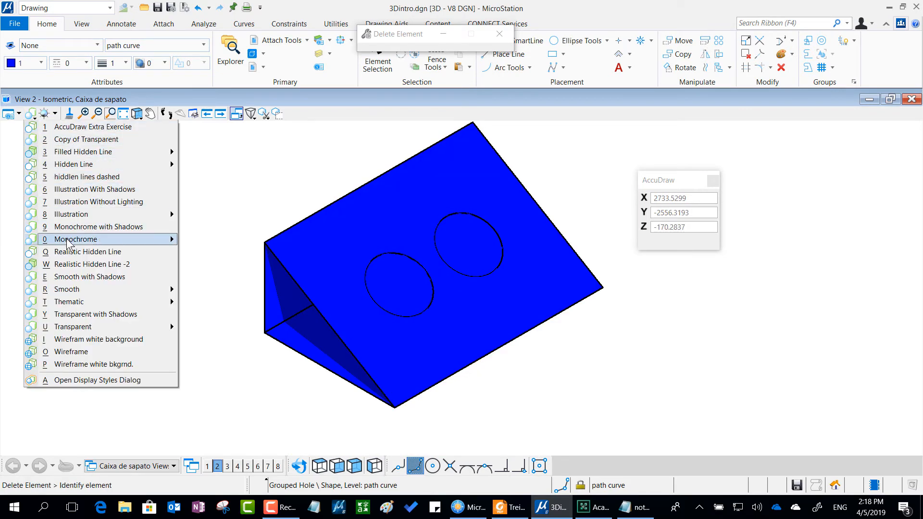
{"action": "left_click", "coordinate": [91, 352]}
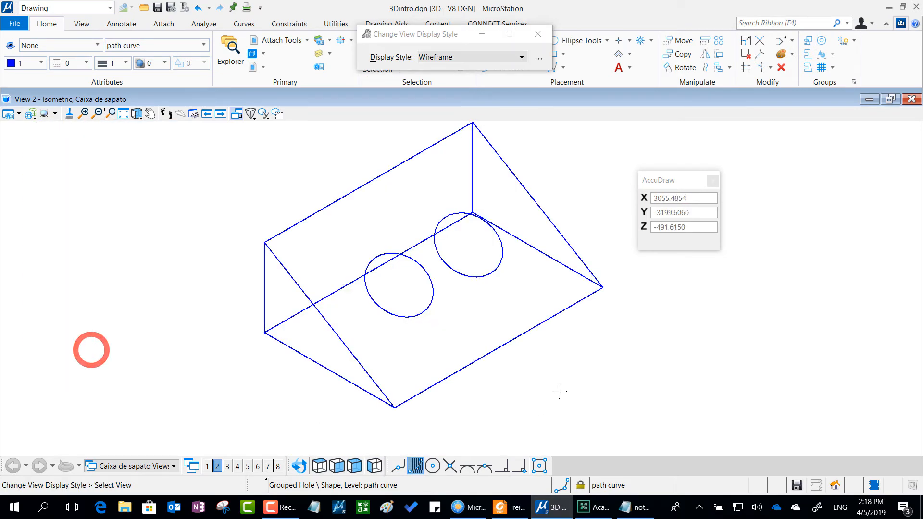
- Start Create Region in Flood mode with interior shapes located, and arrange its settings window and AccuDraw away from the wedge's centre
{"action": "left_click_drag", "start_coordinate": [670, 183], "coordinate": [728, 188]}
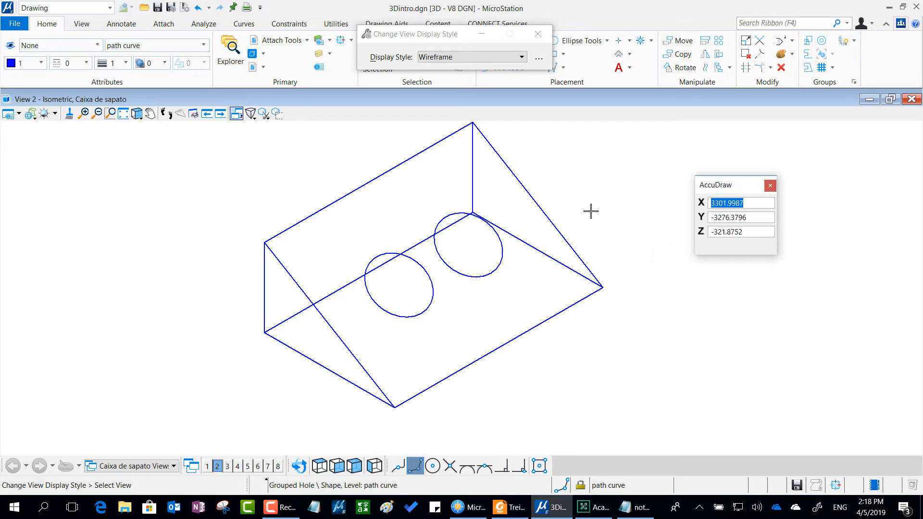
{"action": "middle_click_drag", "start_coordinate": [587, 178], "coordinate": [585, 193]}
{"action": "right_click", "coordinate": [585, 193]}
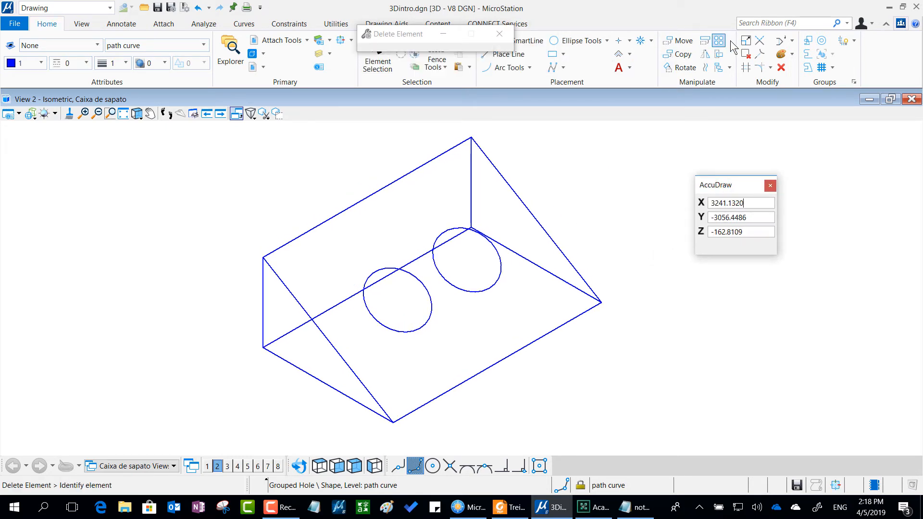
{"action": "left_click", "coordinate": [809, 42]}
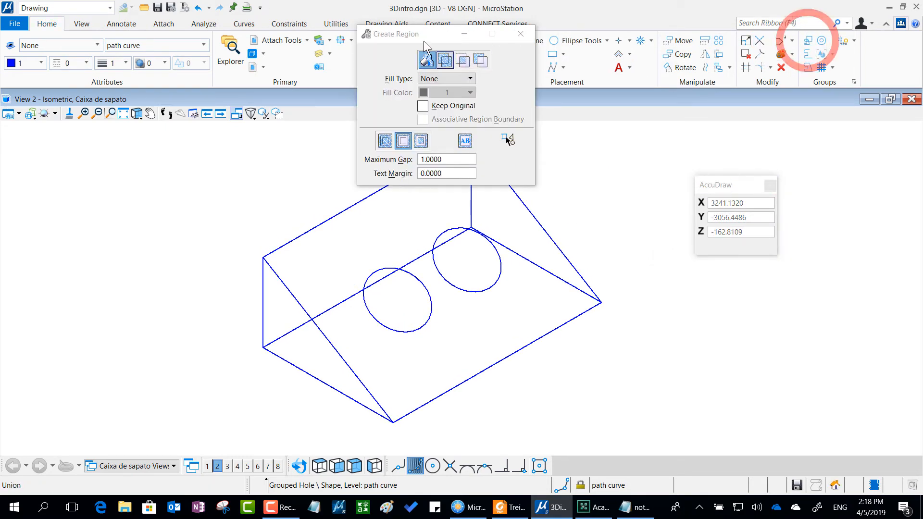
{"action": "left_click_drag", "start_coordinate": [446, 43], "coordinate": [631, 121]}
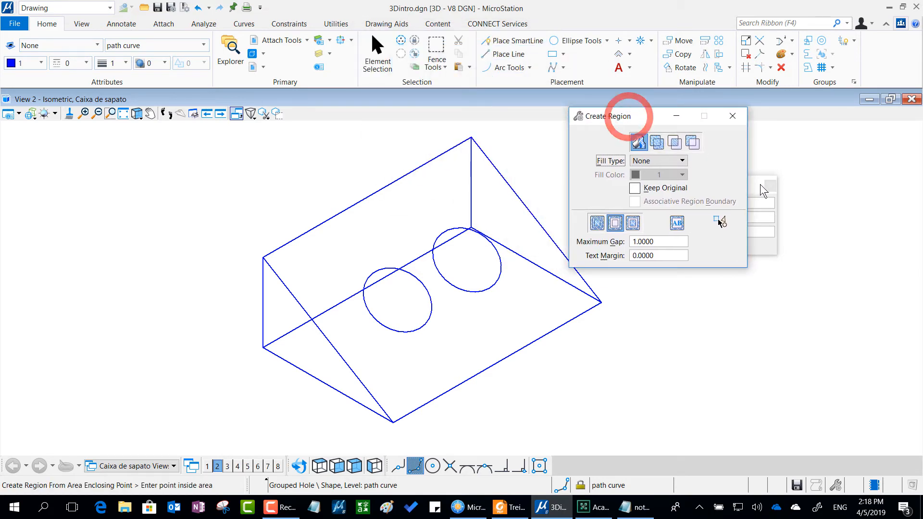
{"action": "left_click_drag", "start_coordinate": [759, 184], "coordinate": [842, 124]}
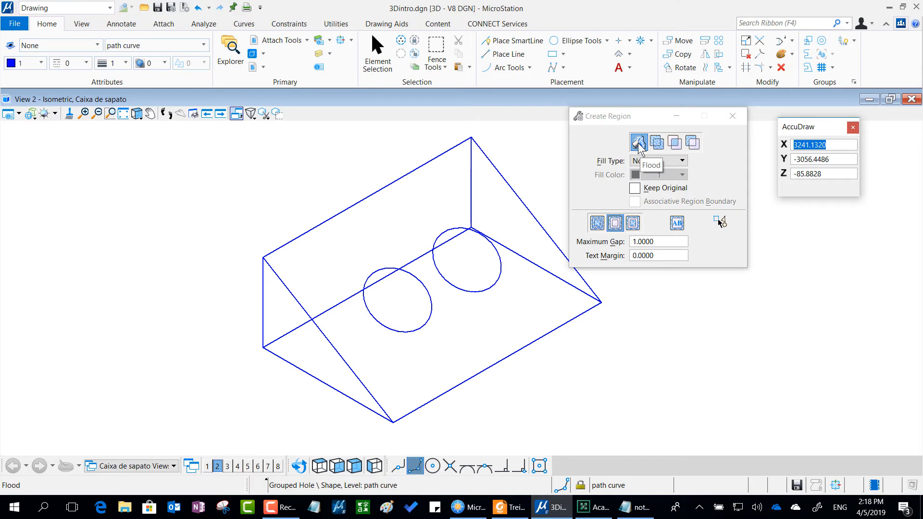
{"action": "left_click", "coordinate": [615, 224]}
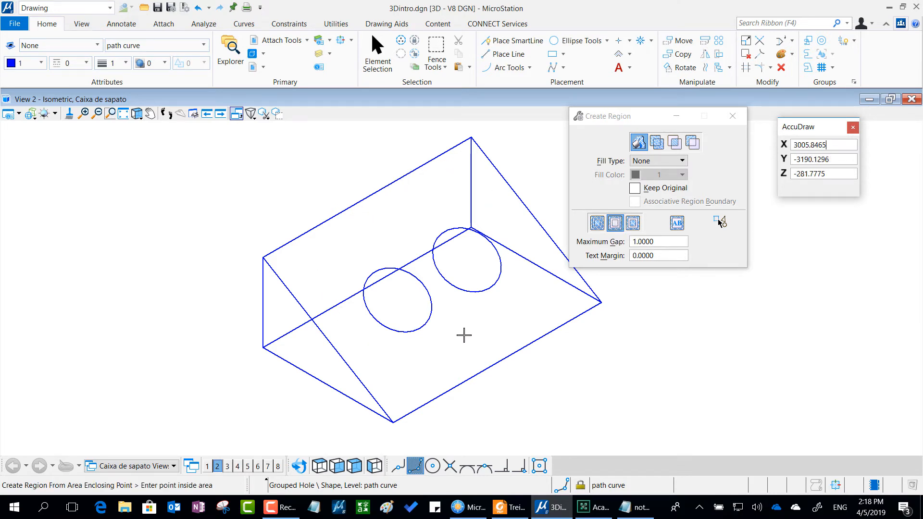
- Try to flood the wedge's inclined face at several points without preselecting its boundary elements, rejecting the proposed regions
{"action": "left_click", "coordinate": [385, 223]}
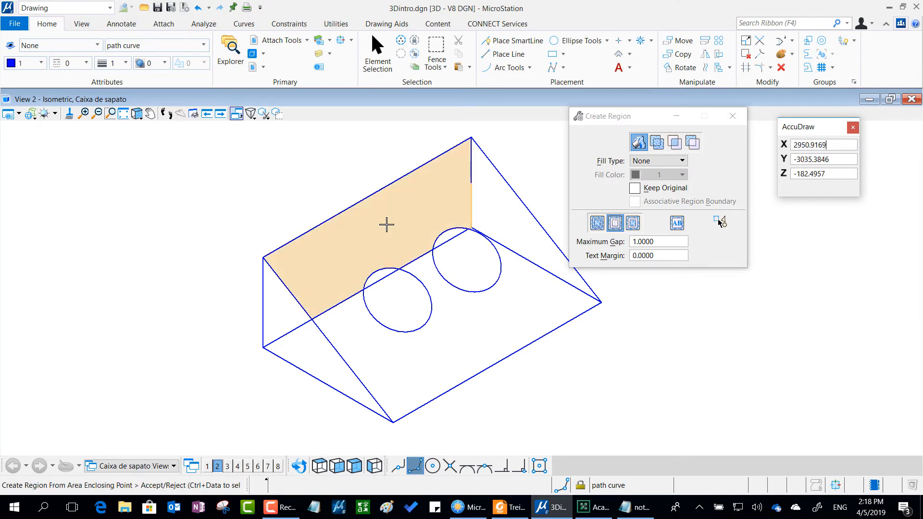
{"action": "left_click", "coordinate": [390, 226]}
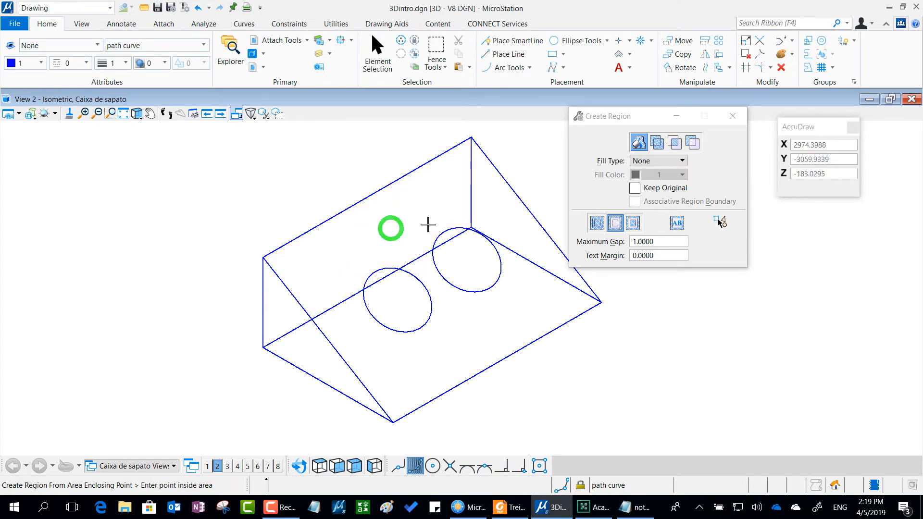
{"action": "left_click", "coordinate": [503, 223]}
{"action": "right_click", "coordinate": [503, 223]}
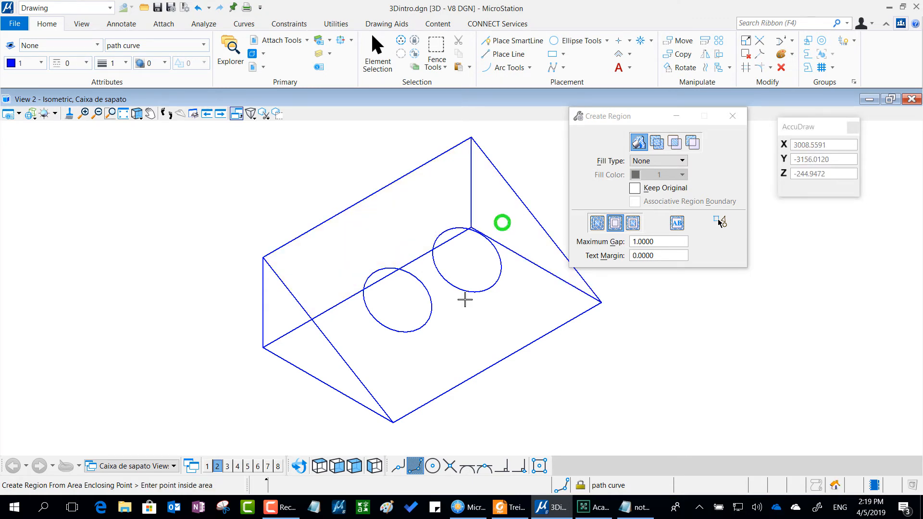
{"action": "left_click", "coordinate": [448, 327]}
{"action": "right_click", "coordinate": [505, 322]}
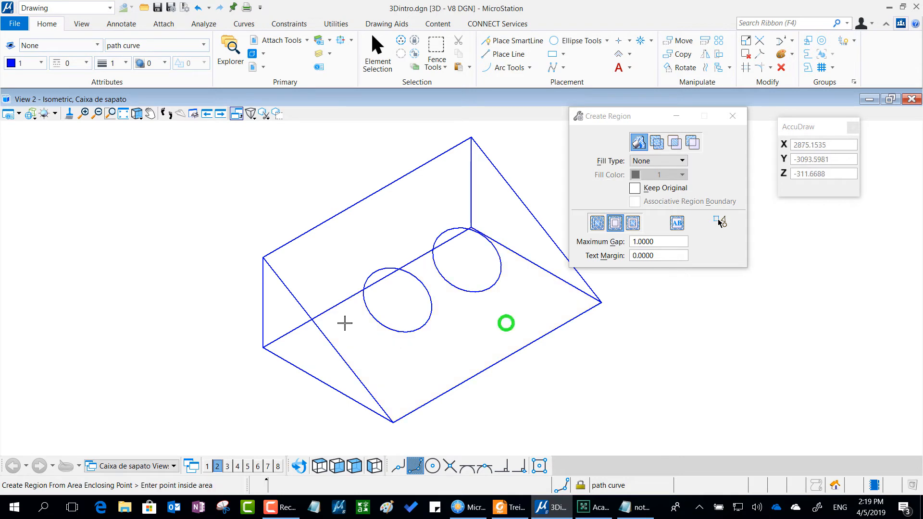
{"action": "left_click", "coordinate": [338, 321]}
{"action": "right_click", "coordinate": [478, 330]}
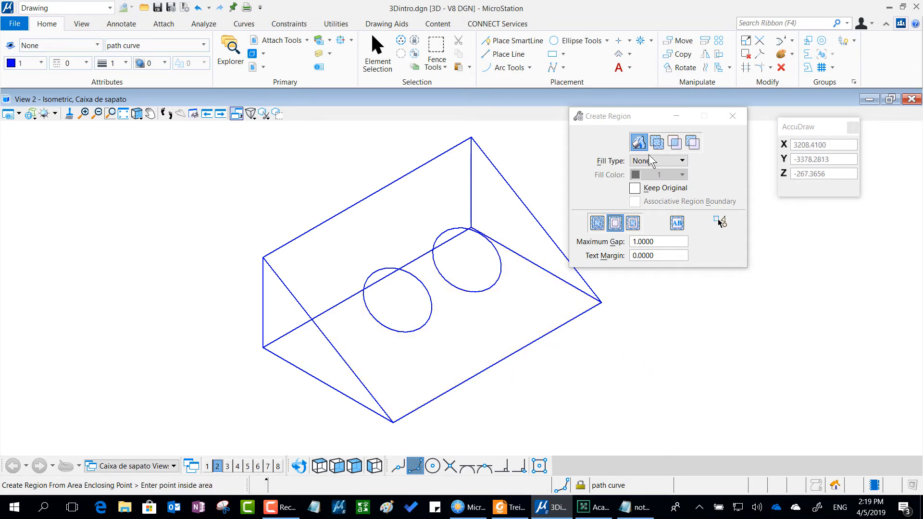
- Select the wedge's inclined face shape and both circles, and create a Flood region from them with the circles as holes
{"action": "left_click_drag", "start_coordinate": [790, 131], "coordinate": [819, 124]}
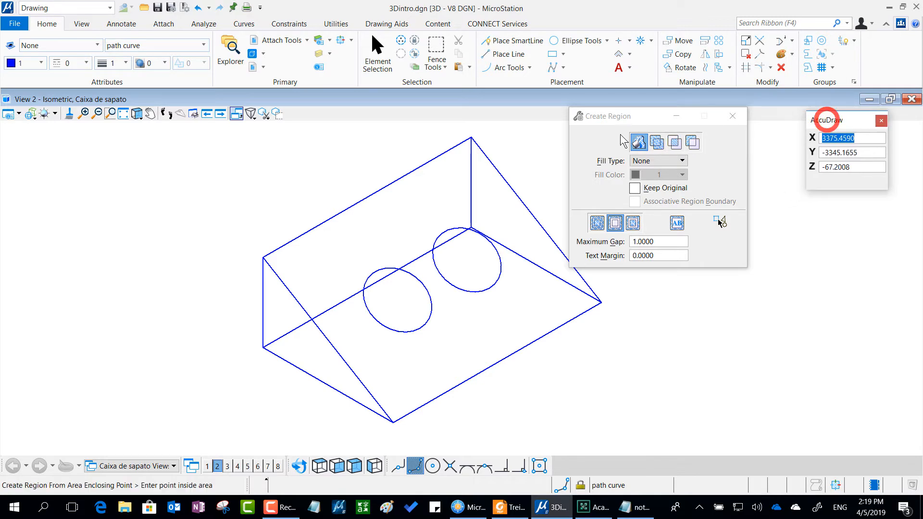
{"action": "left_click_drag", "start_coordinate": [613, 116], "coordinate": [659, 124]}
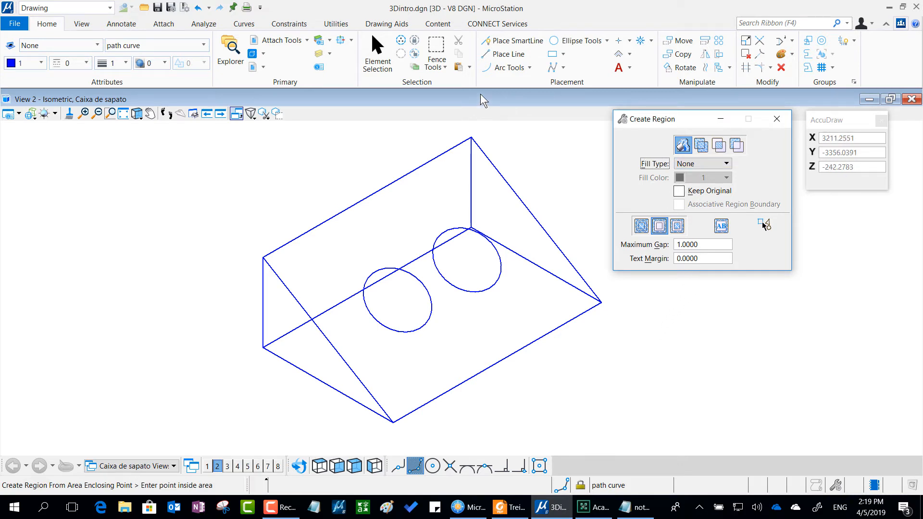
{"action": "left_click", "coordinate": [377, 46]}
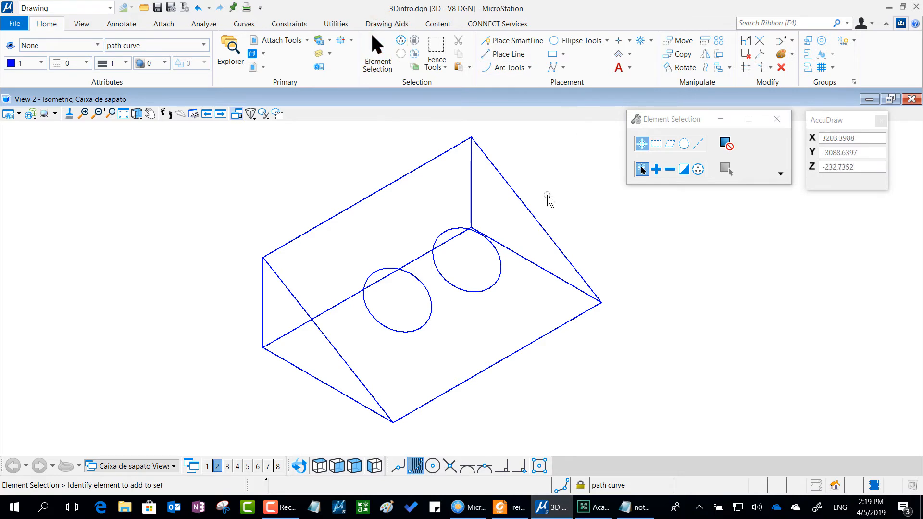
{"action": "left_click", "coordinate": [525, 205]}
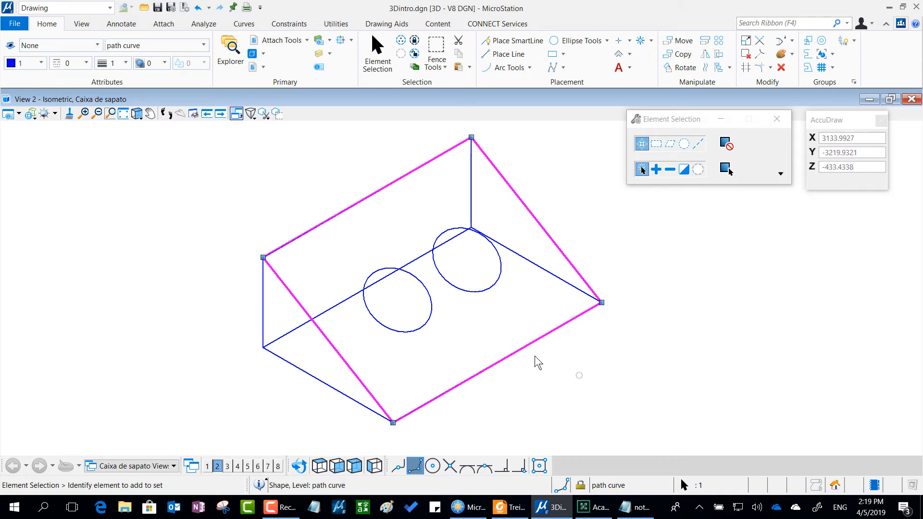
{"action": "left_click", "coordinate": [489, 287]}
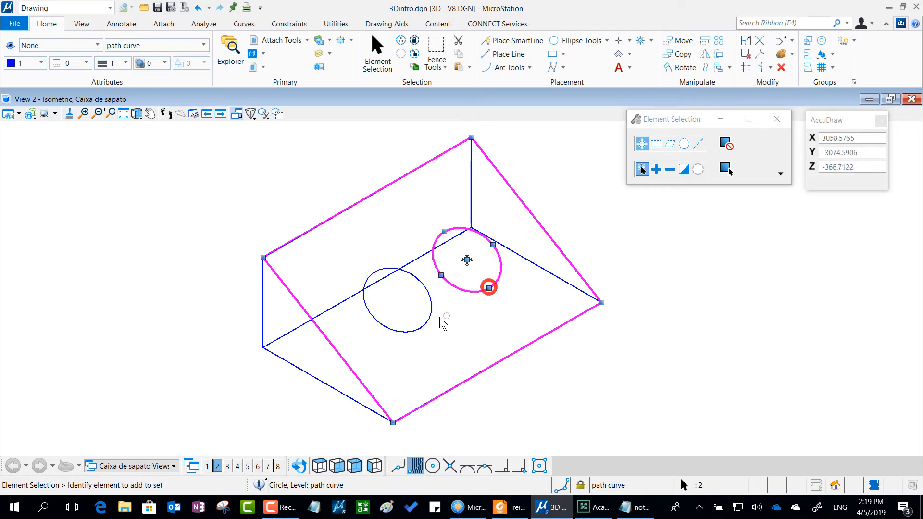
{"action": "left_click", "coordinate": [430, 317]}
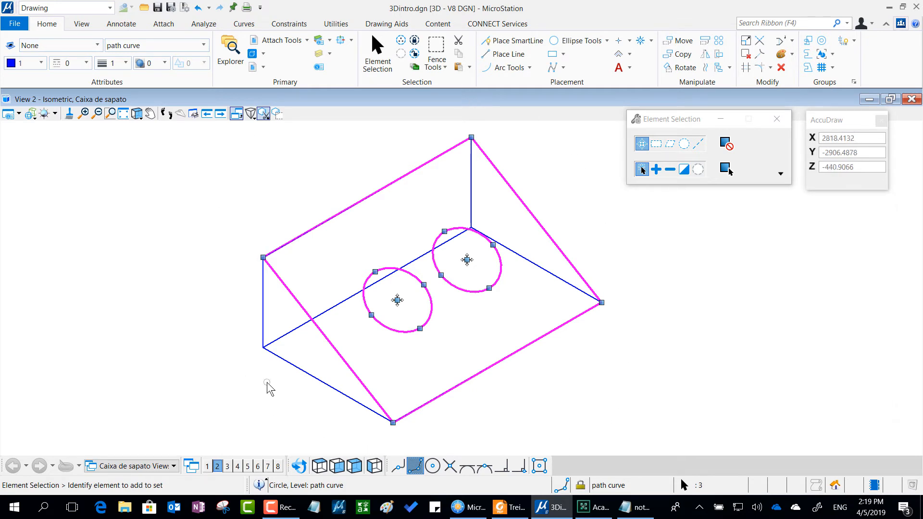
{"action": "left_click", "coordinate": [807, 42]}
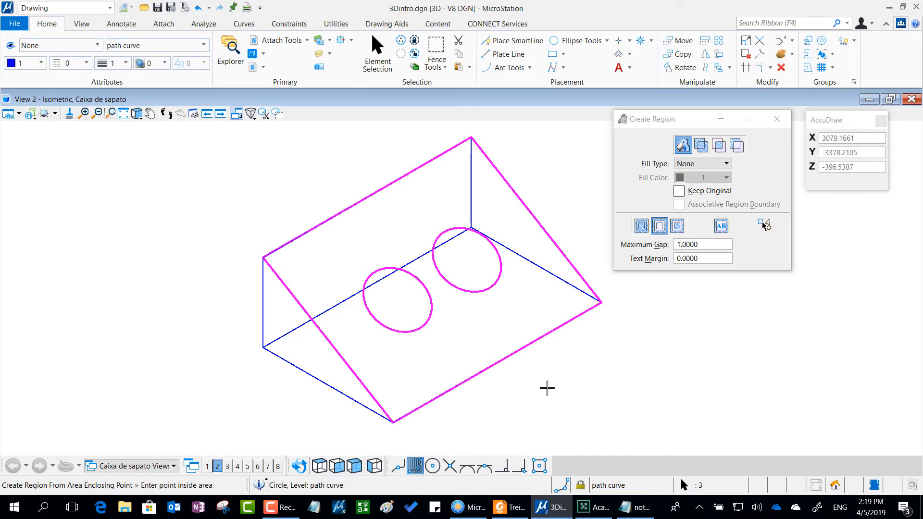
{"action": "left_click", "coordinate": [383, 218]}
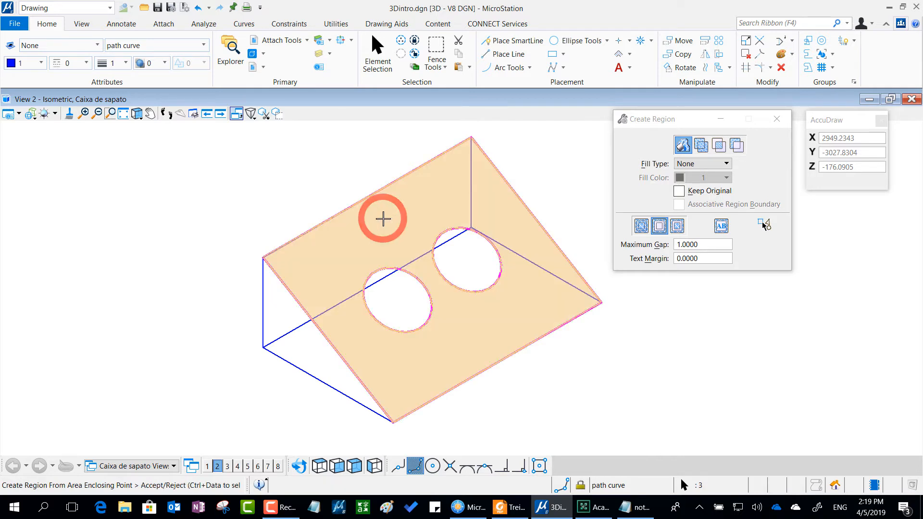
{"action": "left_click", "coordinate": [383, 219]}
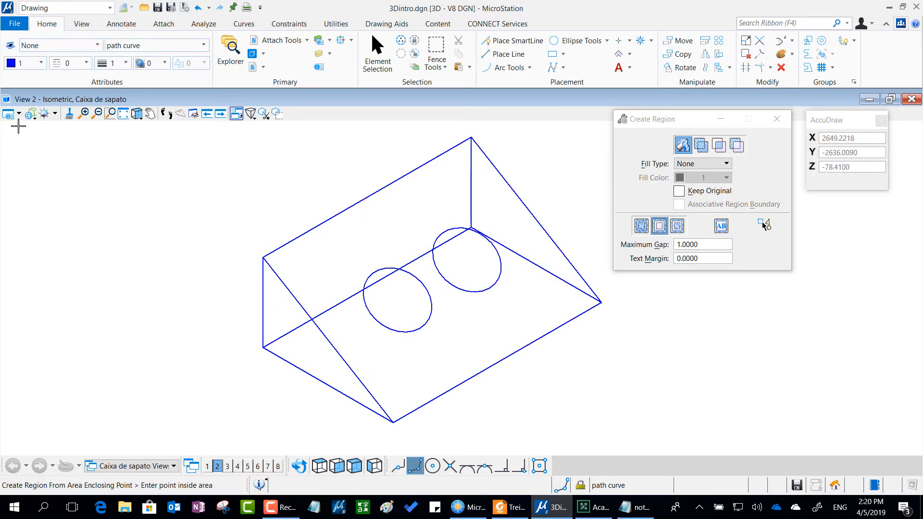
- Set the view's display style to Illustration With Shadows and rotate the wedge dynamically to inspect the two holes in its inclined face
{"action": "left_click", "coordinate": [29, 117]}
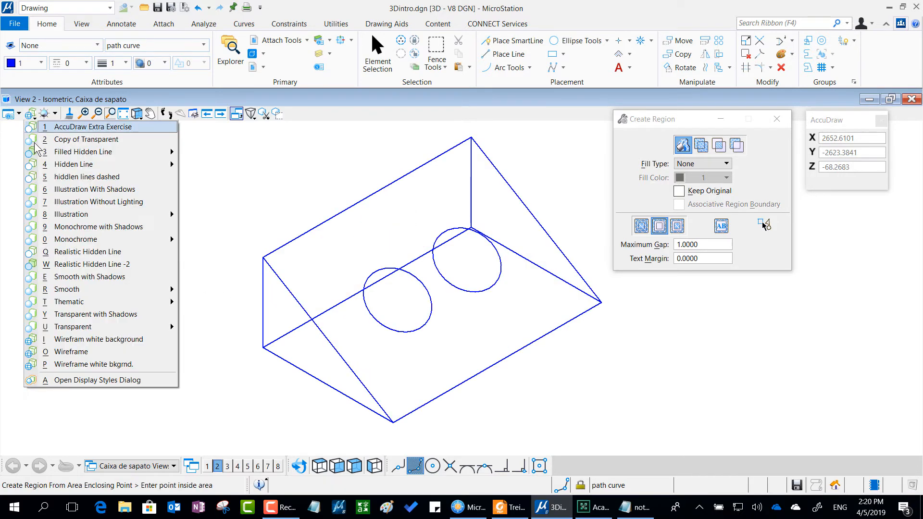
{"action": "left_click", "coordinate": [53, 190]}
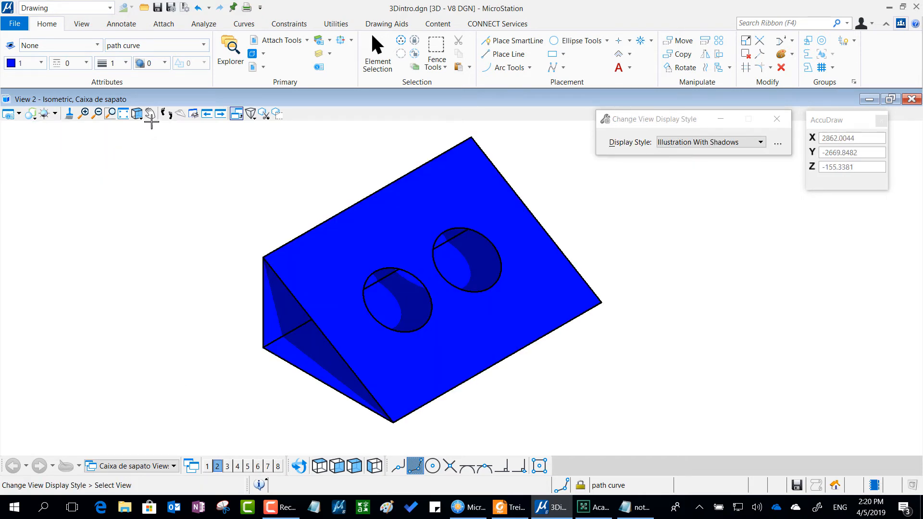
{"action": "left_click", "coordinate": [137, 117]}
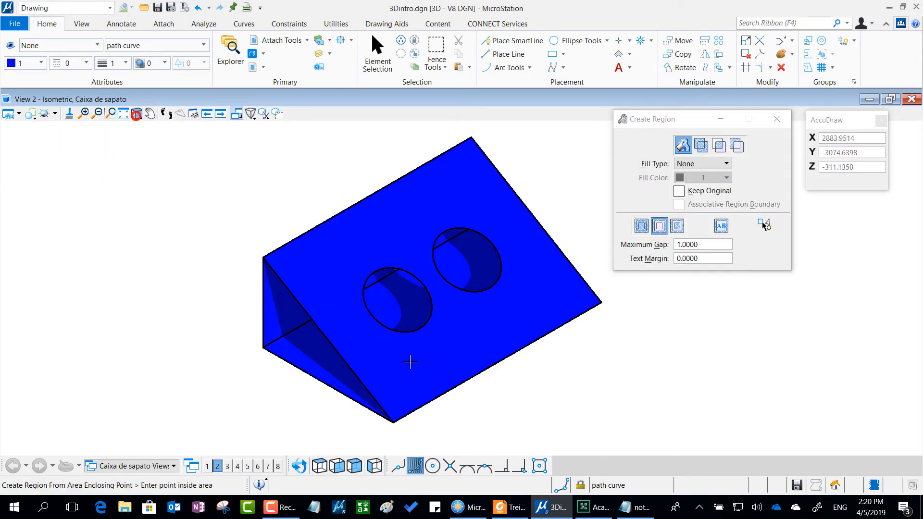
{"action": "left_click", "coordinate": [482, 305]}
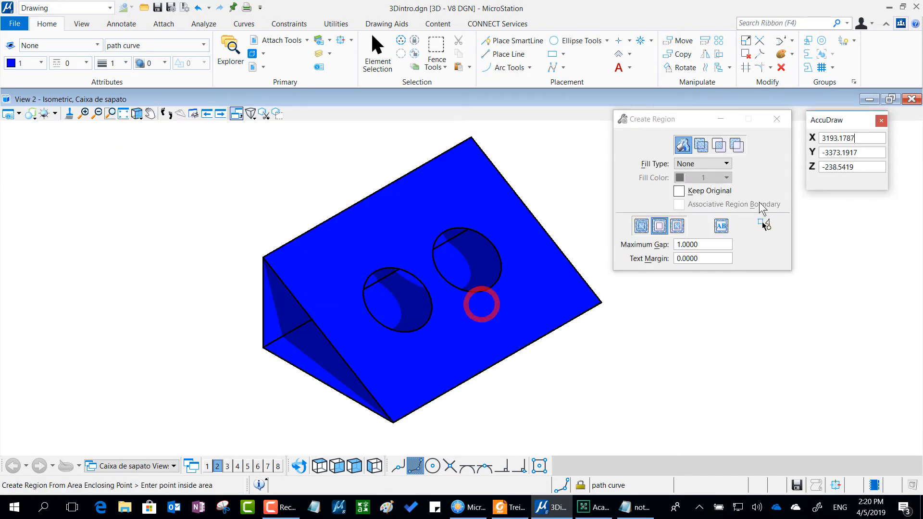
{"action": "left_click", "coordinate": [138, 116]}
{"action": "left_click", "coordinate": [147, 129]}
{"action": "left_click", "coordinate": [356, 318]}
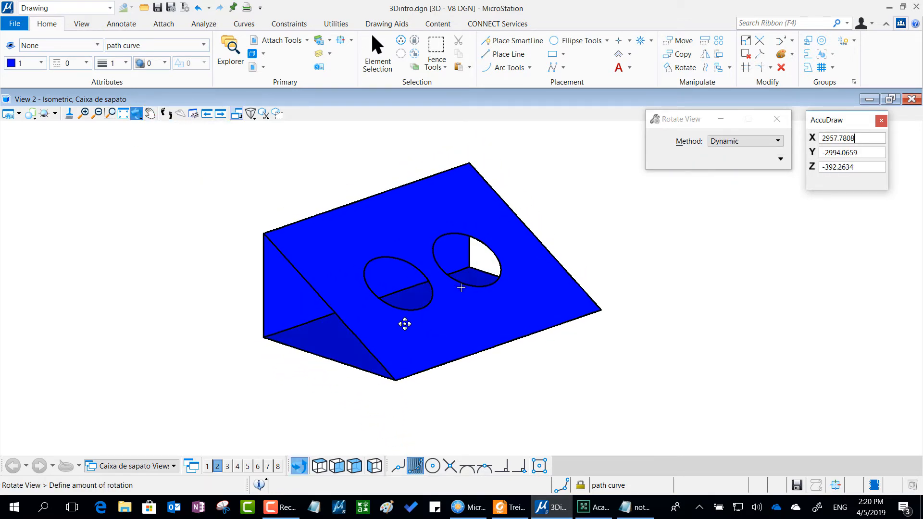
{"action": "left_click", "coordinate": [379, 330]}
- Switch to the training PDF in Foxit Reader and review the Slab, Cylinder, Sphere, Cone and Torus Solid pages with their exercises
{"action": "key", "text": "alt+Tab"}
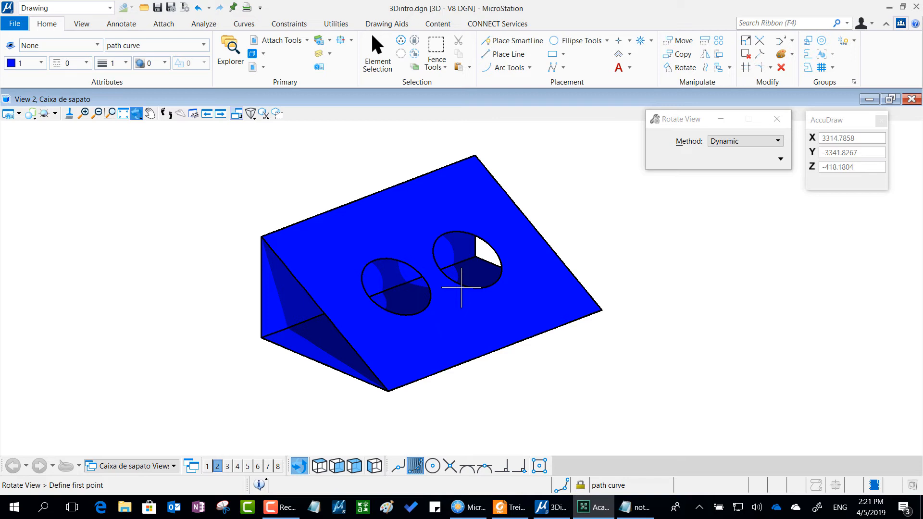
{"action": "key", "text": "alt+Tab"}
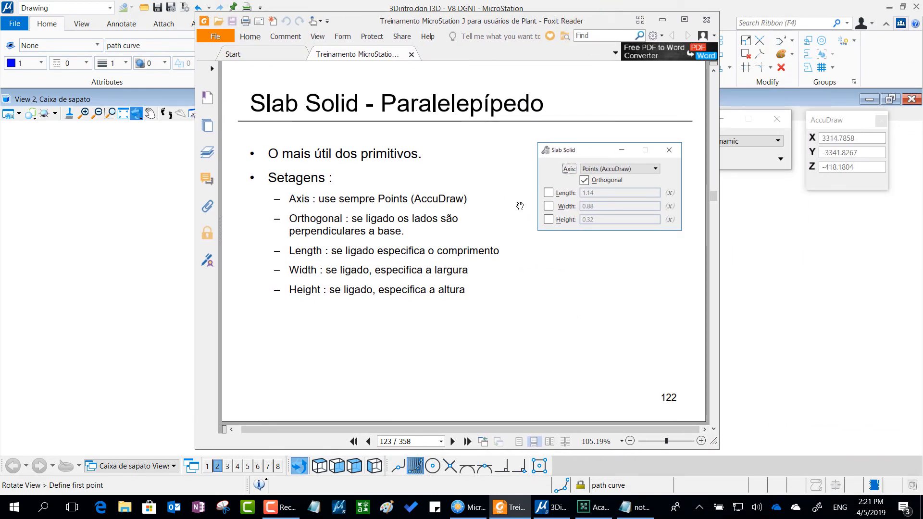
{"action": "scroll", "coordinate": [519, 205], "scroll_direction": "down", "scroll_amount": 5}
{"action": "scroll", "coordinate": [520, 206], "scroll_direction": "down", "scroll_amount": 2}
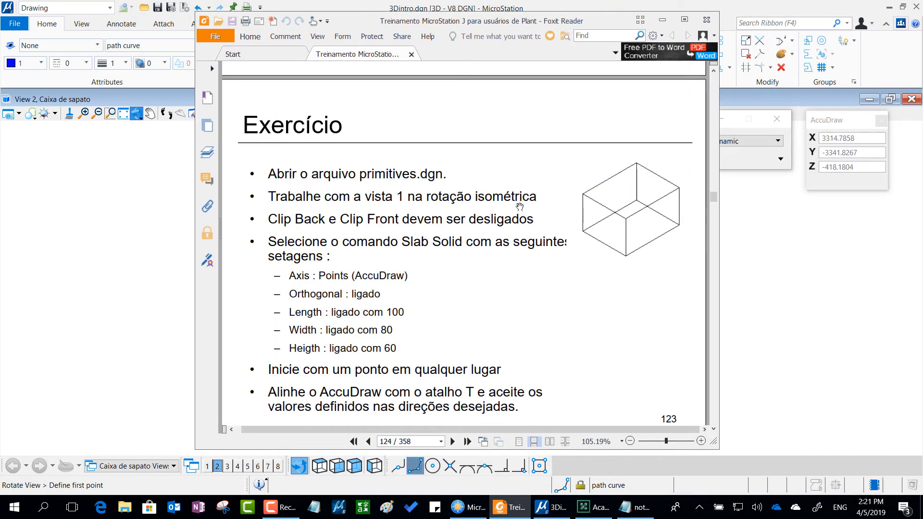
{"action": "scroll", "coordinate": [519, 204], "scroll_direction": "down", "scroll_amount": 10}
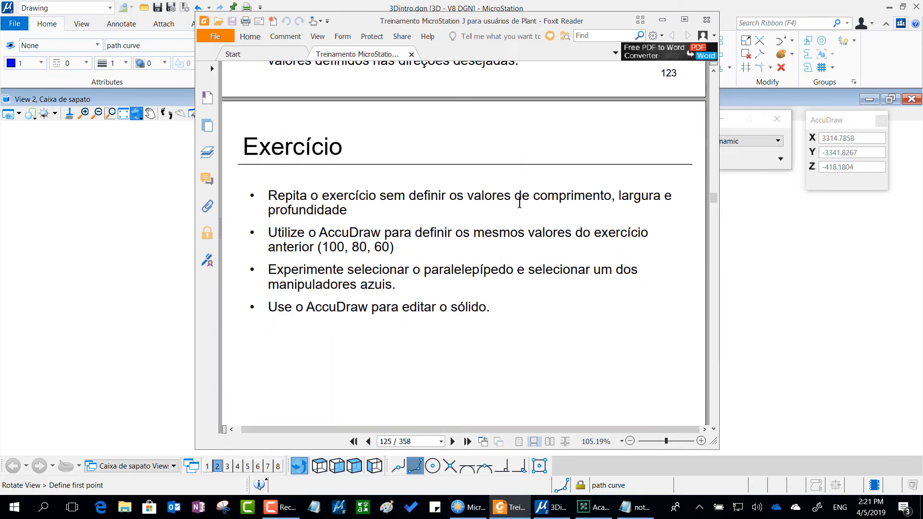
{"action": "scroll", "coordinate": [519, 206], "scroll_direction": "down", "scroll_amount": 4}
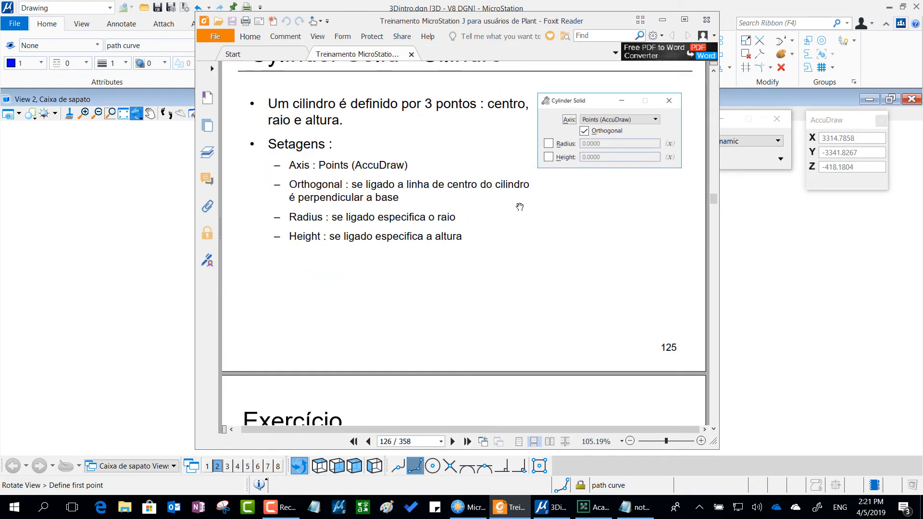
{"action": "scroll", "coordinate": [519, 205], "scroll_direction": "down", "scroll_amount": 5}
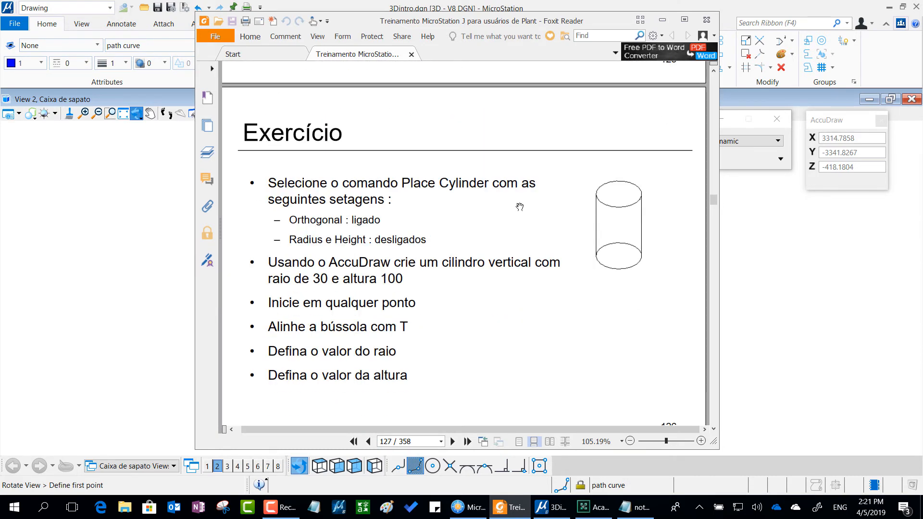
{"action": "scroll", "coordinate": [519, 207], "scroll_direction": "down", "scroll_amount": 6}
{"action": "scroll", "coordinate": [519, 205], "scroll_direction": "down", "scroll_amount": 6}
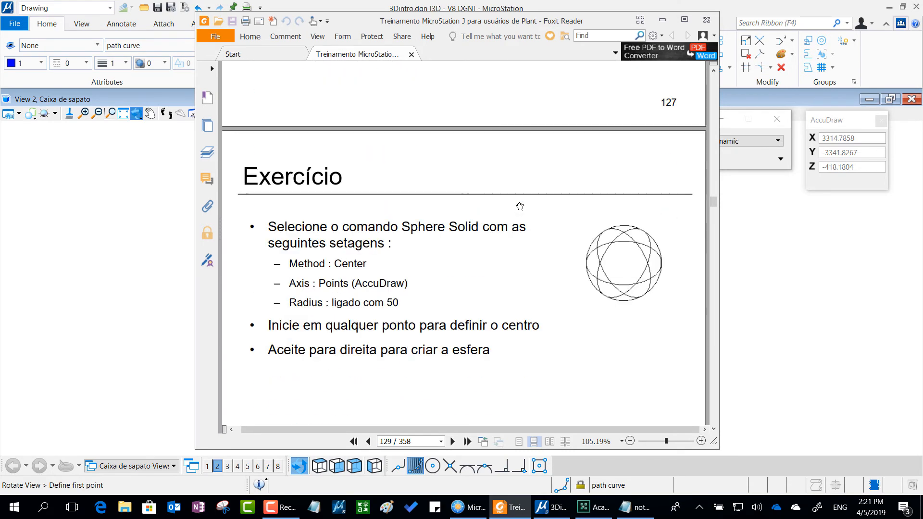
{"action": "scroll", "coordinate": [520, 207], "scroll_direction": "down", "scroll_amount": 6}
{"action": "scroll", "coordinate": [519, 207], "scroll_direction": "down", "scroll_amount": 6}
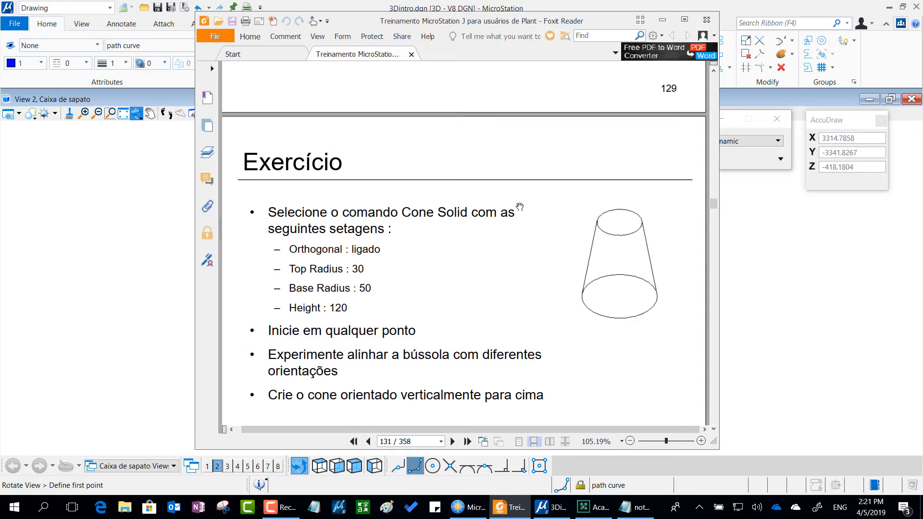
{"action": "scroll", "coordinate": [519, 207], "scroll_direction": "down", "scroll_amount": 20}
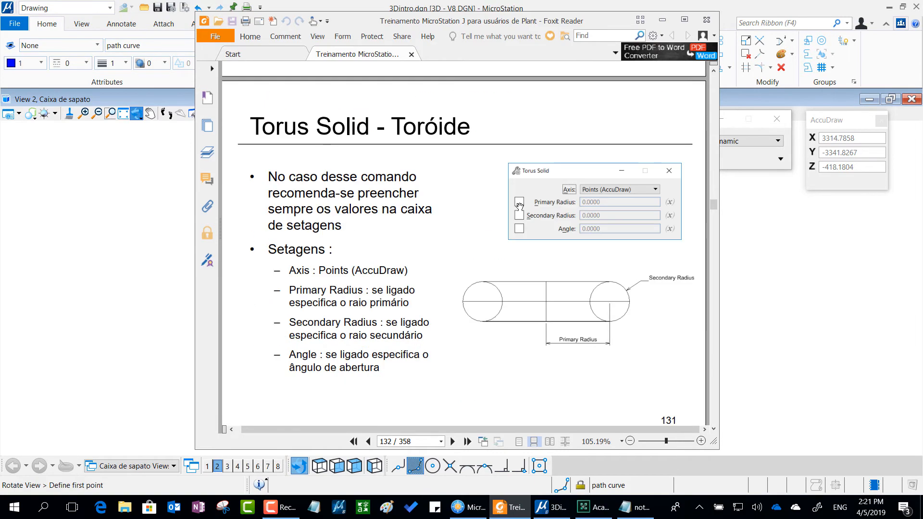
- Read the "Exercício - Porta" pages for the specifications of the door leaf, hinges and handle
{"action": "scroll", "coordinate": [519, 207], "scroll_direction": "down", "scroll_amount": 4}
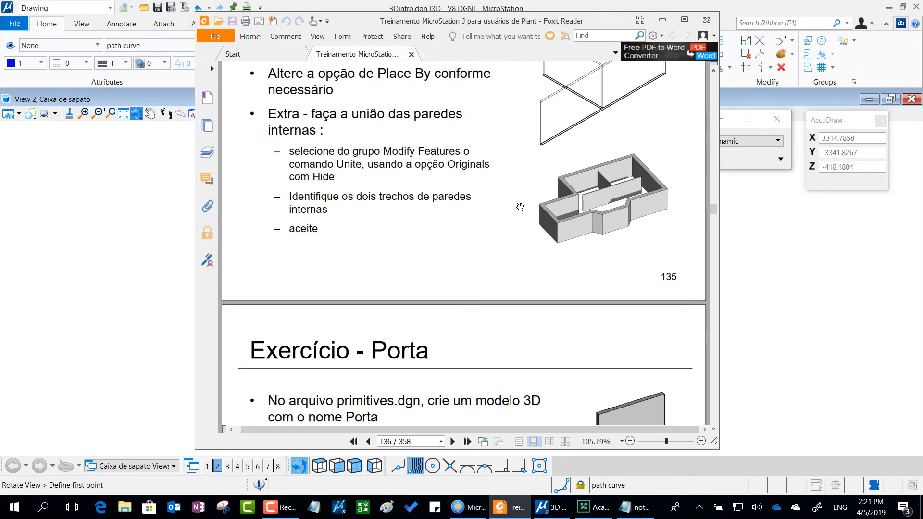
{"action": "scroll", "coordinate": [519, 207], "scroll_direction": "up", "scroll_amount": 3}
{"action": "scroll", "coordinate": [520, 207], "scroll_direction": "down", "scroll_amount": 1}
{"action": "scroll", "coordinate": [519, 207], "scroll_direction": "down", "scroll_amount": 4}
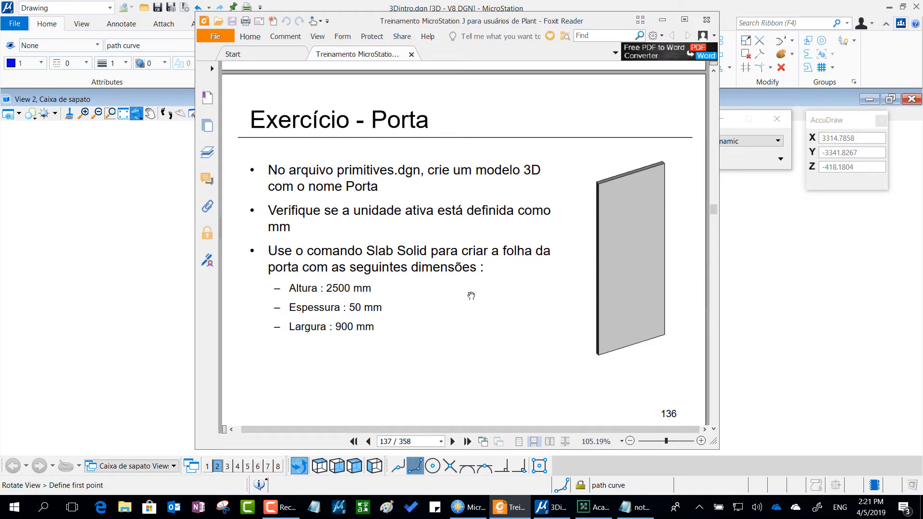
{"action": "scroll", "coordinate": [477, 243], "scroll_direction": "down", "scroll_amount": 5}
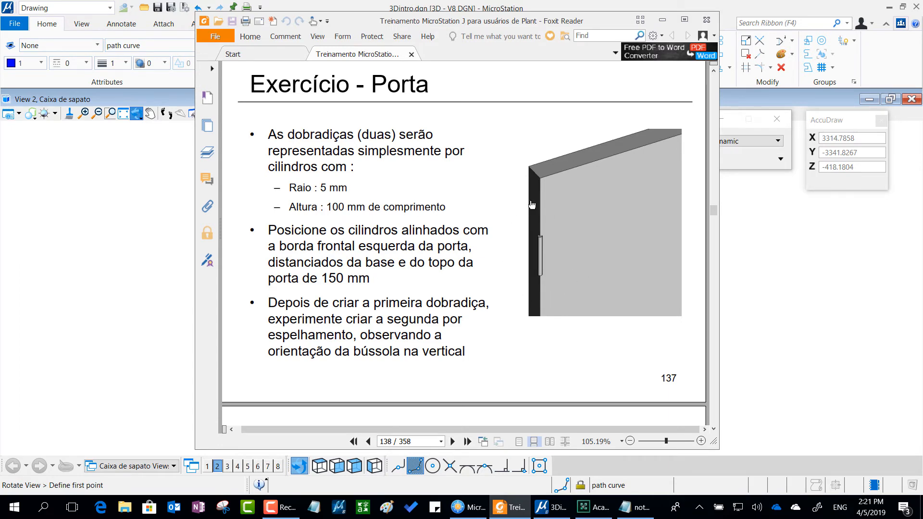
{"action": "scroll", "coordinate": [480, 246], "scroll_direction": "down", "scroll_amount": 5}
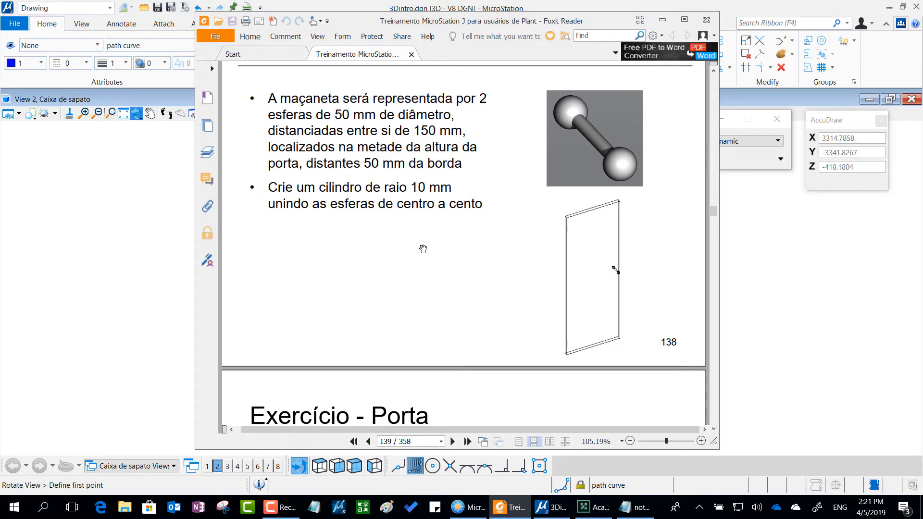
- Review the Exercício - Porta slide for the door's modelling instructions and slab dimensions, and return to MicroStation
{"action": "scroll", "coordinate": [423, 249], "scroll_direction": "up", "scroll_amount": 5}
{"action": "scroll", "coordinate": [423, 248], "scroll_direction": "up", "scroll_amount": 9}
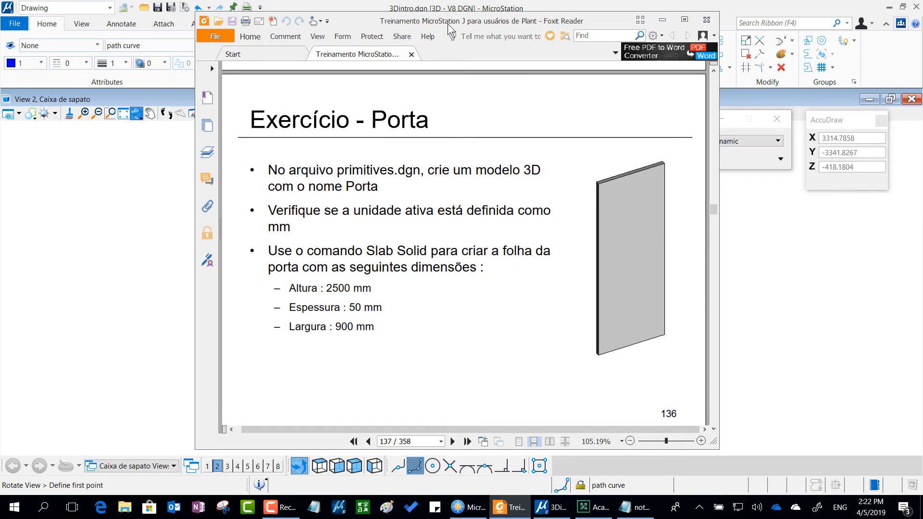
{"action": "left_click", "coordinate": [473, 8]}
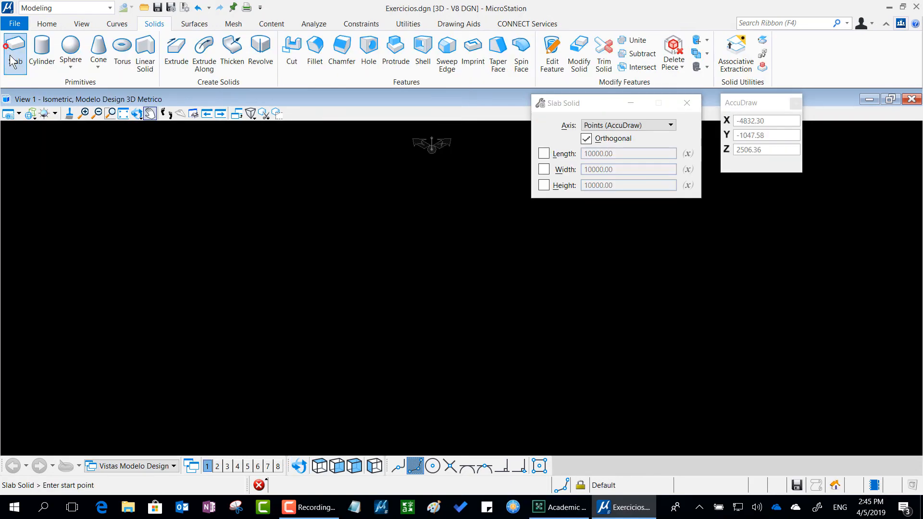
- Constrain the length, width and height of the new slab solid to fixed values
{"action": "left_click", "coordinate": [544, 169]}
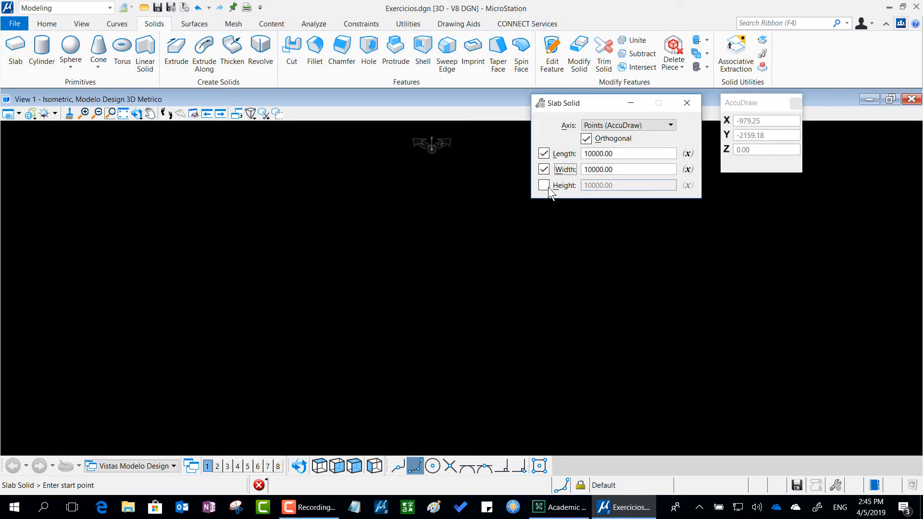
{"action": "left_click", "coordinate": [543, 186]}
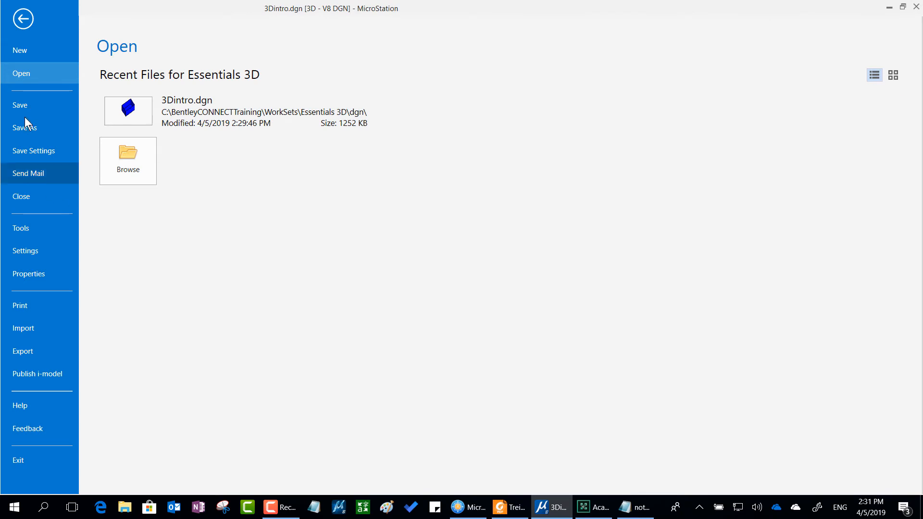
- Start a new design file and look for a seed file in the BentleyCONNECTTraining folder on the C drive
{"action": "left_click", "coordinate": [20, 50]}
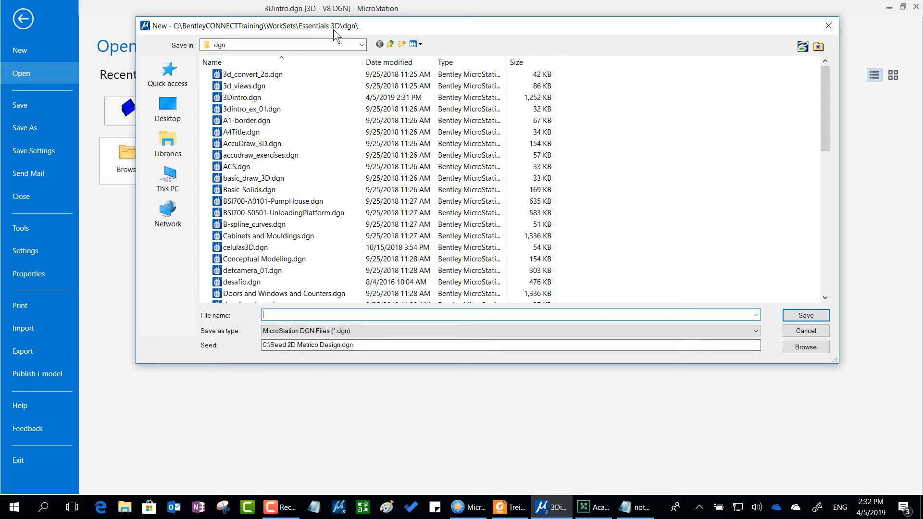
{"action": "left_click_drag", "start_coordinate": [375, 345], "coordinate": [209, 338]}
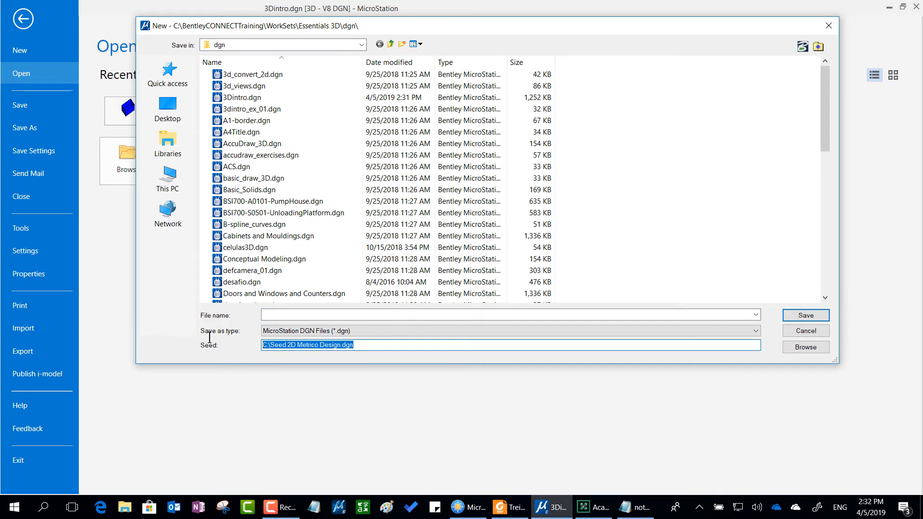
{"action": "left_click", "coordinate": [814, 350]}
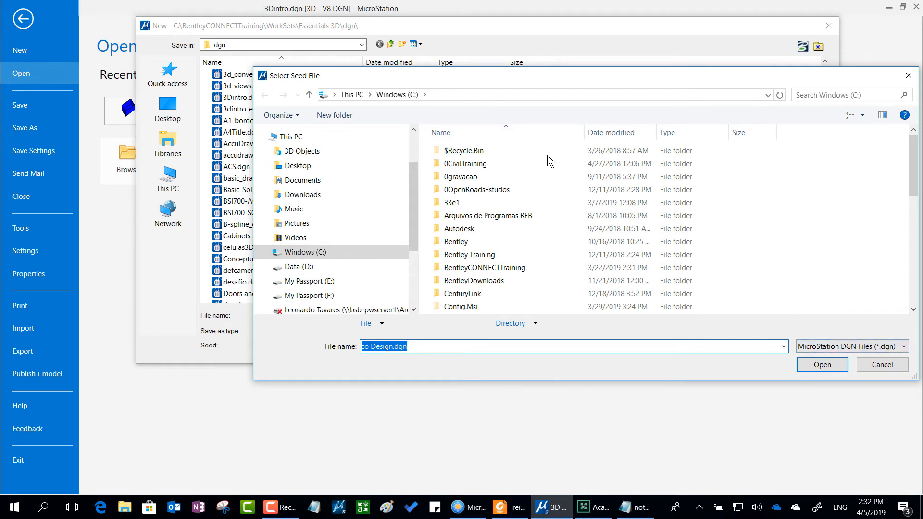
{"action": "double_click", "coordinate": [518, 268]}
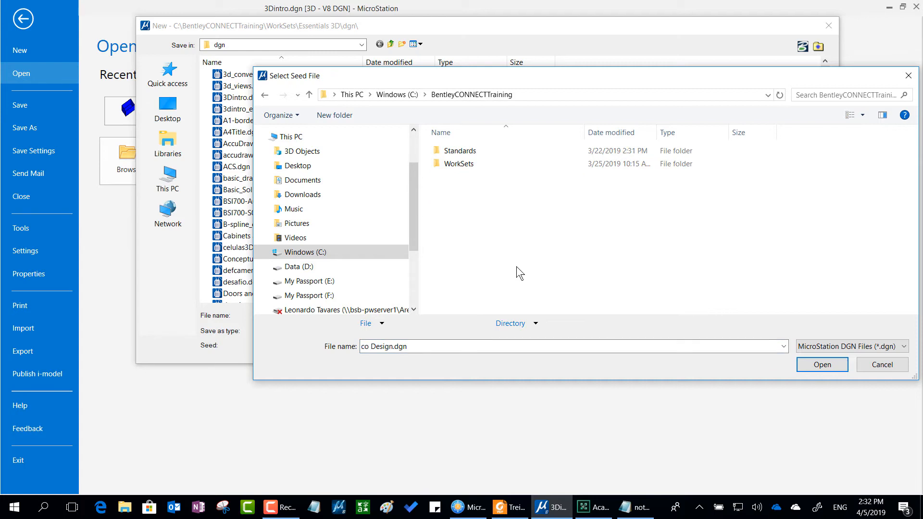
{"action": "double_click", "coordinate": [483, 148]}
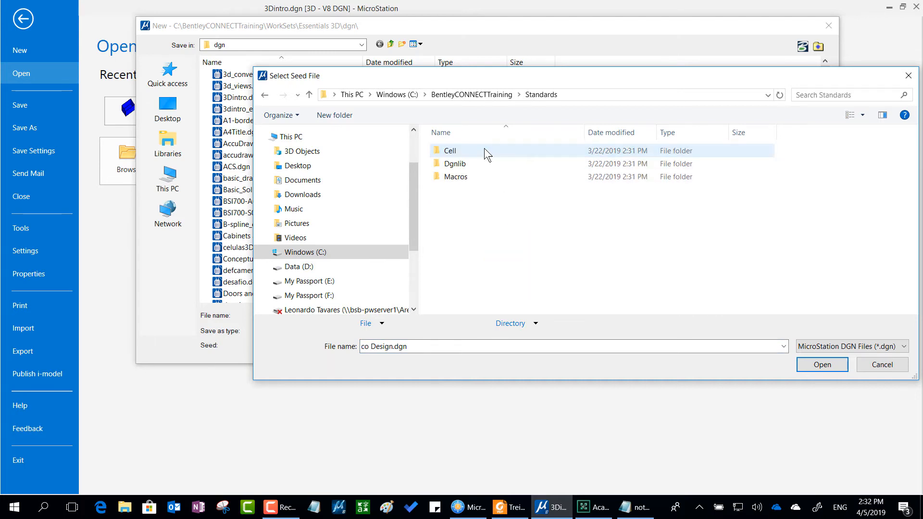
{"action": "left_click", "coordinate": [480, 95]}
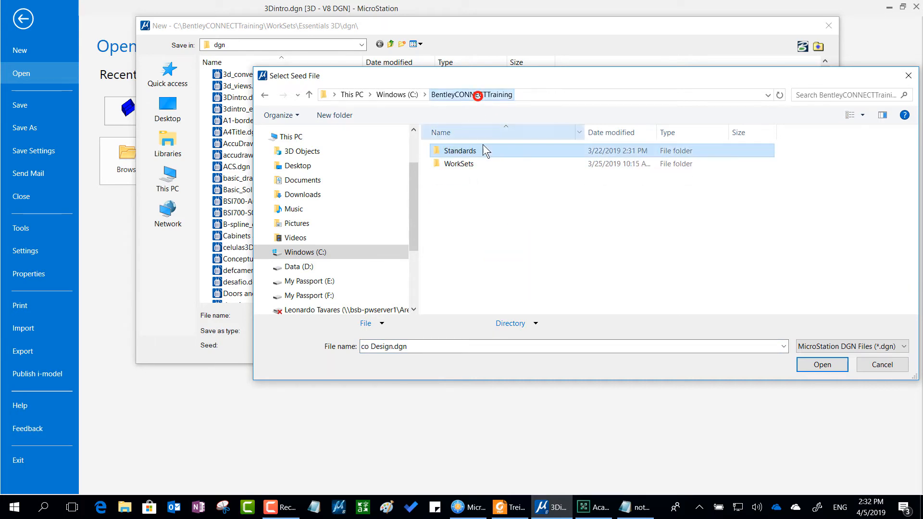
- Use Seed 3D Metrico Design.dgn from WorkSets\Essentials 2D\Standards\Seed as the new file's seed
{"action": "left_click", "coordinate": [488, 169]}
{"action": "double_click", "coordinate": [487, 166]}
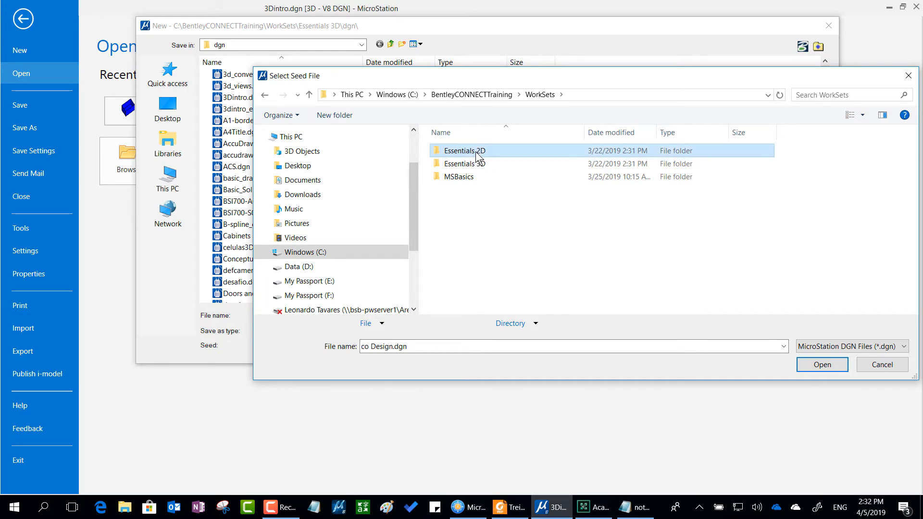
{"action": "double_click", "coordinate": [476, 152]}
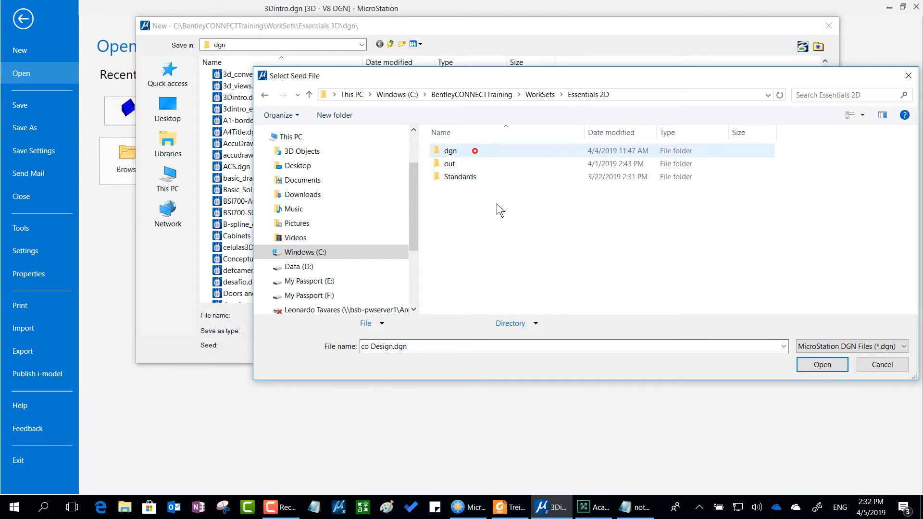
{"action": "double_click", "coordinate": [464, 182]}
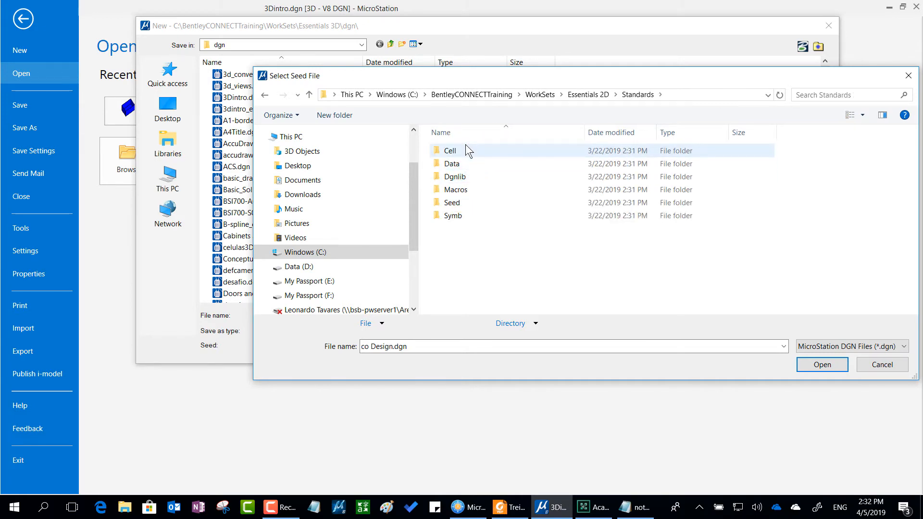
{"action": "double_click", "coordinate": [477, 203]}
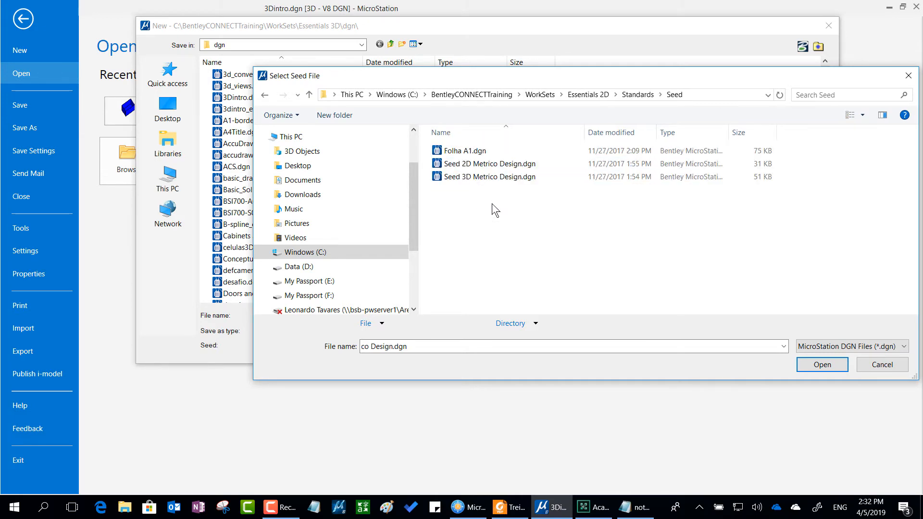
{"action": "left_click", "coordinate": [701, 95]}
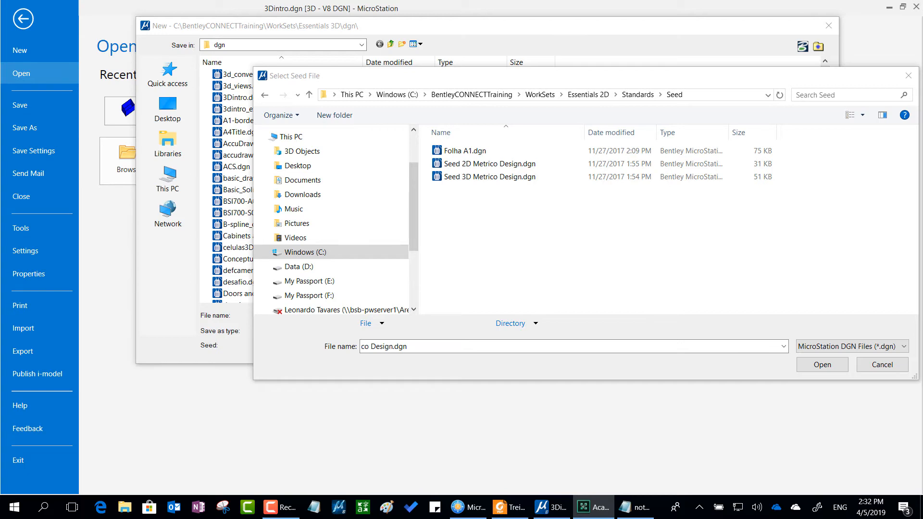
{"action": "left_click", "coordinate": [501, 177]}
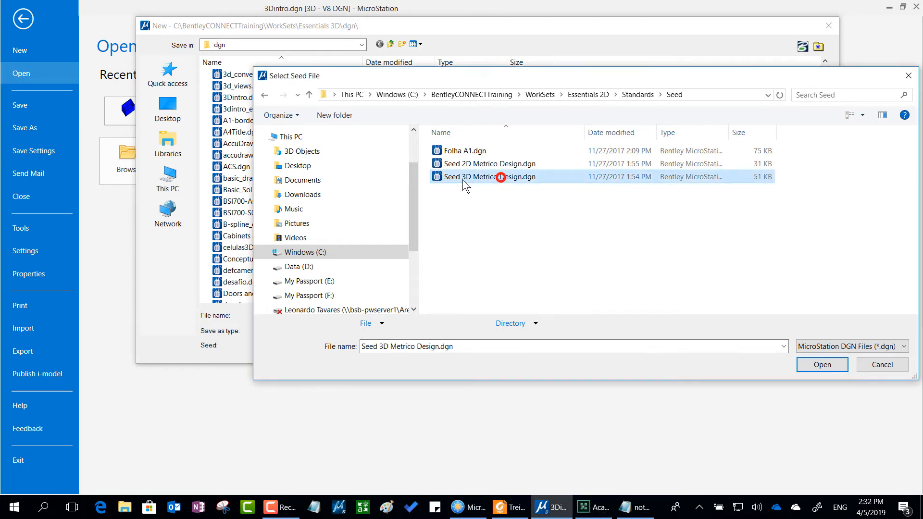
{"action": "double_click", "coordinate": [523, 182]}
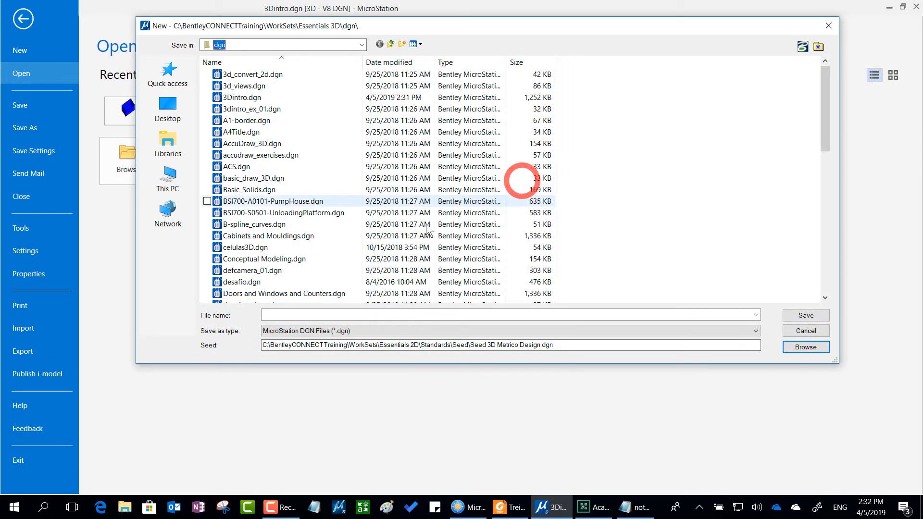
- Name the new design file Exercicios and create it in the Essentials 3D dgn folder
{"action": "left_click", "coordinate": [332, 314]}
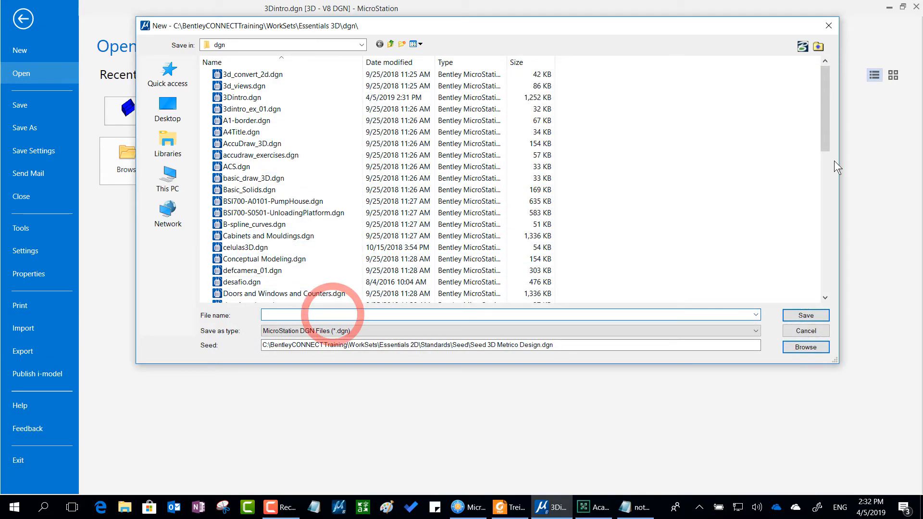
{"action": "type", "text": "Exercicios"}
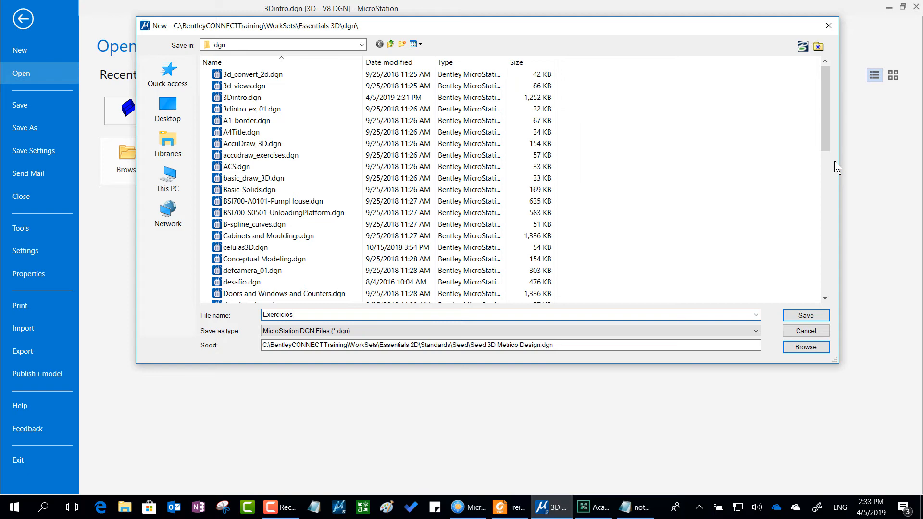
{"action": "key", "text": "Return"}
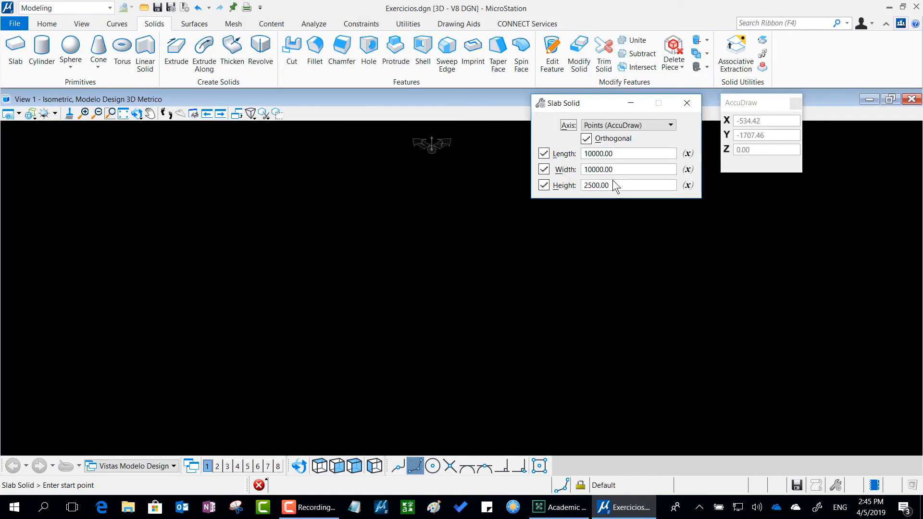
- Set the slab solid's width to 900 and its length to 50
{"action": "double_click", "coordinate": [625, 168]}
{"action": "type", "text": "900"}
{"action": "key", "text": "Tab"}
{"action": "double_click", "coordinate": [630, 155]}
{"action": "type", "text": "50"}
{"action": "key", "text": "Tab"}
- Place the slab's start point in the isometric view, align AccuDraw to the top plane, and define the length along the Y axis
{"action": "left_click", "coordinate": [341, 338]}
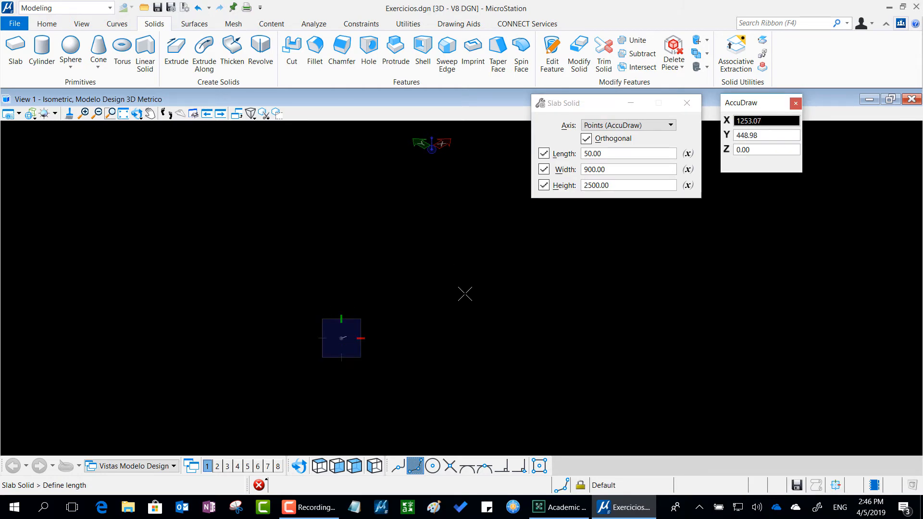
{"action": "key", "text": "t"}
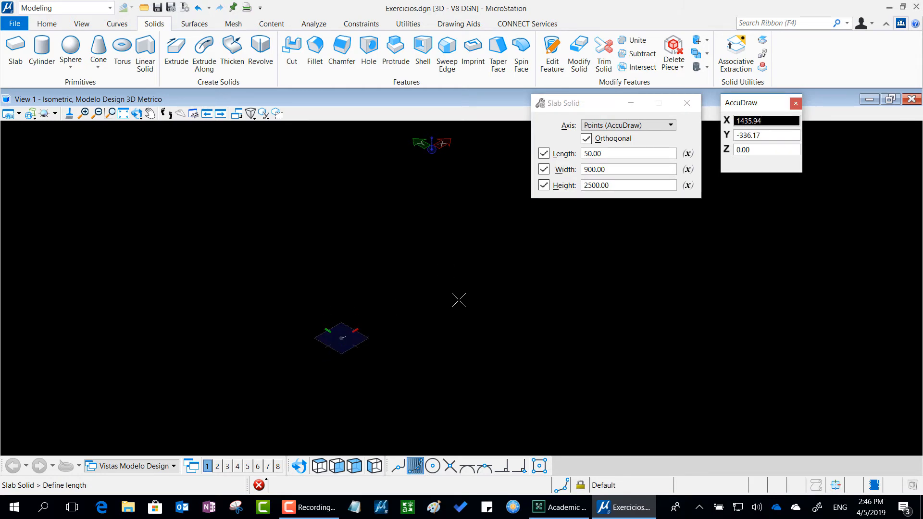
{"action": "scroll", "coordinate": [327, 348], "scroll_direction": "up", "scroll_amount": 1}
{"action": "scroll", "coordinate": [340, 332], "scroll_direction": "up", "scroll_amount": 1}
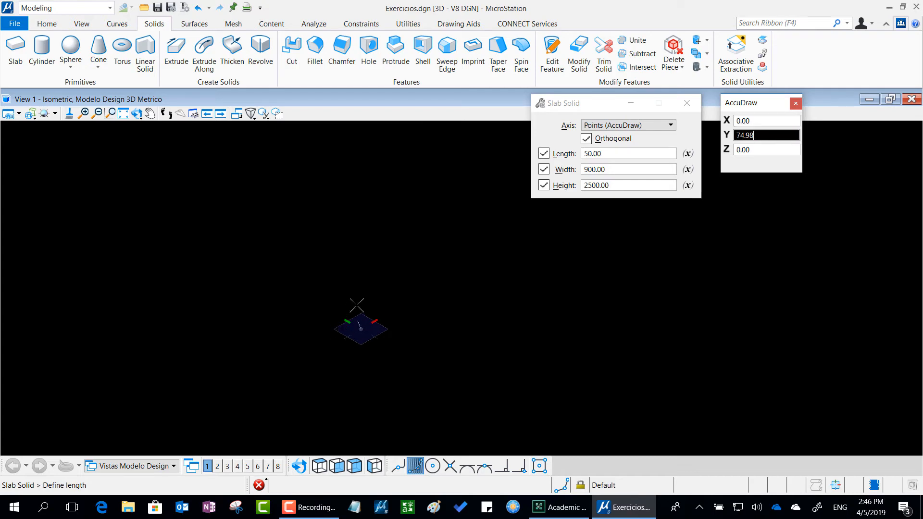
{"action": "scroll", "coordinate": [357, 310], "scroll_direction": "up", "scroll_amount": 2}
{"action": "scroll", "coordinate": [367, 332], "scroll_direction": "up", "scroll_amount": 1}
{"action": "scroll", "coordinate": [362, 372], "scroll_direction": "up", "scroll_amount": 1}
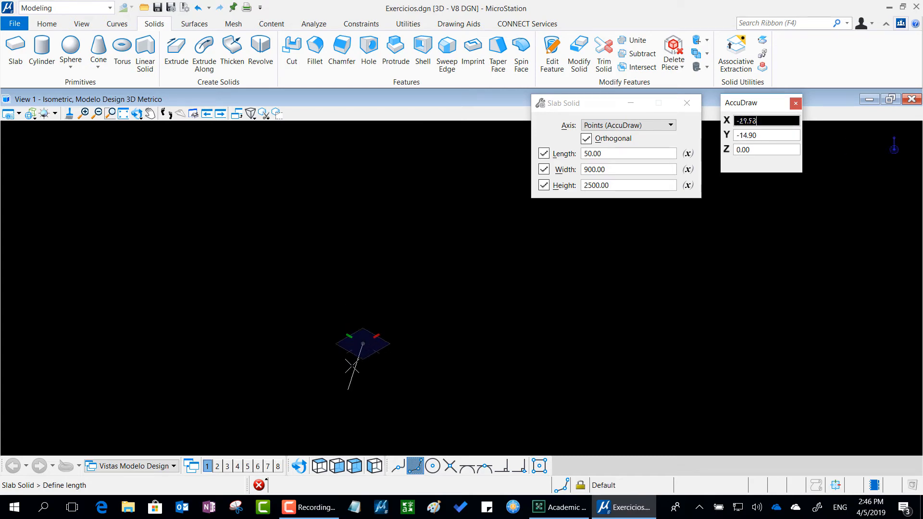
{"action": "scroll", "coordinate": [351, 367], "scroll_direction": "up", "scroll_amount": 1}
{"action": "scroll", "coordinate": [372, 338], "scroll_direction": "up", "scroll_amount": 1}
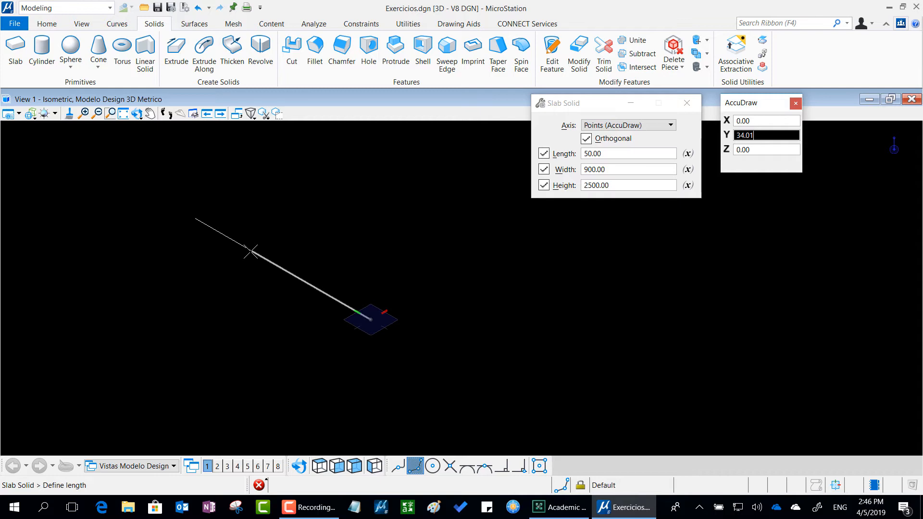
{"action": "left_click", "coordinate": [251, 250]}
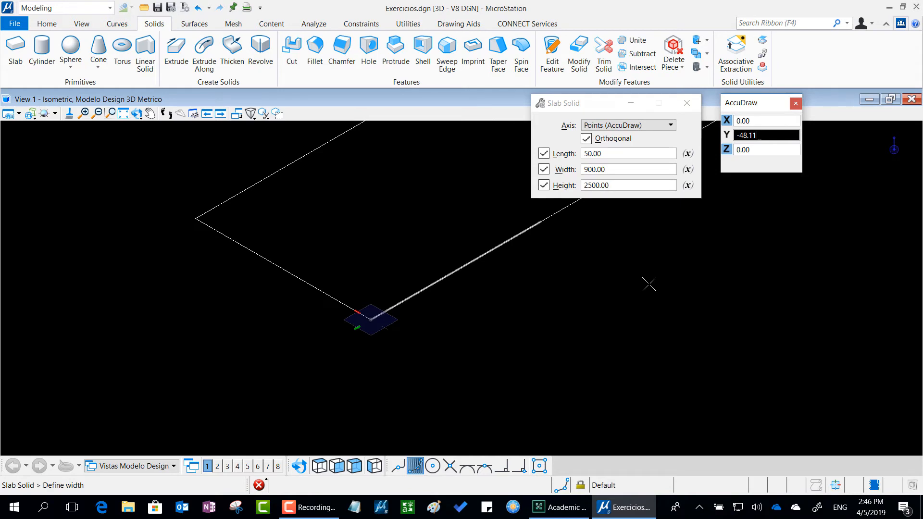
- Define the slab's width along the X axis and its height upward to complete the door leaf
{"action": "scroll", "coordinate": [649, 285], "scroll_direction": "down", "scroll_amount": 3}
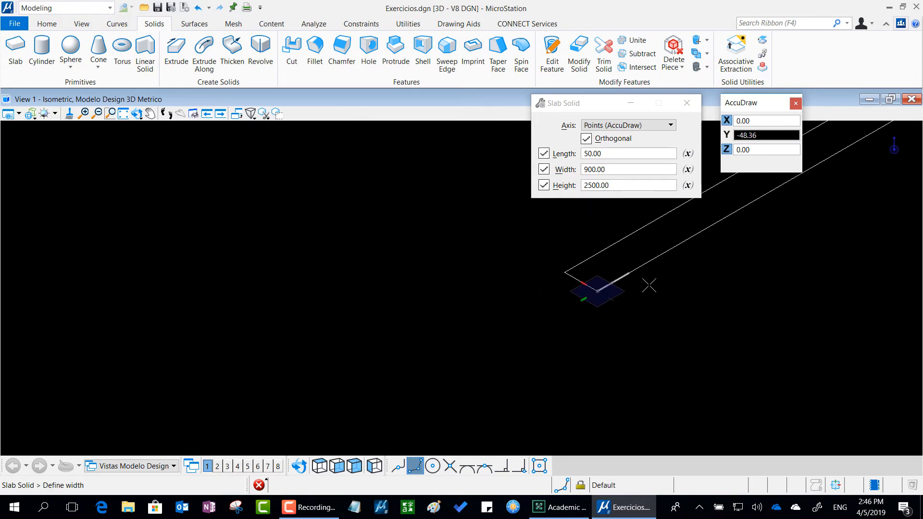
{"action": "middle_click_drag", "start_coordinate": [722, 268], "coordinate": [698, 284]}
{"action": "middle_click_drag", "start_coordinate": [448, 394], "coordinate": [448, 392]}
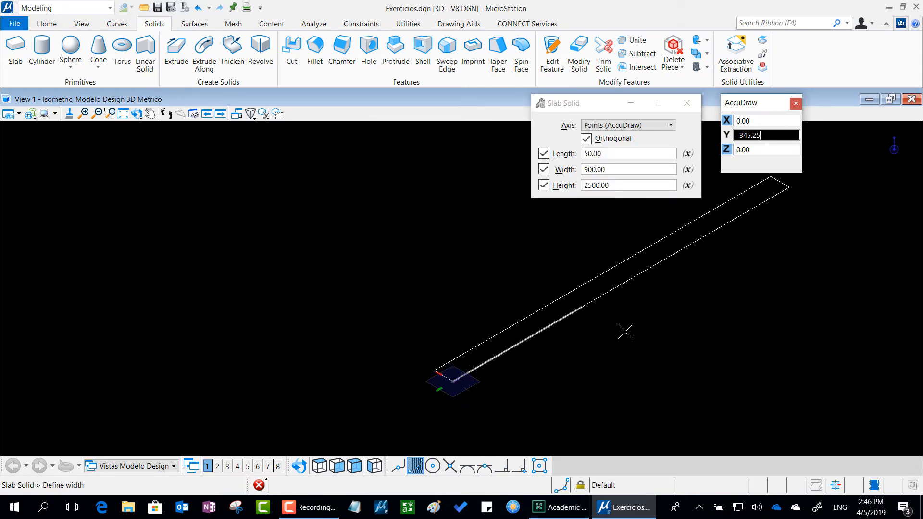
{"action": "left_click", "coordinate": [742, 326]}
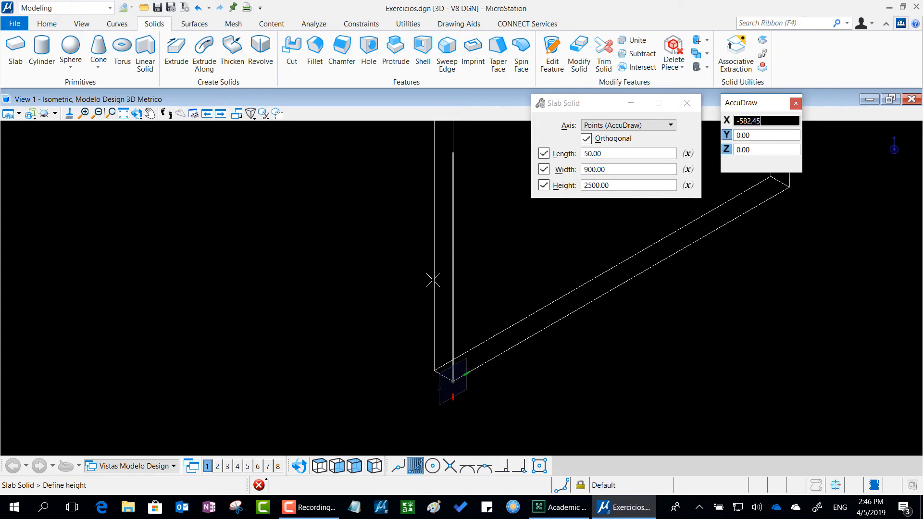
{"action": "left_click", "coordinate": [438, 235]}
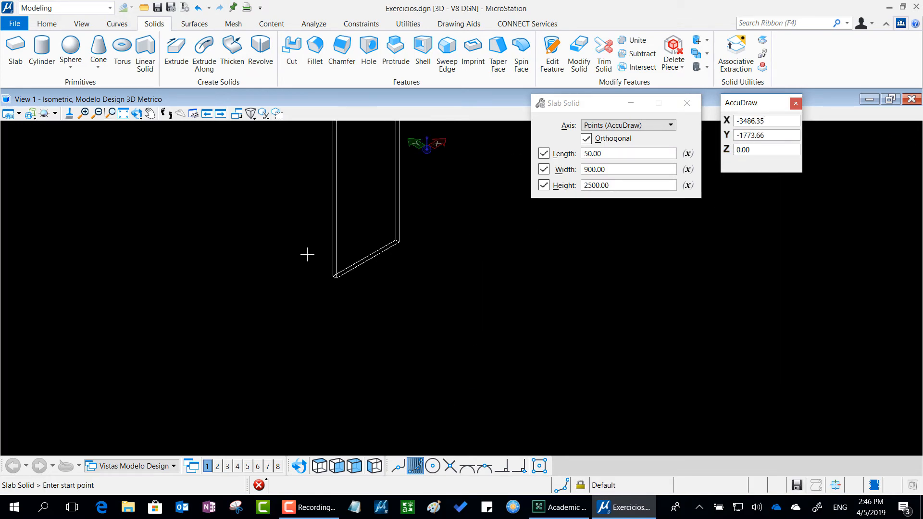
{"action": "middle_click_drag", "start_coordinate": [352, 160], "coordinate": [370, 289]}
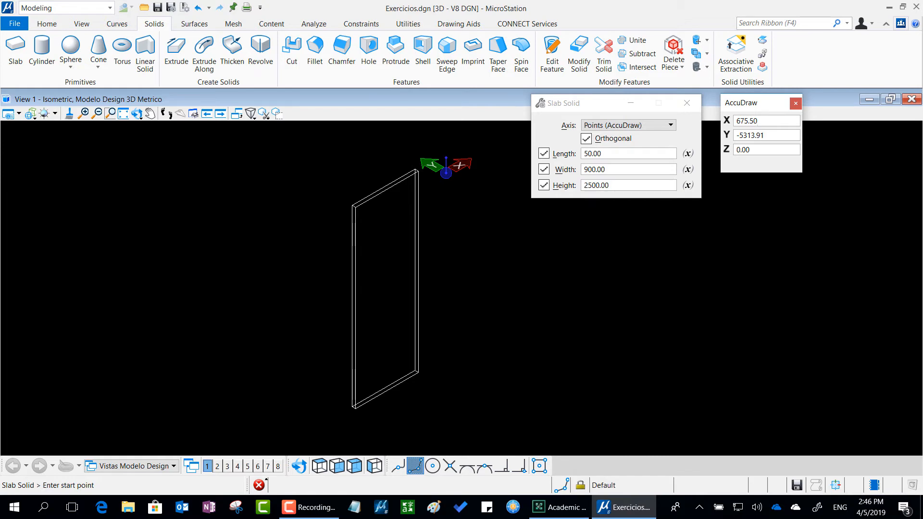
- Undo the placement of the door slab
{"action": "key", "text": "alt+Tab"}
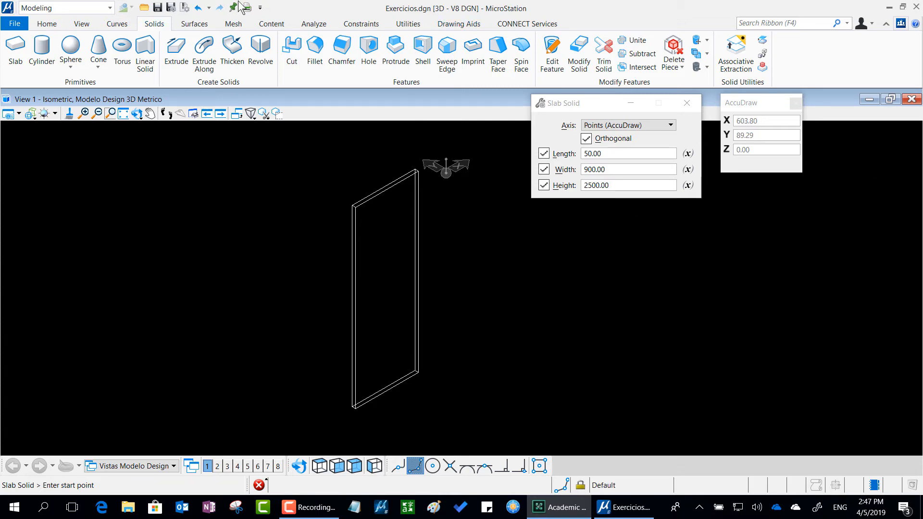
{"action": "left_click", "coordinate": [197, 7]}
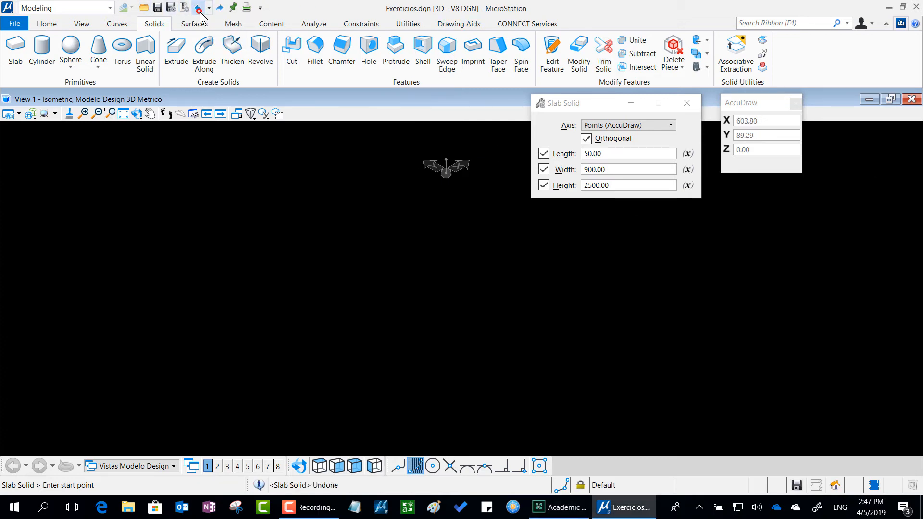
- Place the 50 x 900 x 2500 door slab in the isometric view, defining its length, width and upward height
{"action": "left_click", "coordinate": [347, 404]}
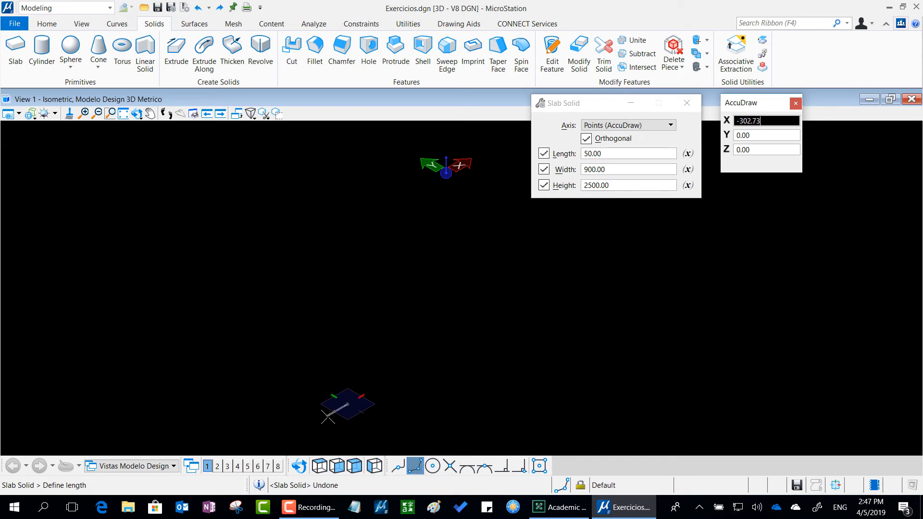
{"action": "scroll", "coordinate": [328, 412], "scroll_direction": "up", "scroll_amount": 1}
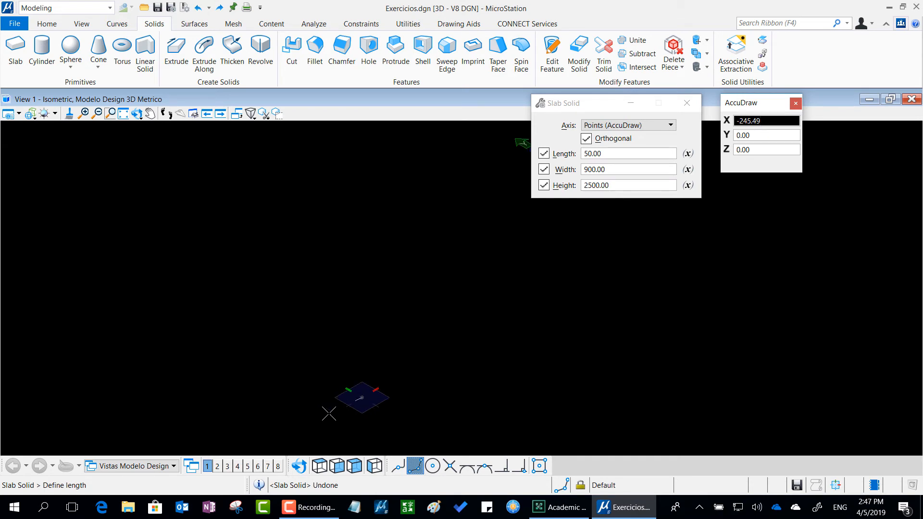
{"action": "scroll", "coordinate": [350, 414], "scroll_direction": "up", "scroll_amount": 3}
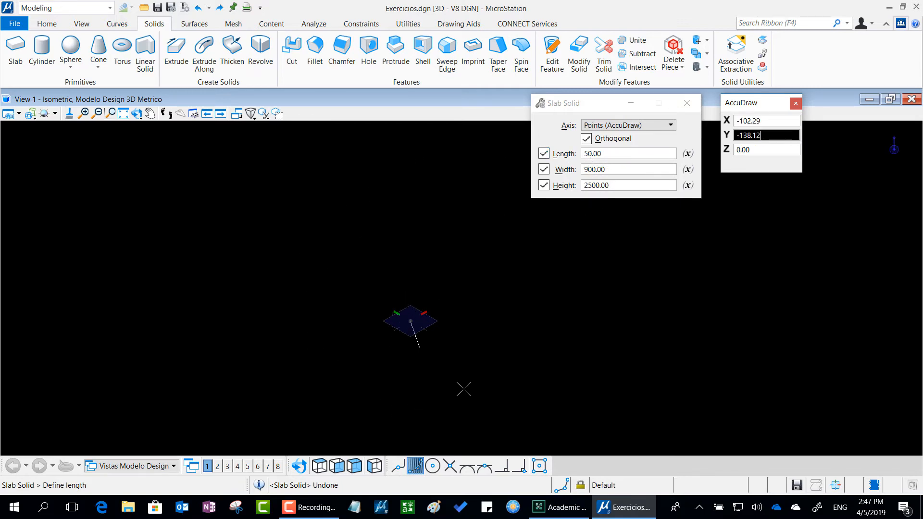
{"action": "left_click", "coordinate": [274, 237]}
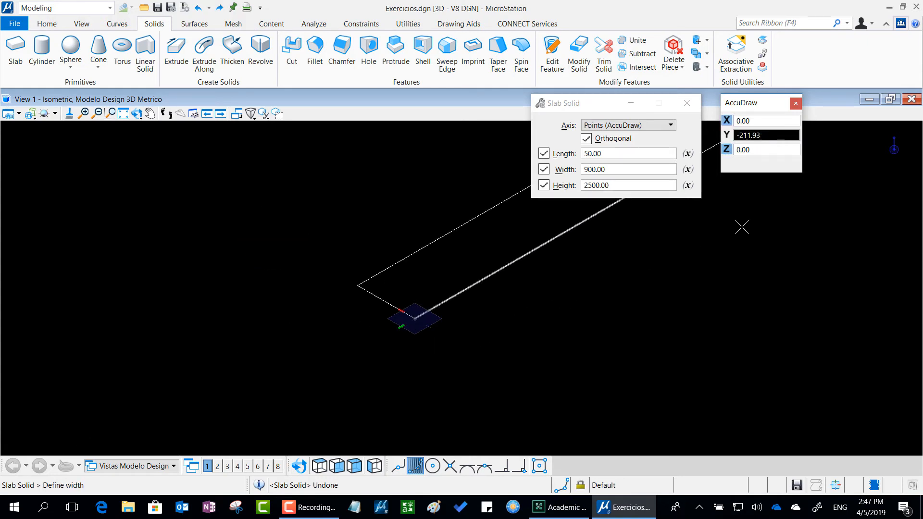
{"action": "left_click", "coordinate": [650, 246]}
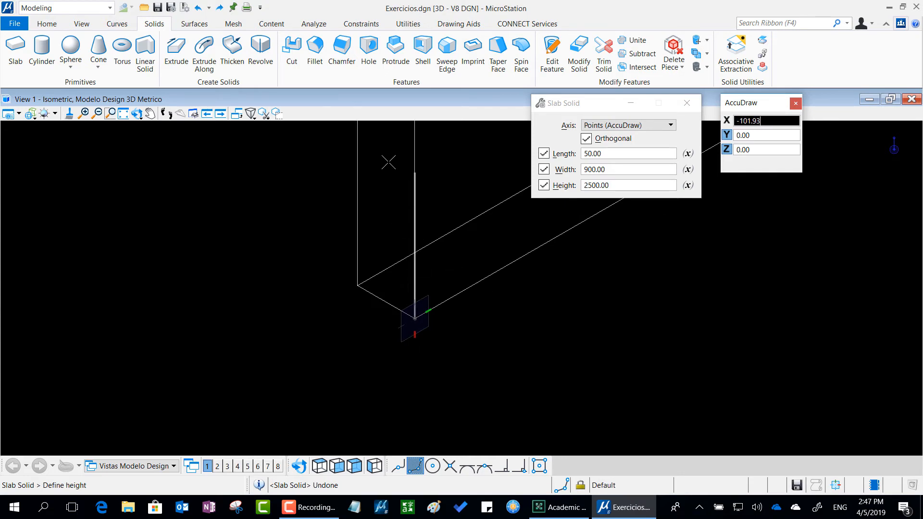
{"action": "left_click", "coordinate": [387, 149]}
{"action": "scroll", "coordinate": [388, 149], "scroll_direction": "down", "scroll_amount": 6}
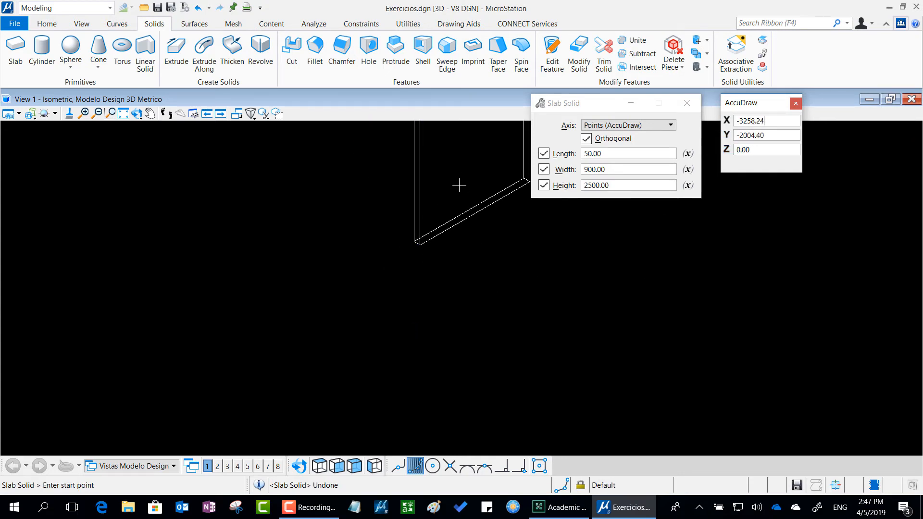
{"action": "middle_click_drag", "start_coordinate": [474, 150], "coordinate": [418, 342]}
{"action": "scroll", "coordinate": [416, 181], "scroll_direction": "down", "scroll_amount": 3}
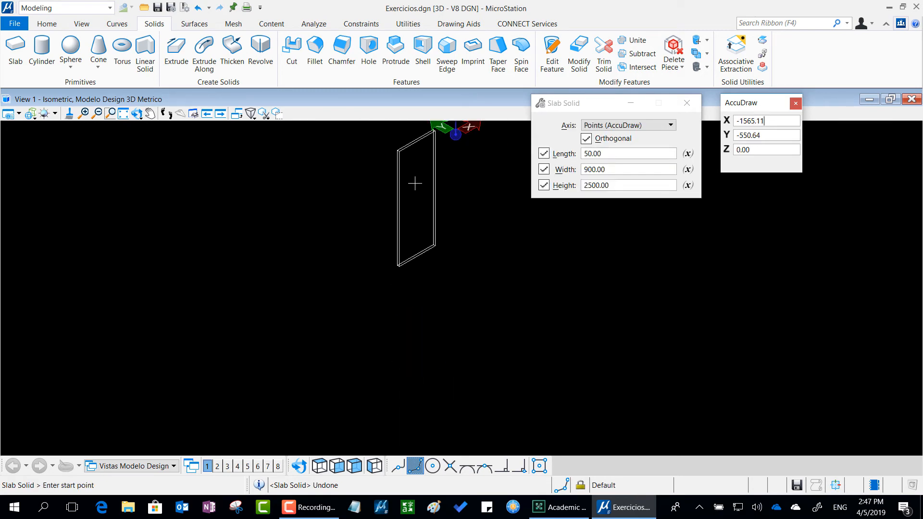
{"action": "middle_click_drag", "start_coordinate": [417, 181], "coordinate": [395, 249]}
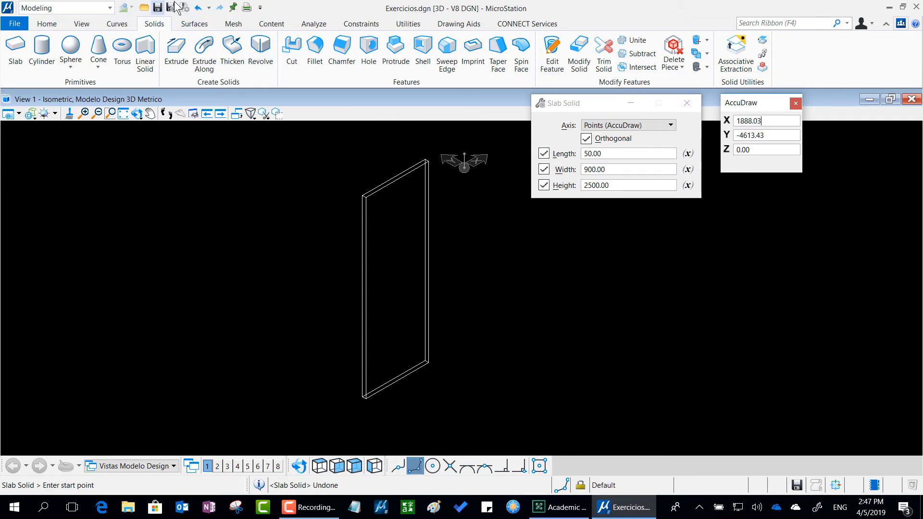
- Undo the door slab placement, move the Slab Solid settings aside, and redo the placement
{"action": "left_click", "coordinate": [198, 8]}
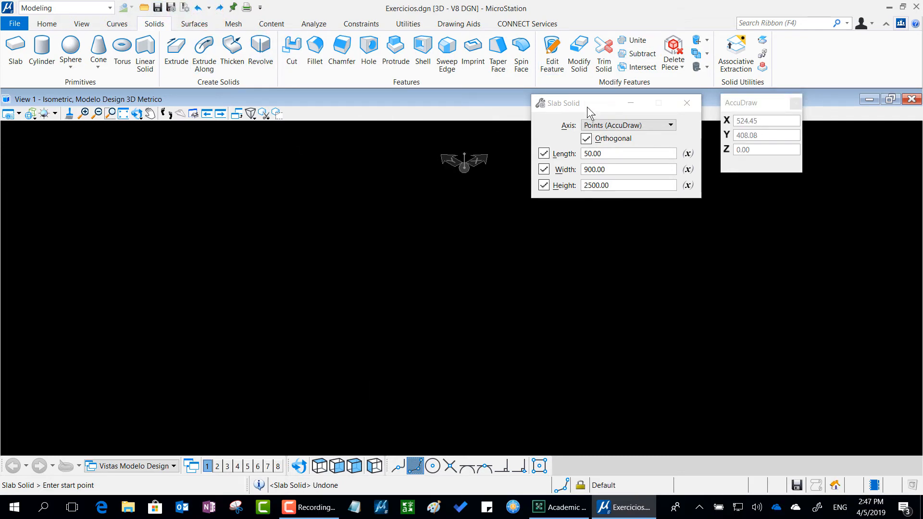
{"action": "left_click_drag", "start_coordinate": [587, 106], "coordinate": [574, 148]}
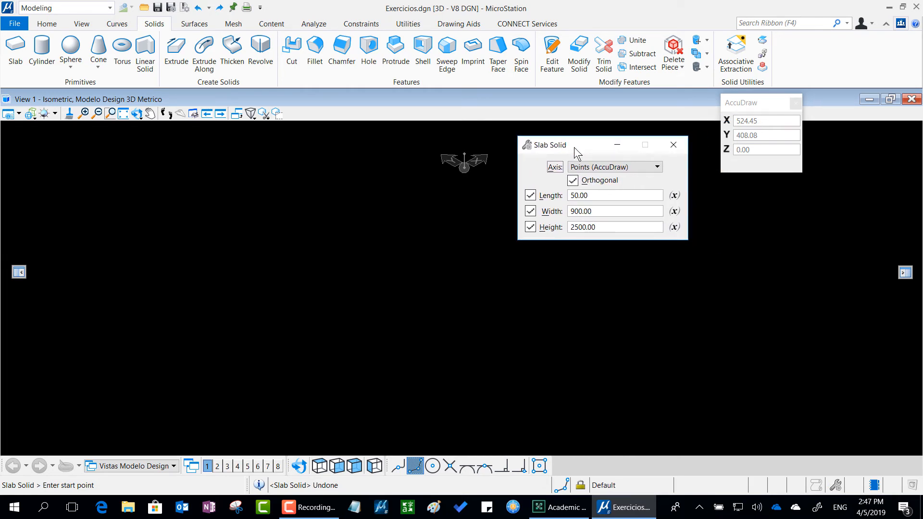
{"action": "left_click", "coordinate": [218, 8]}
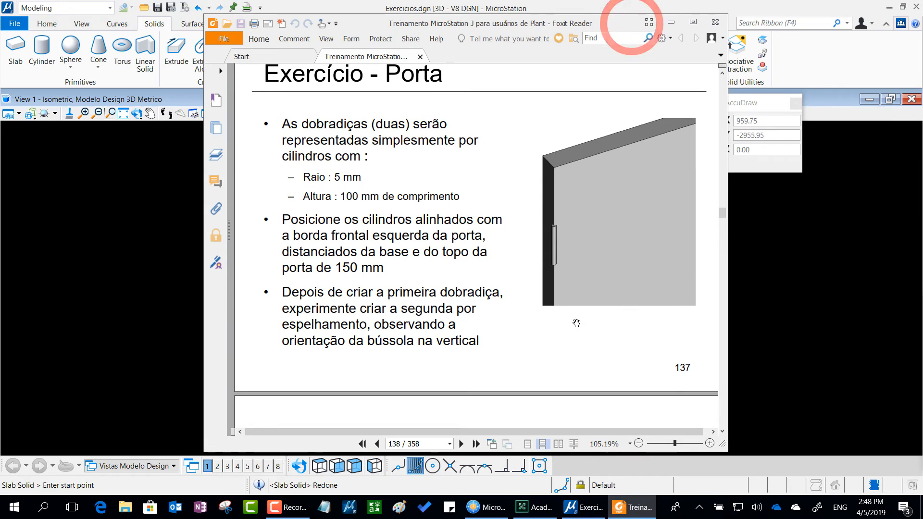
- Examine the hinge requirements in the Foxit Reader exercise PDF and the door leaf's upper front corner in MicroStation
{"action": "mouse_move", "coordinate": [575, 218]}
{"action": "left_mouse_down"}
{"action": "mouse_move", "coordinate": [518, 224]}
{"action": "mouse_move", "coordinate": [509, 274]}
{"action": "mouse_move", "coordinate": [552, 294]}
{"action": "mouse_move", "coordinate": [592, 248]}
{"action": "mouse_move", "coordinate": [567, 210]}
{"action": "left_mouse_up"}
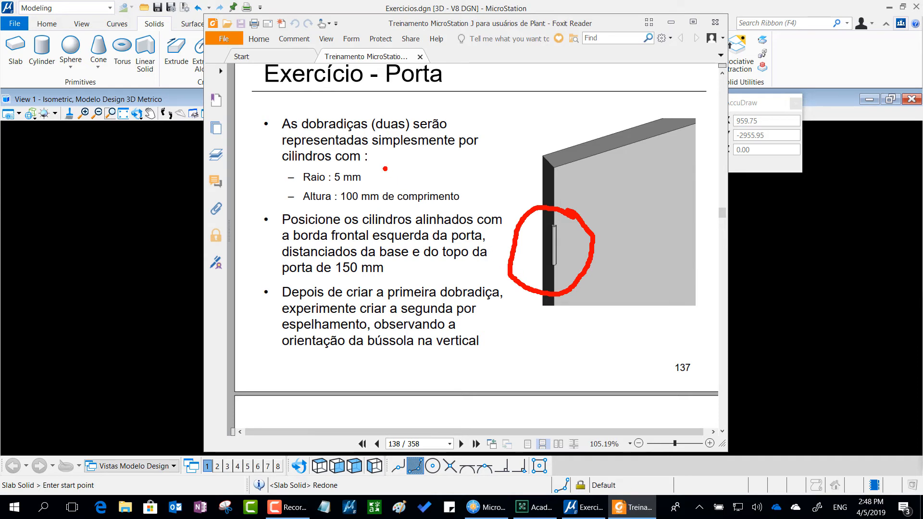
{"action": "mouse_move", "coordinate": [386, 168]}
{"action": "left_mouse_down"}
{"action": "mouse_move", "coordinate": [321, 155]}
{"action": "mouse_move", "coordinate": [267, 194]}
{"action": "mouse_move", "coordinate": [363, 217]}
{"action": "mouse_move", "coordinate": [464, 221]}
{"action": "mouse_move", "coordinate": [456, 149]}
{"action": "mouse_move", "coordinate": [364, 147]}
{"action": "mouse_move", "coordinate": [341, 163]}
{"action": "left_mouse_up"}
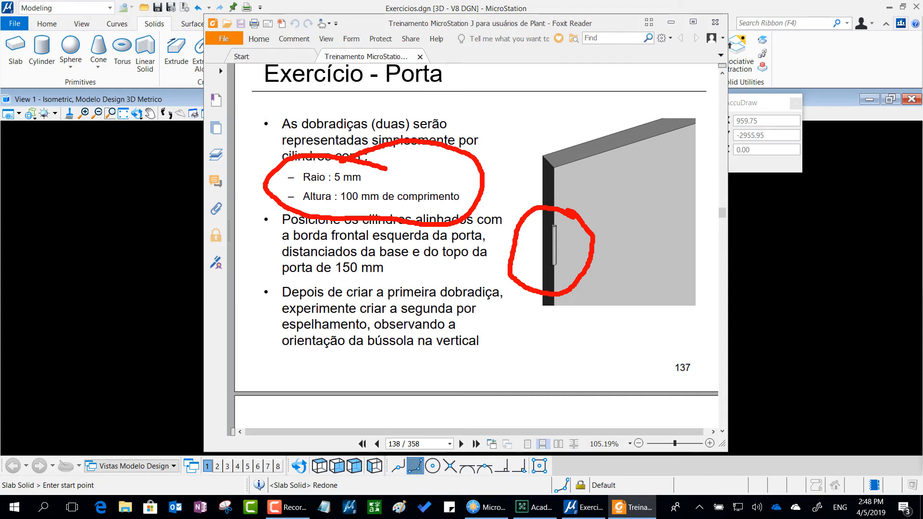
{"action": "key", "text": "Escape"}
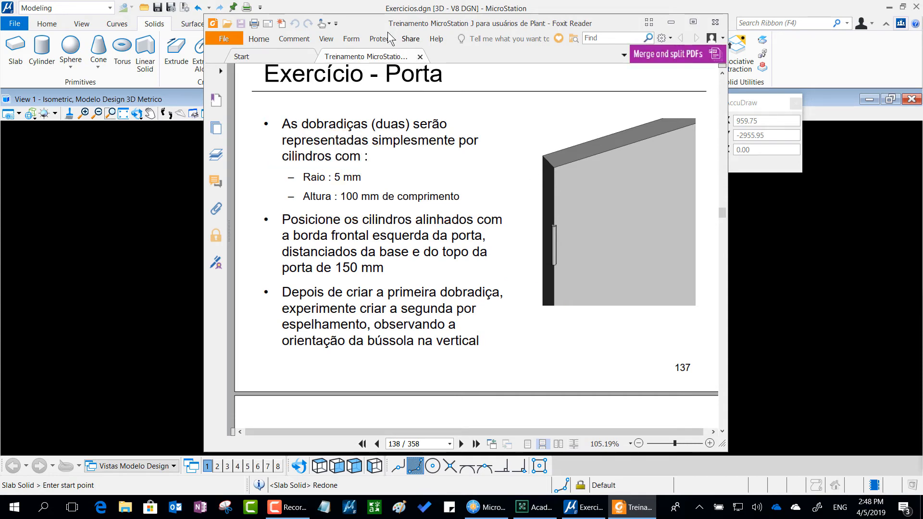
{"action": "left_click_drag", "start_coordinate": [396, 23], "coordinate": [922, 115]}
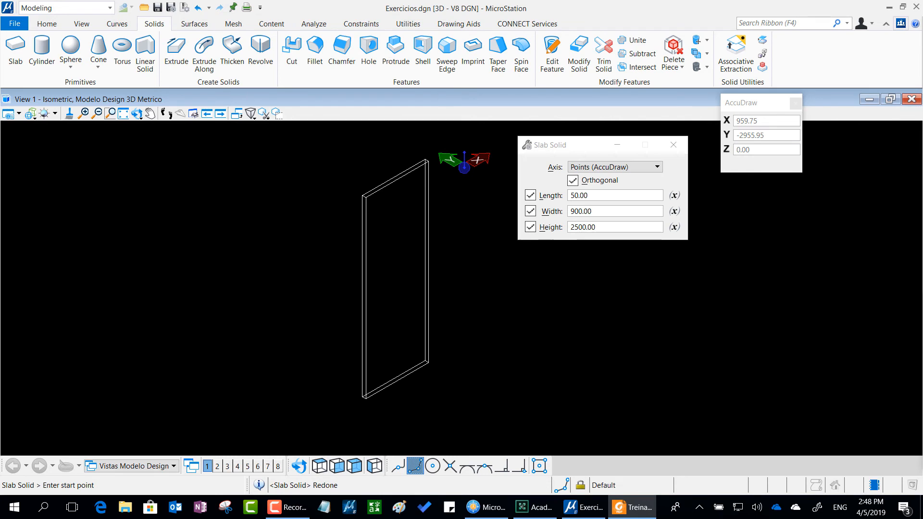
{"action": "scroll", "coordinate": [370, 188], "scroll_direction": "up", "scroll_amount": 6}
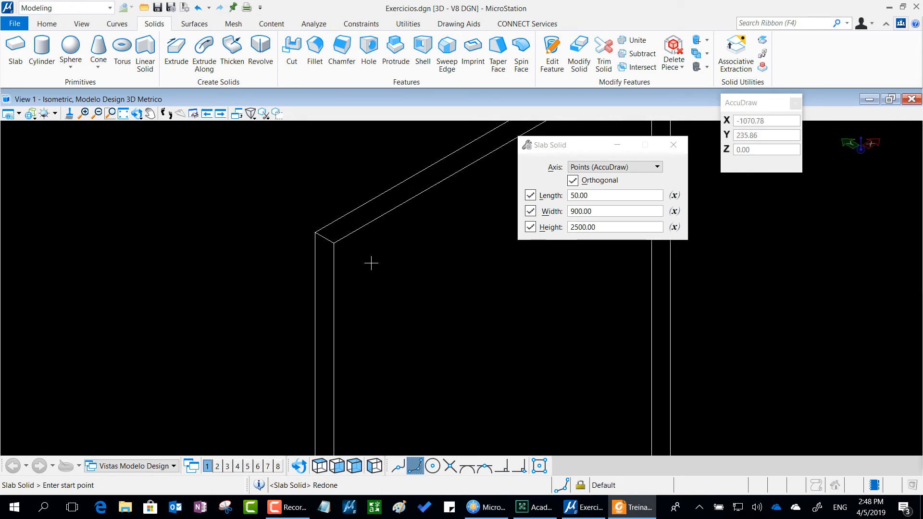
{"action": "mouse_move", "coordinate": [338, 231]}
{"action": "left_mouse_down"}
{"action": "mouse_move", "coordinate": [314, 235]}
{"action": "mouse_move", "coordinate": [353, 261]}
{"action": "mouse_move", "coordinate": [339, 216]}
{"action": "mouse_move", "coordinate": [312, 220]}
{"action": "left_mouse_up"}
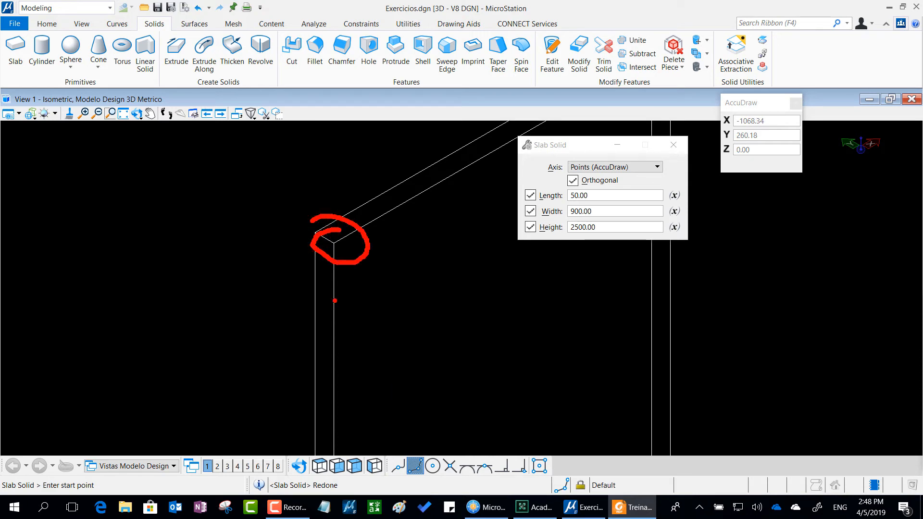
{"action": "left_click_drag", "start_coordinate": [334, 298], "coordinate": [332, 371]}
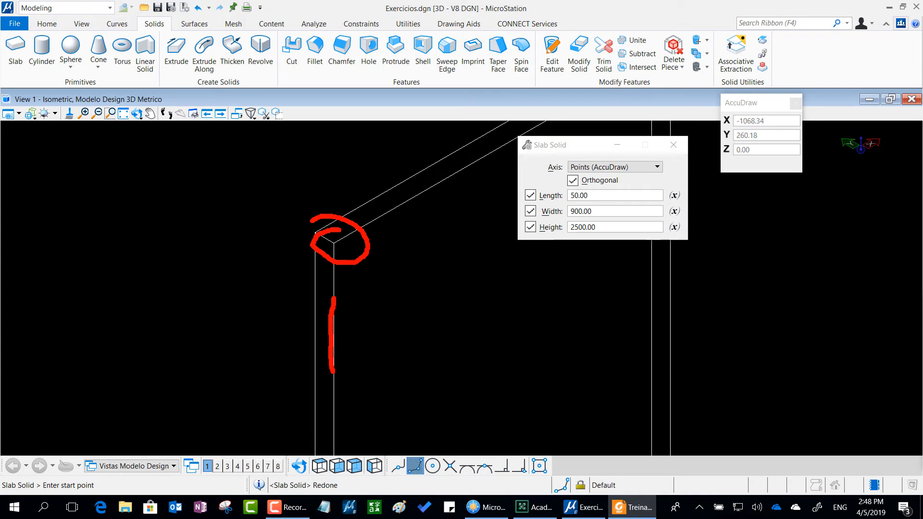
{"action": "right_click", "coordinate": [364, 264]}
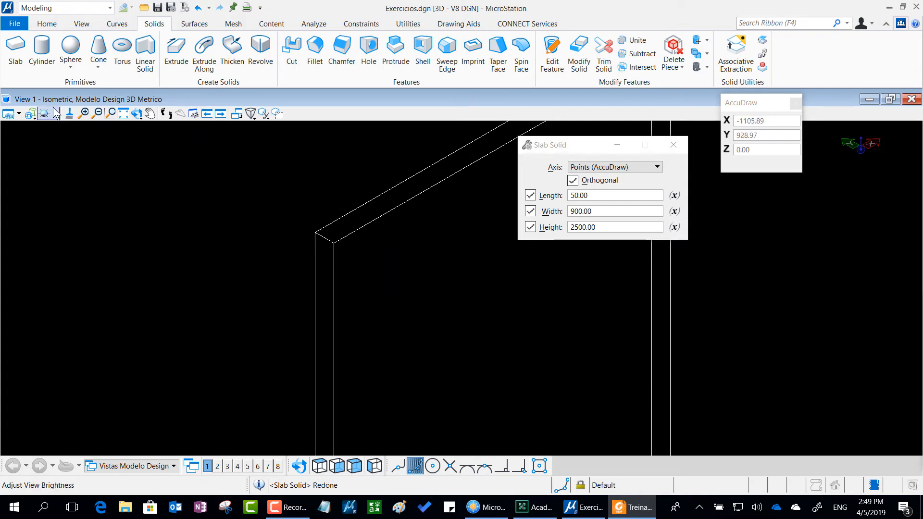
{"action": "mouse_move", "coordinate": [30, 88]}
{"action": "left_mouse_down"}
{"action": "mouse_move", "coordinate": [43, 24]}
{"action": "mouse_move", "coordinate": [16, 28]}
{"action": "mouse_move", "coordinate": [83, 53]}
{"action": "mouse_move", "coordinate": [21, 10]}
{"action": "left_mouse_up"}
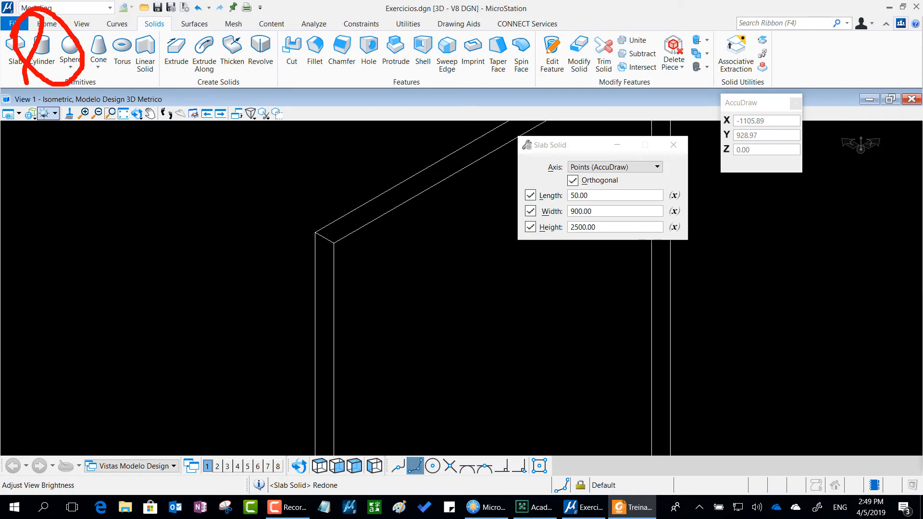
- Start a Cylinder solid for the hinge with its radius fixed at 5 and its height at 100
{"action": "left_click", "coordinate": [42, 48]}
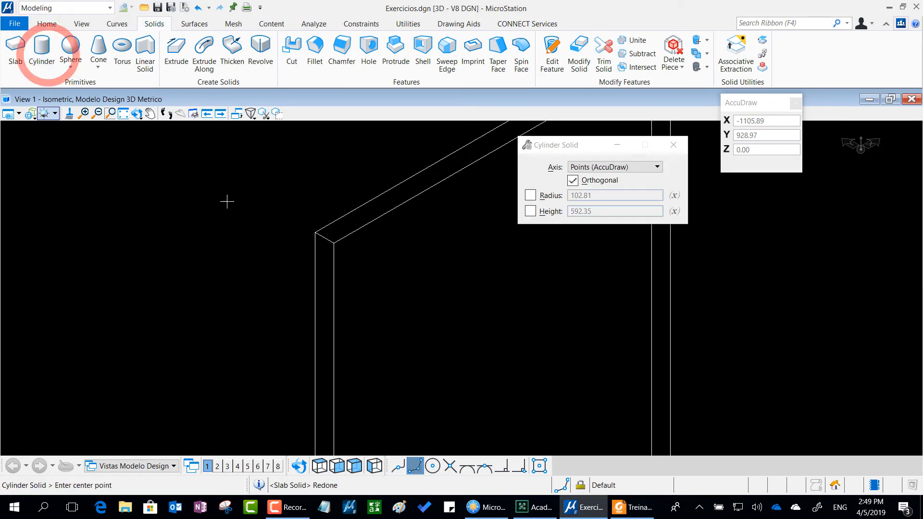
{"action": "left_click_drag", "start_coordinate": [571, 148], "coordinate": [324, 103]}
{"action": "left_click", "coordinate": [283, 149]}
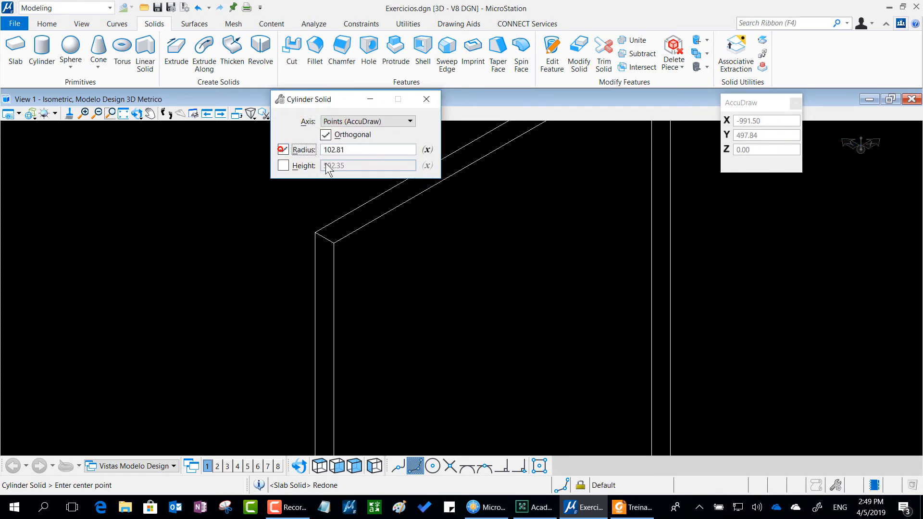
{"action": "left_click_drag", "start_coordinate": [356, 150], "coordinate": [289, 143]}
{"action": "type", "text": "5"}
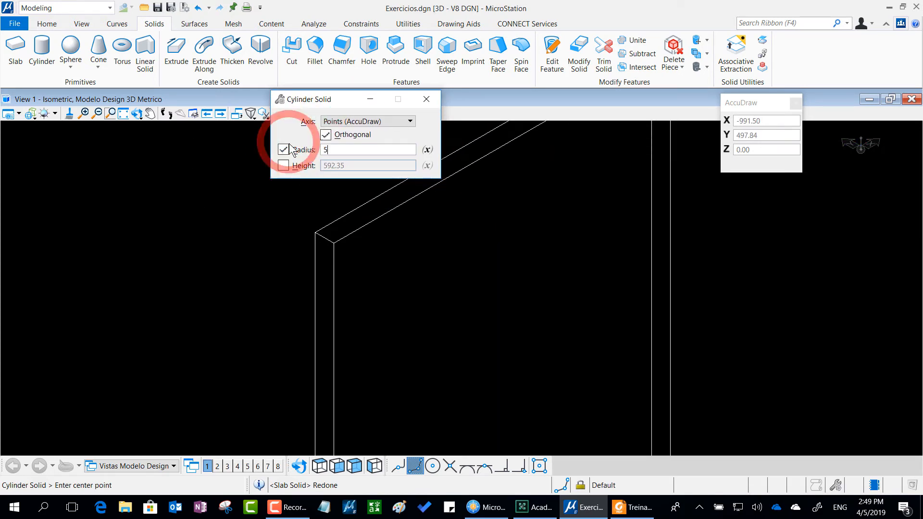
{"action": "key", "text": "Tab"}
{"action": "left_click", "coordinate": [288, 164]}
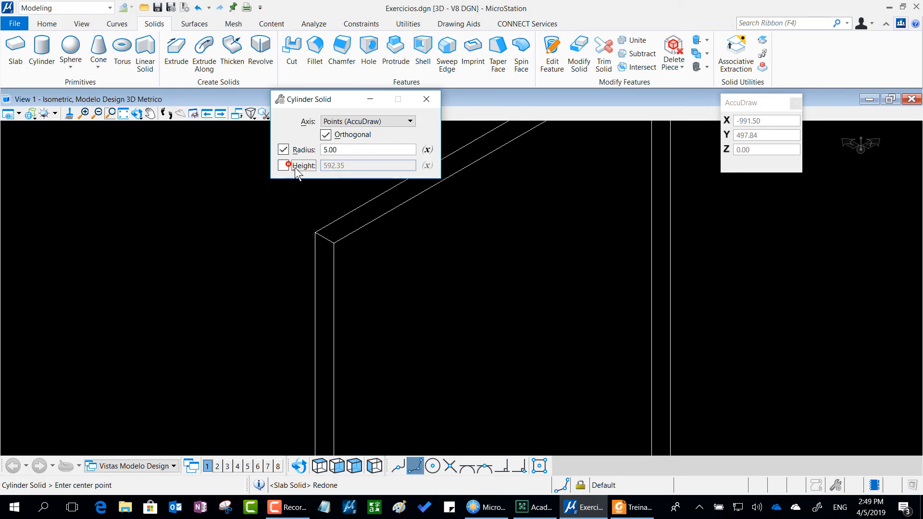
{"action": "left_click", "coordinate": [282, 165]}
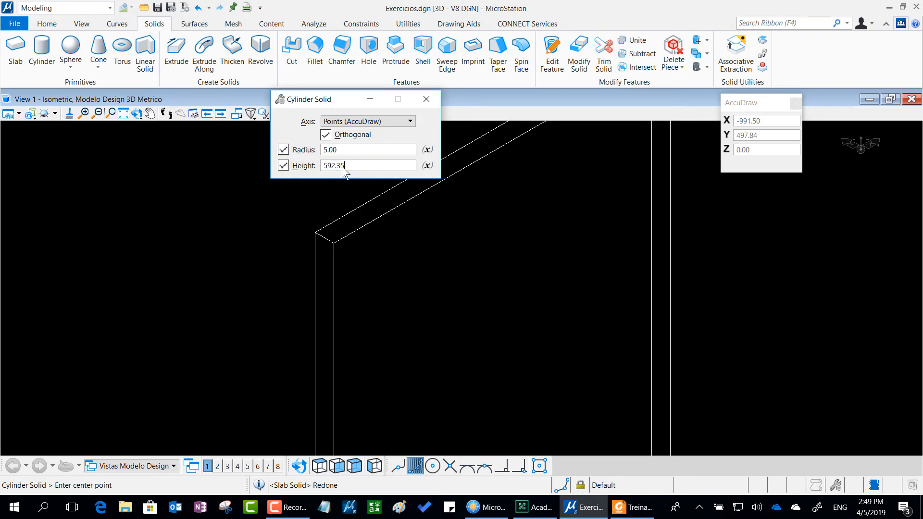
{"action": "left_click_drag", "start_coordinate": [344, 166], "coordinate": [312, 166]}
{"action": "type", "text": "100"}
{"action": "key", "text": "Tab"}
- Check the exercise PDF in Foxit Reader for the hinge's required distance from the door's top and return to MicroStation
{"action": "left_click", "coordinate": [632, 507]}
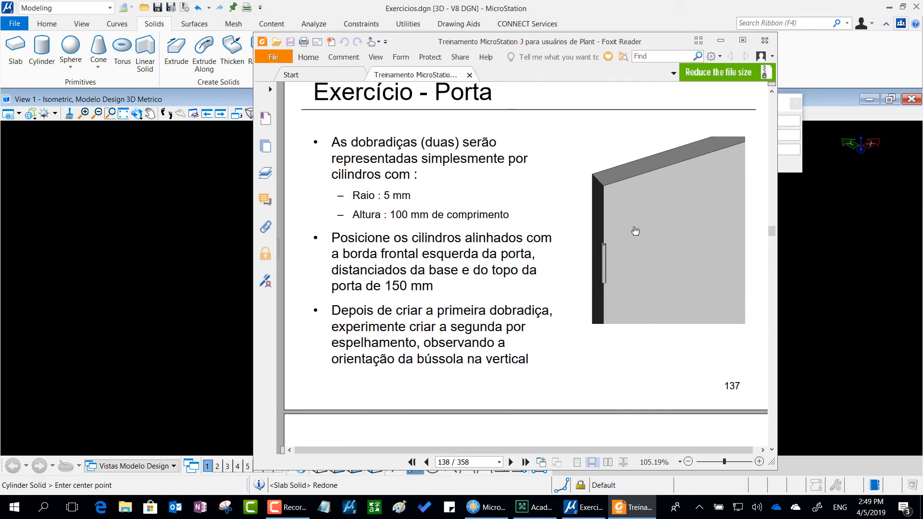
{"action": "left_click_drag", "start_coordinate": [633, 218], "coordinate": [599, 183]}
{"action": "key", "text": "ctrl+2"}
{"action": "left_click_drag", "start_coordinate": [604, 204], "coordinate": [602, 237]}
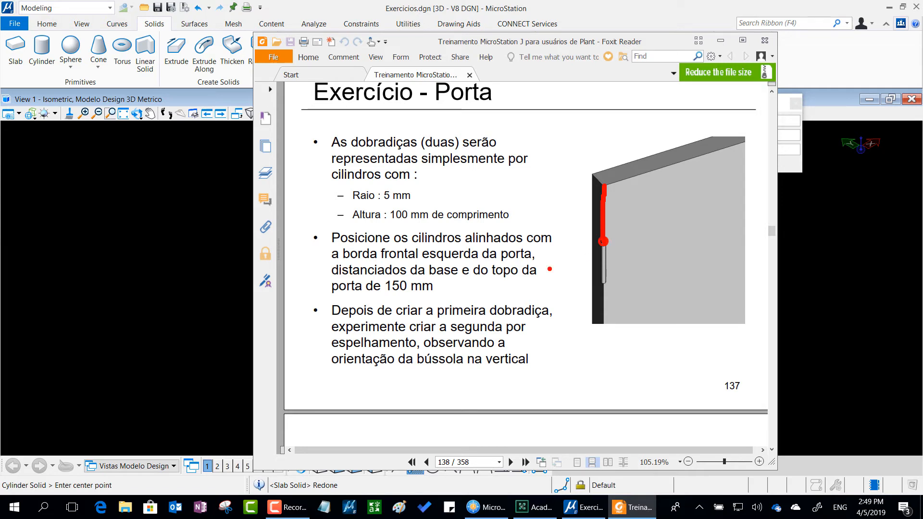
{"action": "mouse_move", "coordinate": [391, 267]}
{"action": "left_mouse_down"}
{"action": "mouse_move", "coordinate": [430, 274]}
{"action": "mouse_move", "coordinate": [404, 321]}
{"action": "mouse_move", "coordinate": [453, 300]}
{"action": "mouse_move", "coordinate": [435, 265]}
{"action": "left_mouse_up"}
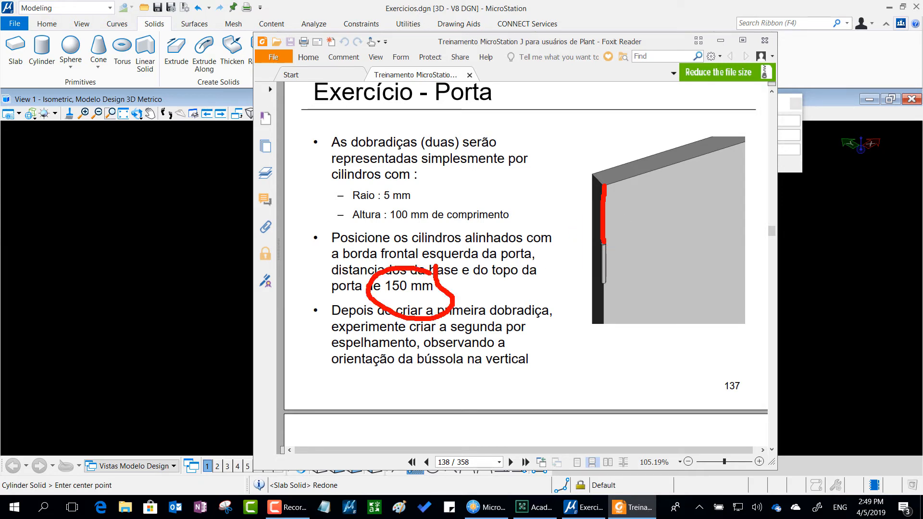
{"action": "left_click_drag", "start_coordinate": [579, 47], "coordinate": [922, 139]}
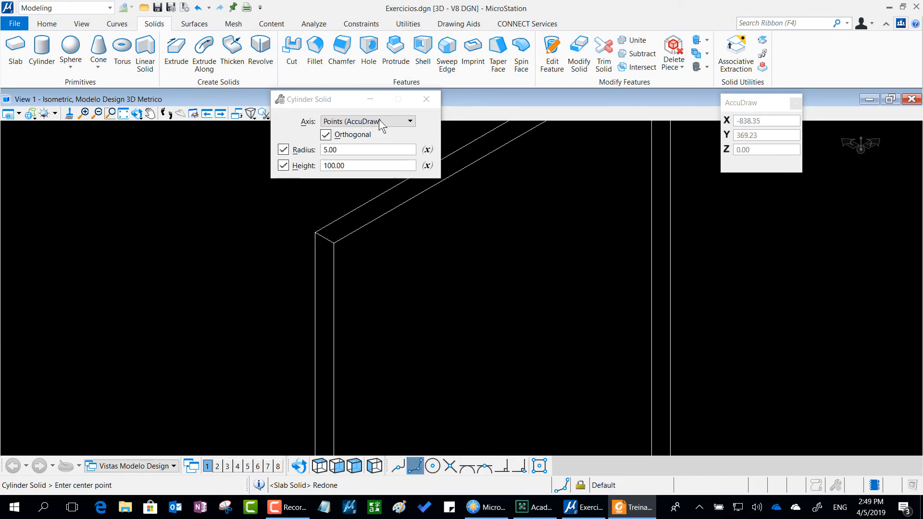
- Set the hinge cylinder's center point at the door leaf's upper front left corner
{"action": "left_click_drag", "start_coordinate": [344, 103], "coordinate": [145, 143]}
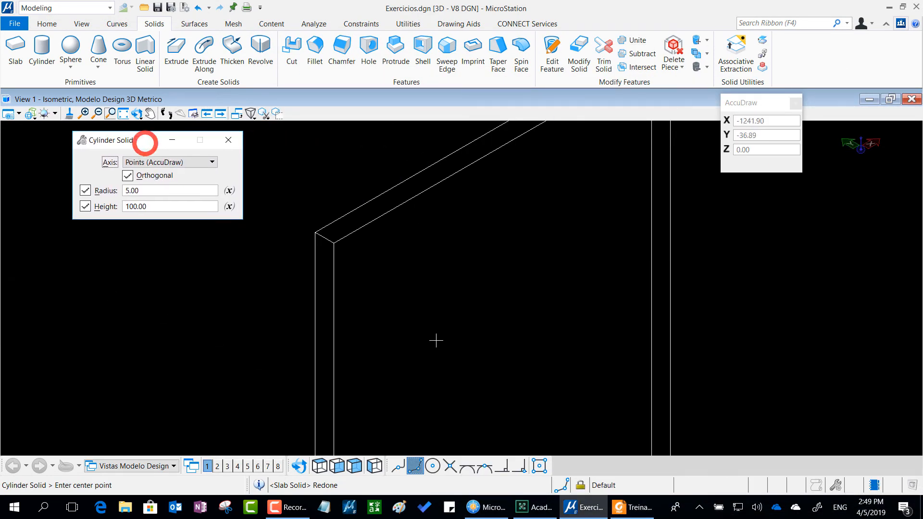
{"action": "scroll", "coordinate": [288, 233], "scroll_direction": "up", "scroll_amount": 2}
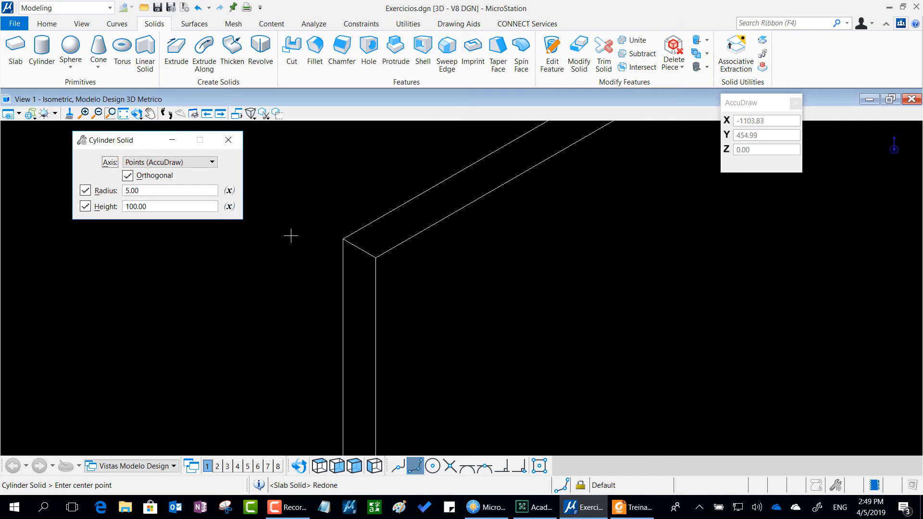
{"action": "left_click", "coordinate": [374, 257]}
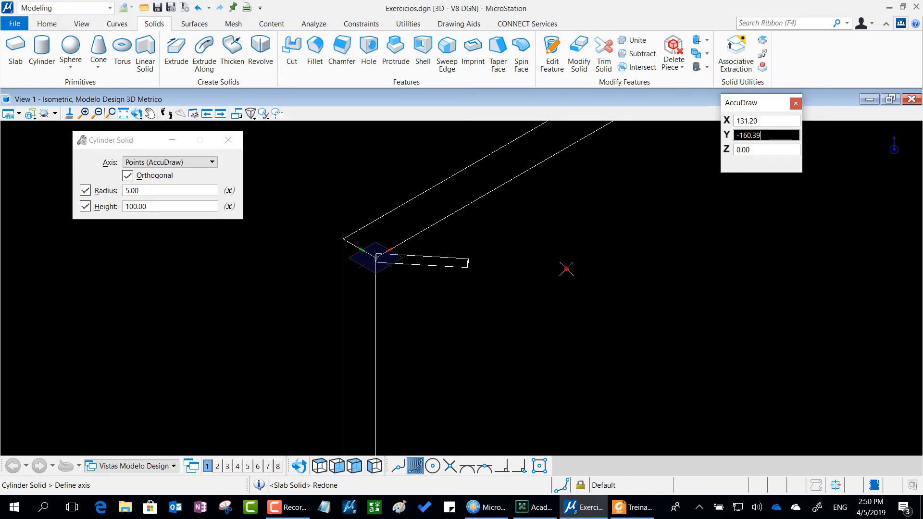
{"action": "type", "text": "f"}
{"action": "key", "text": "BackSpace"}
{"action": "type", "text": "F"}
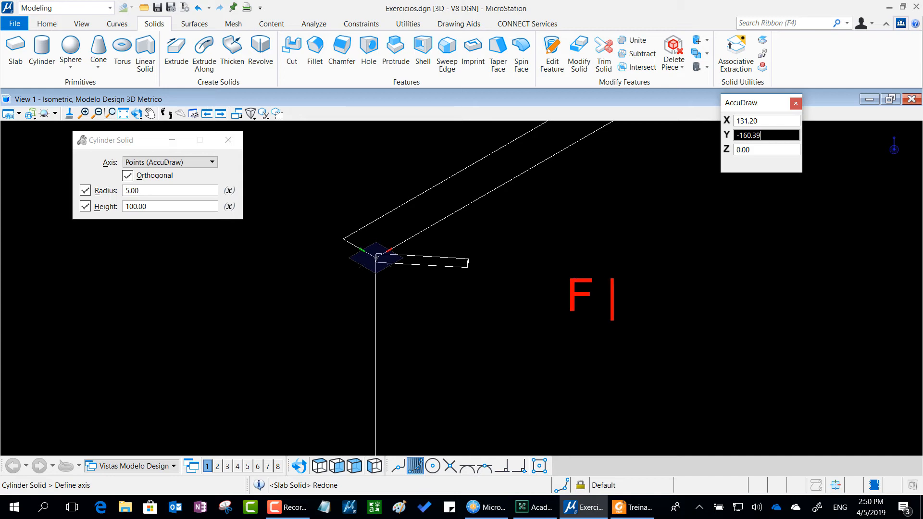
{"action": "type", "text": " S"}
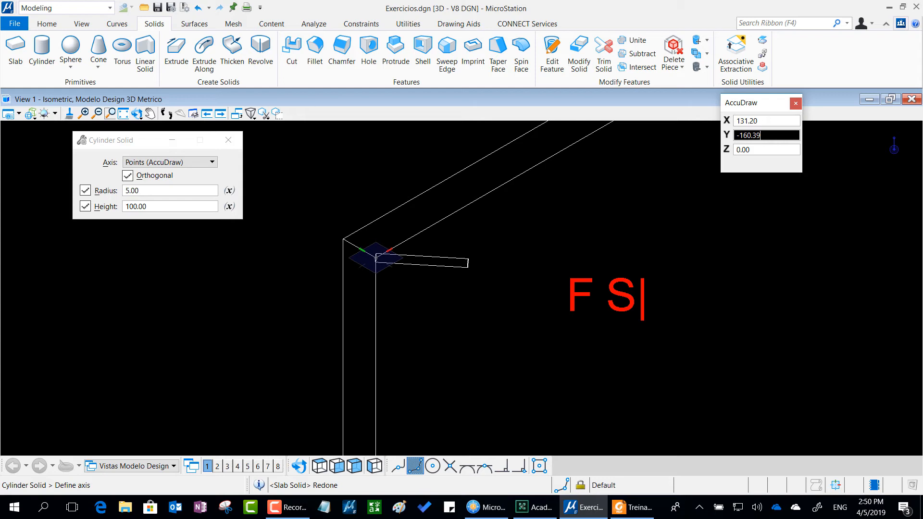
{"action": "key", "text": "Escape"}
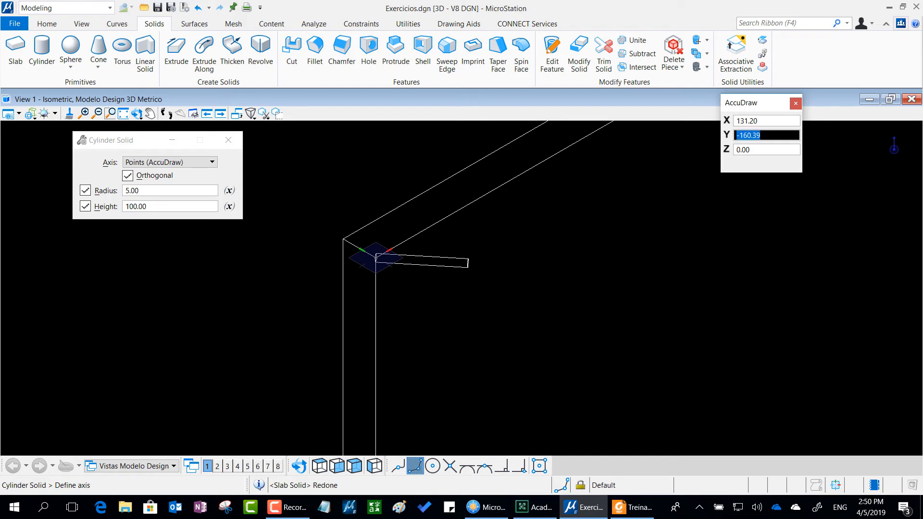
- Complete the hinge cylinder by running its axis vertically down the door leaf's front edge
{"action": "key", "text": "f"}
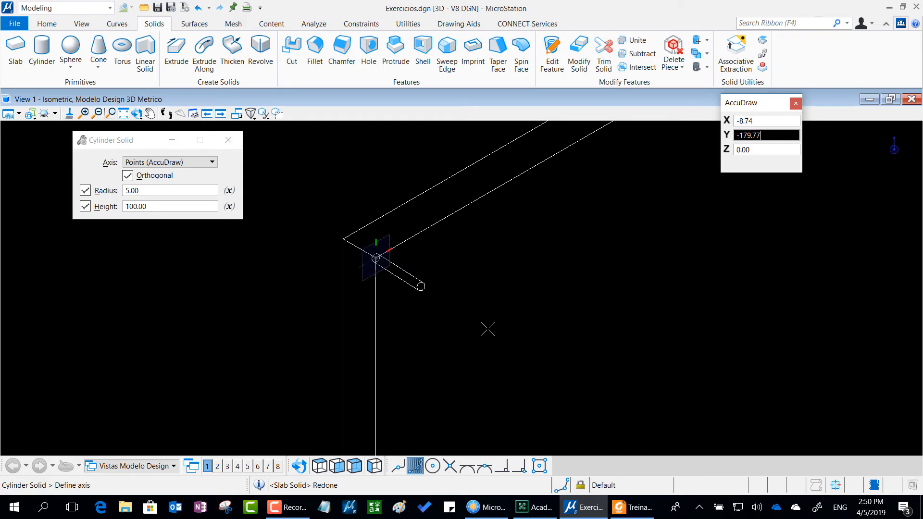
{"action": "left_click", "coordinate": [374, 408]}
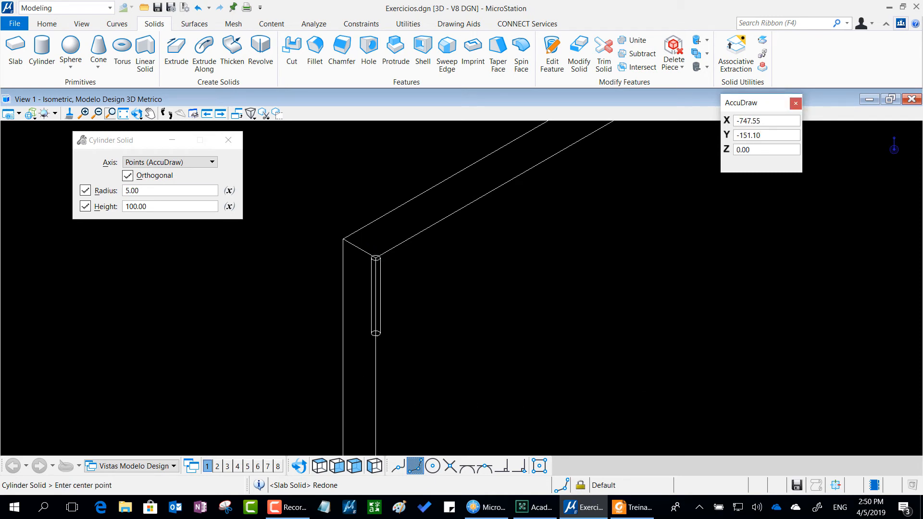
- Move the hinge cylinder straight down 150 mm along the door leaf's front edge
{"action": "key", "text": "alt+Tab"}
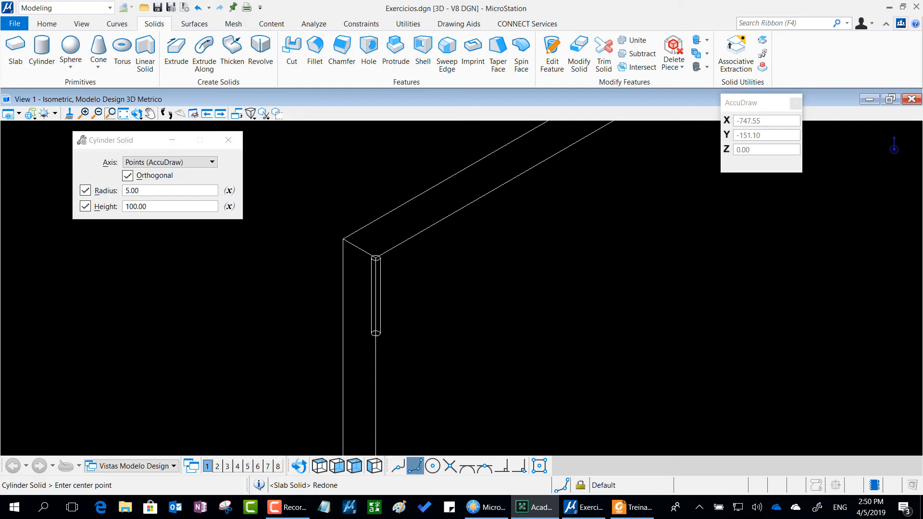
{"action": "left_click", "coordinate": [484, 246]}
{"action": "right_click", "coordinate": [484, 246]}
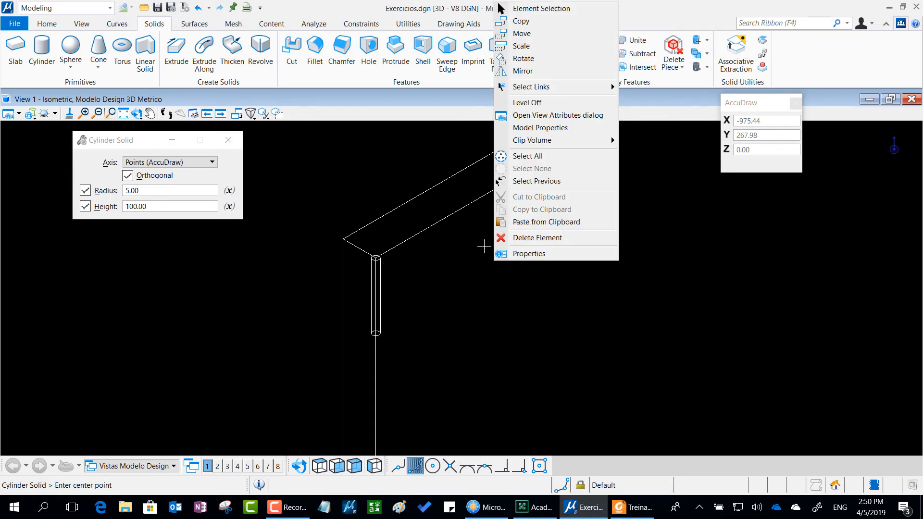
{"action": "left_click", "coordinate": [559, 36]}
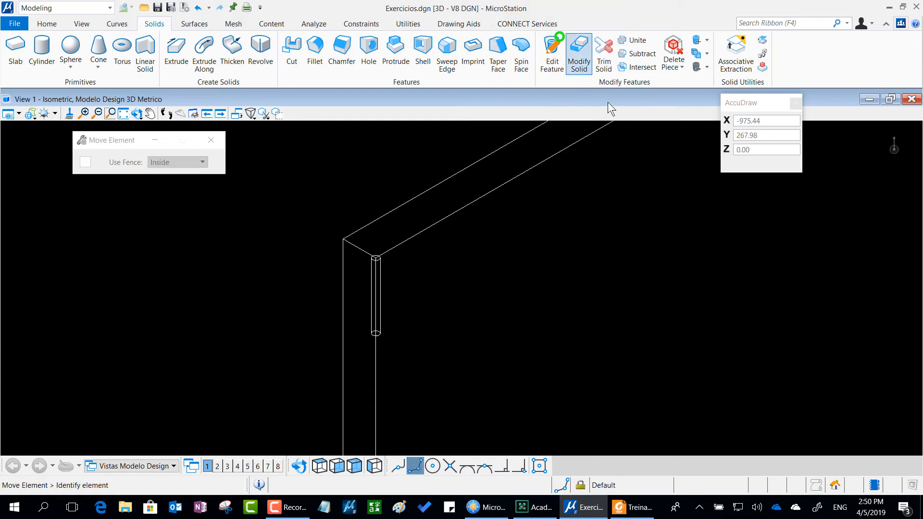
{"action": "middle_click_drag", "start_coordinate": [482, 345], "coordinate": [505, 270]}
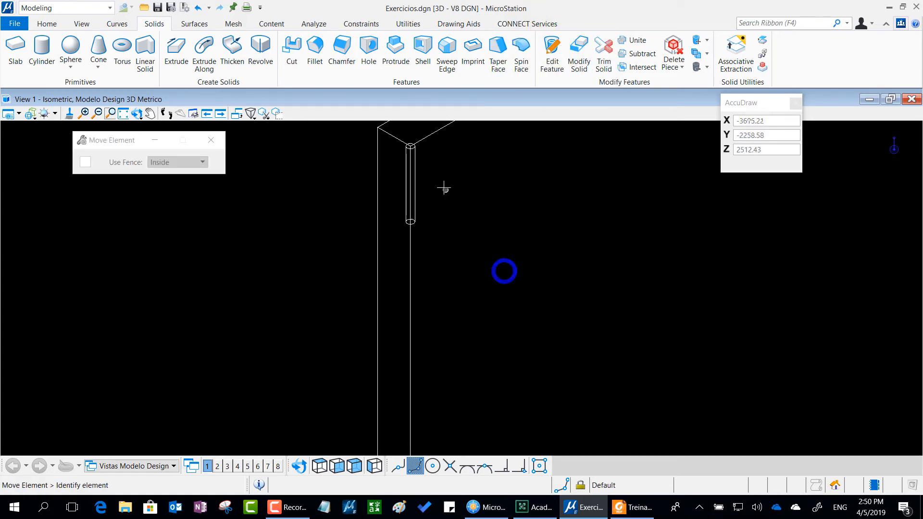
{"action": "scroll", "coordinate": [434, 165], "scroll_direction": "up", "scroll_amount": 2}
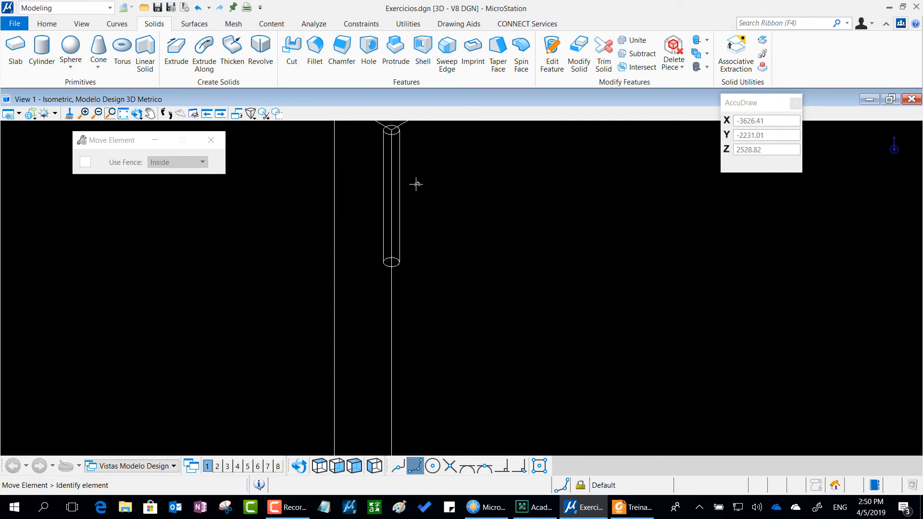
{"action": "left_click", "coordinate": [399, 235]}
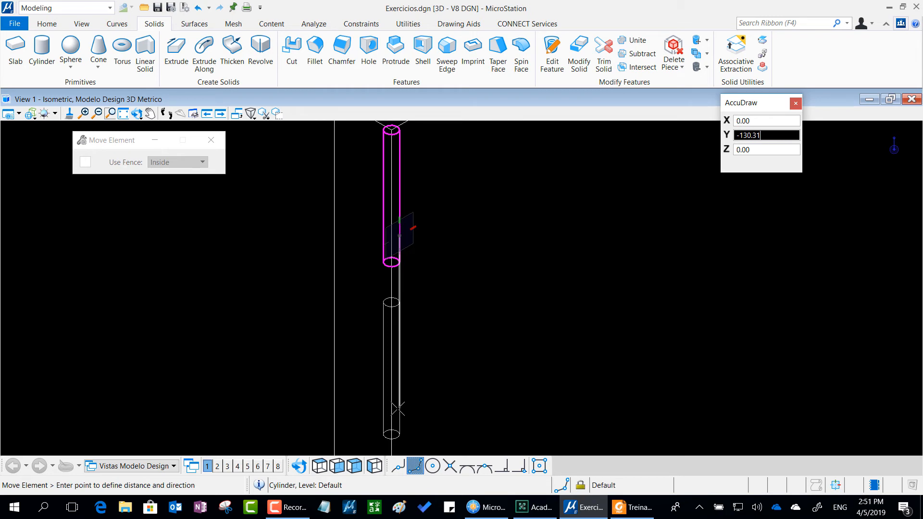
{"action": "type", "text": "150"}
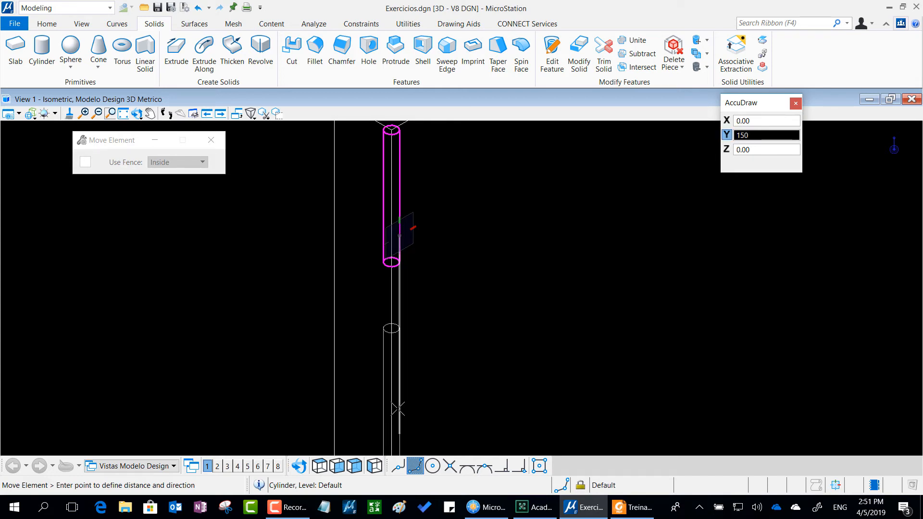
{"action": "left_click", "coordinate": [397, 409]}
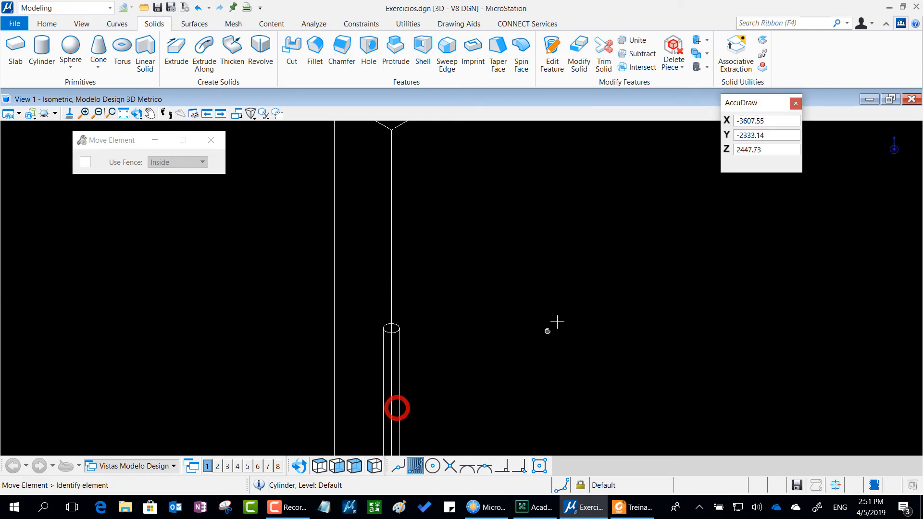
{"action": "middle_click_drag", "start_coordinate": [565, 347], "coordinate": [521, 279]}
{"action": "scroll", "coordinate": [560, 246], "scroll_direction": "down", "scroll_amount": 1}
{"action": "key", "text": "alt+Tab"}
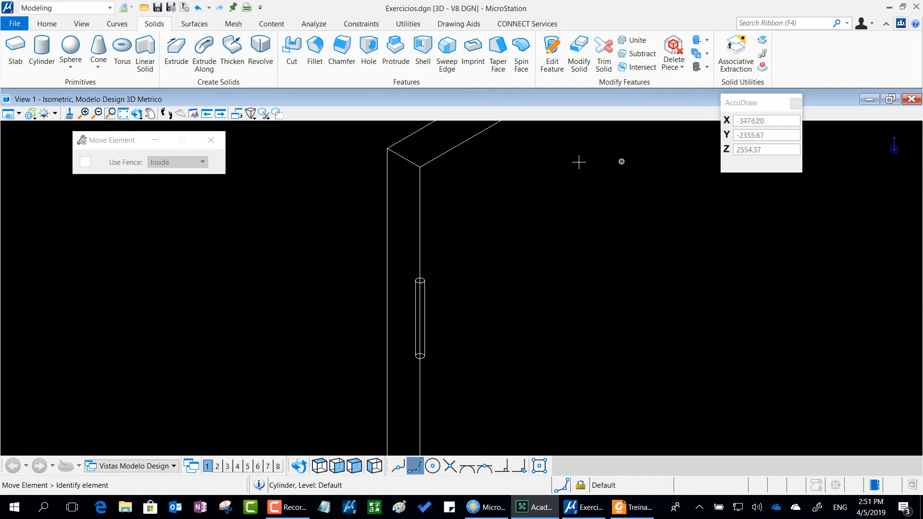
{"action": "right_click", "coordinate": [493, 225]}
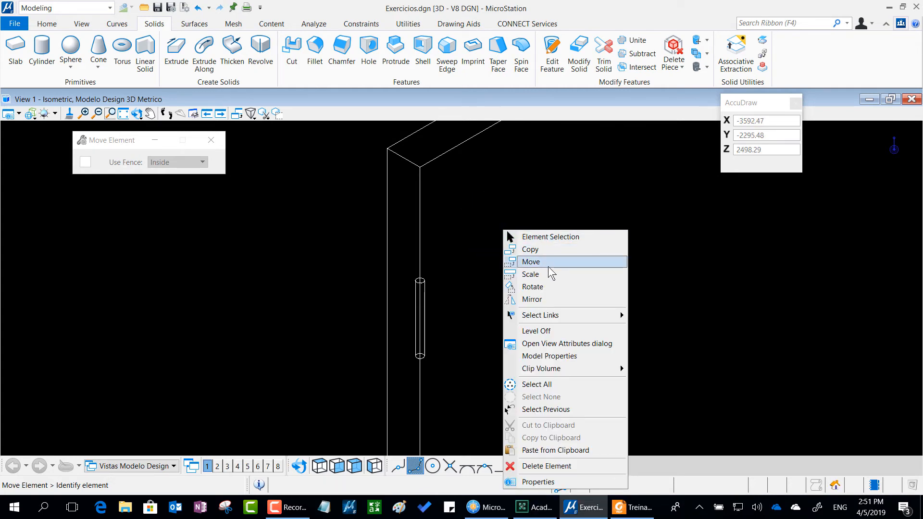
{"action": "left_click", "coordinate": [579, 170]}
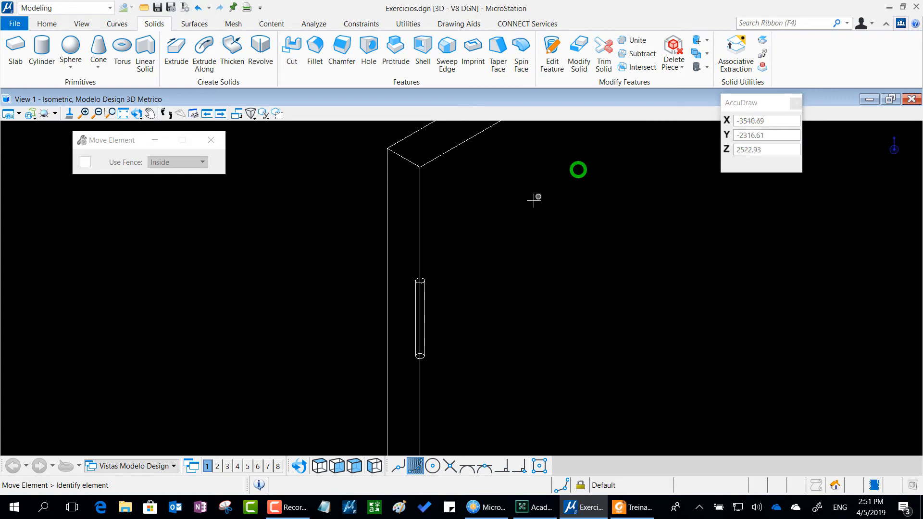
{"action": "right_click", "coordinate": [533, 201]}
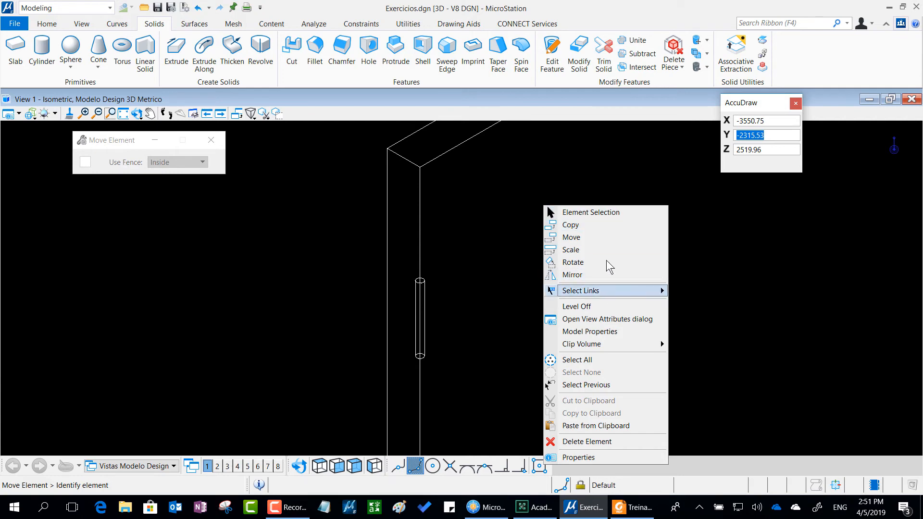
{"action": "left_click", "coordinate": [496, 255]}
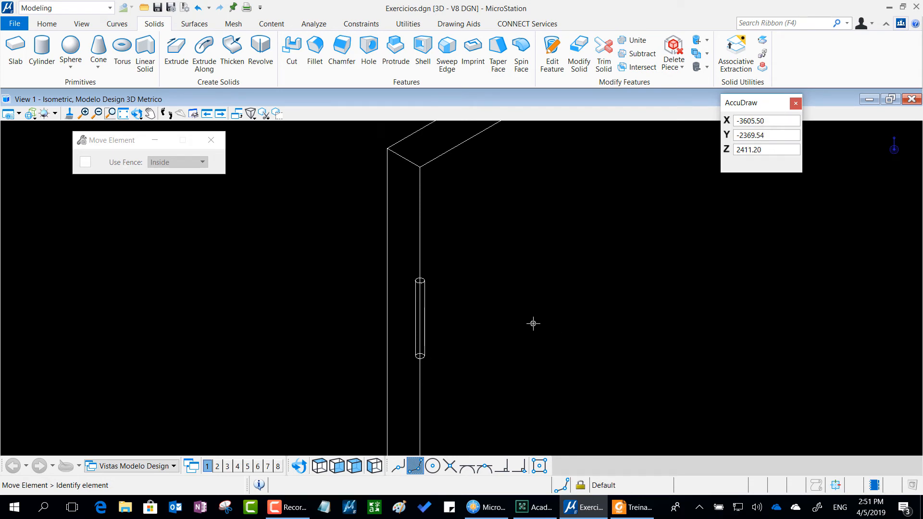
- Create a second hinge cylinder of radius 5 and height 100 rising vertically from the door leaf's lower front left corner
{"action": "scroll", "coordinate": [432, 322], "scroll_direction": "down", "scroll_amount": 3}
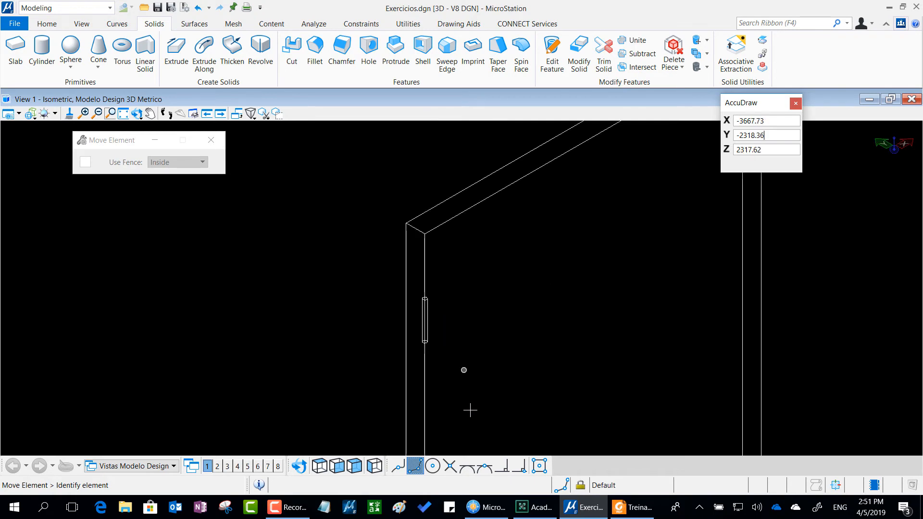
{"action": "middle_click_drag", "start_coordinate": [471, 416], "coordinate": [474, 165]}
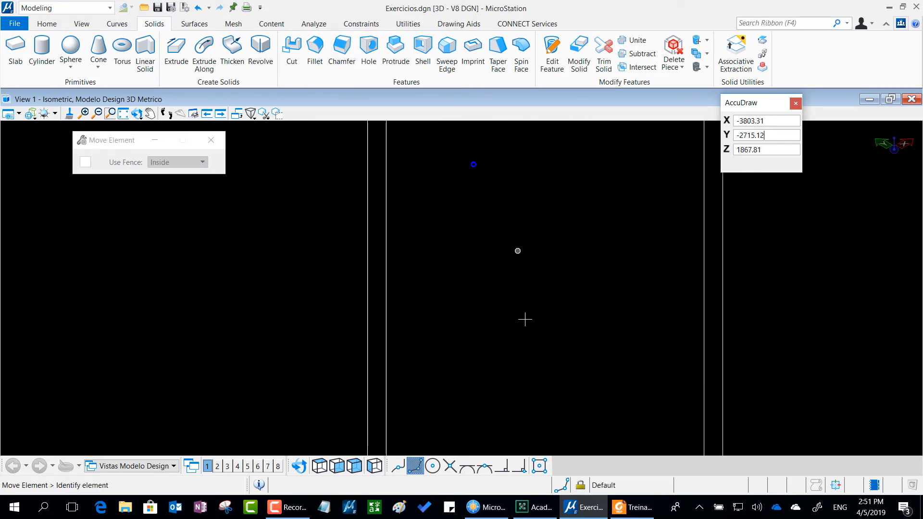
{"action": "middle_click_drag", "start_coordinate": [506, 409], "coordinate": [506, 132]}
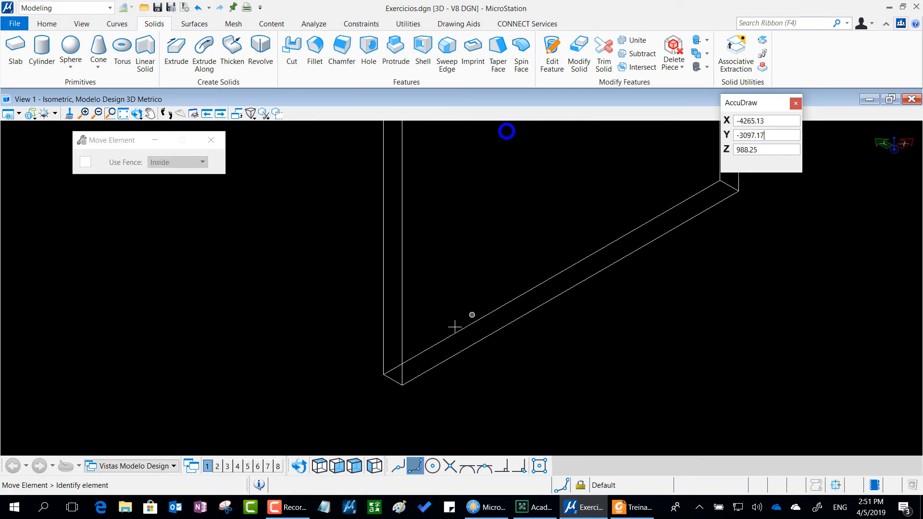
{"action": "scroll", "coordinate": [429, 357], "scroll_direction": "up", "scroll_amount": 3}
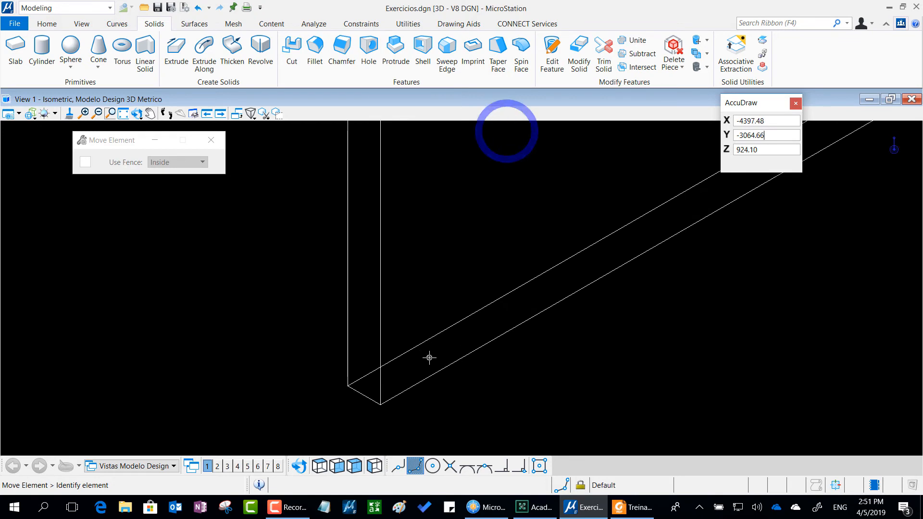
{"action": "left_click", "coordinate": [40, 52]}
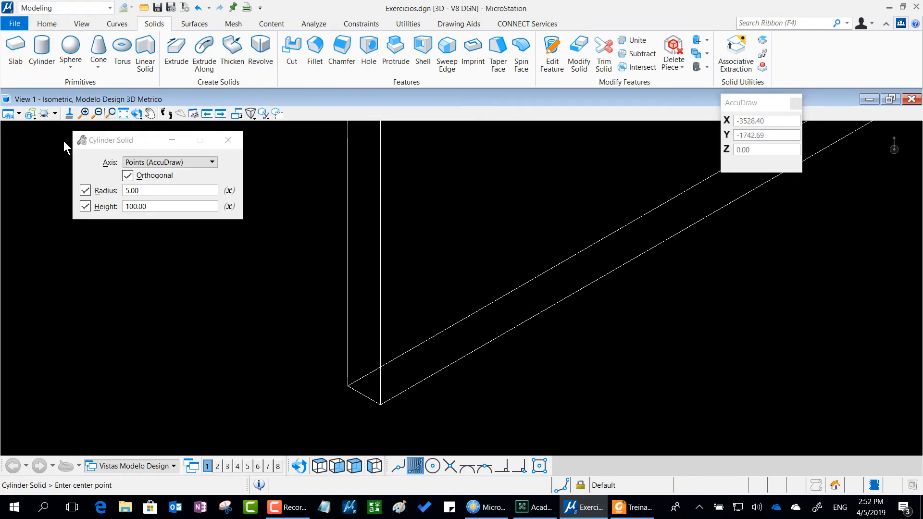
{"action": "left_click", "coordinate": [128, 175]}
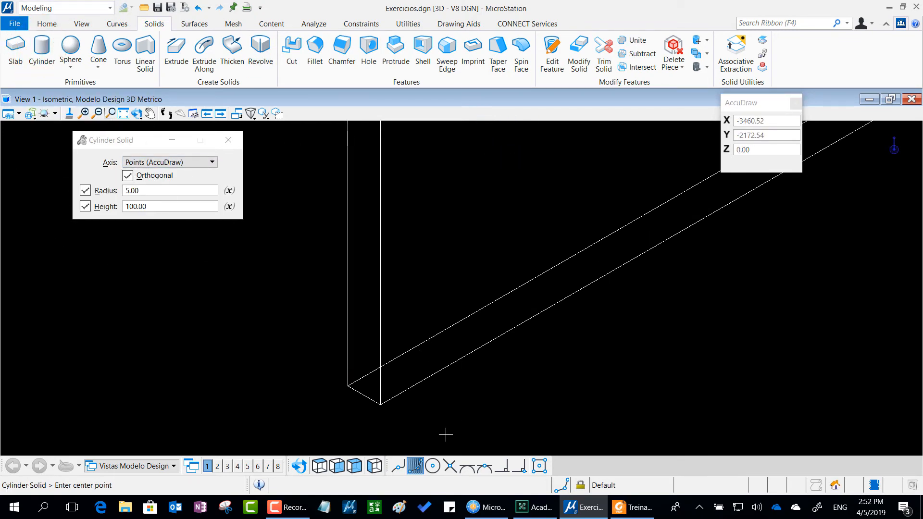
{"action": "left_click", "coordinate": [381, 403]}
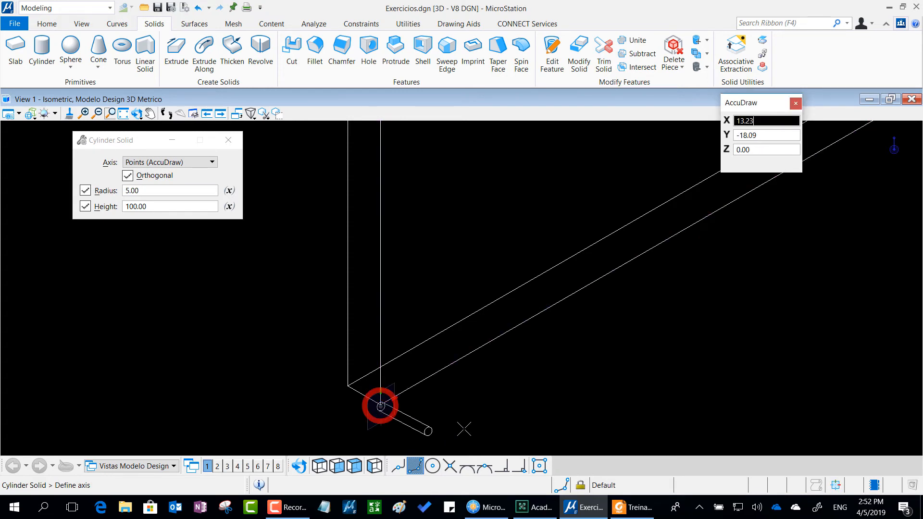
{"action": "left_click", "coordinate": [381, 290]}
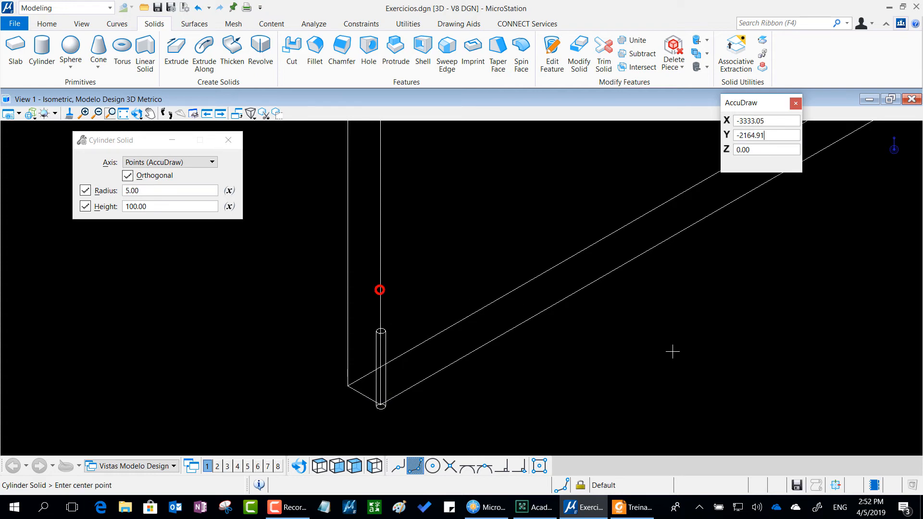
- Move the lower hinge cylinder straight up 150 mm along the door leaf's front edge
{"action": "right_click", "coordinate": [472, 188]}
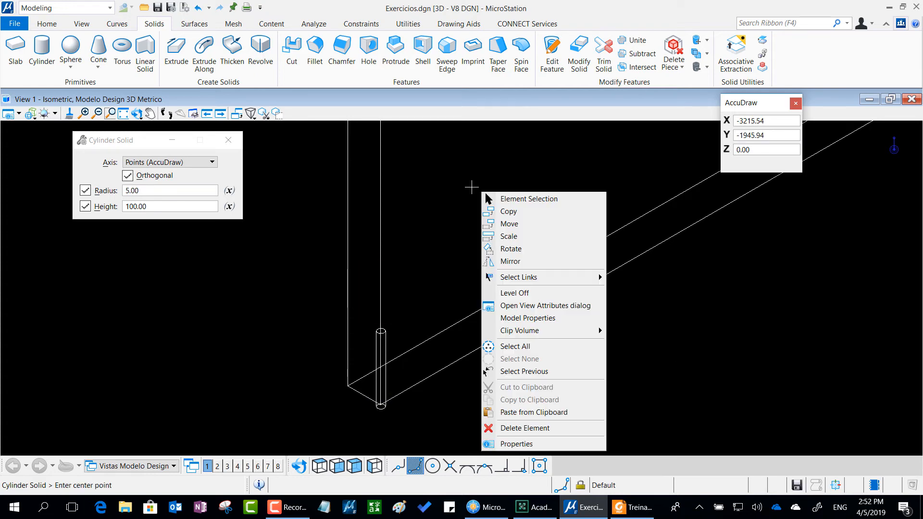
{"action": "left_click", "coordinate": [523, 224]}
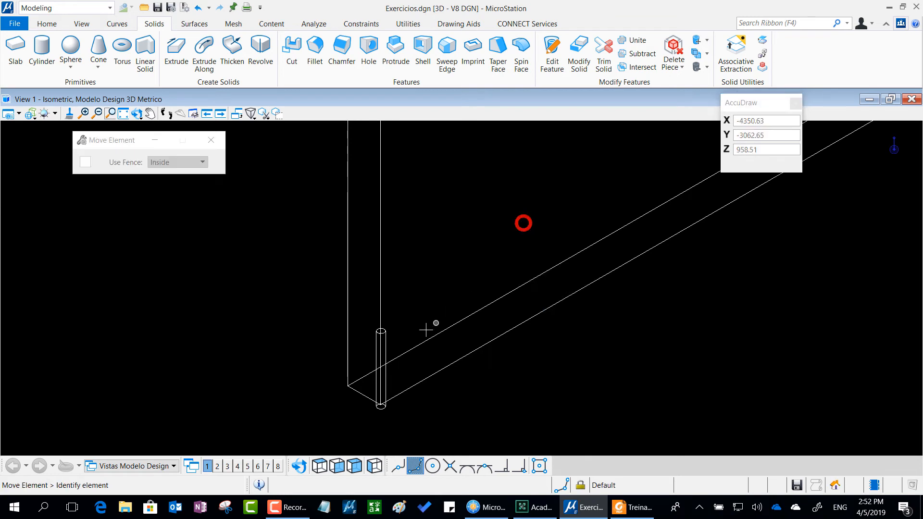
{"action": "left_click", "coordinate": [384, 331]}
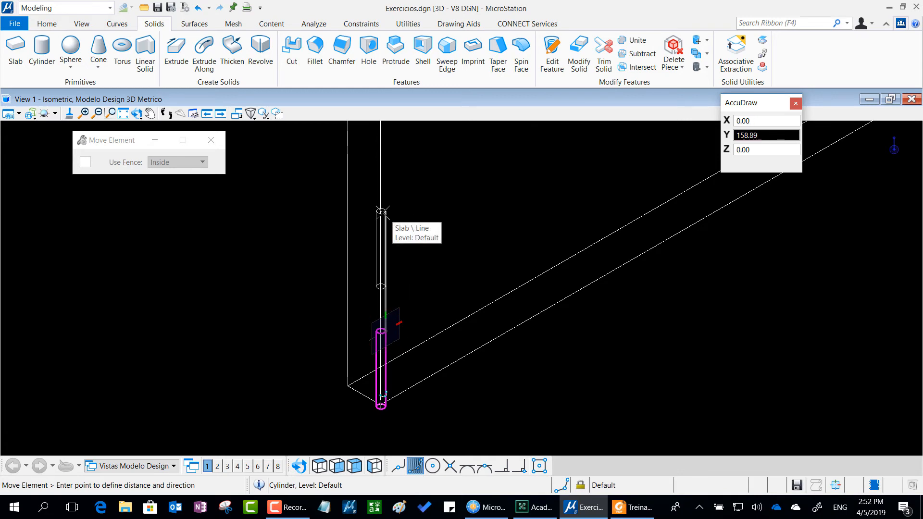
{"action": "type", "text": "150"}
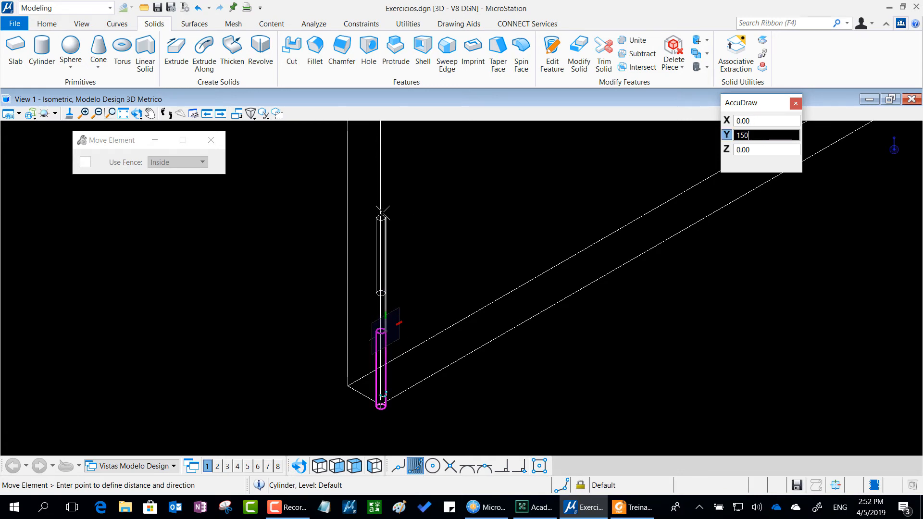
{"action": "left_click", "coordinate": [382, 212]}
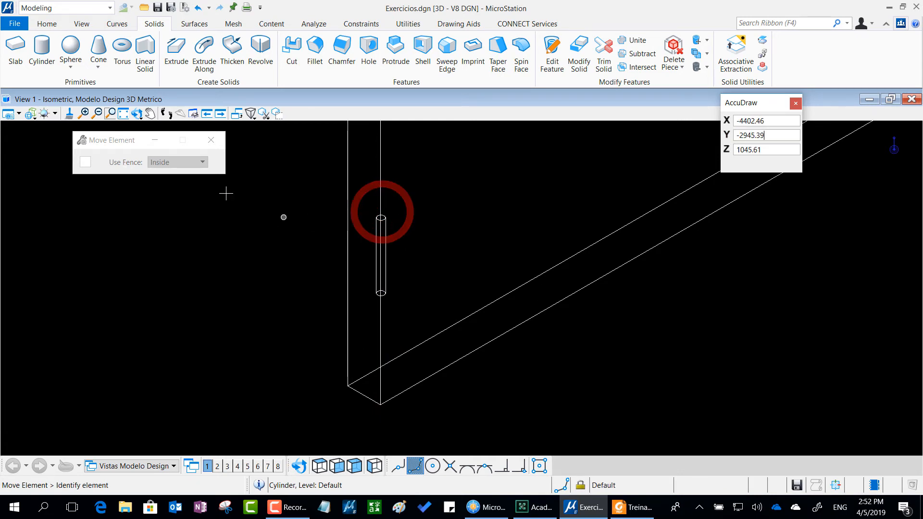
- Fit the whole door in the isometric view and check the placement of the upper and lower hinges
{"action": "left_click", "coordinate": [123, 113]}
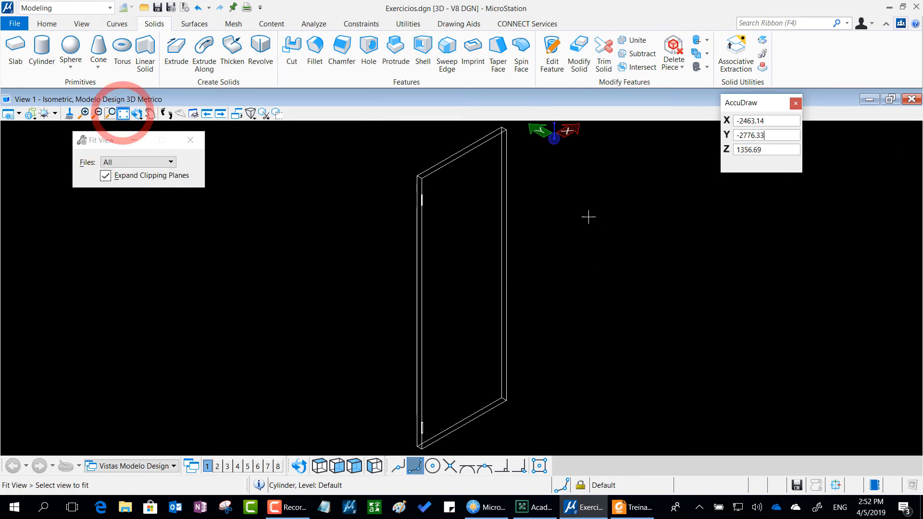
{"action": "left_click", "coordinate": [463, 212]}
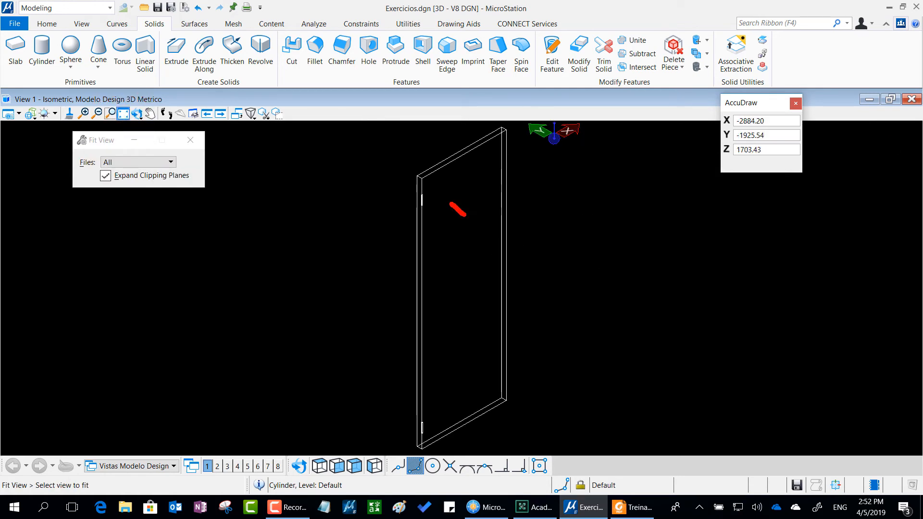
{"action": "mouse_move", "coordinate": [451, 204]}
{"action": "left_mouse_down"}
{"action": "mouse_move", "coordinate": [397, 191]}
{"action": "mouse_move", "coordinate": [445, 227]}
{"action": "mouse_move", "coordinate": [453, 213]}
{"action": "left_mouse_up"}
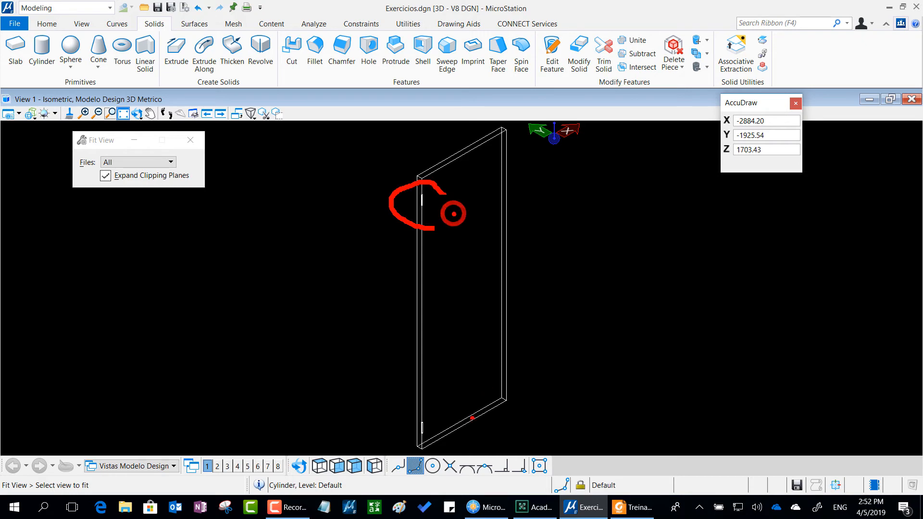
{"action": "mouse_move", "coordinate": [427, 410]}
{"action": "left_mouse_down"}
{"action": "mouse_move", "coordinate": [414, 445]}
{"action": "mouse_move", "coordinate": [473, 422]}
{"action": "mouse_move", "coordinate": [409, 409]}
{"action": "left_mouse_up"}
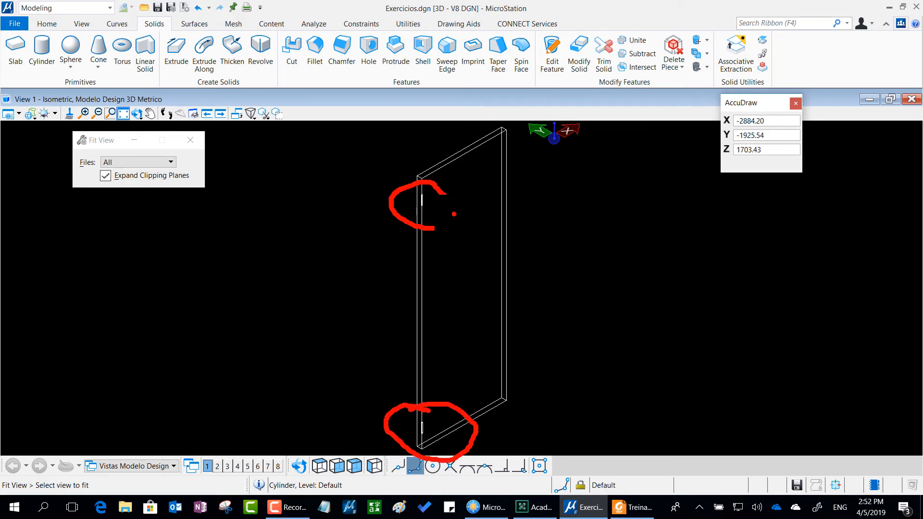
{"action": "key", "text": "Escape"}
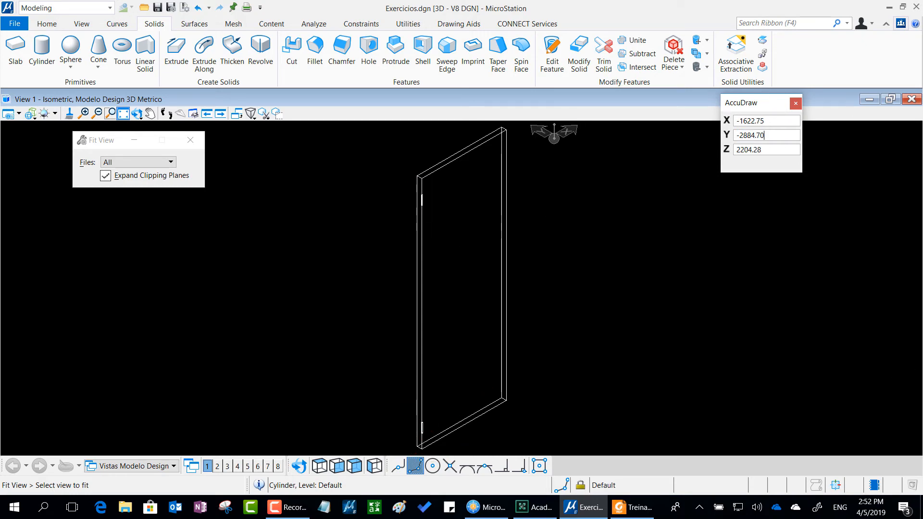
- Switch to the exercise PDF in Foxit Reader to read the door handle requirements
{"action": "key", "text": "alt+Tab"}
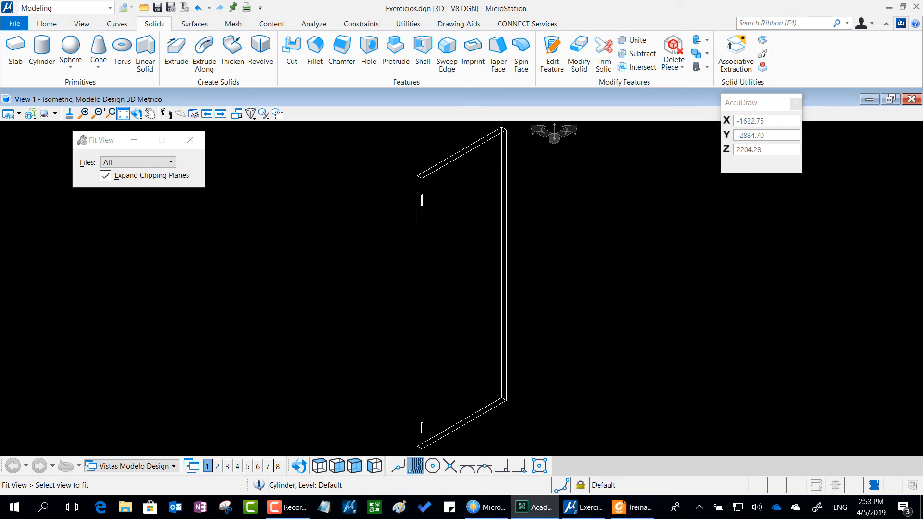
{"action": "left_click_drag", "start_coordinate": [922, 126], "coordinate": [459, 15]}
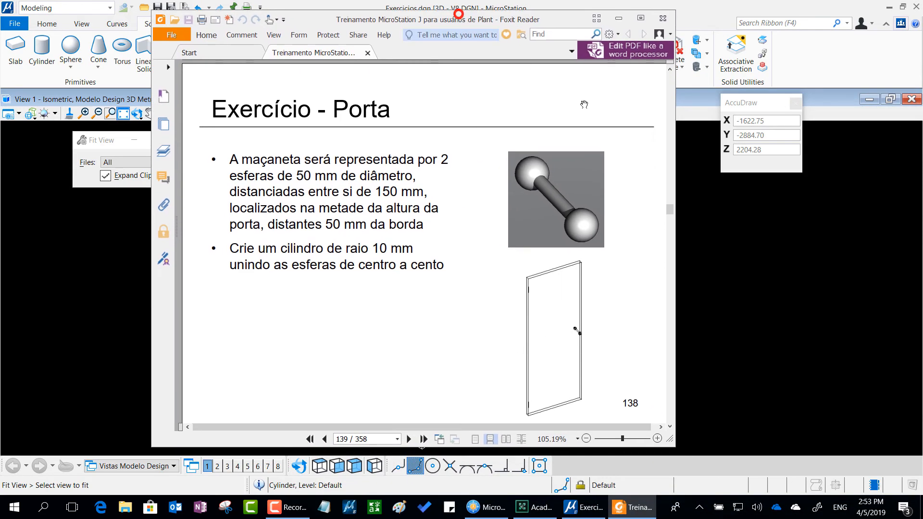
- Enlarge the handle picture in the PDF and examine its two spheres and the cylinder joining their centres
{"action": "scroll", "coordinate": [581, 185], "scroll_direction": "up", "scroll_amount": 3, "text": "ctrl"}
{"action": "scroll", "coordinate": [581, 185], "scroll_direction": "up", "scroll_amount": 1, "text": "ctrl"}
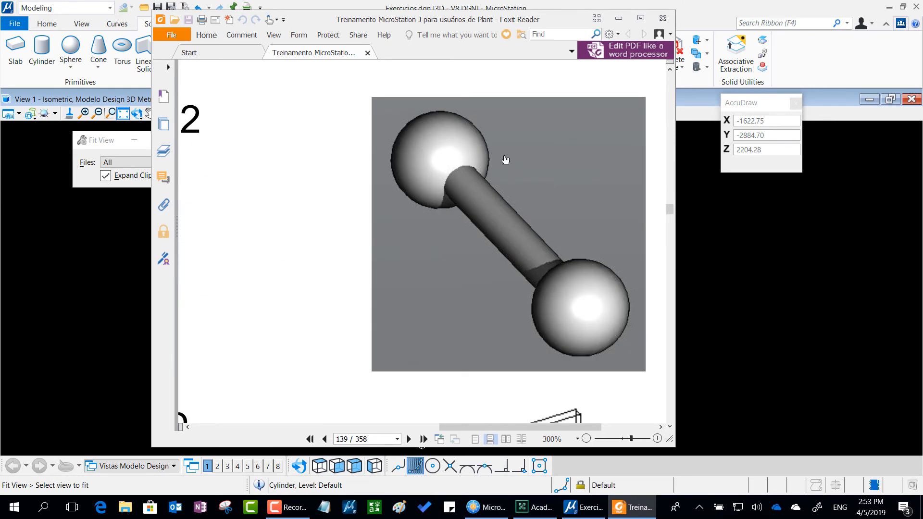
{"action": "mouse_move", "coordinate": [481, 114]}
{"action": "left_mouse_down"}
{"action": "mouse_move", "coordinate": [410, 113]}
{"action": "mouse_move", "coordinate": [413, 199]}
{"action": "mouse_move", "coordinate": [481, 137]}
{"action": "mouse_move", "coordinate": [464, 110]}
{"action": "left_mouse_up"}
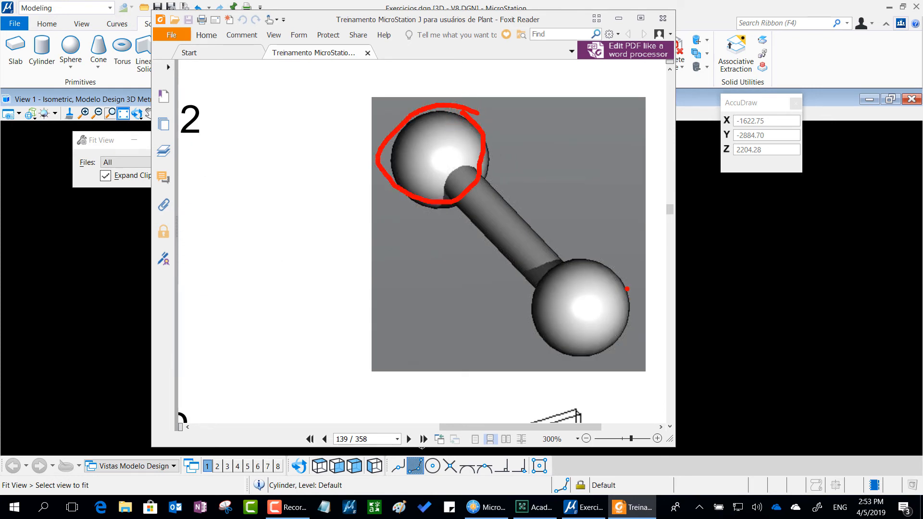
{"action": "mouse_move", "coordinate": [626, 288]}
{"action": "left_mouse_down"}
{"action": "mouse_move", "coordinate": [543, 305]}
{"action": "mouse_move", "coordinate": [610, 343]}
{"action": "mouse_move", "coordinate": [606, 276]}
{"action": "mouse_move", "coordinate": [627, 289]}
{"action": "left_mouse_up"}
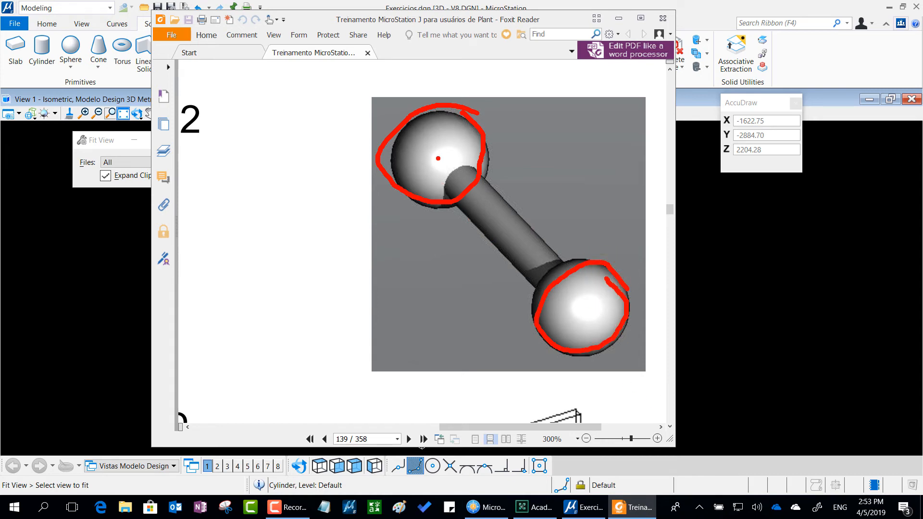
{"action": "left_click_drag", "start_coordinate": [437, 158], "coordinate": [585, 309]}
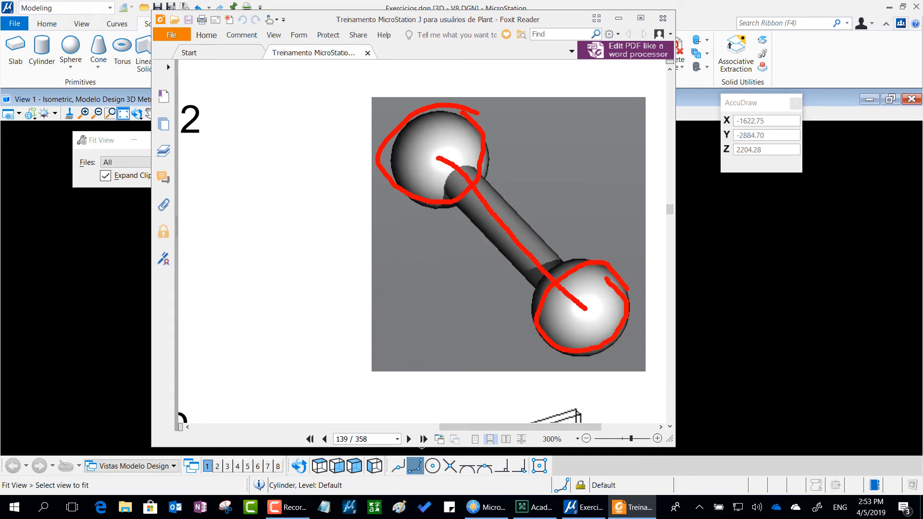
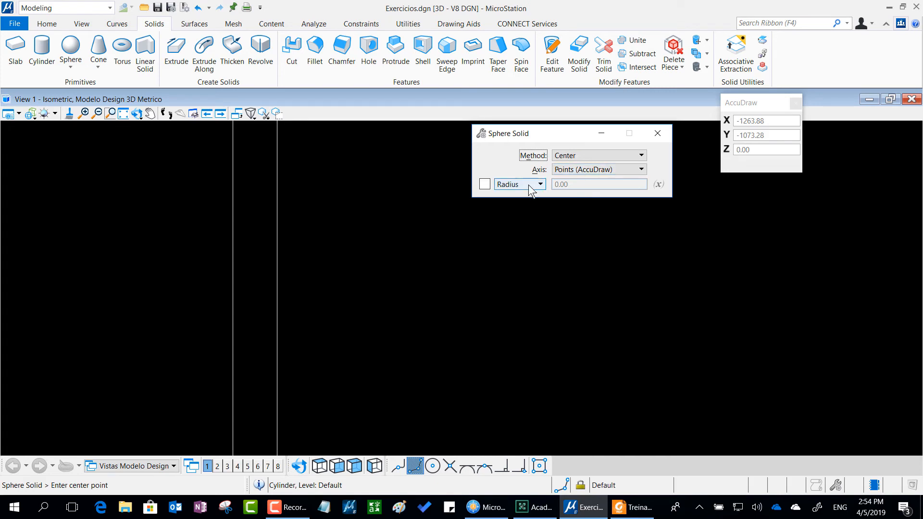
- Create a solid sphere of diameter 50 by its centre in the empty space beside the door leaf
{"action": "left_click", "coordinate": [483, 184]}
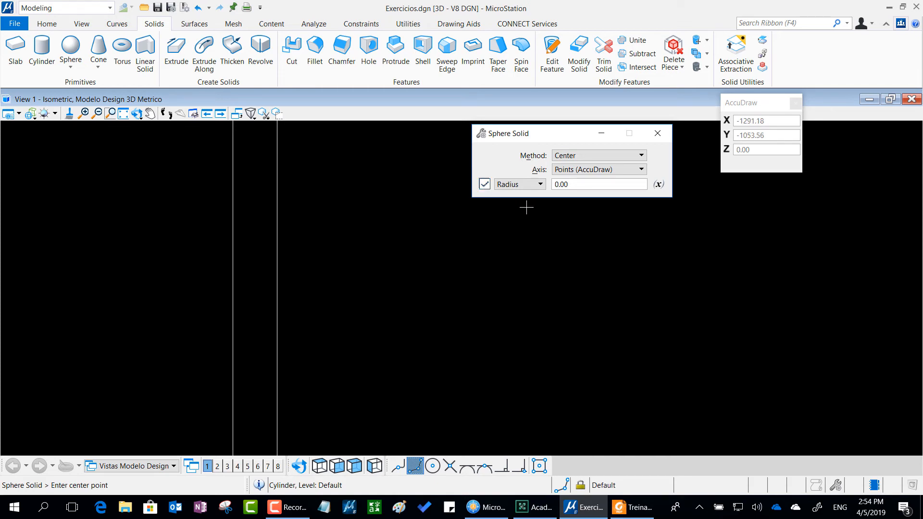
{"action": "left_click", "coordinate": [538, 186]}
{"action": "left_click", "coordinate": [524, 196]}
{"action": "type", "text": "50"}
{"action": "key", "text": "Tab"}
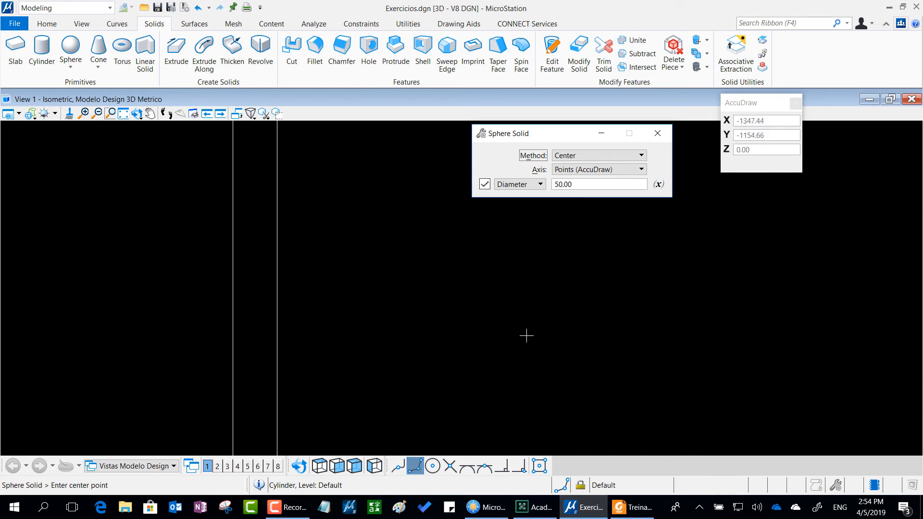
{"action": "left_click", "coordinate": [507, 349]}
{"action": "left_click", "coordinate": [507, 349]}
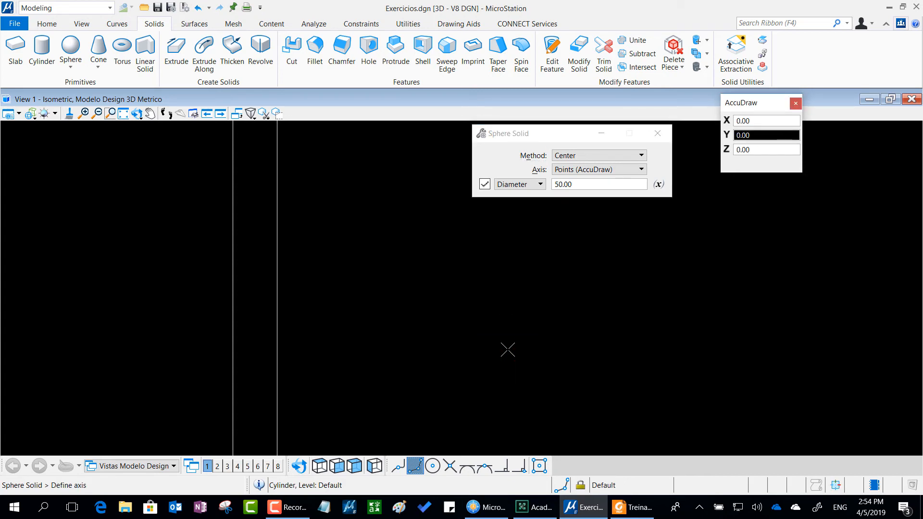
{"action": "left_click", "coordinate": [622, 298]}
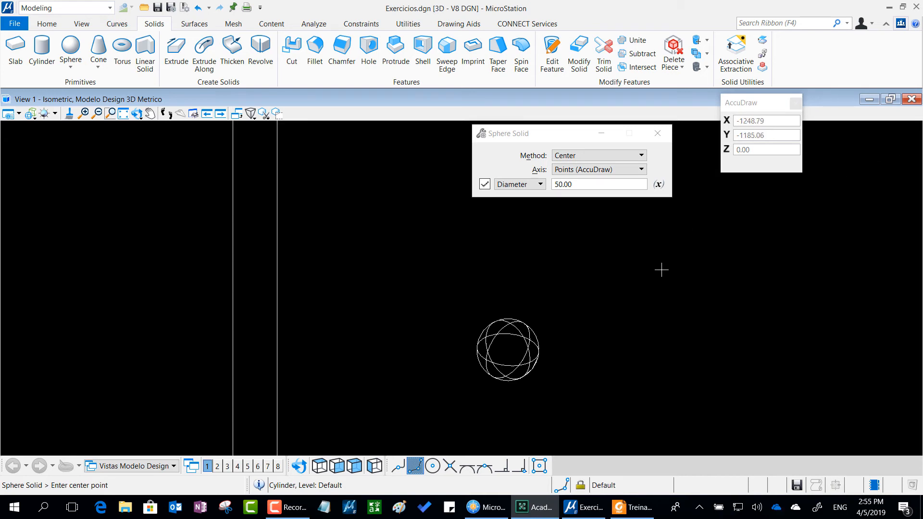
{"action": "left_click", "coordinate": [581, 486]}
{"action": "left_click", "coordinate": [581, 487]}
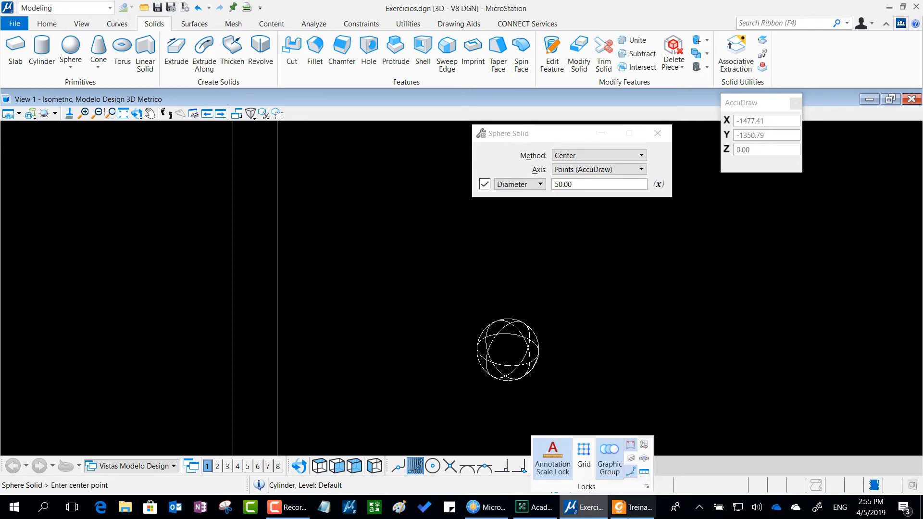
{"action": "right_click", "coordinate": [718, 347]}
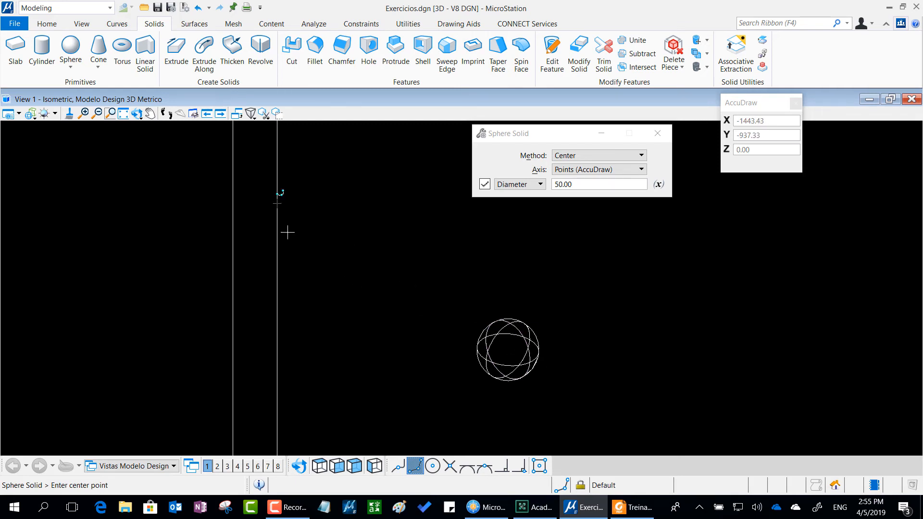
- Copy the sphere once, 150 along the positive Y axis towards the door leaf
{"action": "right_click", "coordinate": [545, 247]}
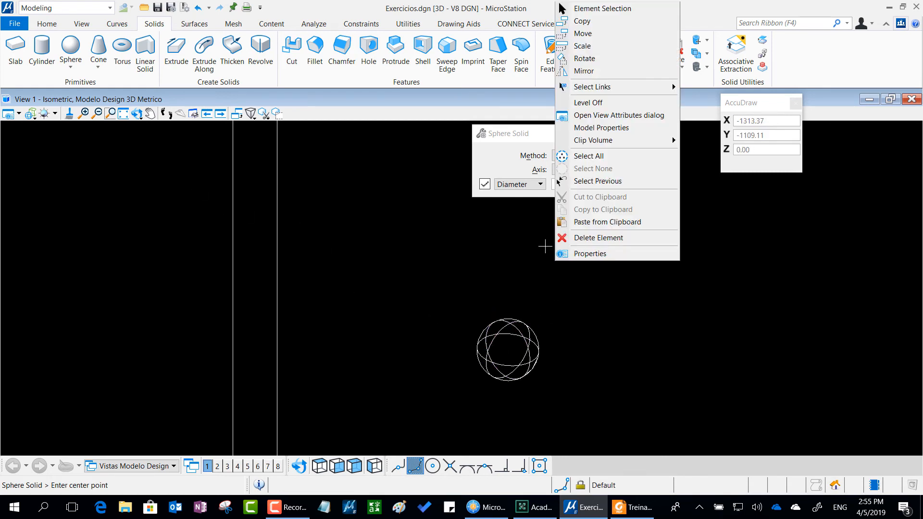
{"action": "left_click", "coordinate": [596, 22]}
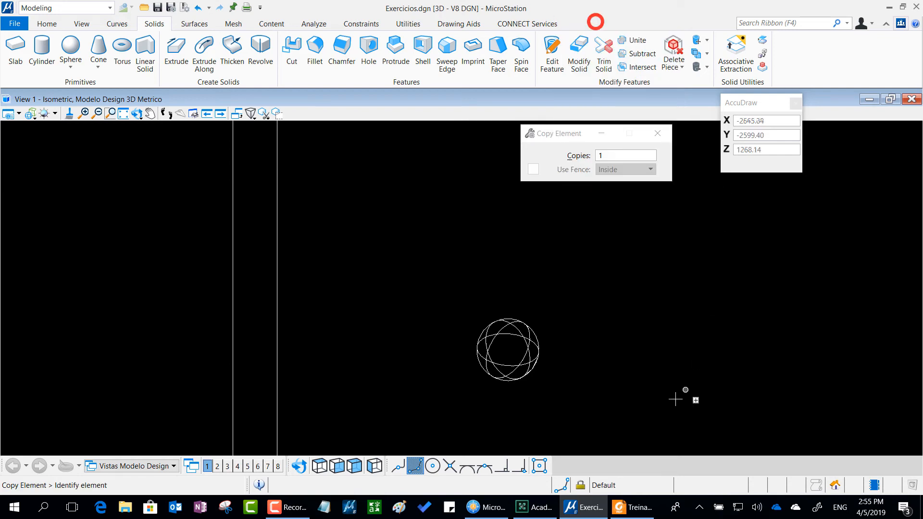
{"action": "left_click", "coordinate": [518, 357]}
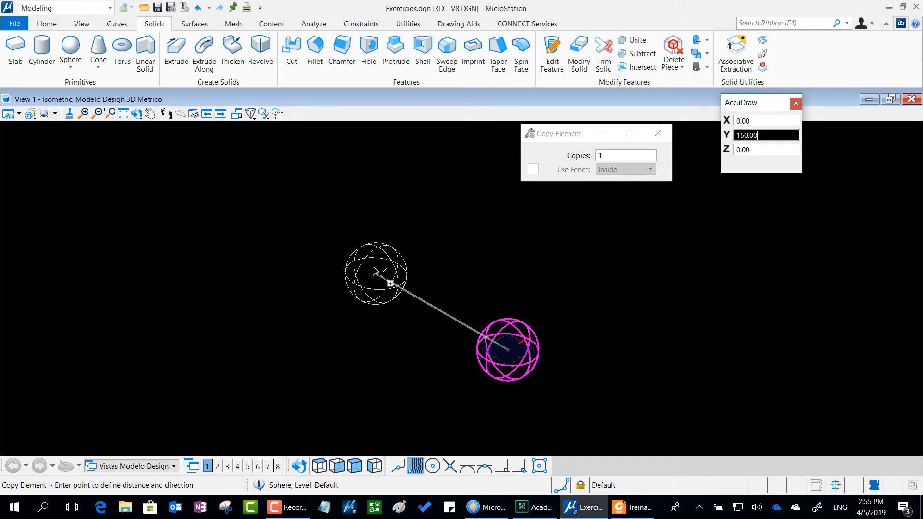
{"action": "type", "text": "150"}
{"action": "left_click", "coordinate": [390, 283]}
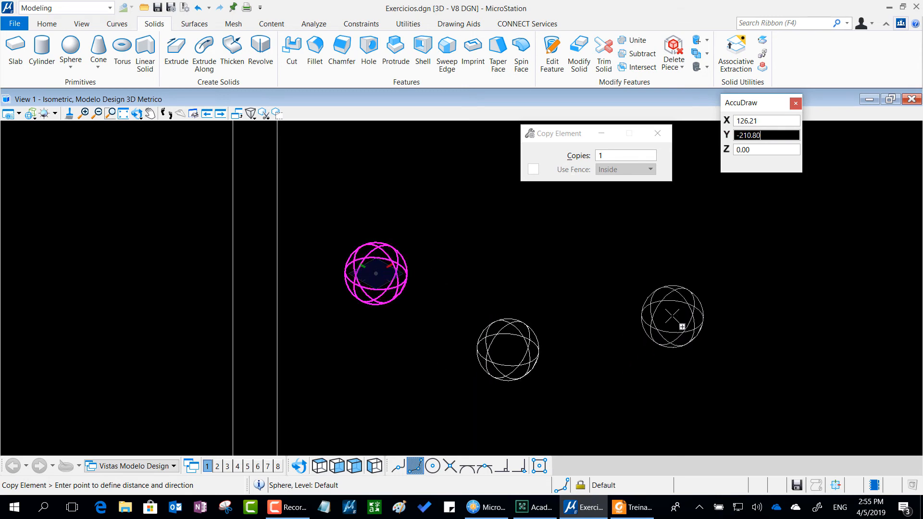
{"action": "right_click", "coordinate": [673, 318]}
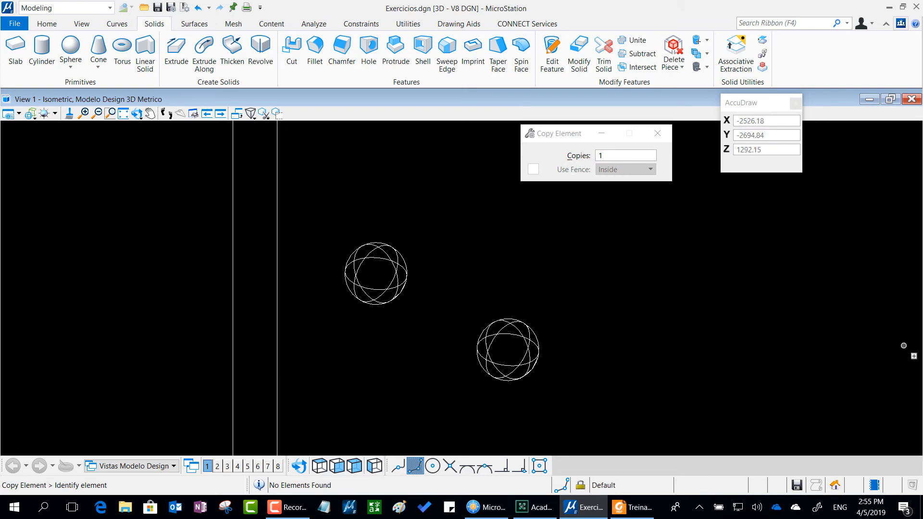
{"action": "left_click", "coordinate": [534, 507]}
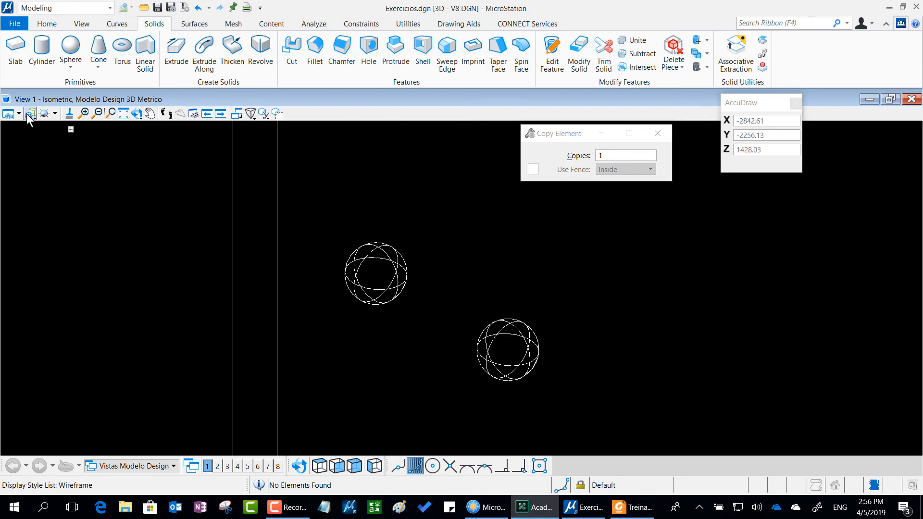
- Create a cylinder of radius 10 with its height unlocked, running from one sphere's centre to the other's
{"action": "left_click", "coordinate": [43, 48]}
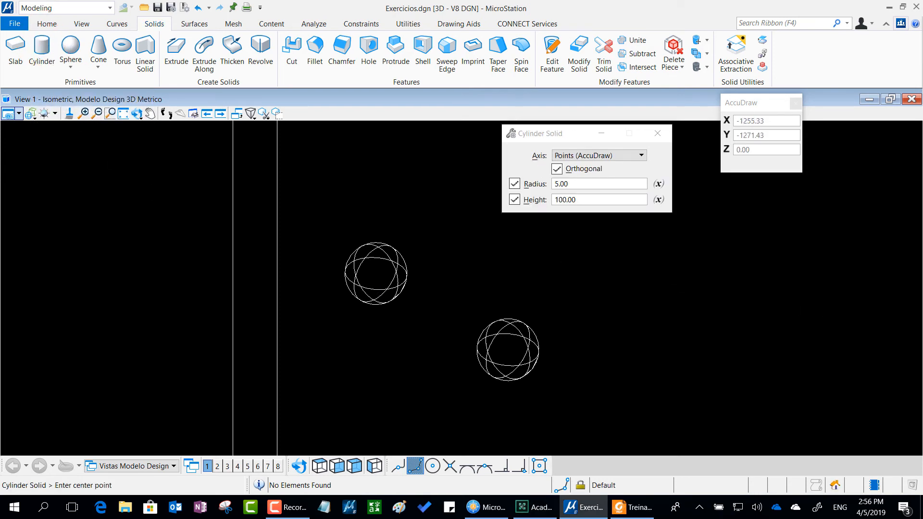
{"action": "left_click", "coordinate": [587, 188]}
{"action": "type", "text": "10"}
{"action": "key", "text": "Tab"}
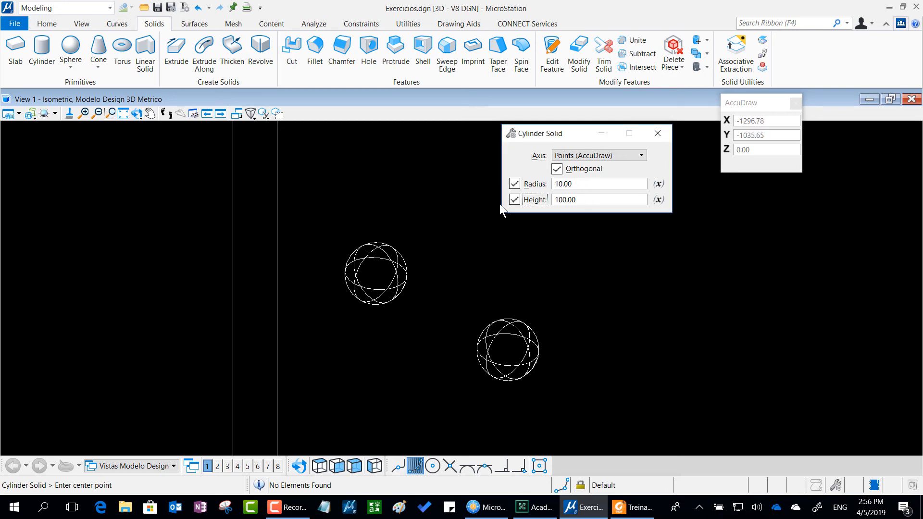
{"action": "left_click", "coordinate": [515, 201]}
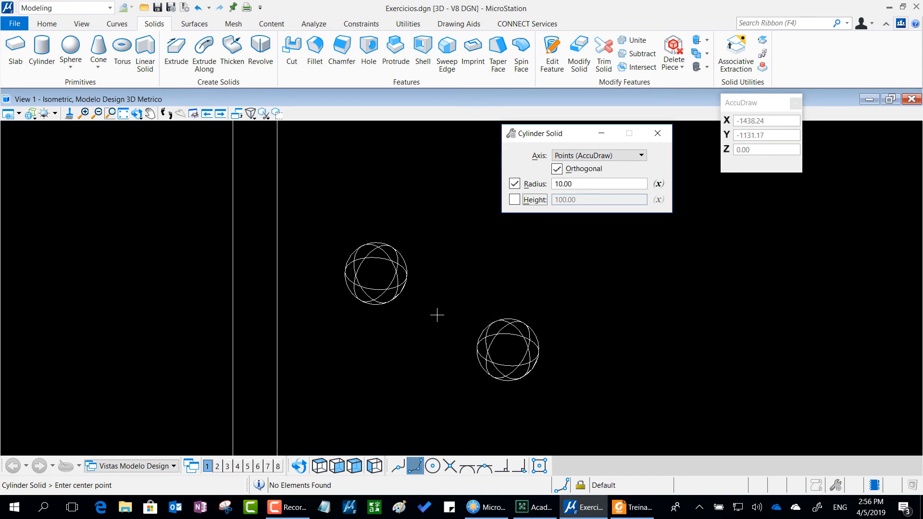
{"action": "left_click", "coordinate": [377, 273]}
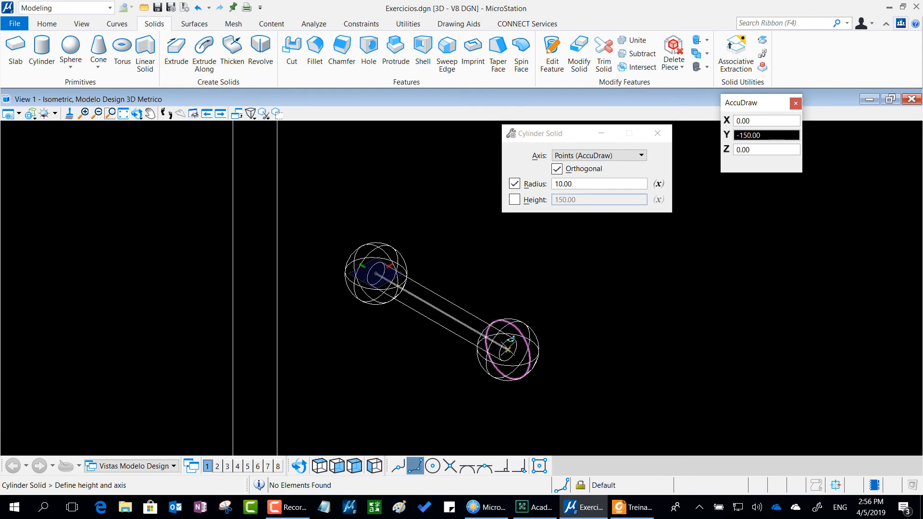
{"action": "left_click", "coordinate": [506, 348]}
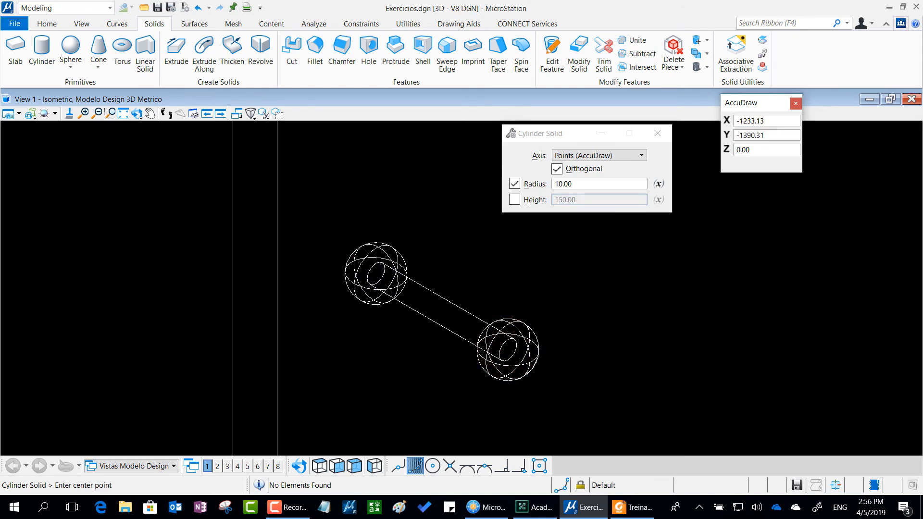
{"action": "key", "text": "alt+Tab"}
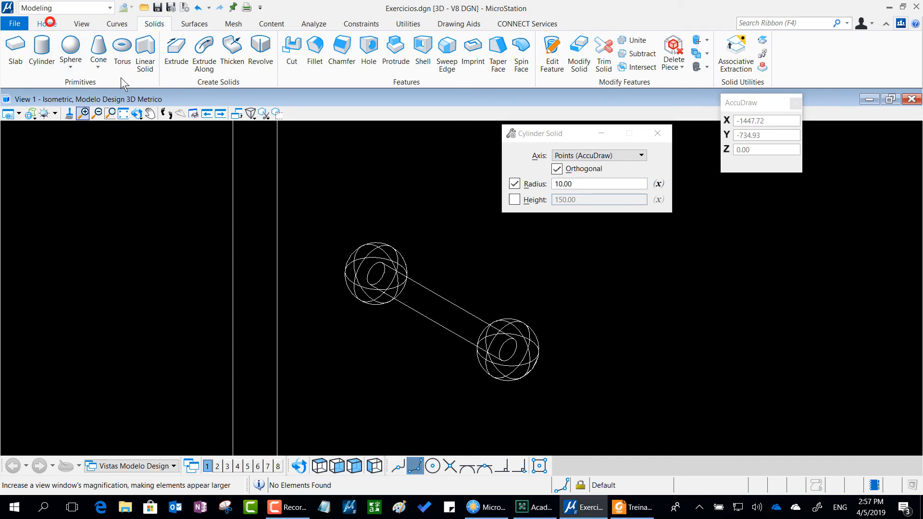
- Try to unite the two spheres and the connecting cylinder into a single handle solid
{"action": "left_click", "coordinate": [48, 23]}
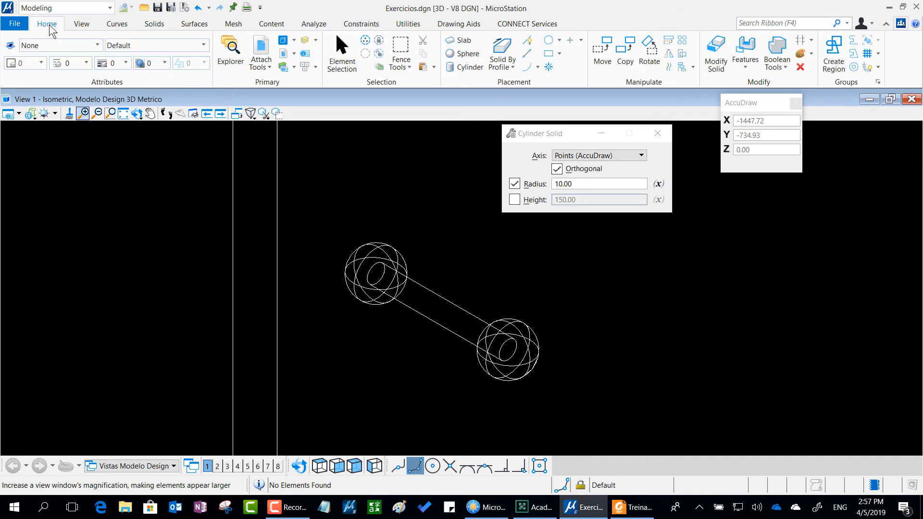
{"action": "left_click", "coordinate": [339, 62]}
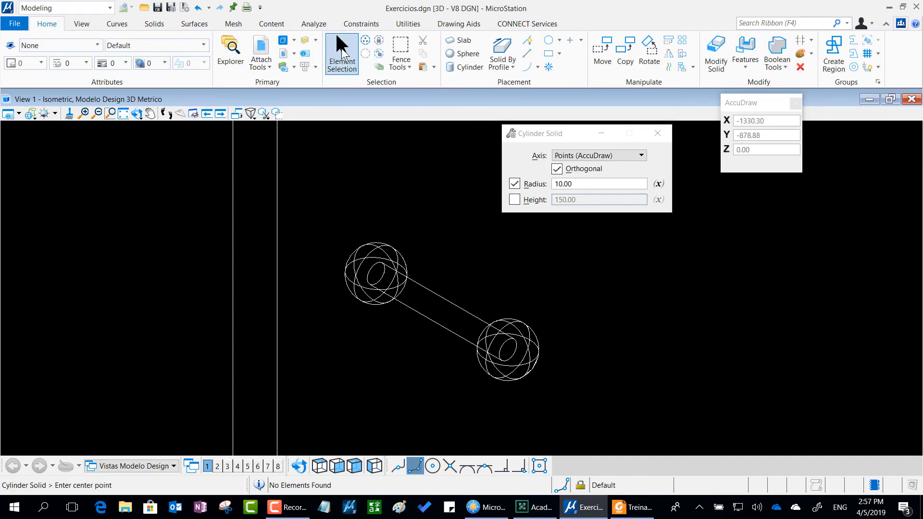
{"action": "left_click_drag", "start_coordinate": [326, 209], "coordinate": [589, 434]}
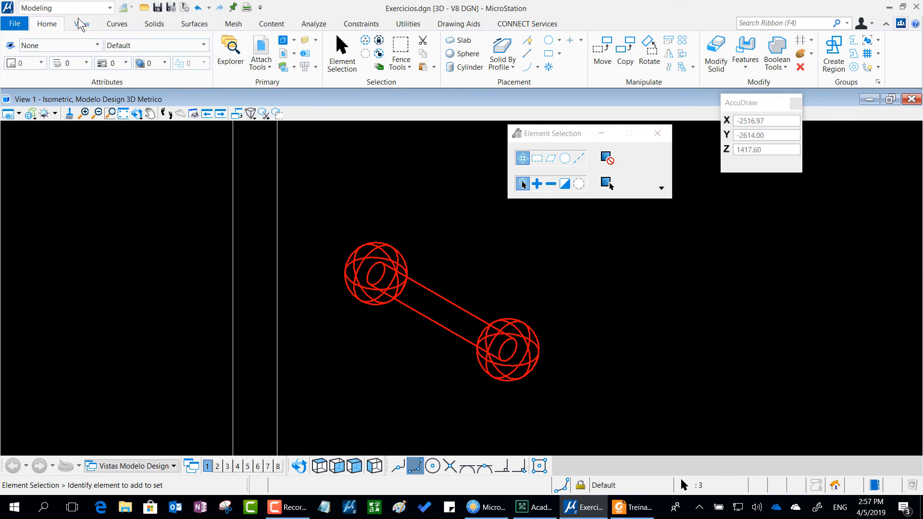
{"action": "left_click", "coordinate": [153, 23]}
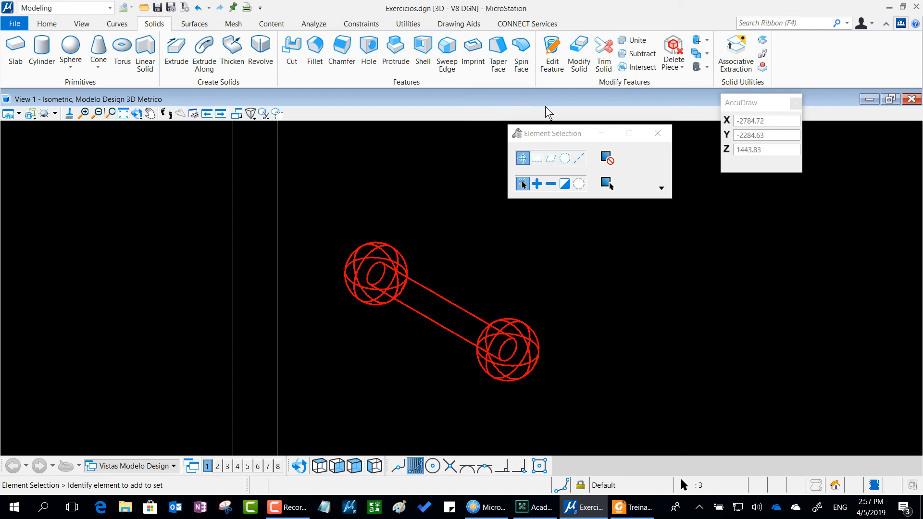
{"action": "left_click", "coordinate": [635, 40]}
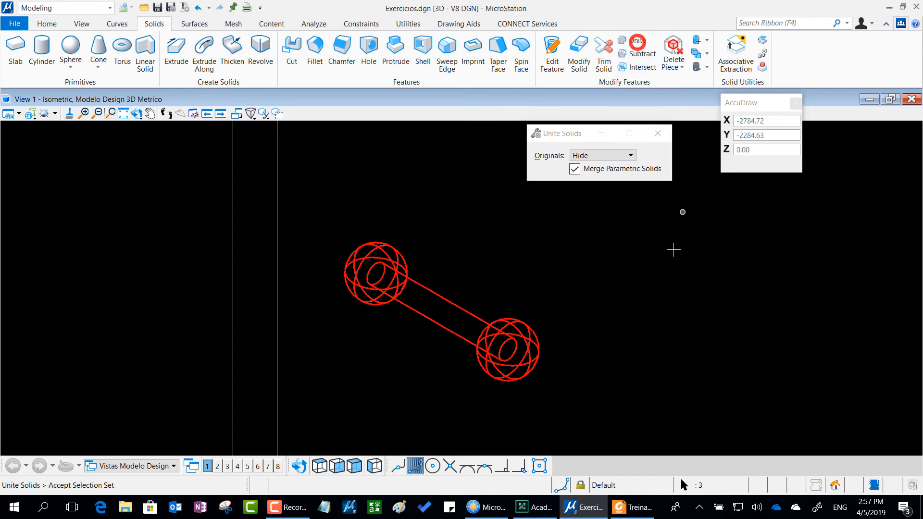
{"action": "left_click", "coordinate": [511, 242]}
- Undo the union of the handle solids and clear the selection
{"action": "right_click", "coordinate": [476, 202]}
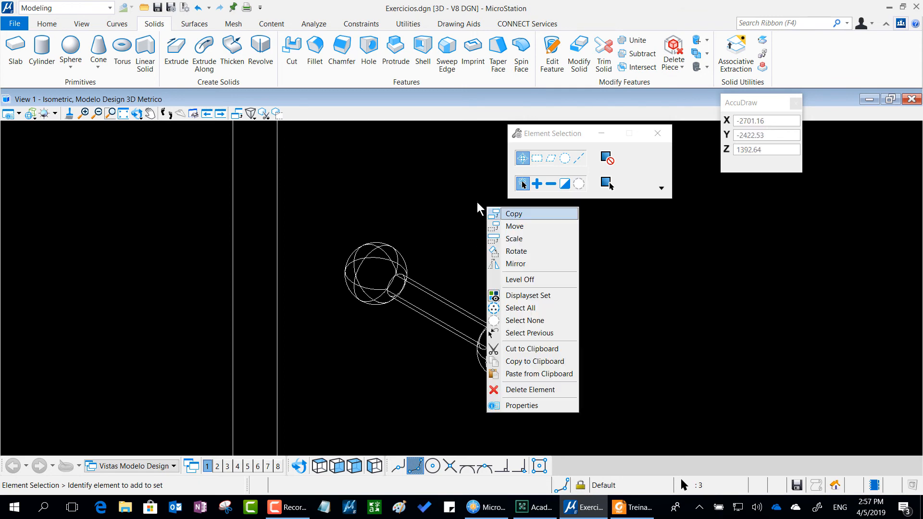
{"action": "left_click", "coordinate": [505, 227]}
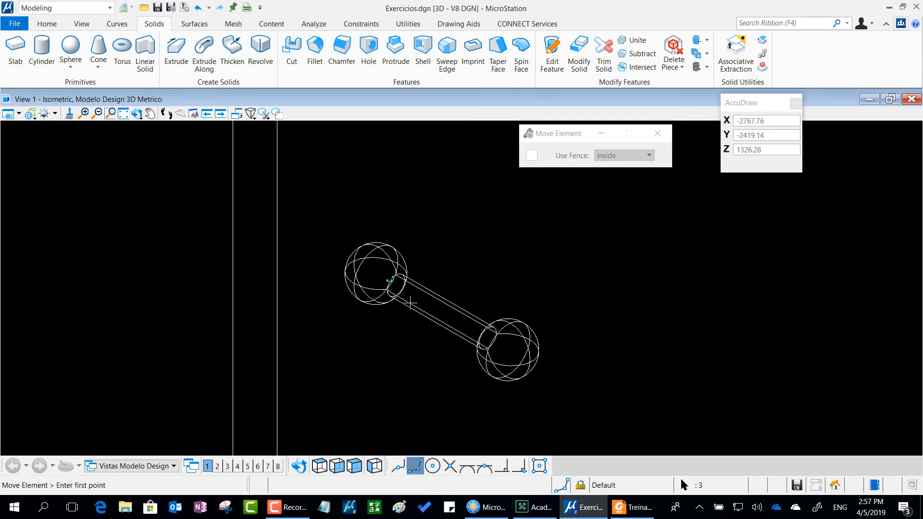
{"action": "scroll", "coordinate": [411, 303], "scroll_direction": "up", "scroll_amount": 5}
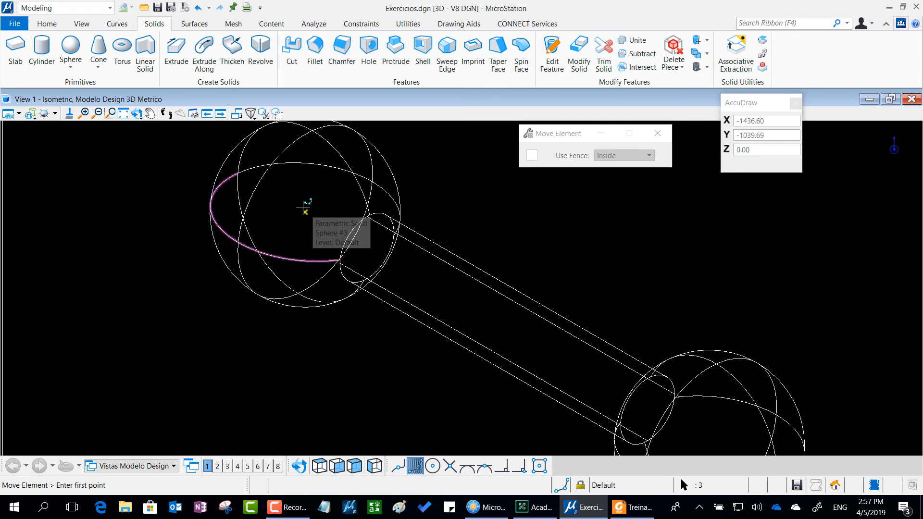
{"action": "scroll", "coordinate": [636, 284], "scroll_direction": "down", "scroll_amount": 5}
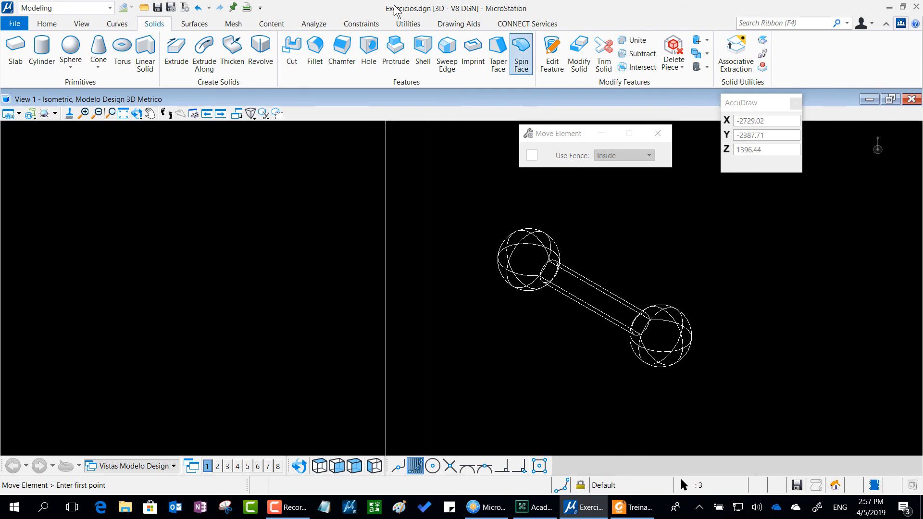
{"action": "left_click", "coordinate": [197, 7]}
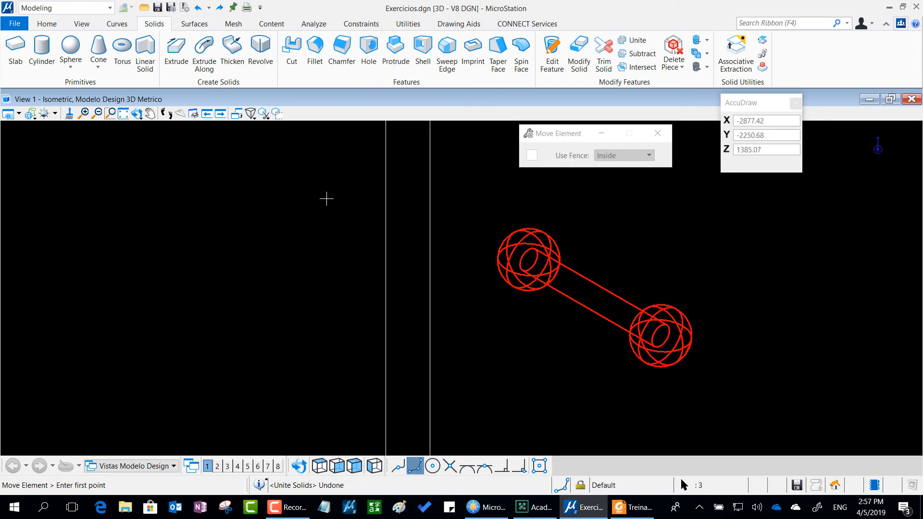
{"action": "right_click", "coordinate": [326, 198]}
{"action": "left_click", "coordinate": [356, 209]}
{"action": "left_click", "coordinate": [697, 246]}
- Preview the handle in the default Illustration display style and return the view to Wireframe
{"action": "scroll", "coordinate": [725, 308], "scroll_direction": "up", "scroll_amount": 2}
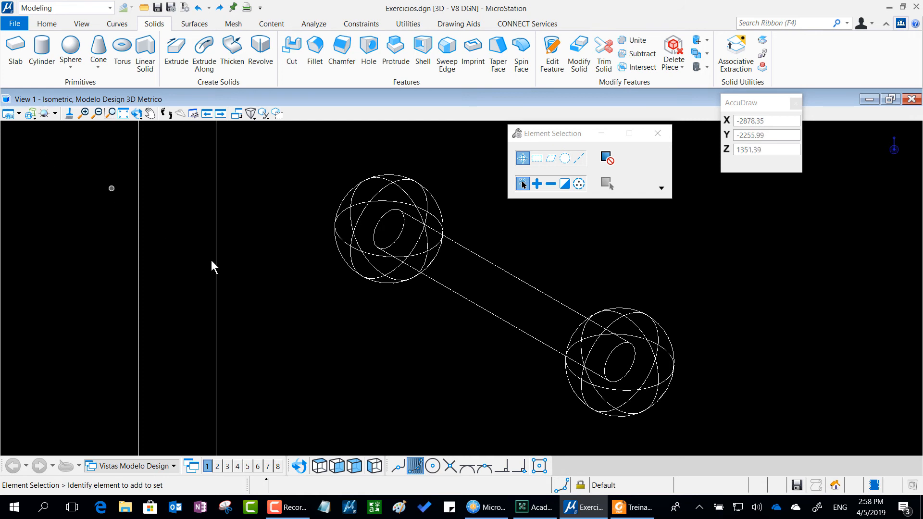
{"action": "left_click", "coordinate": [32, 115]}
{"action": "mouse_move", "coordinate": [60, 153]}
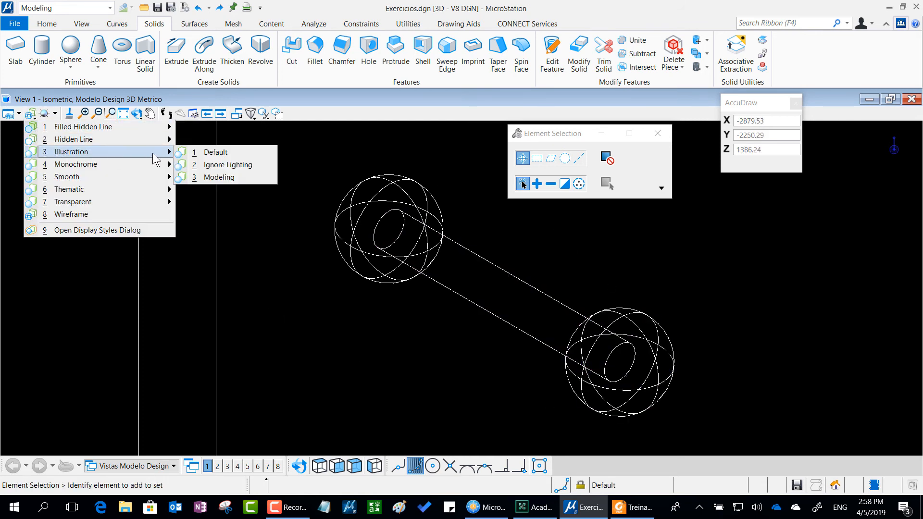
{"action": "left_click", "coordinate": [241, 151]}
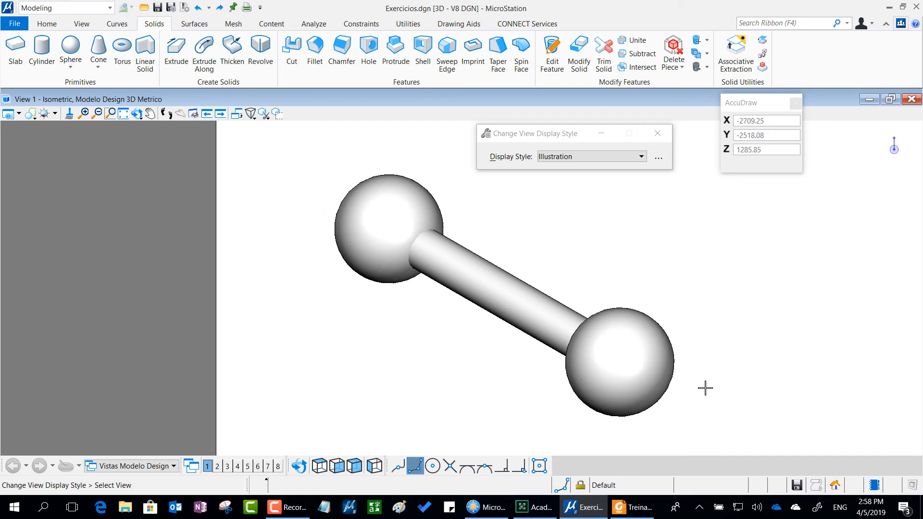
{"action": "left_click", "coordinate": [34, 112]}
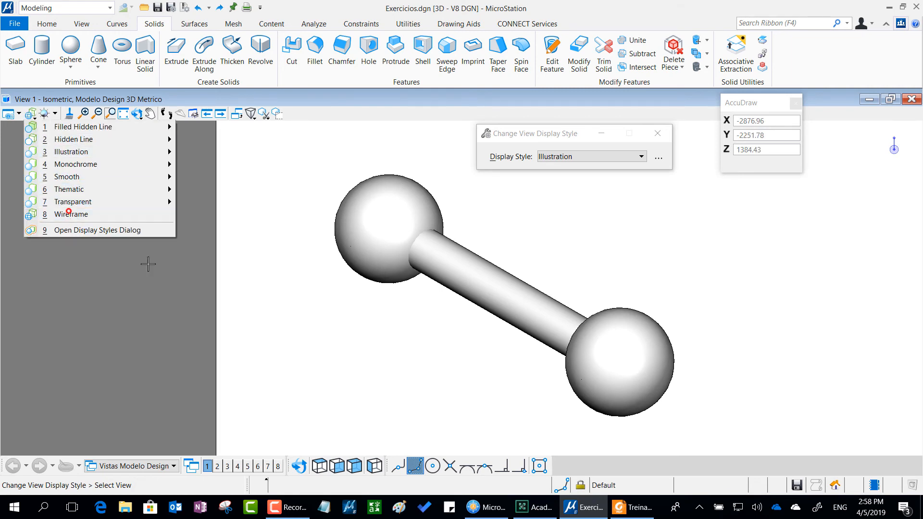
{"action": "left_click", "coordinate": [69, 214]}
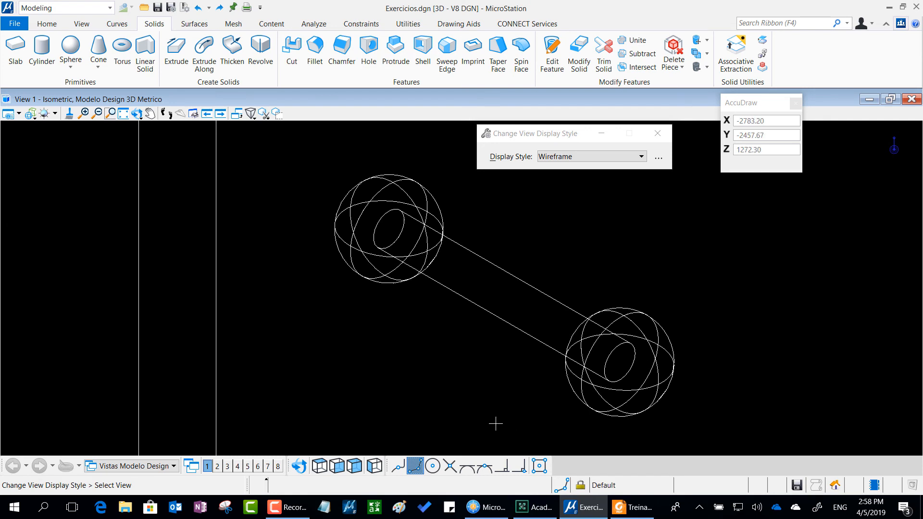
- Try uniting the two spheres and the connecting cylinder with Originals set to Hide and Merge Parametric Solids enabled
{"action": "scroll", "coordinate": [439, 323], "scroll_direction": "down", "scroll_amount": 2}
{"action": "scroll", "coordinate": [447, 341], "scroll_direction": "up", "scroll_amount": 2}
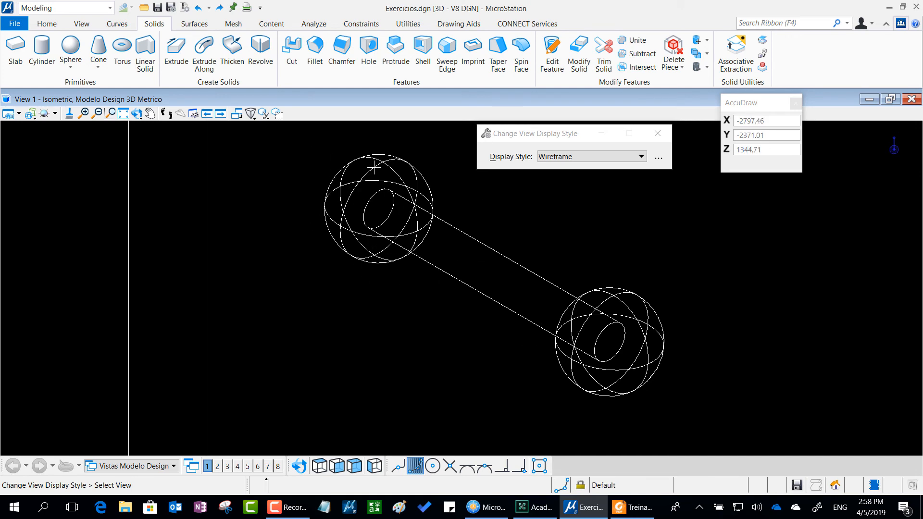
{"action": "scroll", "coordinate": [488, 278], "scroll_direction": "down", "scroll_amount": 2}
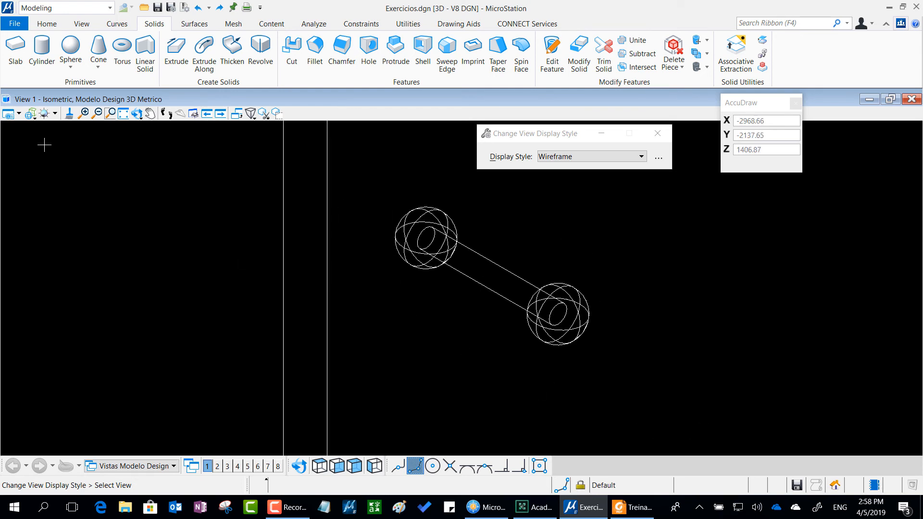
{"action": "right_click", "coordinate": [191, 235]}
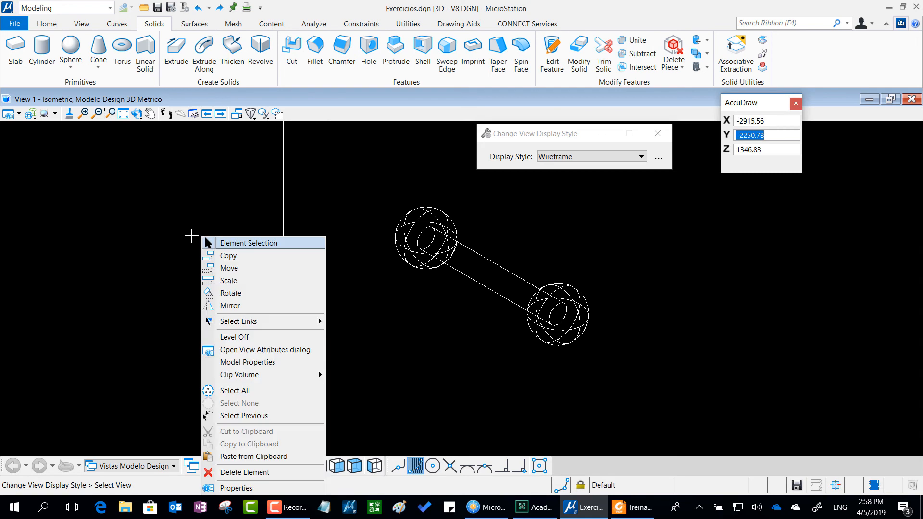
{"action": "left_click", "coordinate": [235, 244]}
{"action": "left_click_drag", "start_coordinate": [382, 182], "coordinate": [640, 393]}
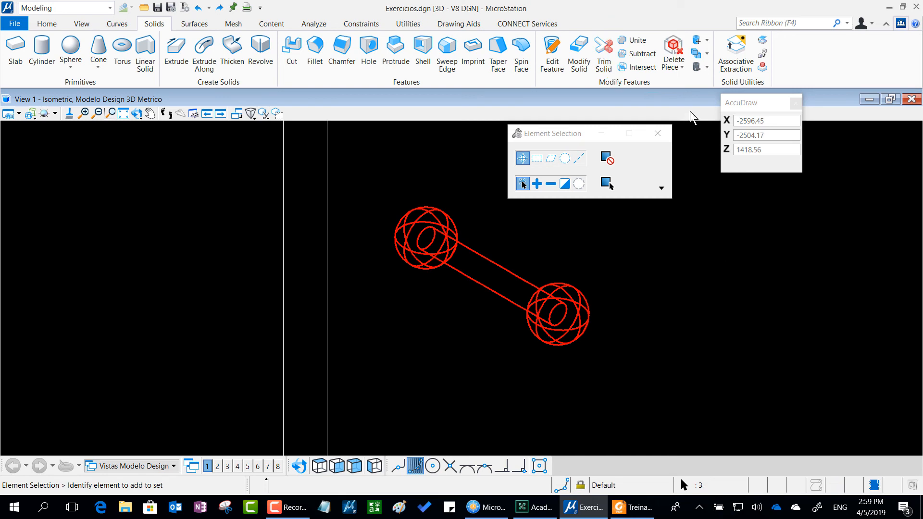
{"action": "left_click", "coordinate": [632, 42]}
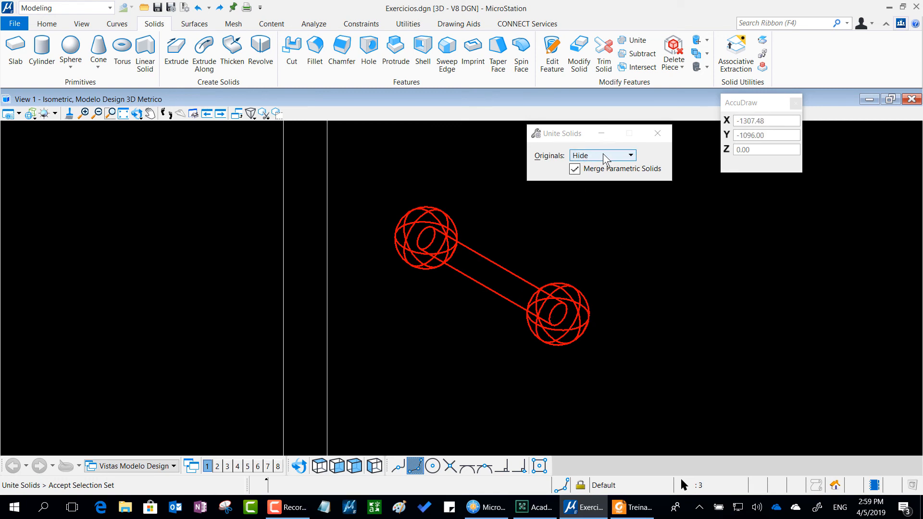
{"action": "left_click", "coordinate": [573, 174]}
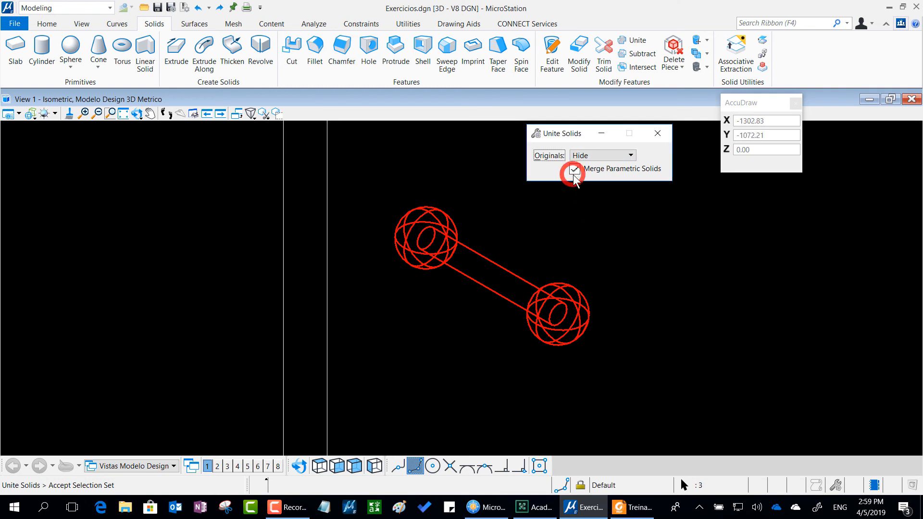
{"action": "left_click", "coordinate": [574, 171]}
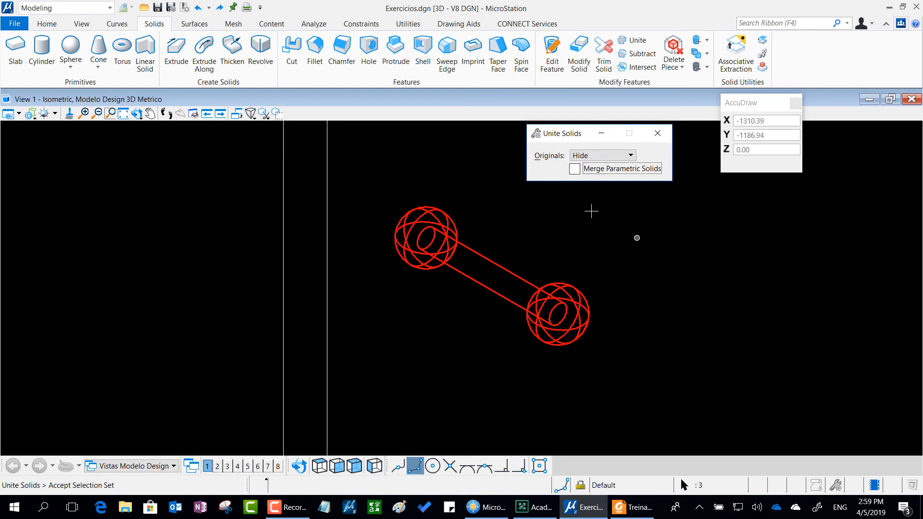
{"action": "left_click", "coordinate": [575, 169]}
{"action": "left_click", "coordinate": [620, 258]}
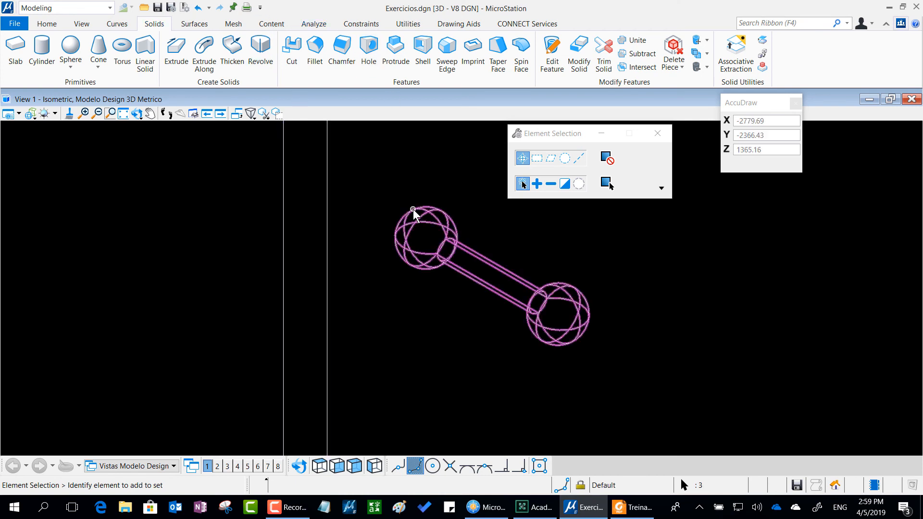
{"action": "left_click", "coordinate": [668, 255]}
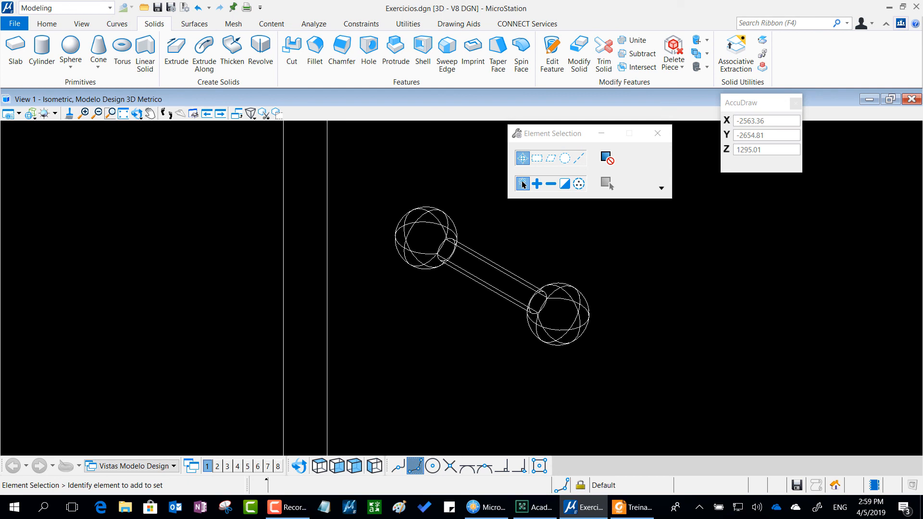
{"action": "key", "text": "alt+Tab"}
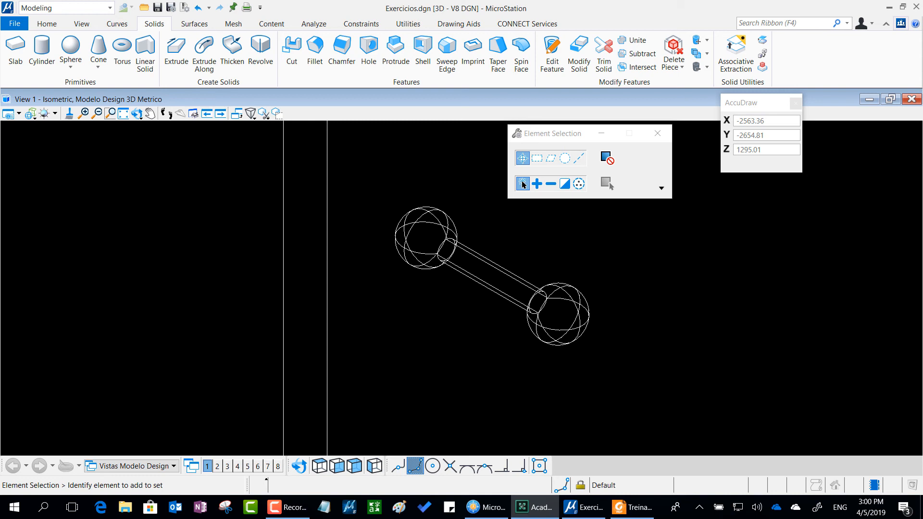
{"action": "scroll", "coordinate": [210, 295], "scroll_direction": "down", "scroll_amount": 10}
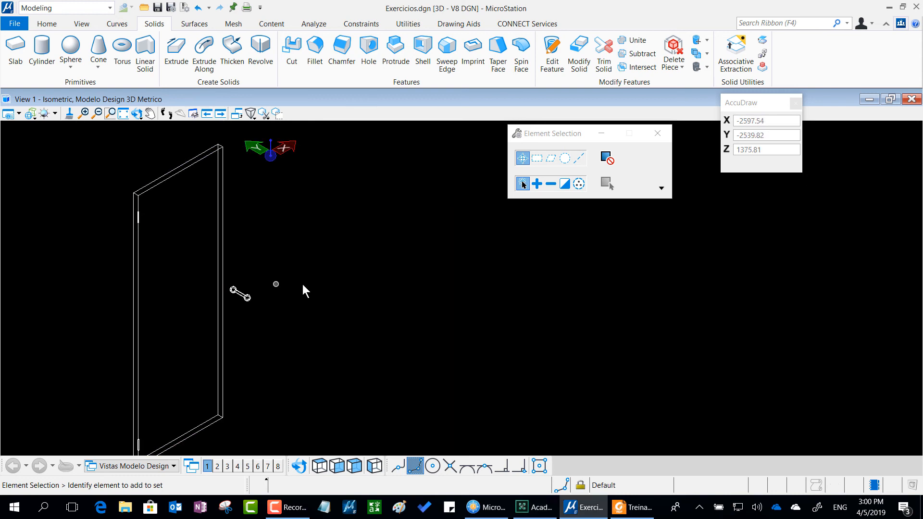
{"action": "middle_click_drag", "start_coordinate": [307, 278], "coordinate": [495, 250]}
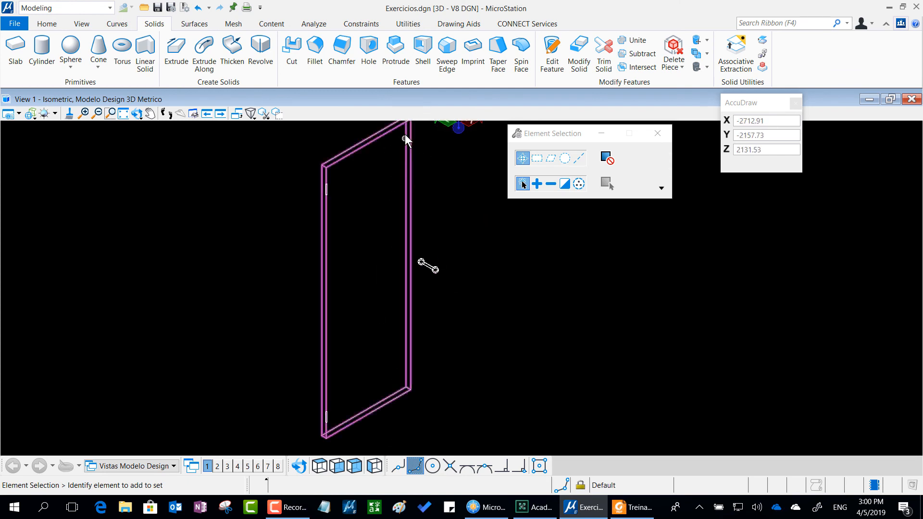
{"action": "scroll", "coordinate": [435, 197], "scroll_direction": "up", "scroll_amount": 2}
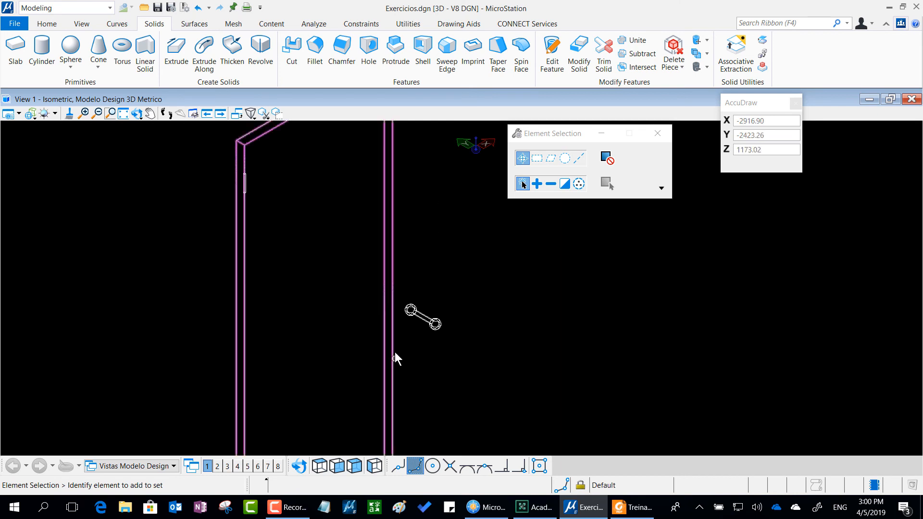
{"action": "scroll", "coordinate": [395, 355], "scroll_direction": "up", "scroll_amount": 3}
{"action": "right_click", "coordinate": [608, 283]}
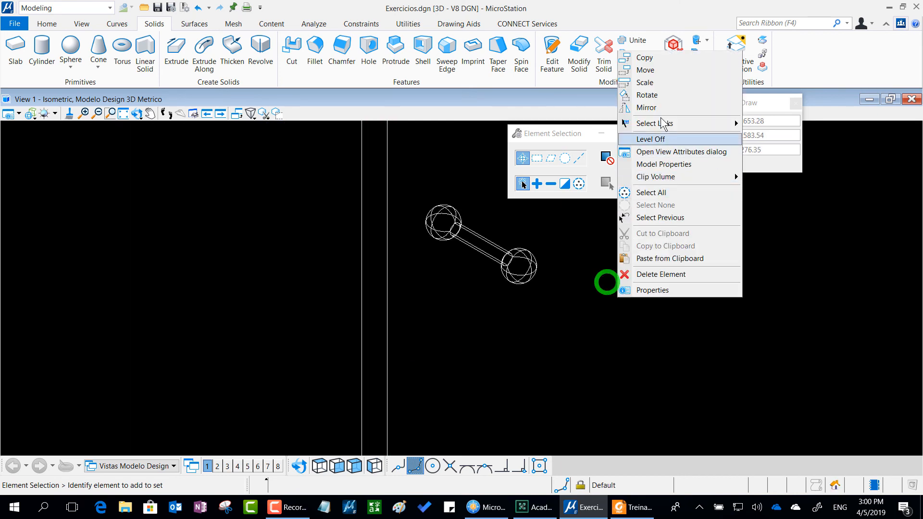
{"action": "left_click", "coordinate": [644, 71]}
{"action": "scroll", "coordinate": [502, 187], "scroll_direction": "up", "scroll_amount": 2}
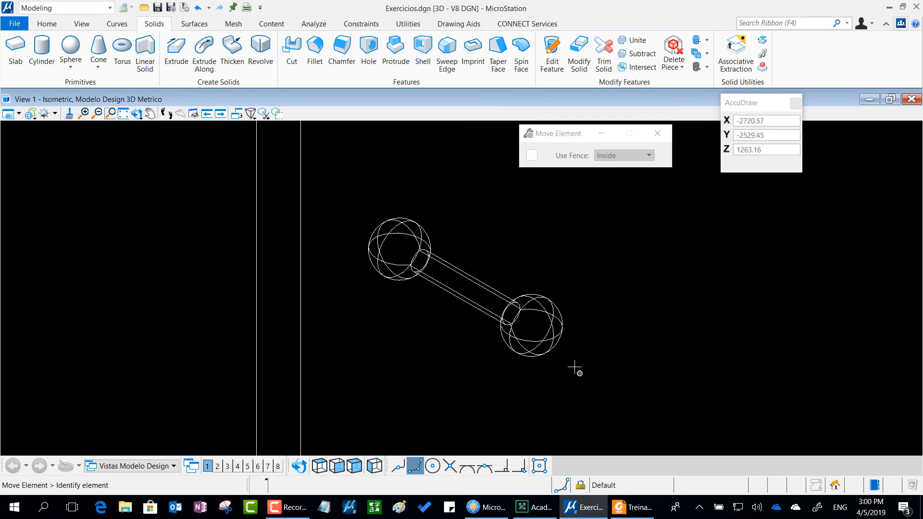
{"action": "left_click_drag", "start_coordinate": [569, 135], "coordinate": [566, 186]}
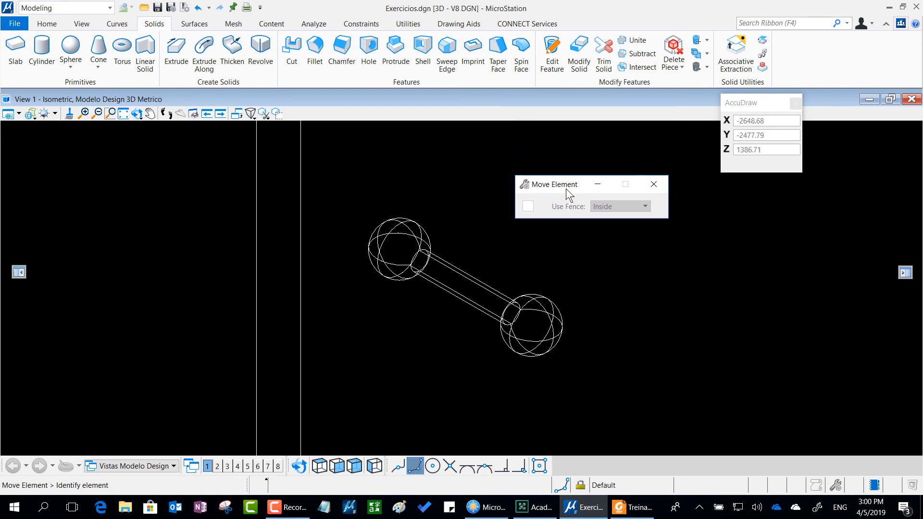
{"action": "right_click", "coordinate": [608, 278]}
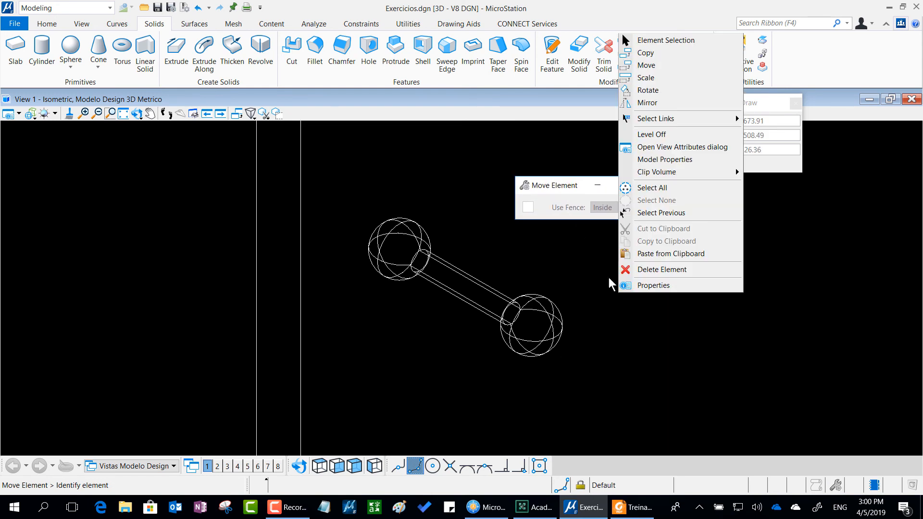
{"action": "left_click", "coordinate": [657, 68]}
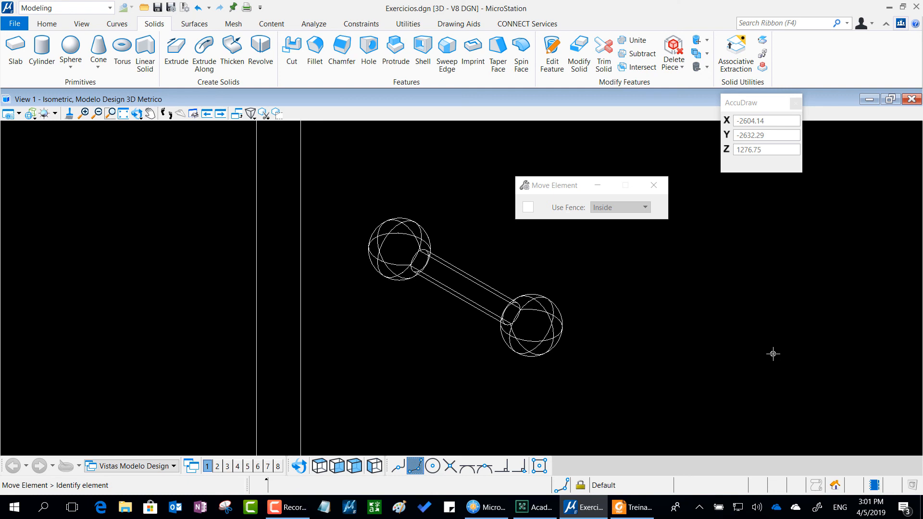
- Undo the last union and unite both spheres with the cylinder again, hiding the originals and keeping Merge Parametric Solids enabled
{"action": "left_click", "coordinate": [197, 8]}
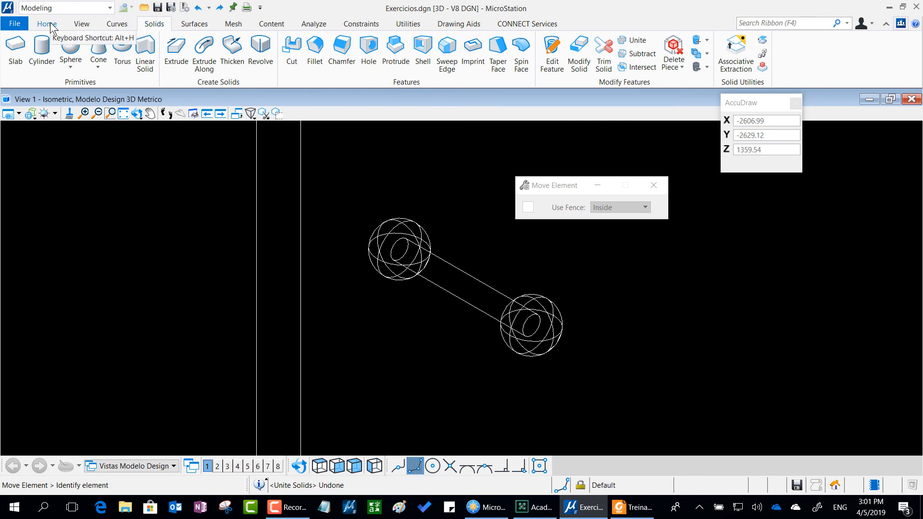
{"action": "right_click", "coordinate": [334, 149]}
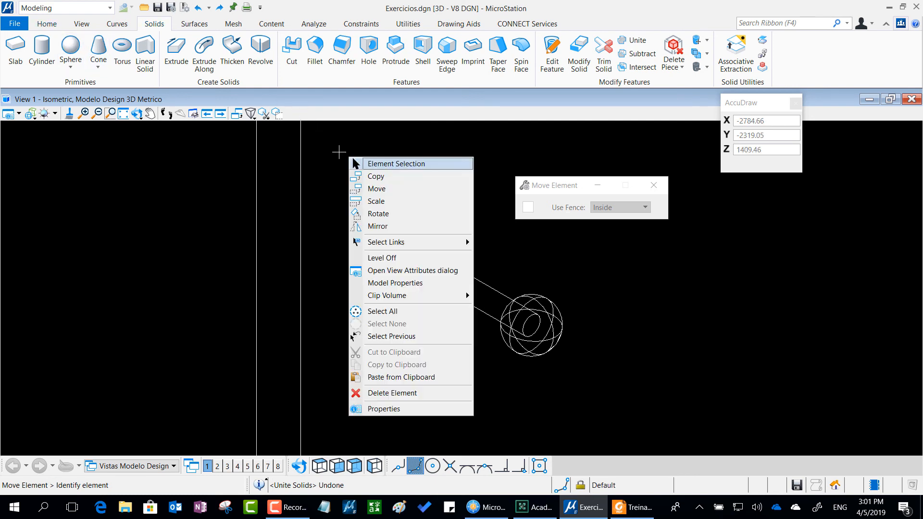
{"action": "left_click", "coordinate": [368, 158]}
{"action": "left_click_drag", "start_coordinate": [348, 169], "coordinate": [584, 397]}
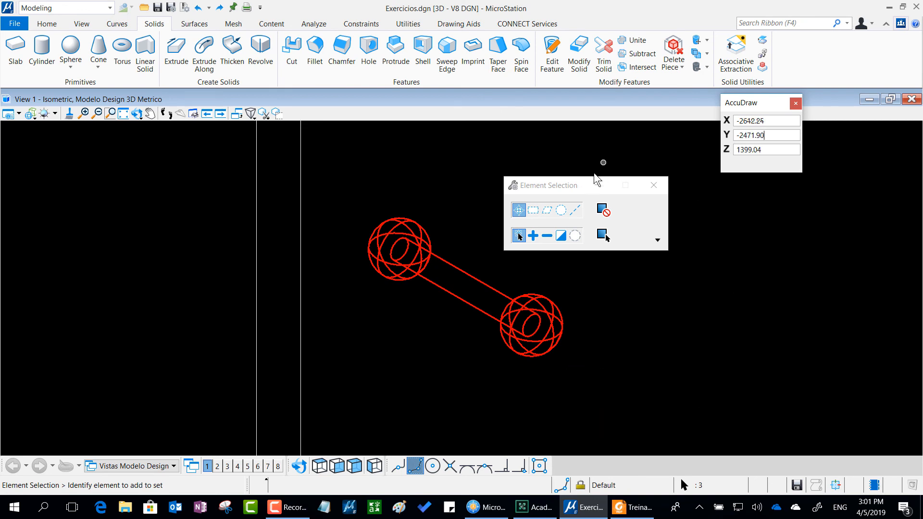
{"action": "left_click_drag", "start_coordinate": [556, 189], "coordinate": [774, 197]}
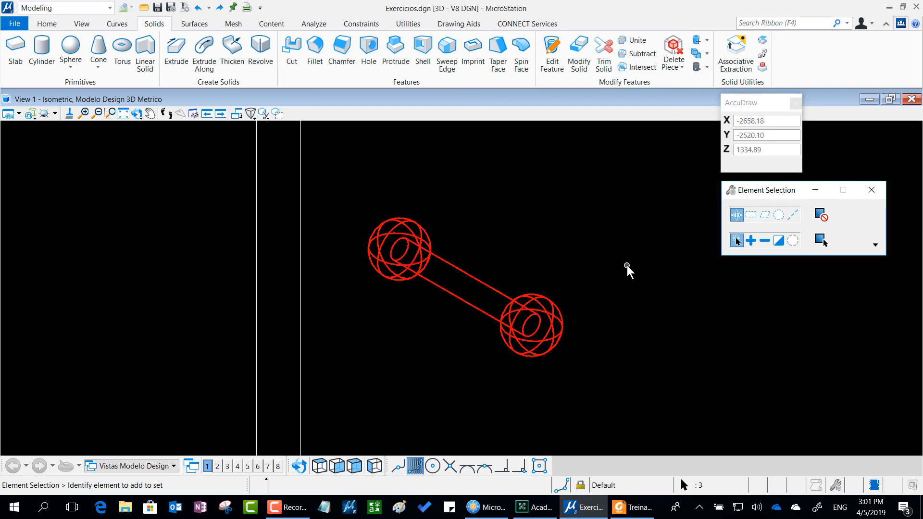
{"action": "left_click_drag", "start_coordinate": [328, 173], "coordinate": [631, 378]}
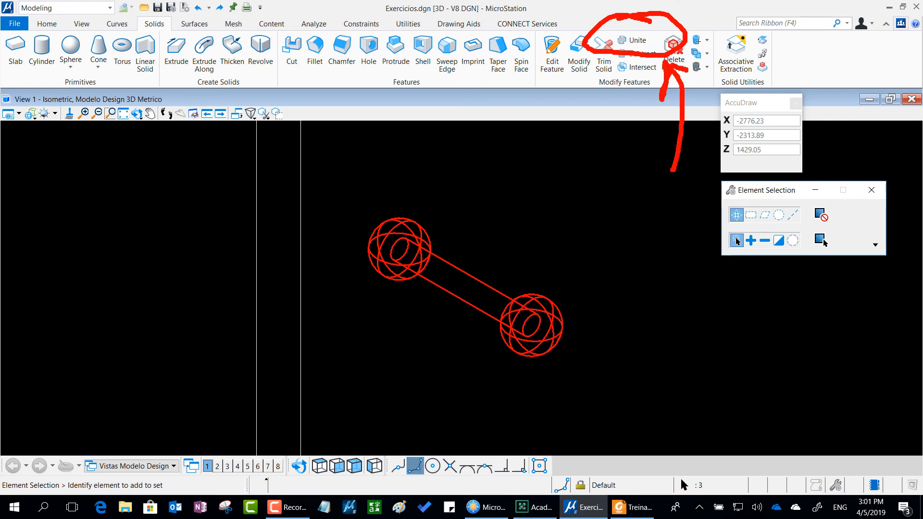
{"action": "left_click", "coordinate": [636, 41]}
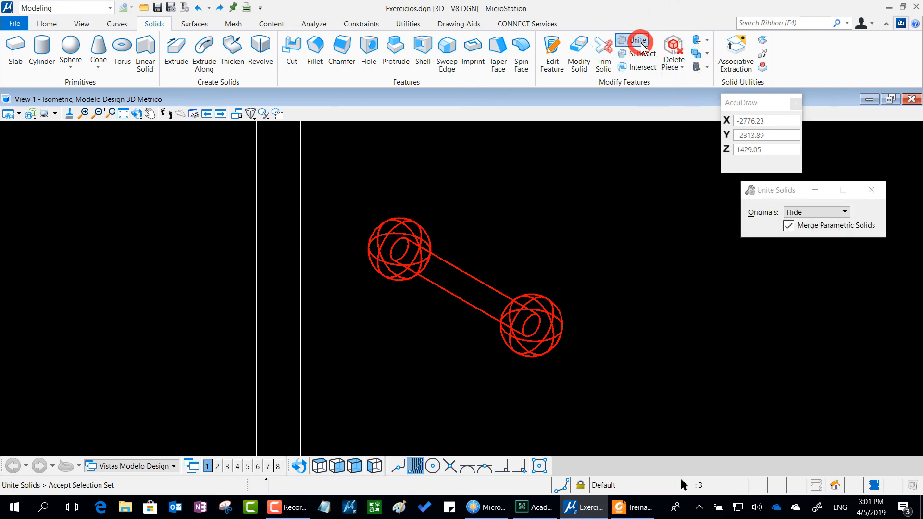
{"action": "left_click_drag", "start_coordinate": [777, 195], "coordinate": [578, 127]}
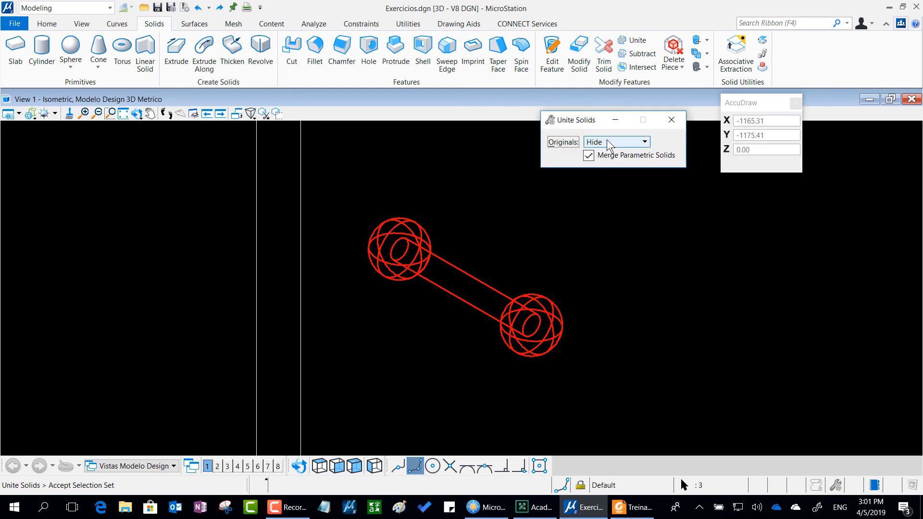
{"action": "left_click", "coordinate": [589, 155]}
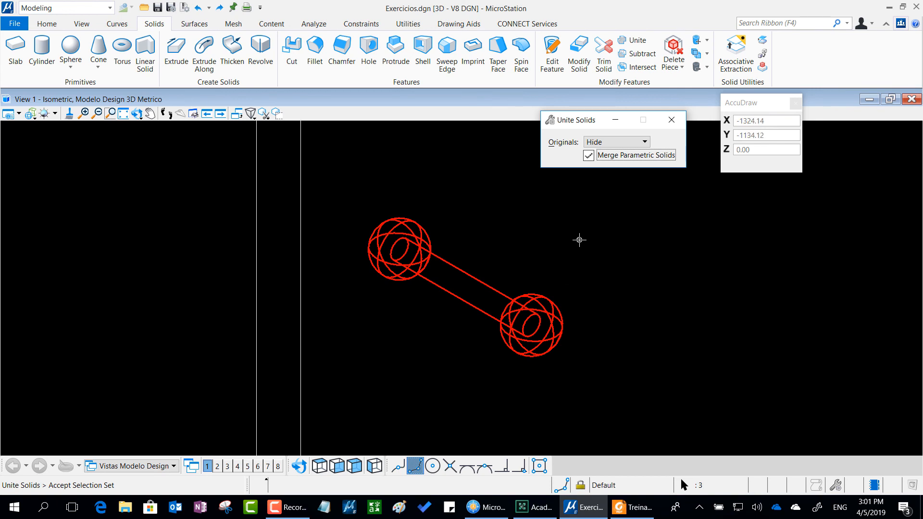
{"action": "left_click", "coordinate": [579, 240]}
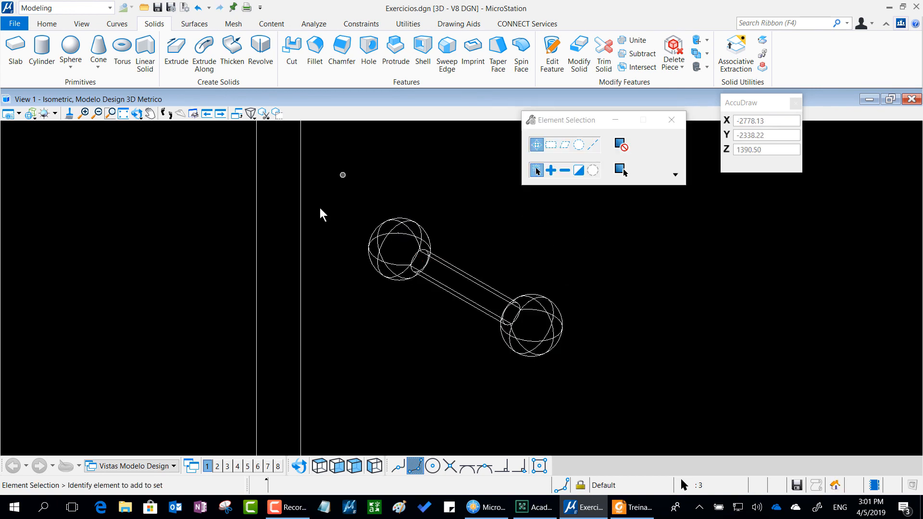
- Try moving the united handle by its front sphere's centre onto the midpoint of the slab's nearest vertical edge
{"action": "left_click", "coordinate": [454, 269]}
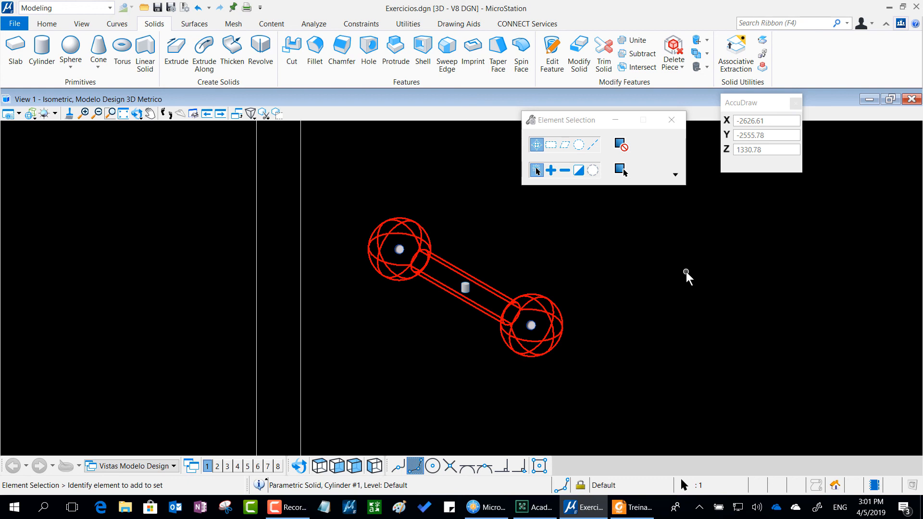
{"action": "right_click", "coordinate": [685, 272]}
{"action": "right_click", "coordinate": [685, 272]}
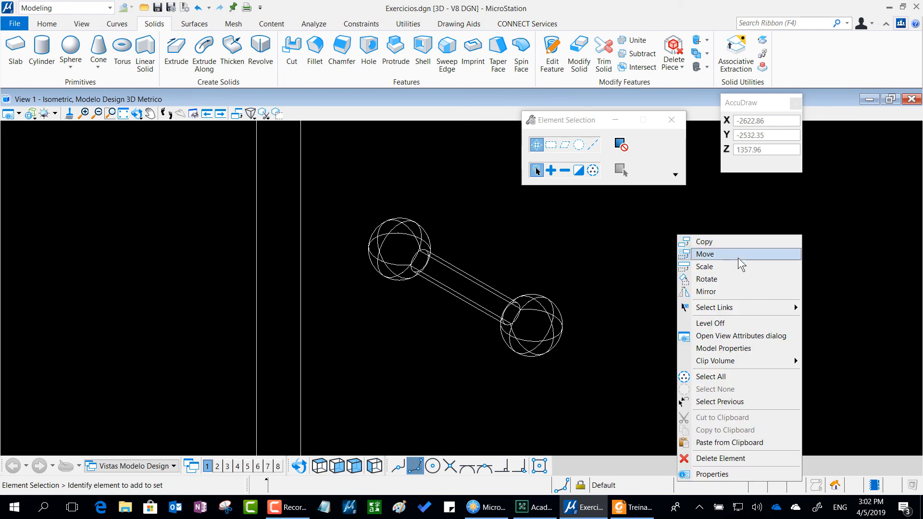
{"action": "left_click", "coordinate": [738, 259]}
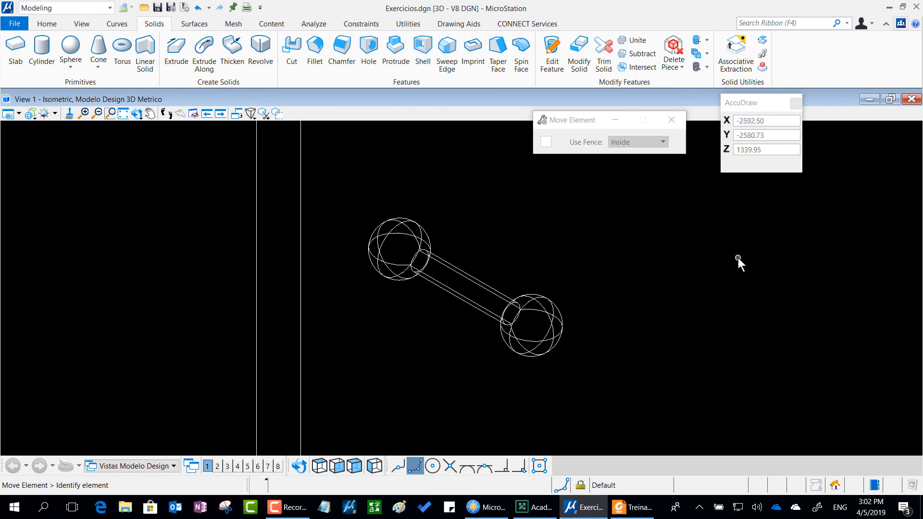
{"action": "left_click", "coordinate": [531, 325]}
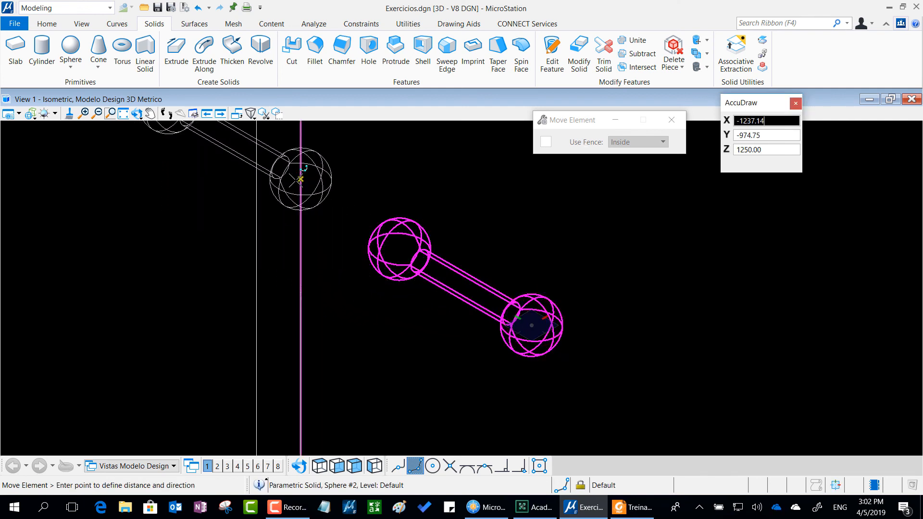
{"action": "scroll", "coordinate": [300, 179], "scroll_direction": "down", "scroll_amount": 5}
{"action": "middle_click_drag", "start_coordinate": [354, 166], "coordinate": [406, 271]}
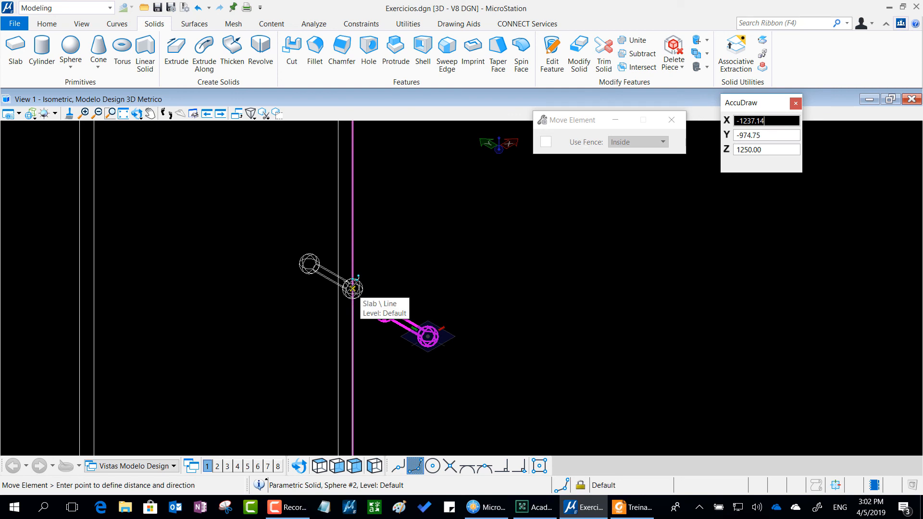
{"action": "right_click", "coordinate": [352, 288]}
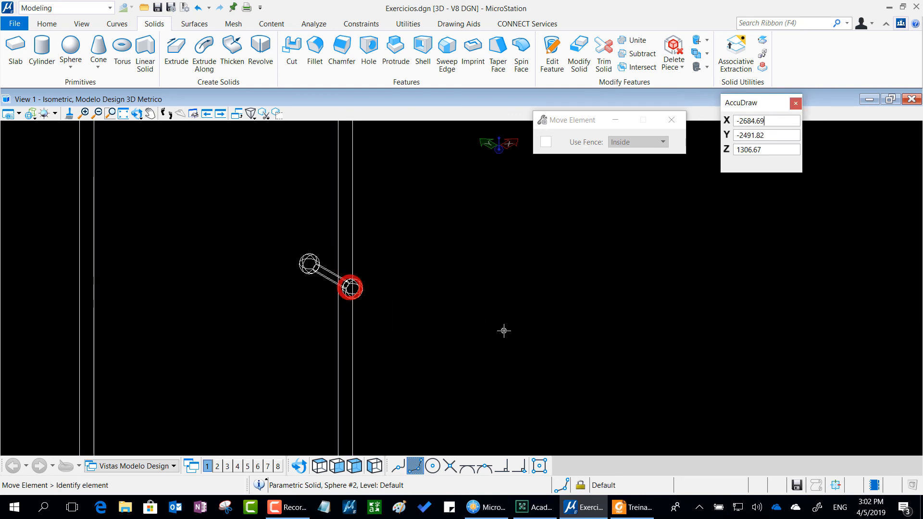
{"action": "scroll", "coordinate": [325, 285], "scroll_direction": "up", "scroll_amount": 5}
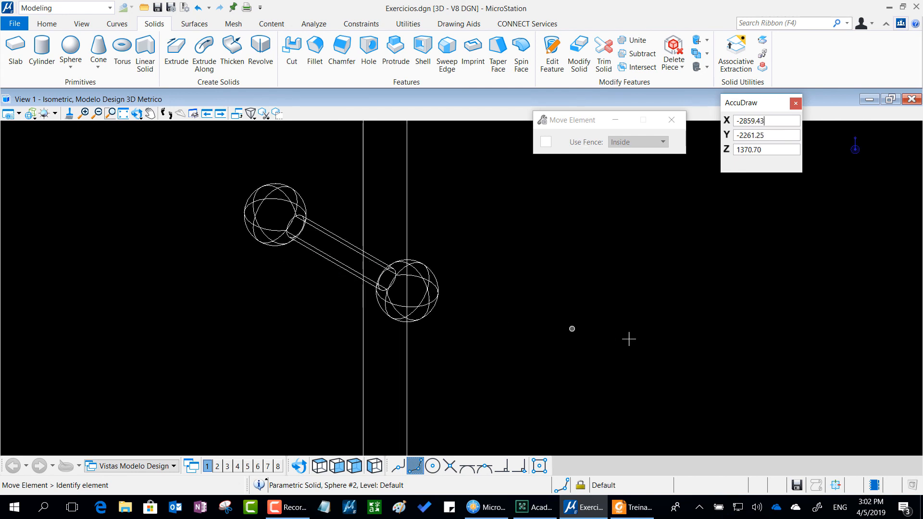
{"action": "key", "text": "alt+Tab"}
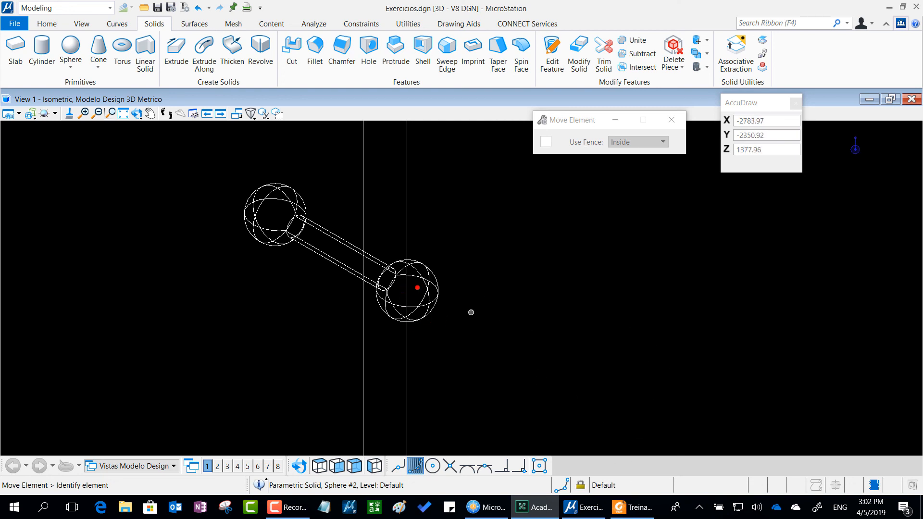
{"action": "mouse_move", "coordinate": [405, 286]}
{"action": "left_mouse_down"}
{"action": "mouse_move", "coordinate": [601, 380]}
{"action": "mouse_move", "coordinate": [565, 400]}
{"action": "left_mouse_up"}
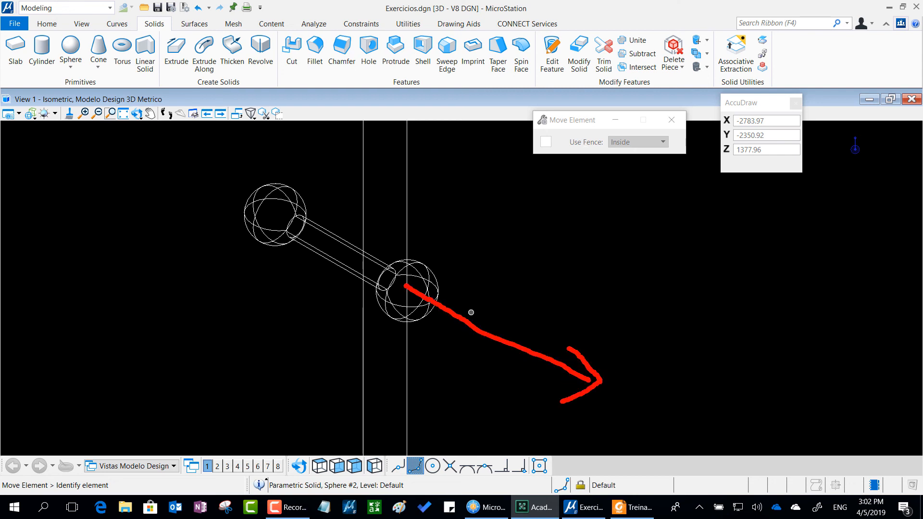
{"action": "key", "text": "Escape"}
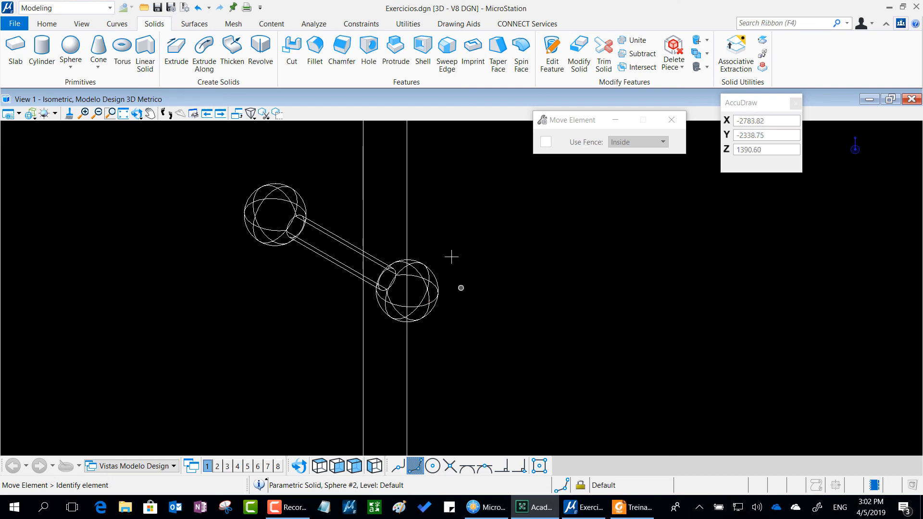
- Undo the last handle move and move the handle again from its front sphere's centre to the midpoint of the slab's nearest vertical edge
{"action": "left_click", "coordinate": [201, 9]}
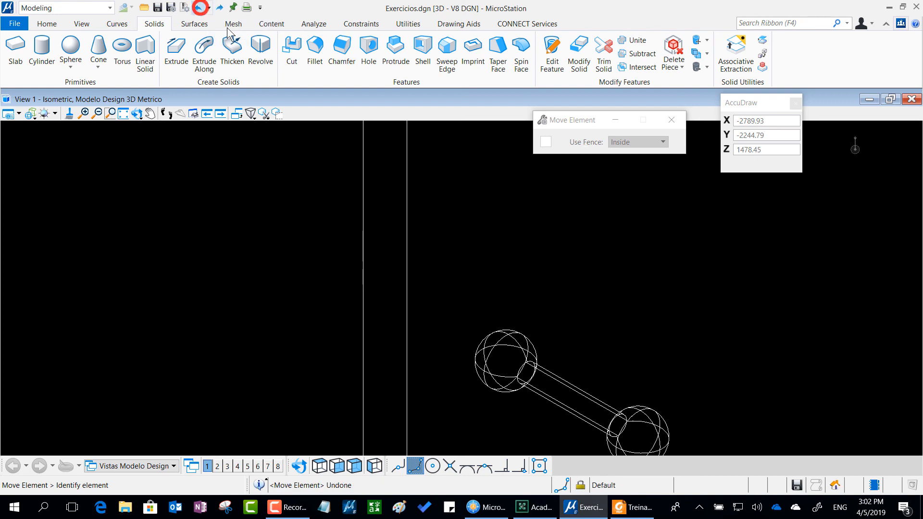
{"action": "middle_click_drag", "start_coordinate": [543, 267], "coordinate": [483, 194]}
{"action": "right_click", "coordinate": [622, 224]}
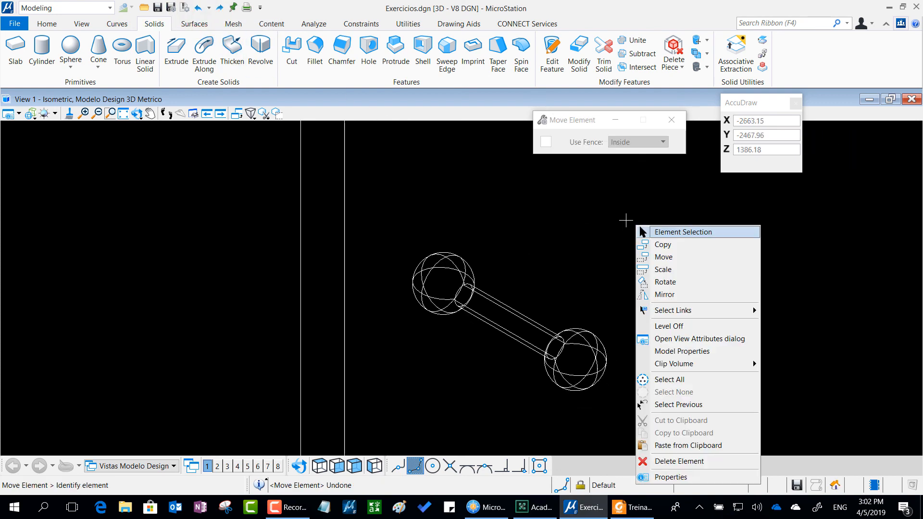
{"action": "left_click", "coordinate": [690, 261]}
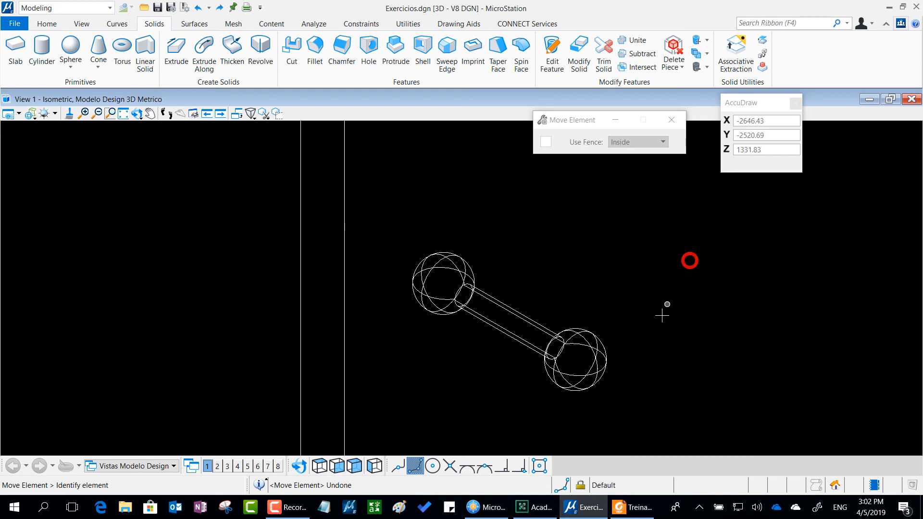
{"action": "left_click", "coordinate": [577, 359]}
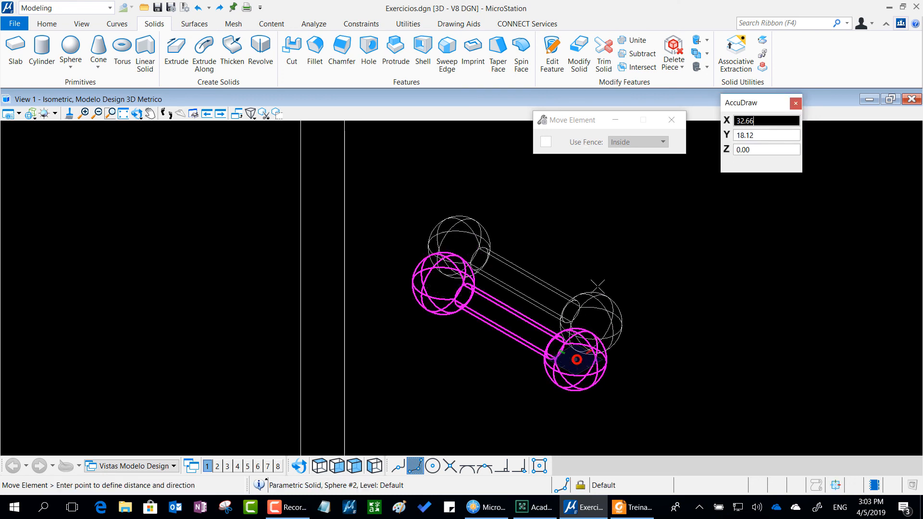
{"action": "scroll", "coordinate": [599, 272], "scroll_direction": "down", "scroll_amount": 4}
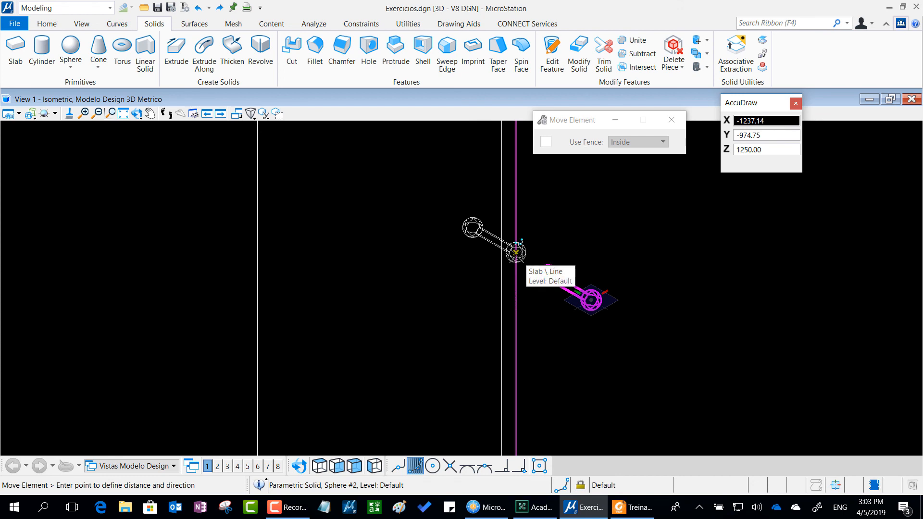
{"action": "left_click", "coordinate": [515, 248]}
{"action": "scroll", "coordinate": [491, 225], "scroll_direction": "up", "scroll_amount": 5}
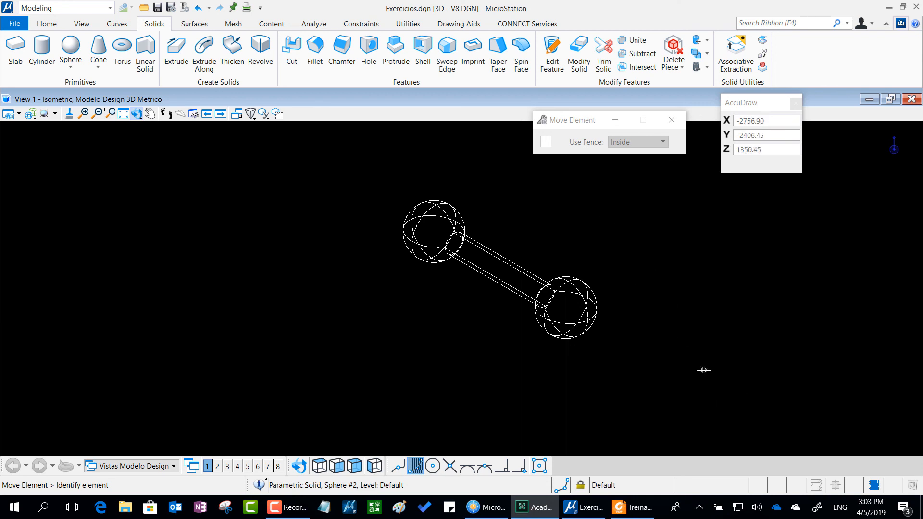
{"action": "mouse_move", "coordinate": [569, 311]}
{"action": "left_mouse_down"}
{"action": "mouse_move", "coordinate": [711, 392]}
{"action": "mouse_move", "coordinate": [678, 407]}
{"action": "left_mouse_up"}
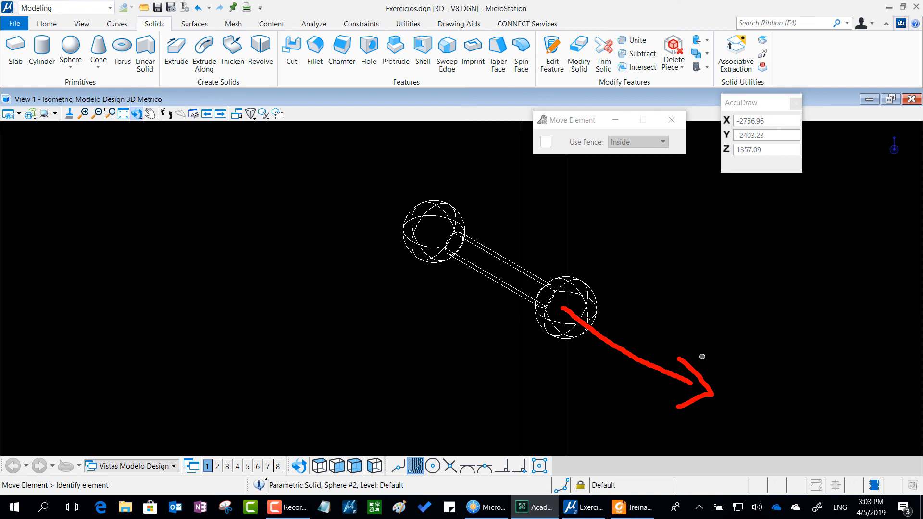
{"action": "left_click", "coordinate": [725, 365]}
{"action": "left_click_drag", "start_coordinate": [677, 393], "coordinate": [521, 452]}
{"action": "mouse_move", "coordinate": [541, 415]}
{"action": "left_mouse_down"}
{"action": "mouse_move", "coordinate": [518, 452]}
{"action": "mouse_move", "coordinate": [568, 463]}
{"action": "left_mouse_up"}
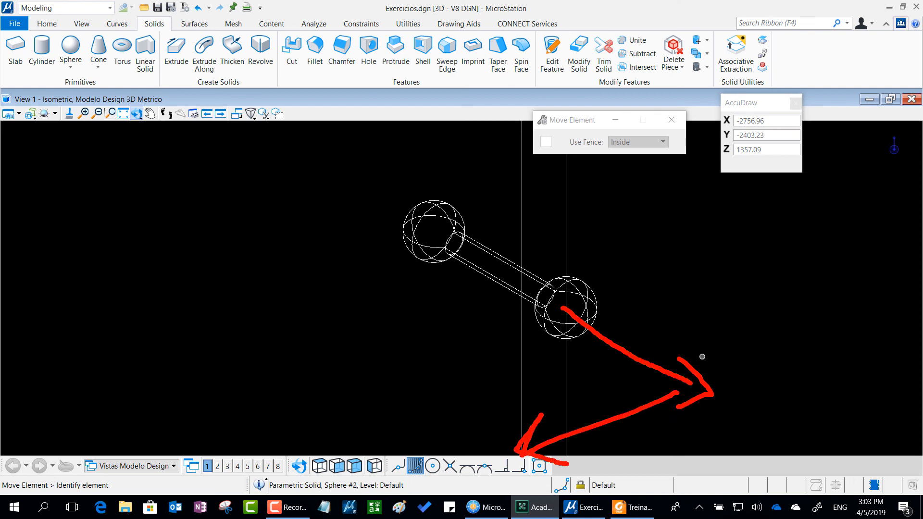
{"action": "right_click", "coordinate": [702, 356]}
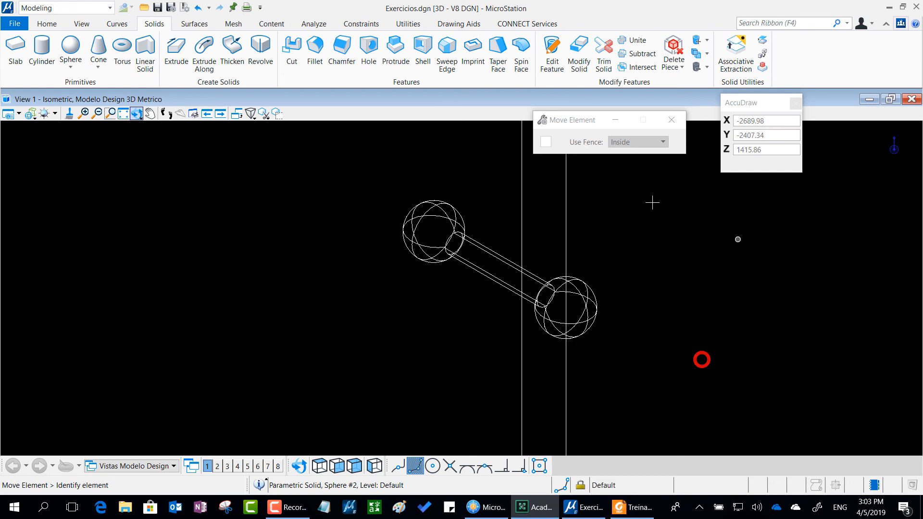
- Move the handle 50 mm in the negative Y direction, outward from the door face
{"action": "right_click", "coordinate": [624, 194]}
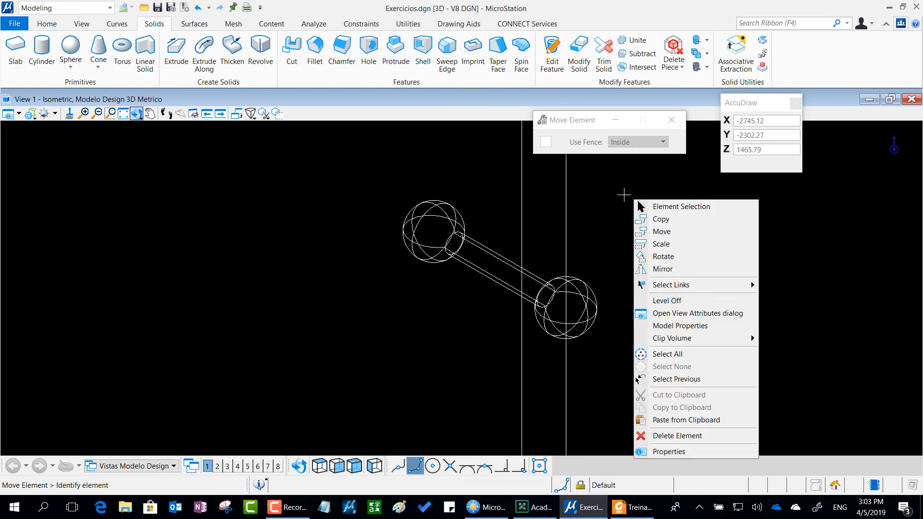
{"action": "left_click", "coordinate": [661, 233]}
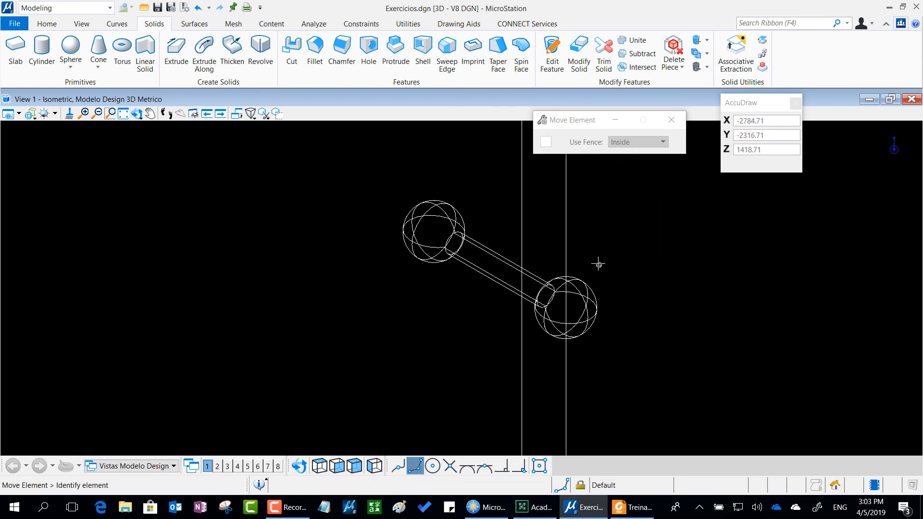
{"action": "left_click", "coordinate": [587, 287]}
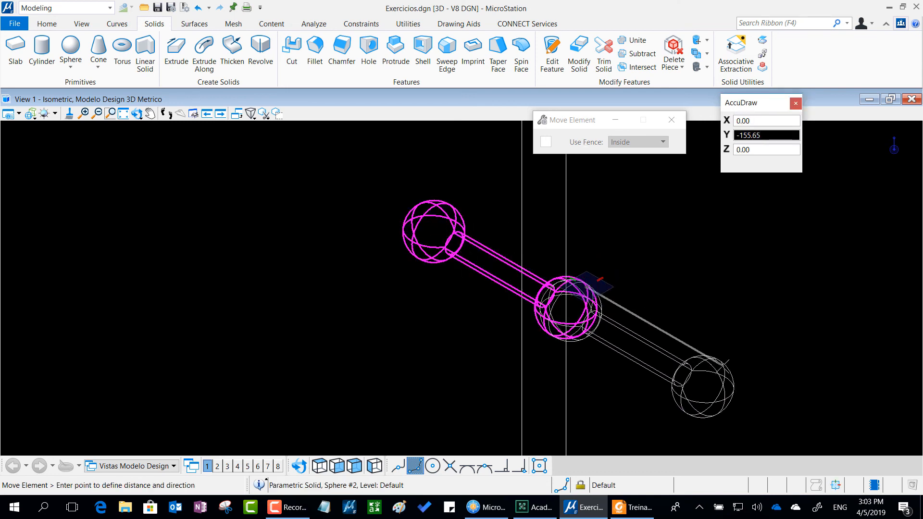
{"action": "type", "text": "50"}
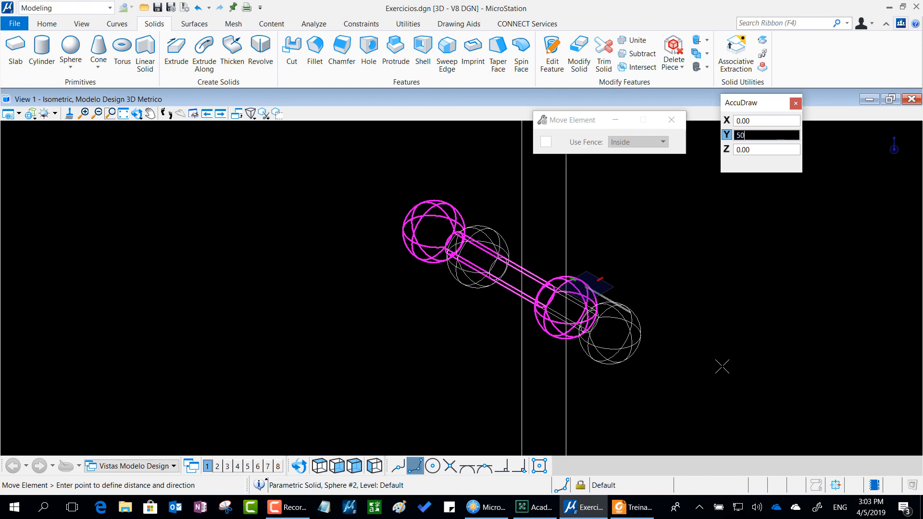
{"action": "left_click", "coordinate": [721, 366]}
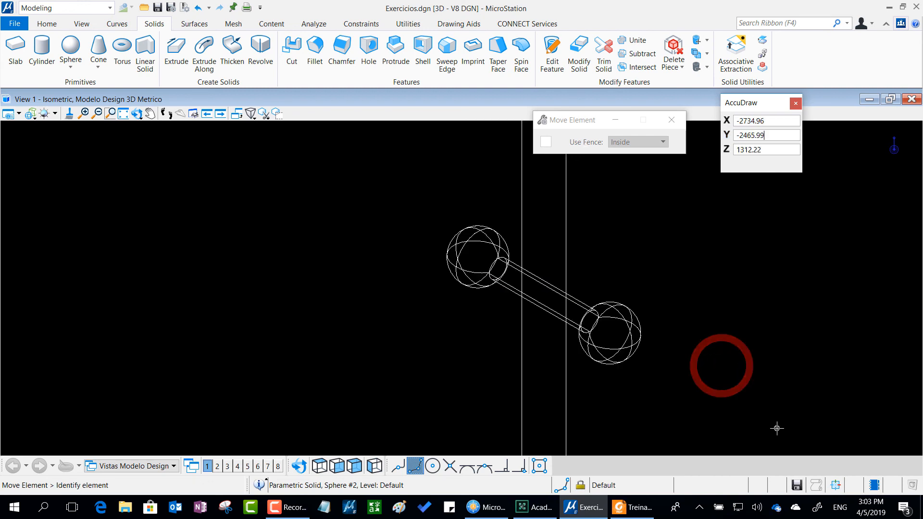
- Move the handle 50 mm in the negative X direction, inward from the door's vertical edge
{"action": "left_click", "coordinate": [610, 334]}
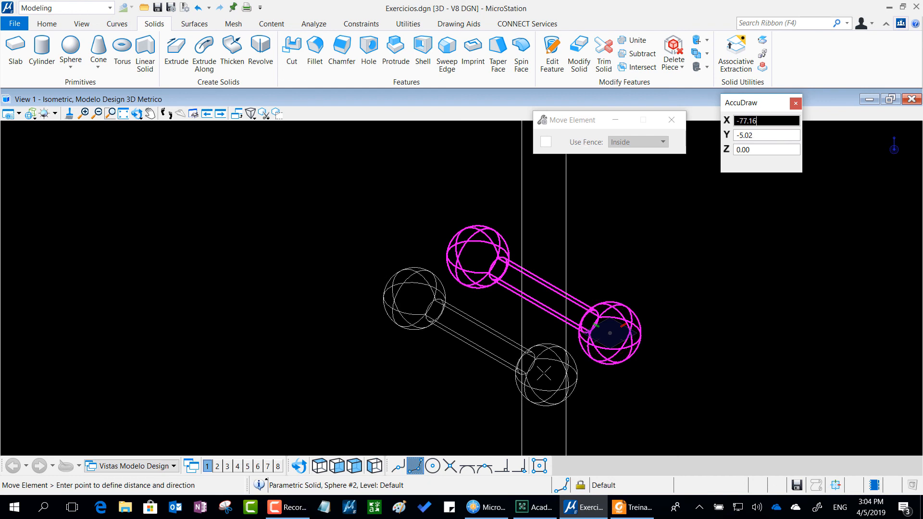
{"action": "type", "text": "50"}
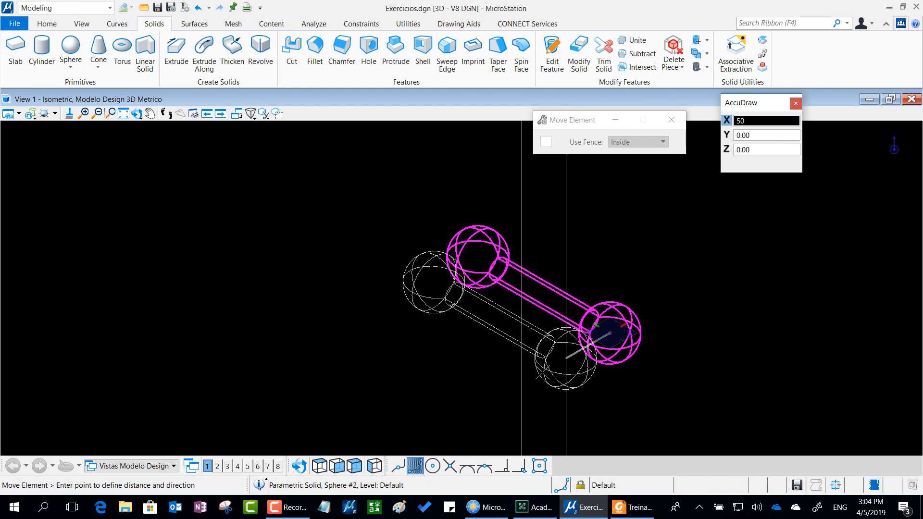
{"action": "left_click", "coordinate": [542, 371]}
{"action": "right_click", "coordinate": [702, 372]}
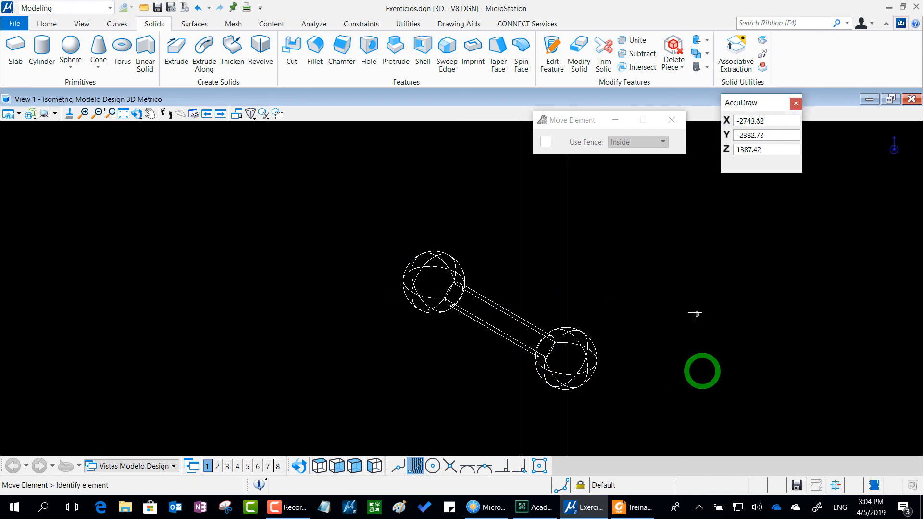
- Undock the View Rotation tools and float them in the drawing area beside the handle
{"action": "scroll", "coordinate": [696, 313], "scroll_direction": "down", "scroll_amount": 1}
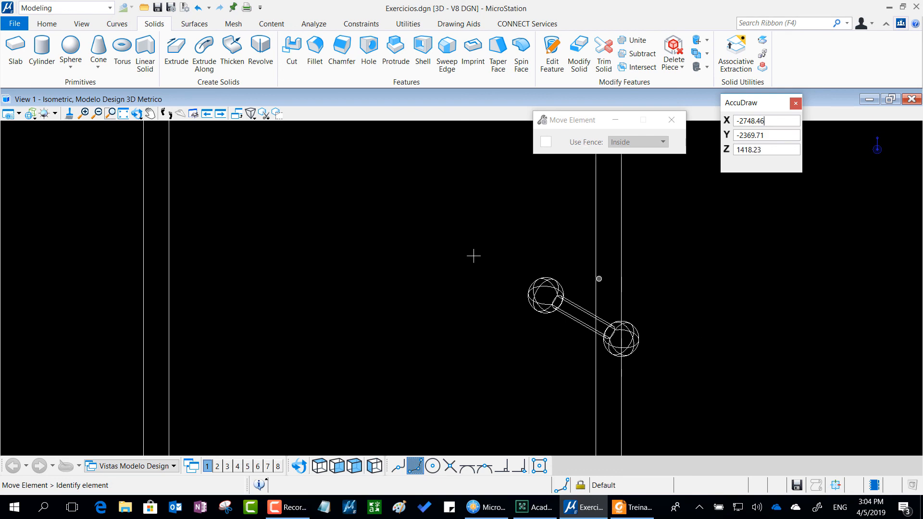
{"action": "left_click", "coordinate": [140, 117]}
{"action": "left_click", "coordinate": [290, 458]}
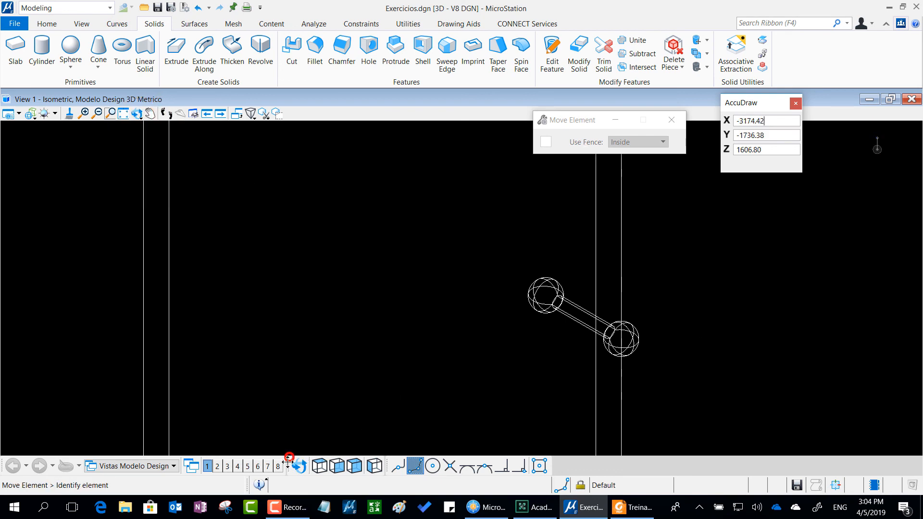
{"action": "left_click_drag", "start_coordinate": [297, 466], "coordinate": [672, 223]}
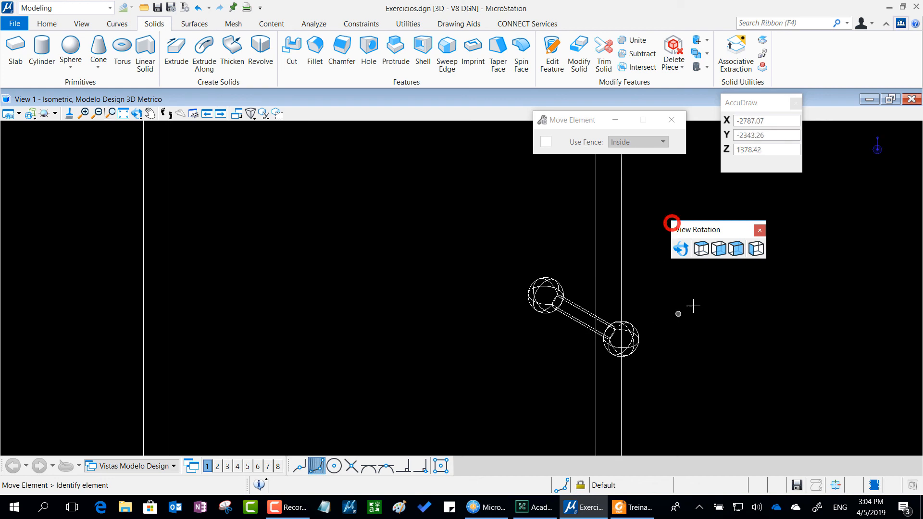
- Check the handle's position on the door in the Top and Front views, and return to the Isometric view
{"action": "left_click", "coordinate": [700, 248]}
{"action": "middle_click_drag", "start_coordinate": [690, 194], "coordinate": [435, 287]}
{"action": "scroll", "coordinate": [552, 317], "scroll_direction": "up", "scroll_amount": 2}
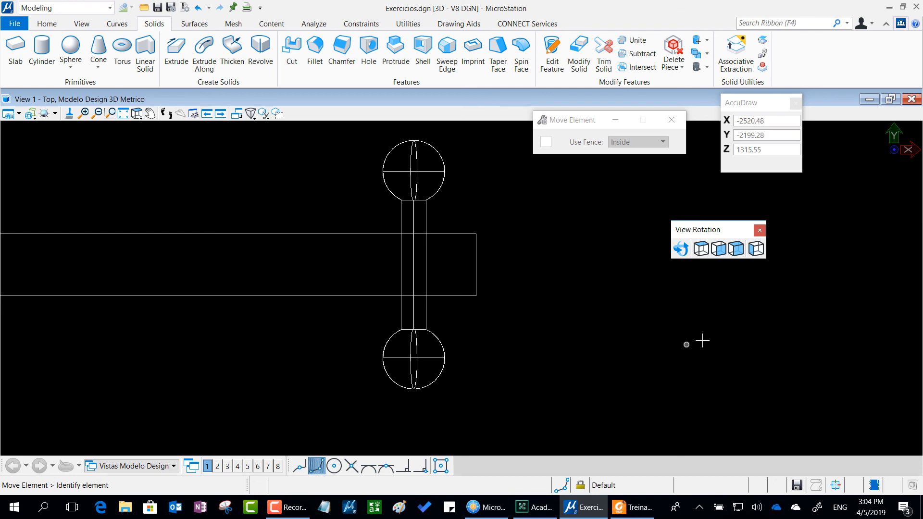
{"action": "left_click", "coordinate": [717, 248]}
{"action": "left_click", "coordinate": [572, 258]}
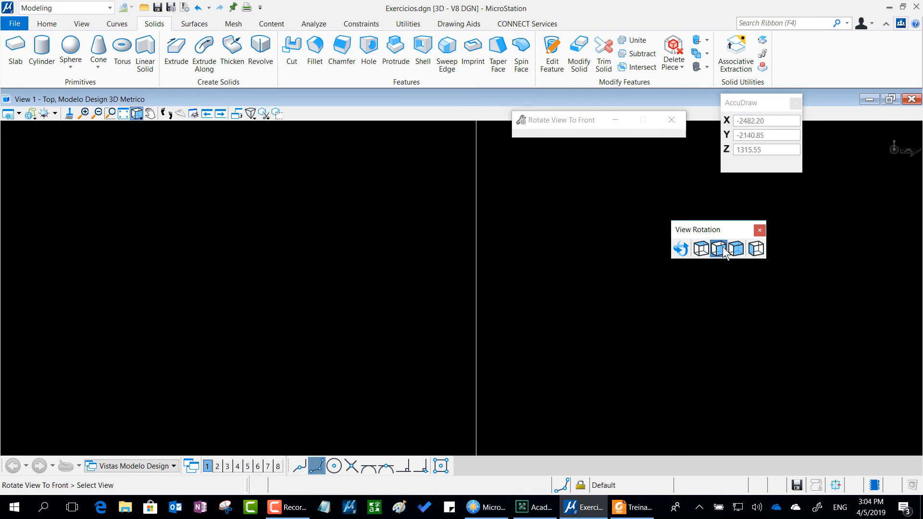
{"action": "middle_click_drag", "start_coordinate": [591, 402], "coordinate": [524, 307]}
{"action": "scroll", "coordinate": [481, 334], "scroll_direction": "up", "scroll_amount": 2}
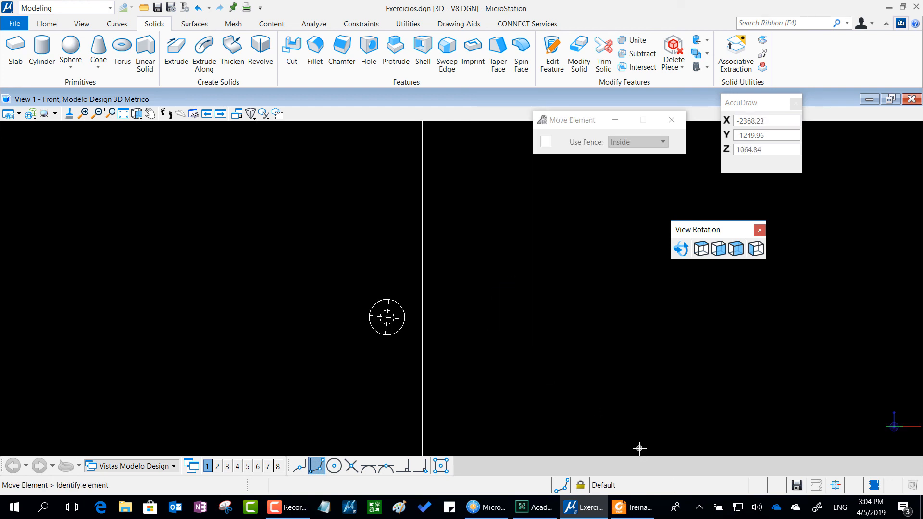
{"action": "left_click", "coordinate": [138, 114]}
{"action": "left_click", "coordinate": [144, 171]}
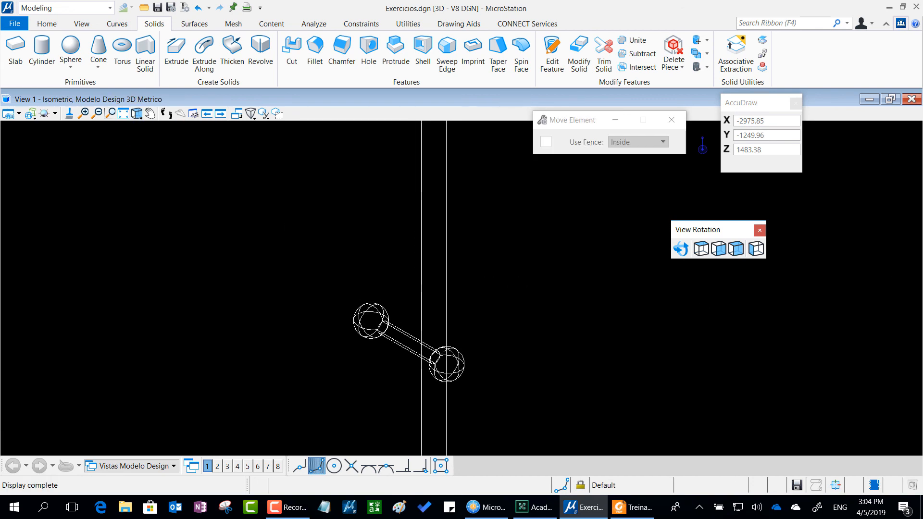
{"action": "key", "text": "alt+Tab"}
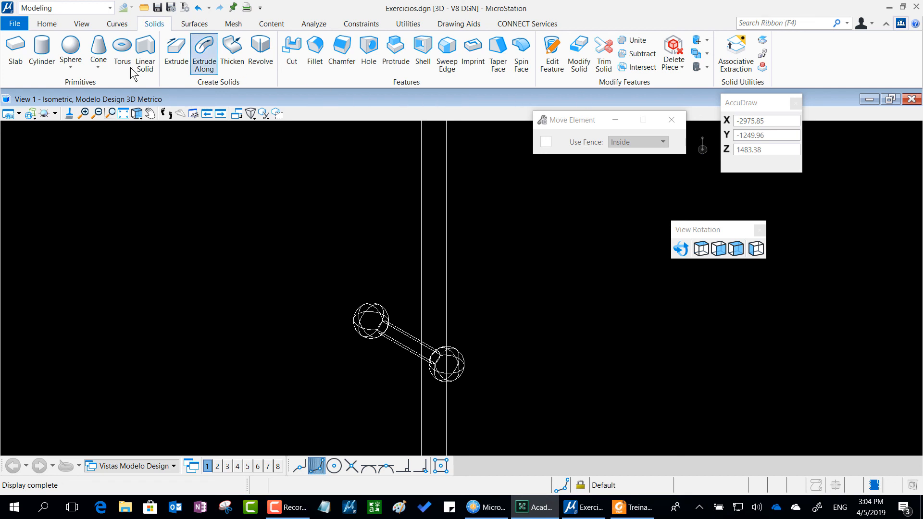
- Fit the whole door in the view and move the floating View Rotation tools farther away from it
{"action": "left_click", "coordinate": [123, 113]}
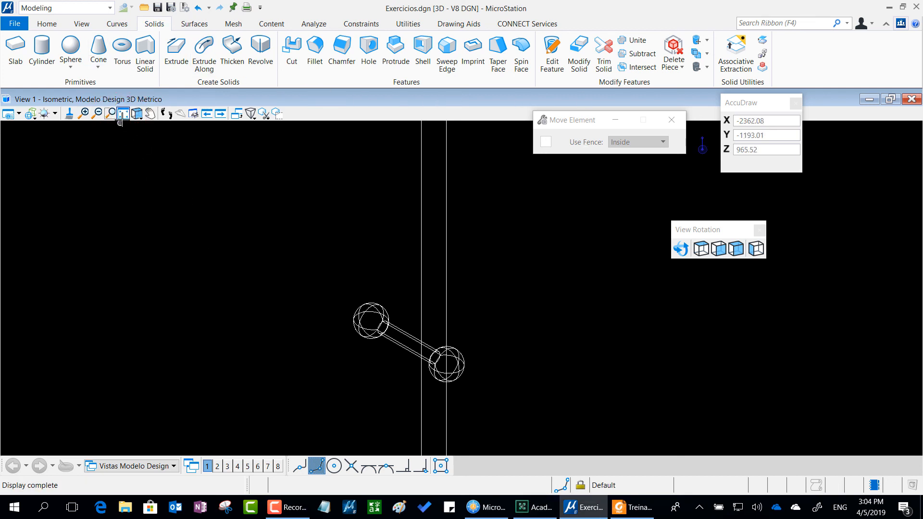
{"action": "left_click", "coordinate": [126, 115]}
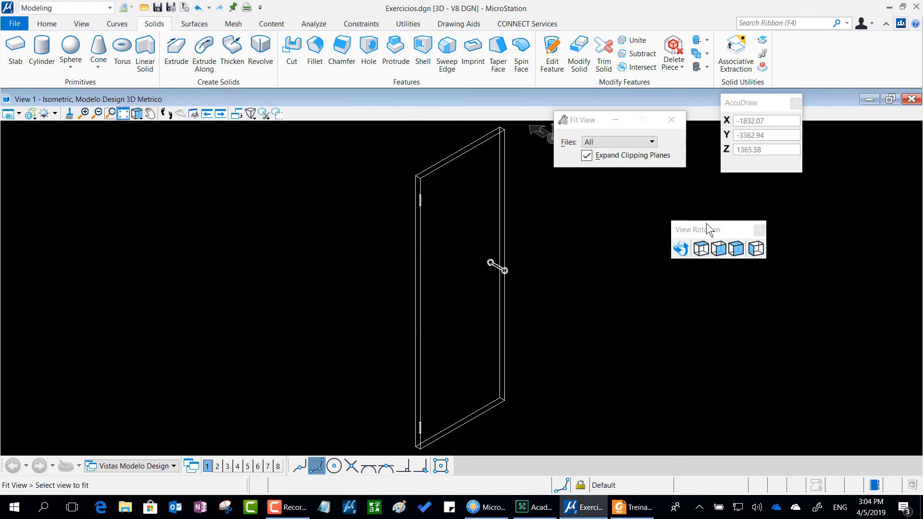
{"action": "left_click_drag", "start_coordinate": [707, 231], "coordinate": [785, 191]}
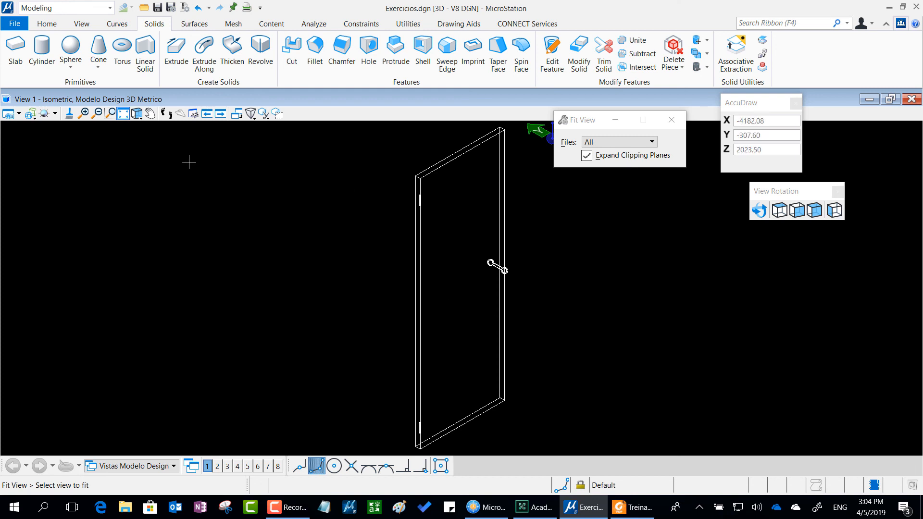
- Undo the handle's previous X and Y moves and inspect its starting position in the Top view
{"action": "left_click", "coordinate": [196, 11]}
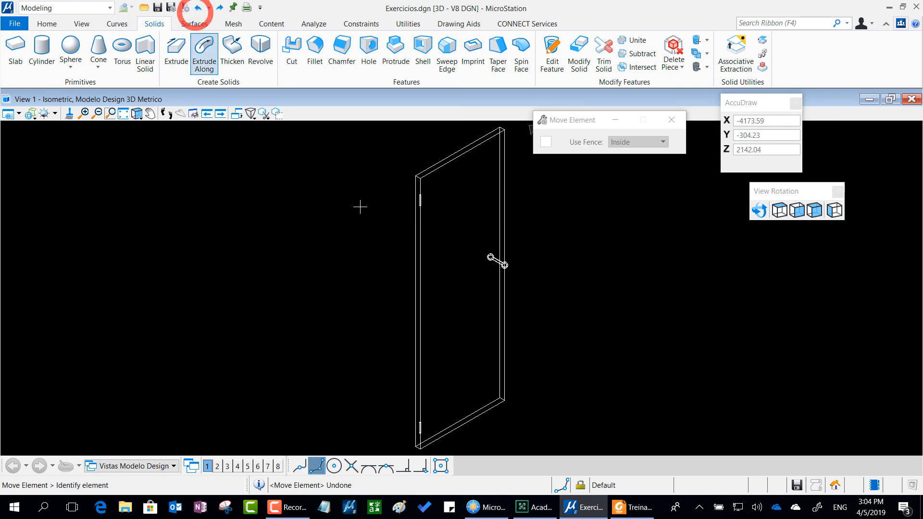
{"action": "scroll", "coordinate": [512, 262], "scroll_direction": "up", "scroll_amount": 10}
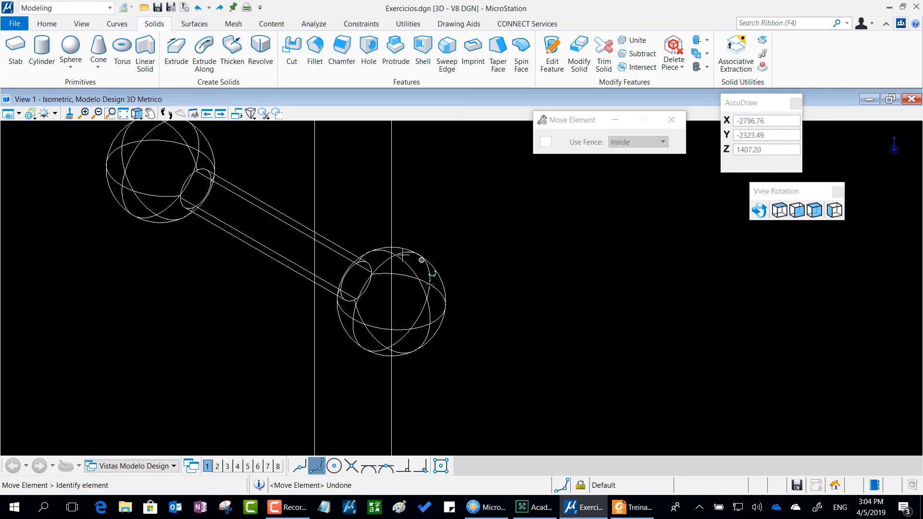
{"action": "left_click", "coordinate": [778, 211]}
{"action": "middle_click_drag", "start_coordinate": [522, 167], "coordinate": [488, 305]}
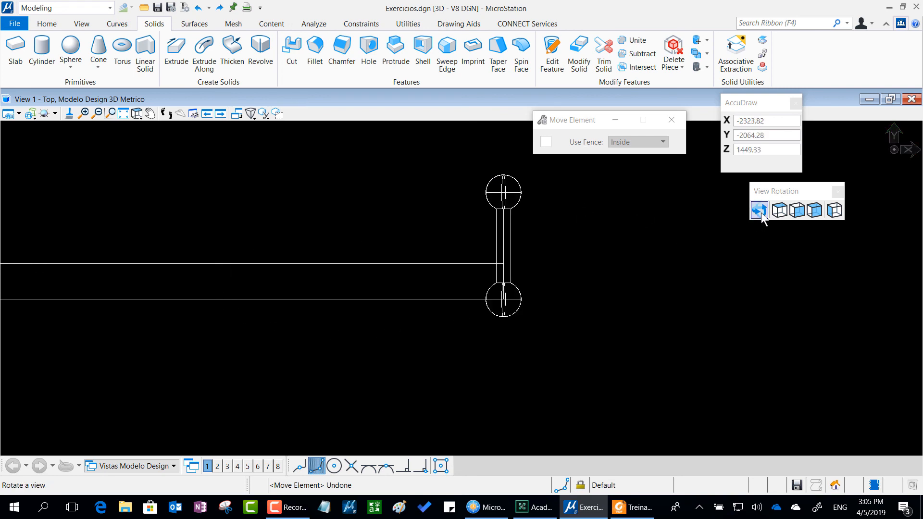
- Move the handle 50 mm in the negative Y direction from the Isometric view and check its position across the door thickness in the Top view
{"action": "left_click", "coordinate": [811, 214]}
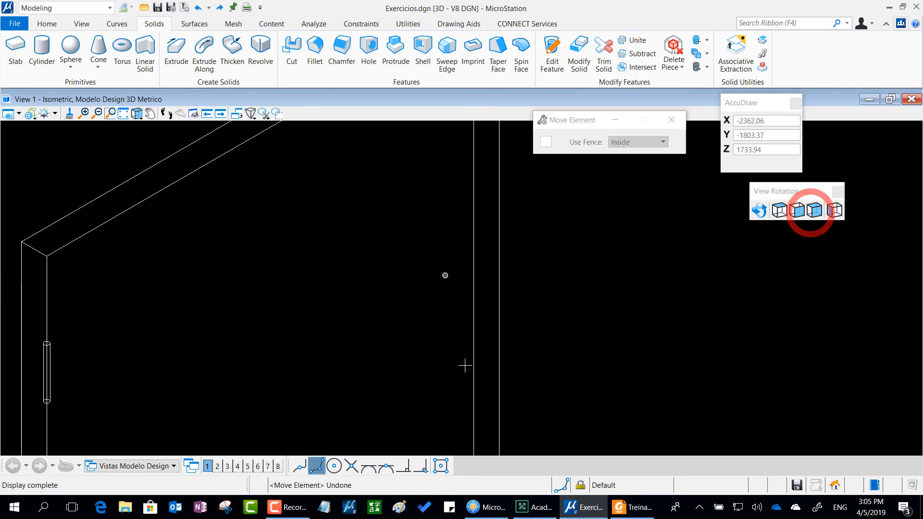
{"action": "middle_click_drag", "start_coordinate": [460, 390], "coordinate": [469, 163]}
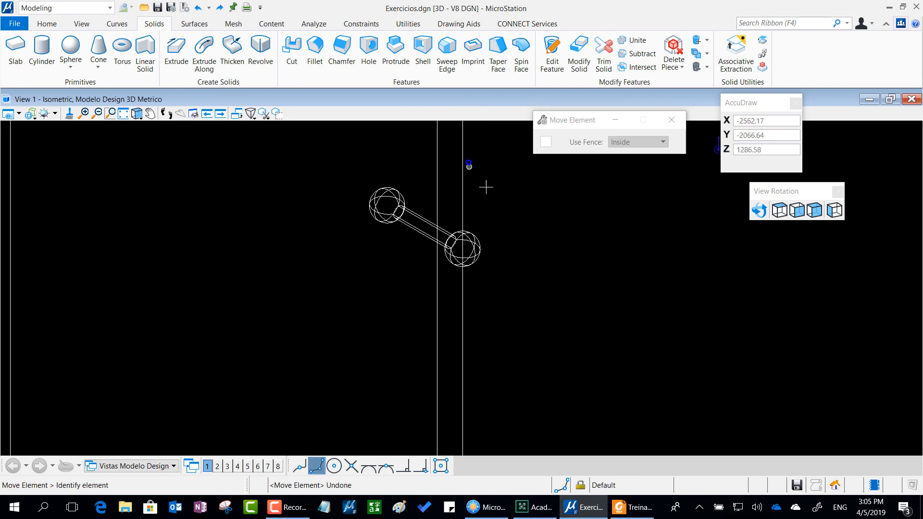
{"action": "scroll", "coordinate": [454, 216], "scroll_direction": "up", "scroll_amount": 1}
{"action": "right_click", "coordinate": [582, 209]}
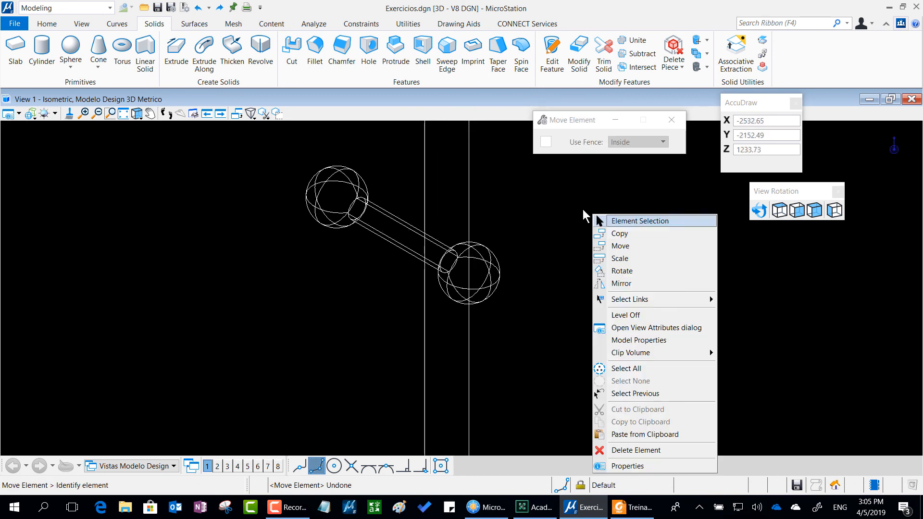
{"action": "left_click", "coordinate": [661, 247]}
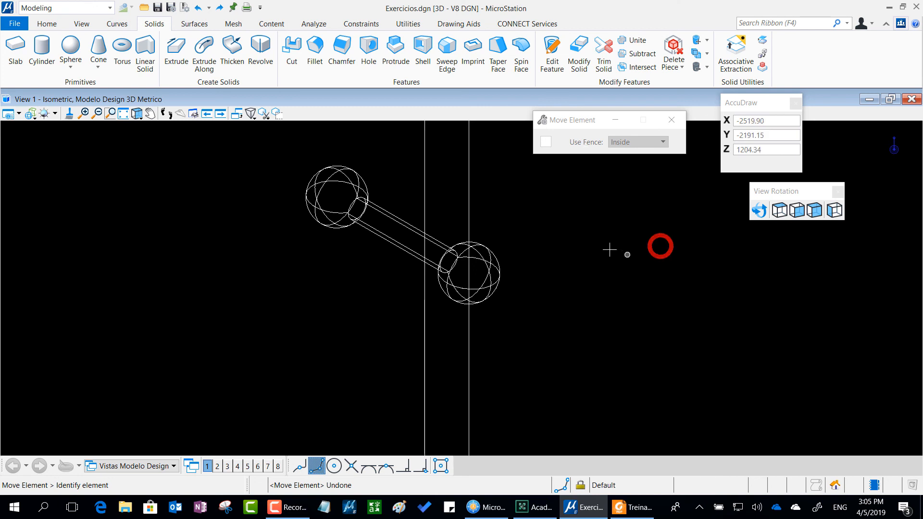
{"action": "left_click", "coordinate": [490, 261]}
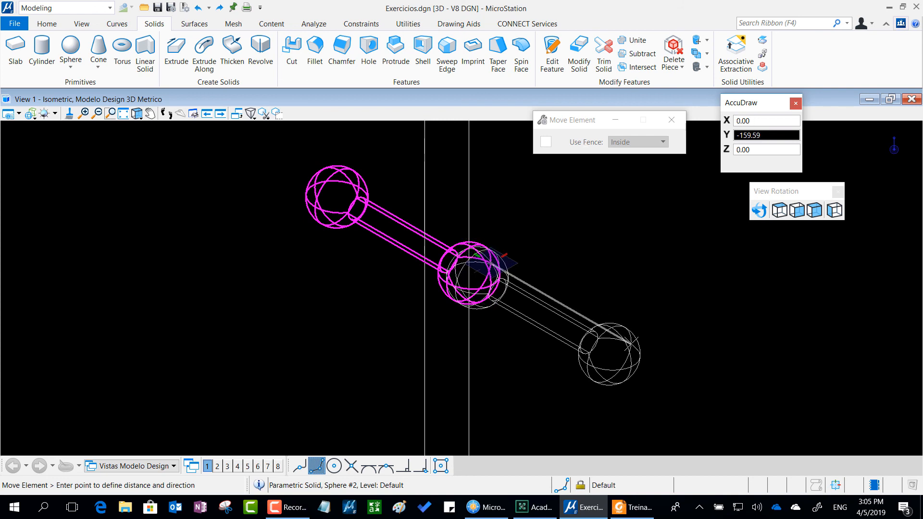
{"action": "type", "text": "50"}
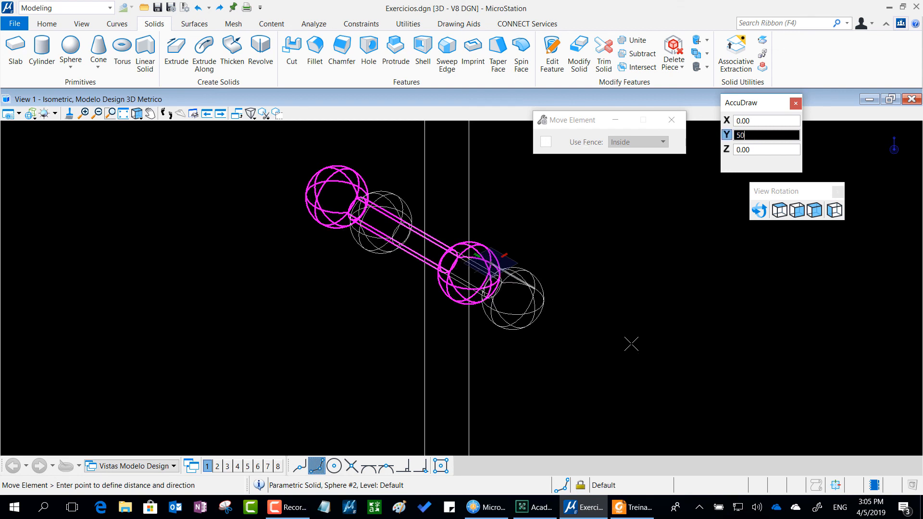
{"action": "left_click", "coordinate": [631, 344]}
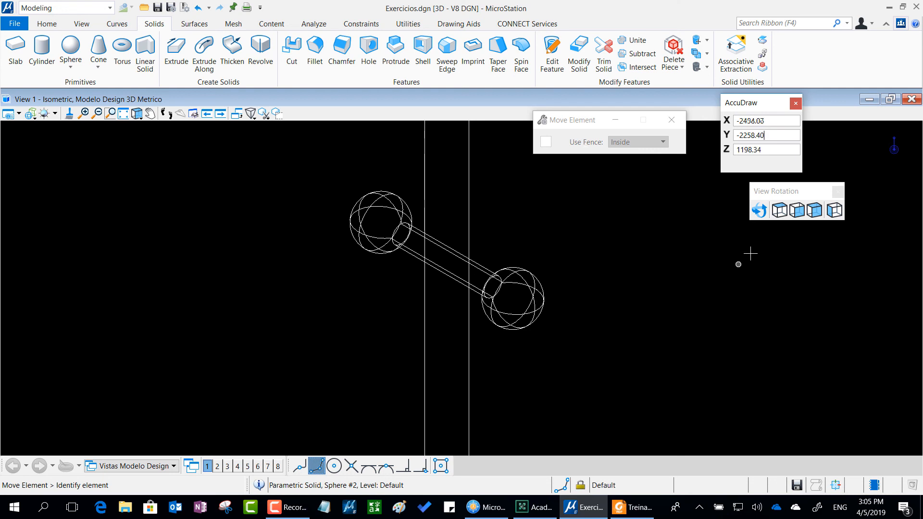
{"action": "left_click", "coordinate": [777, 210]}
{"action": "middle_click_drag", "start_coordinate": [681, 233], "coordinate": [559, 431]}
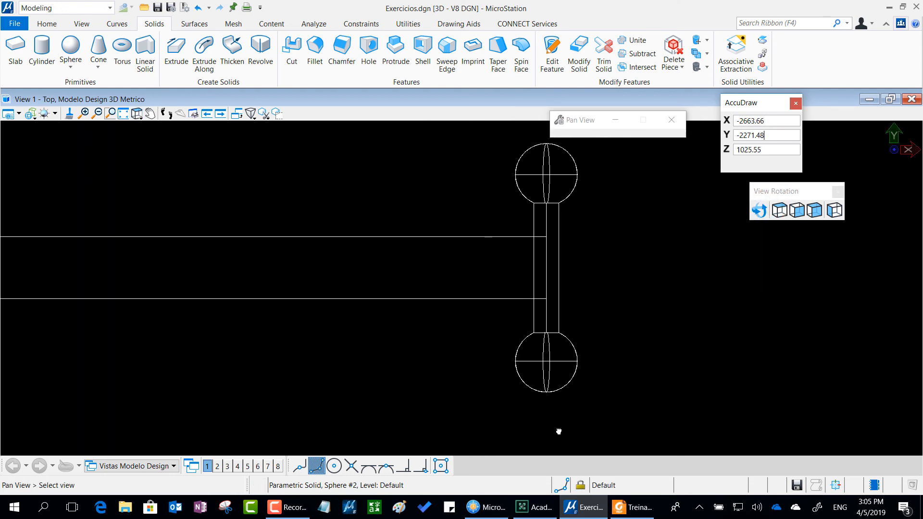
- Move the handle 50 mm in the negative X direction from the Isometric view and check its distance from the door edge in the Top view
{"action": "left_click", "coordinate": [815, 210]}
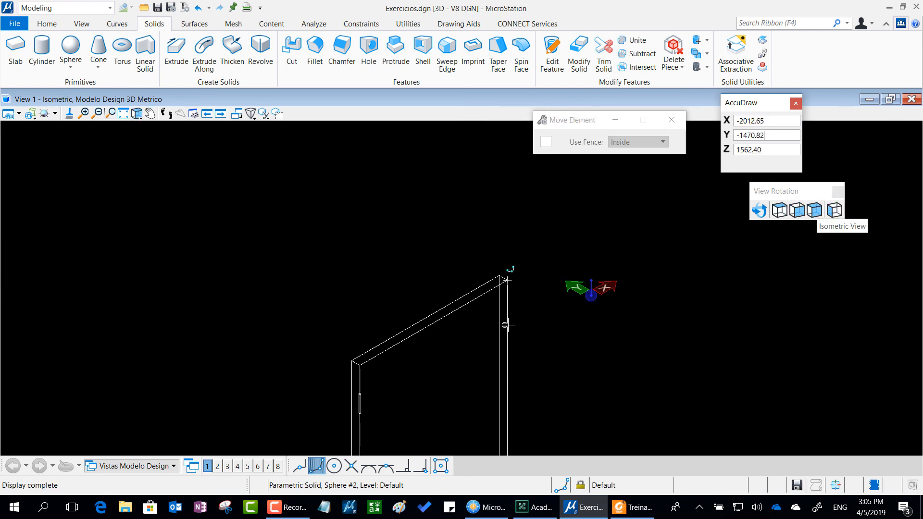
{"action": "middle_click_drag", "start_coordinate": [605, 427], "coordinate": [532, 206]}
{"action": "scroll", "coordinate": [431, 297], "scroll_direction": "up", "scroll_amount": 3}
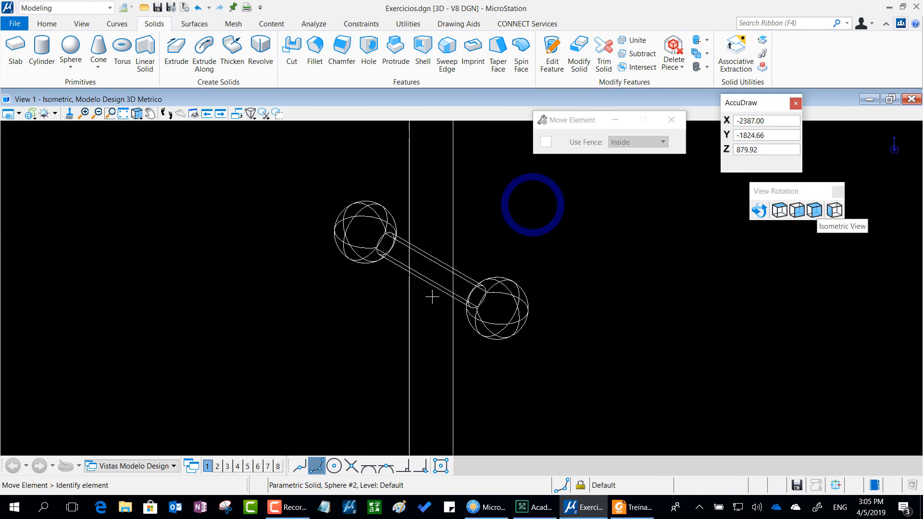
{"action": "right_click", "coordinate": [631, 241]}
{"action": "left_click", "coordinate": [705, 263]}
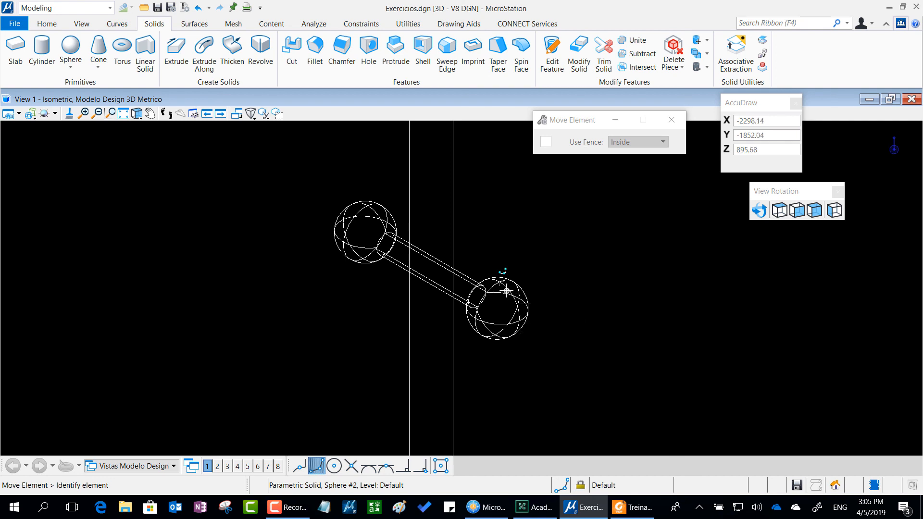
{"action": "left_click", "coordinate": [499, 276]}
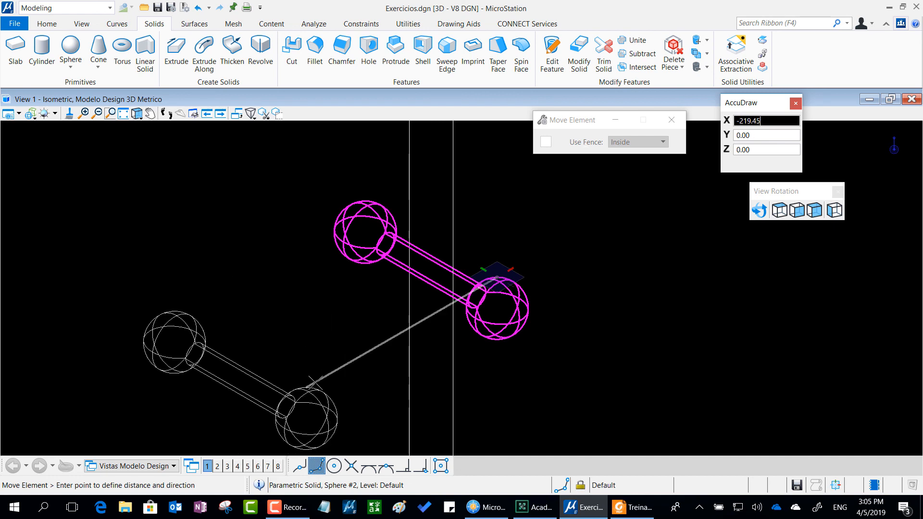
{"action": "type", "text": "50"}
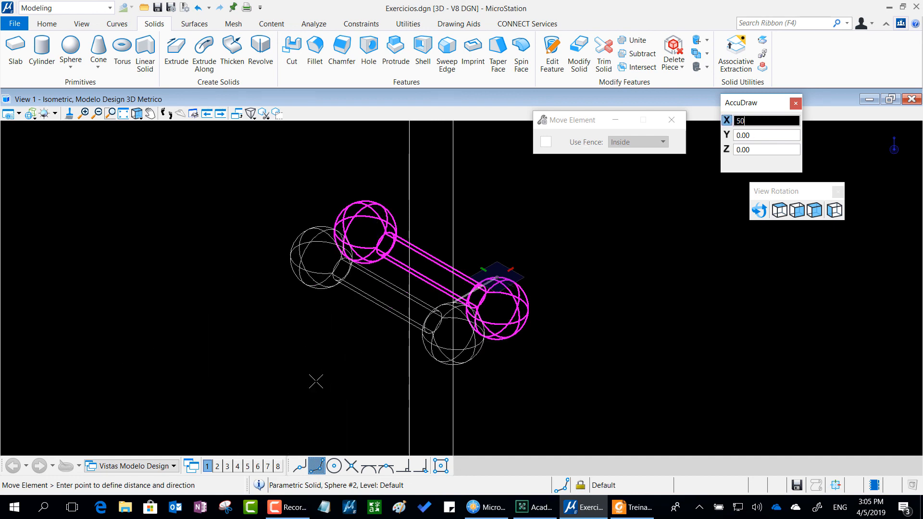
{"action": "left_click", "coordinate": [315, 381]}
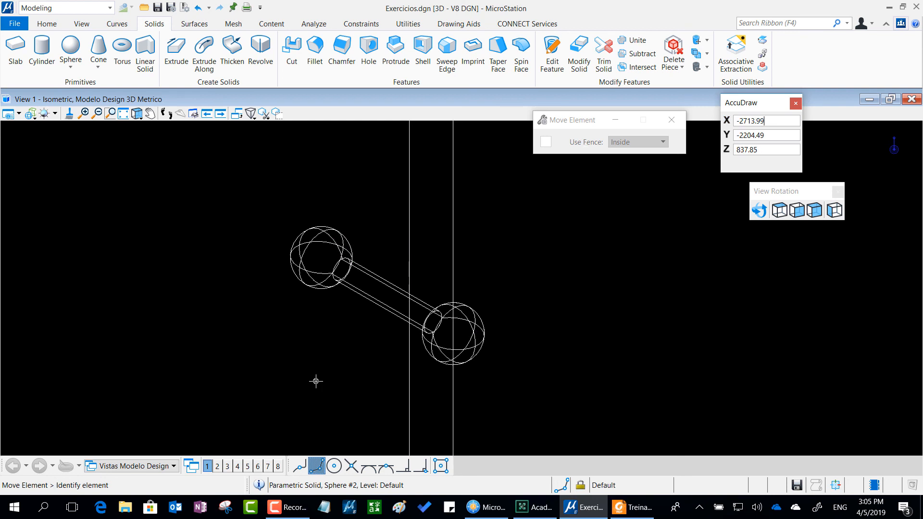
{"action": "left_click", "coordinate": [779, 209]}
{"action": "middle_click_drag", "start_coordinate": [645, 261], "coordinate": [513, 442]}
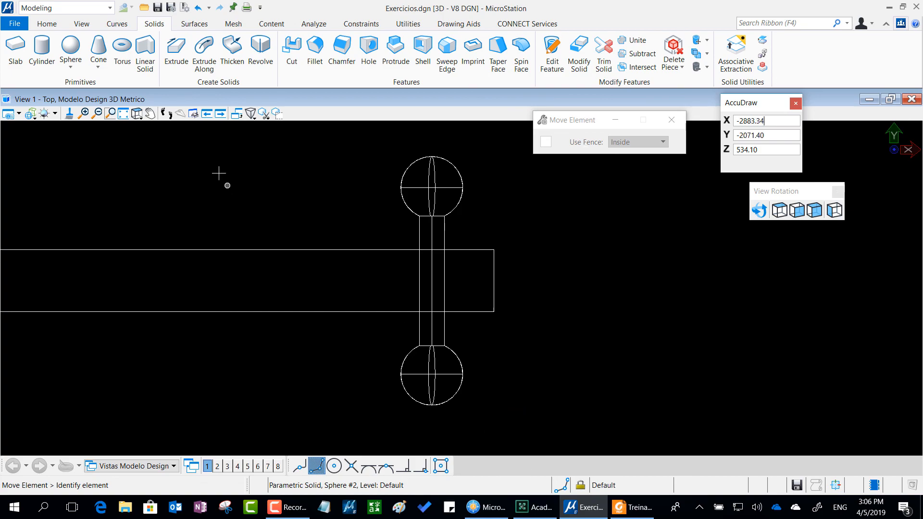